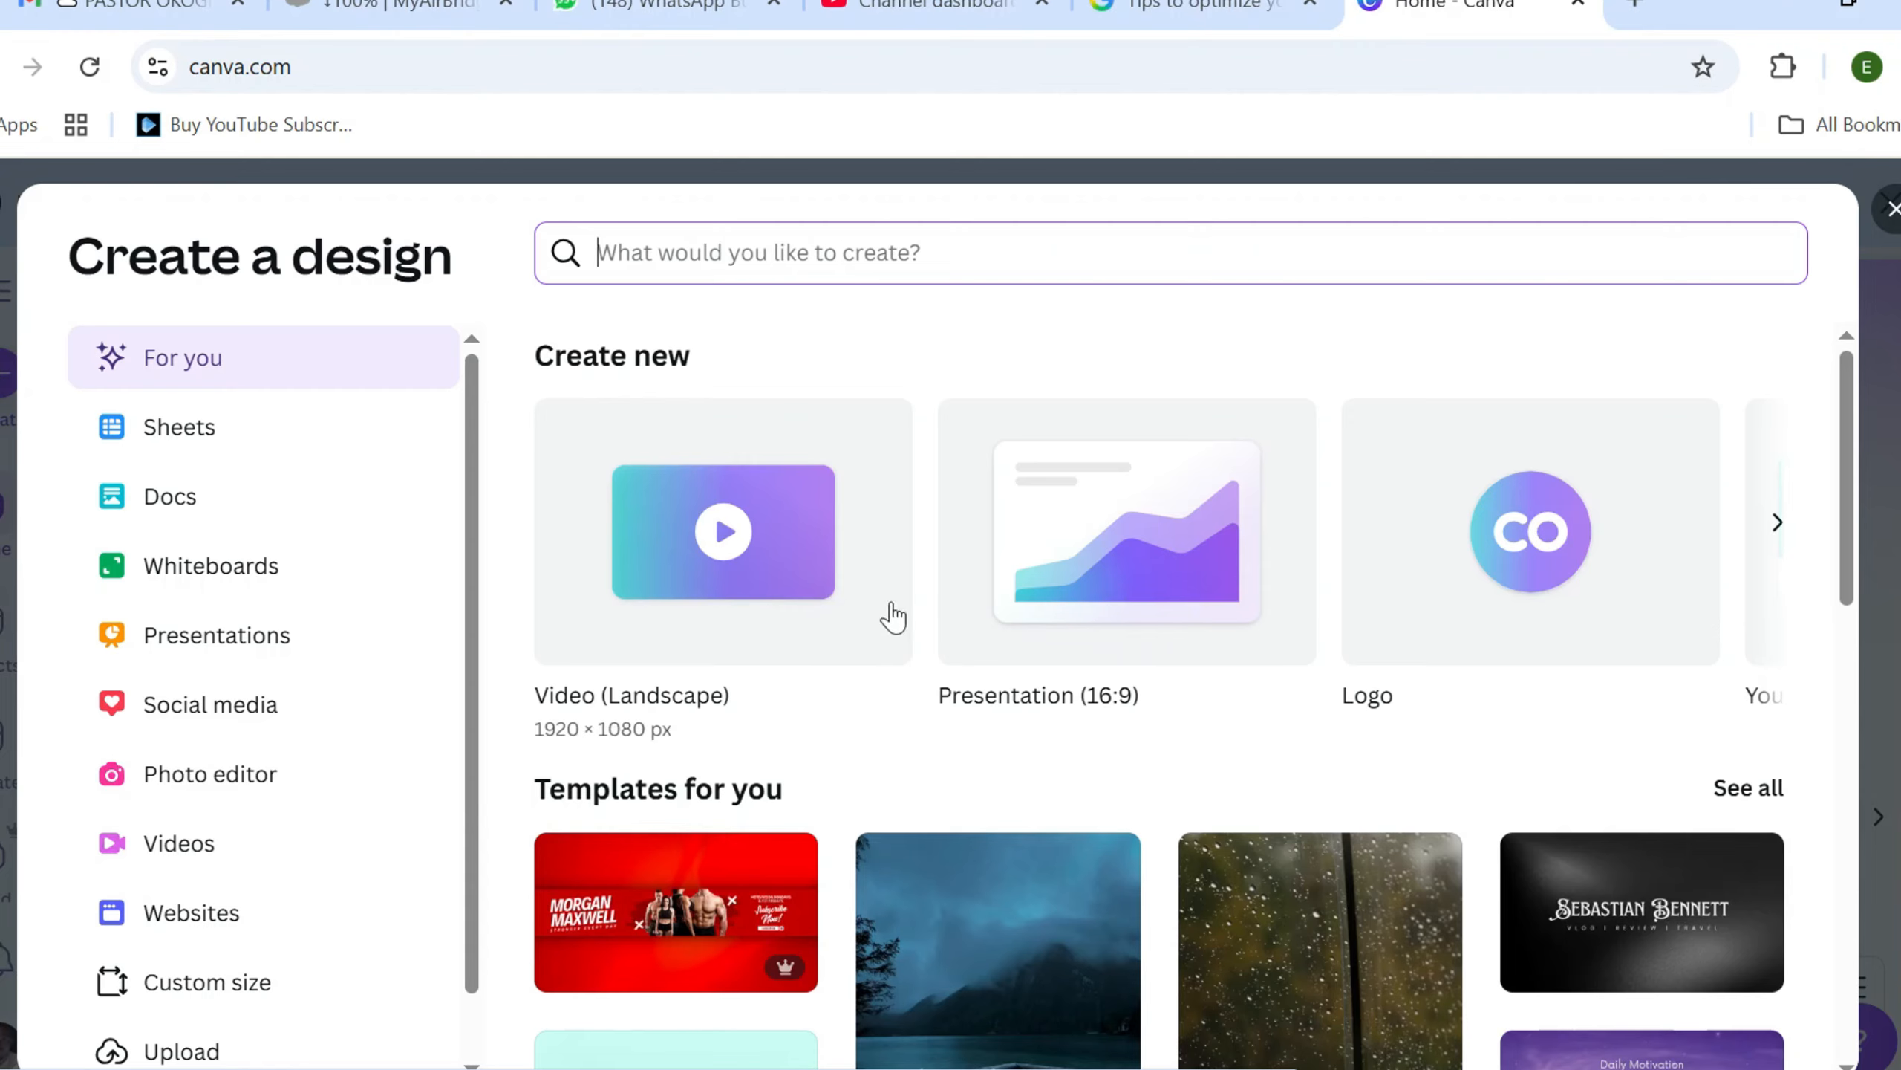
Create a blank landscape video design at 1920 × 1080 px and dismiss the template suggestions
click(771, 588)
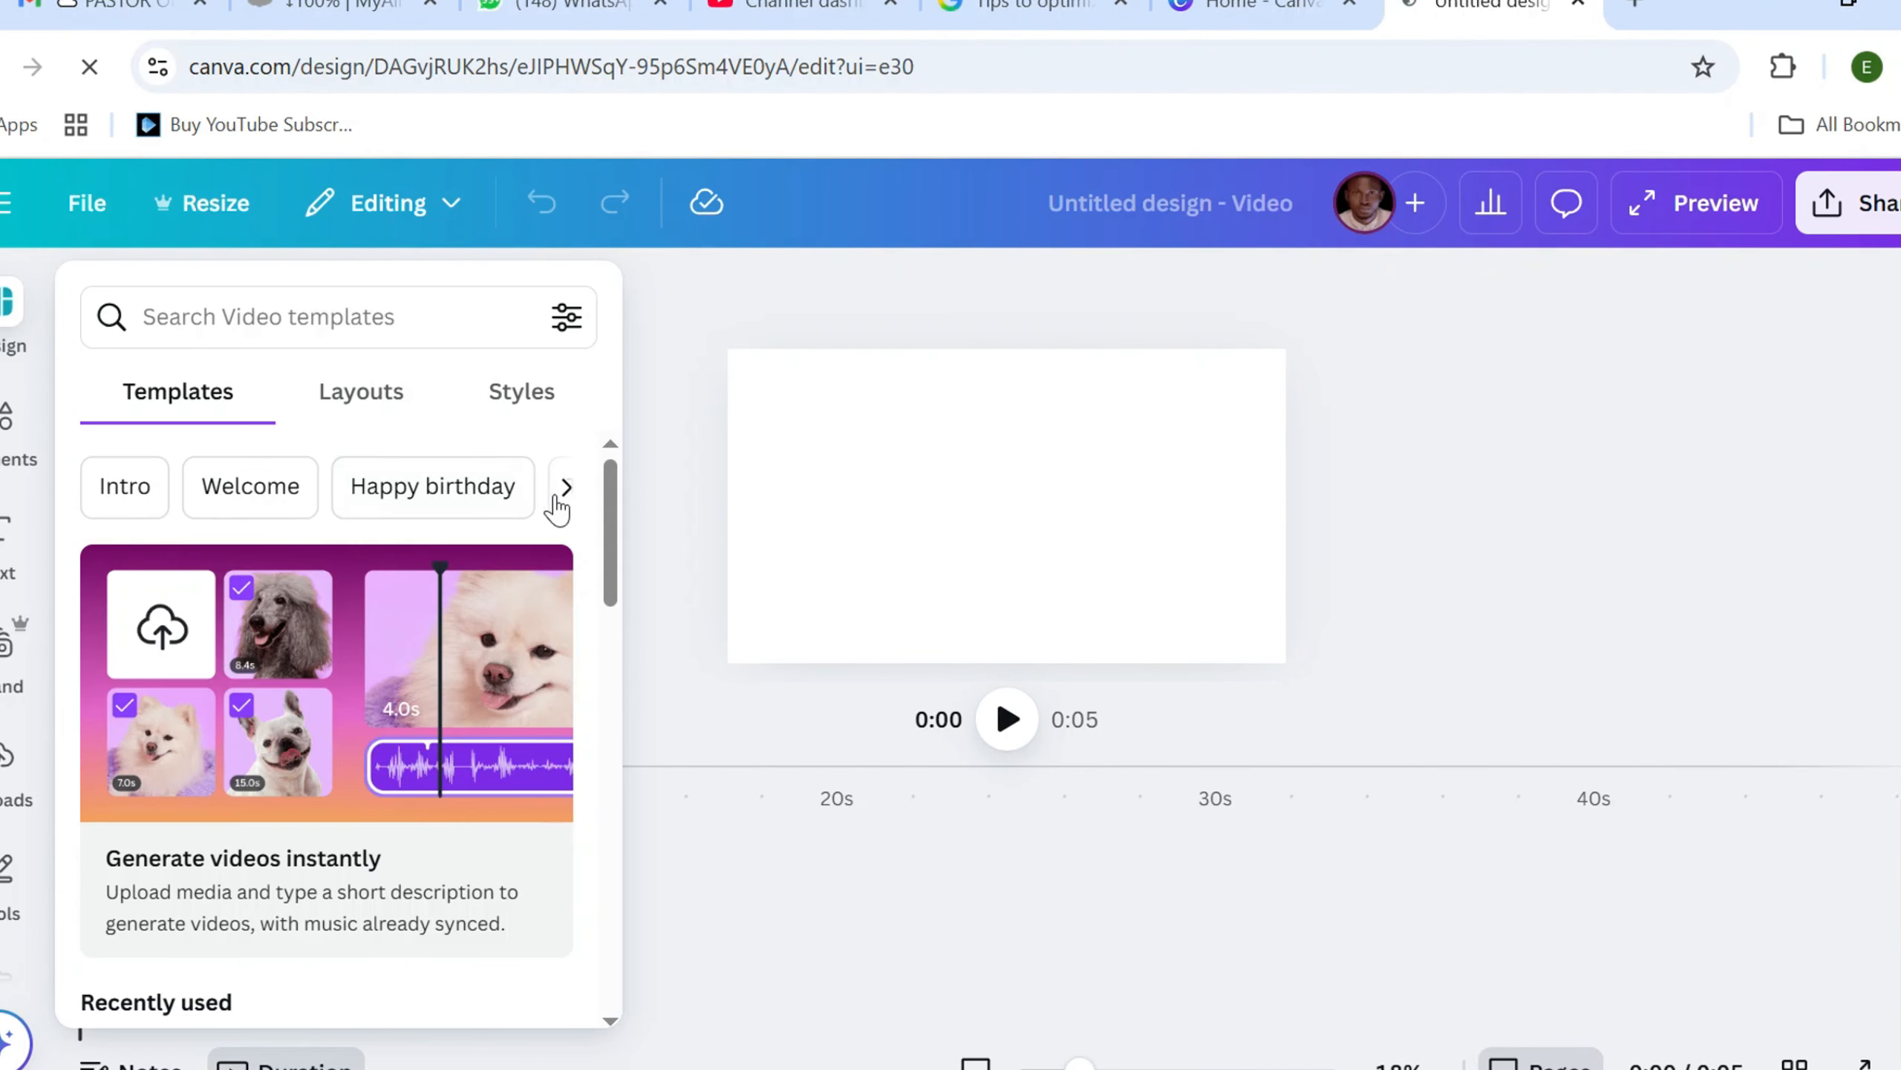
click(569, 494)
click(673, 372)
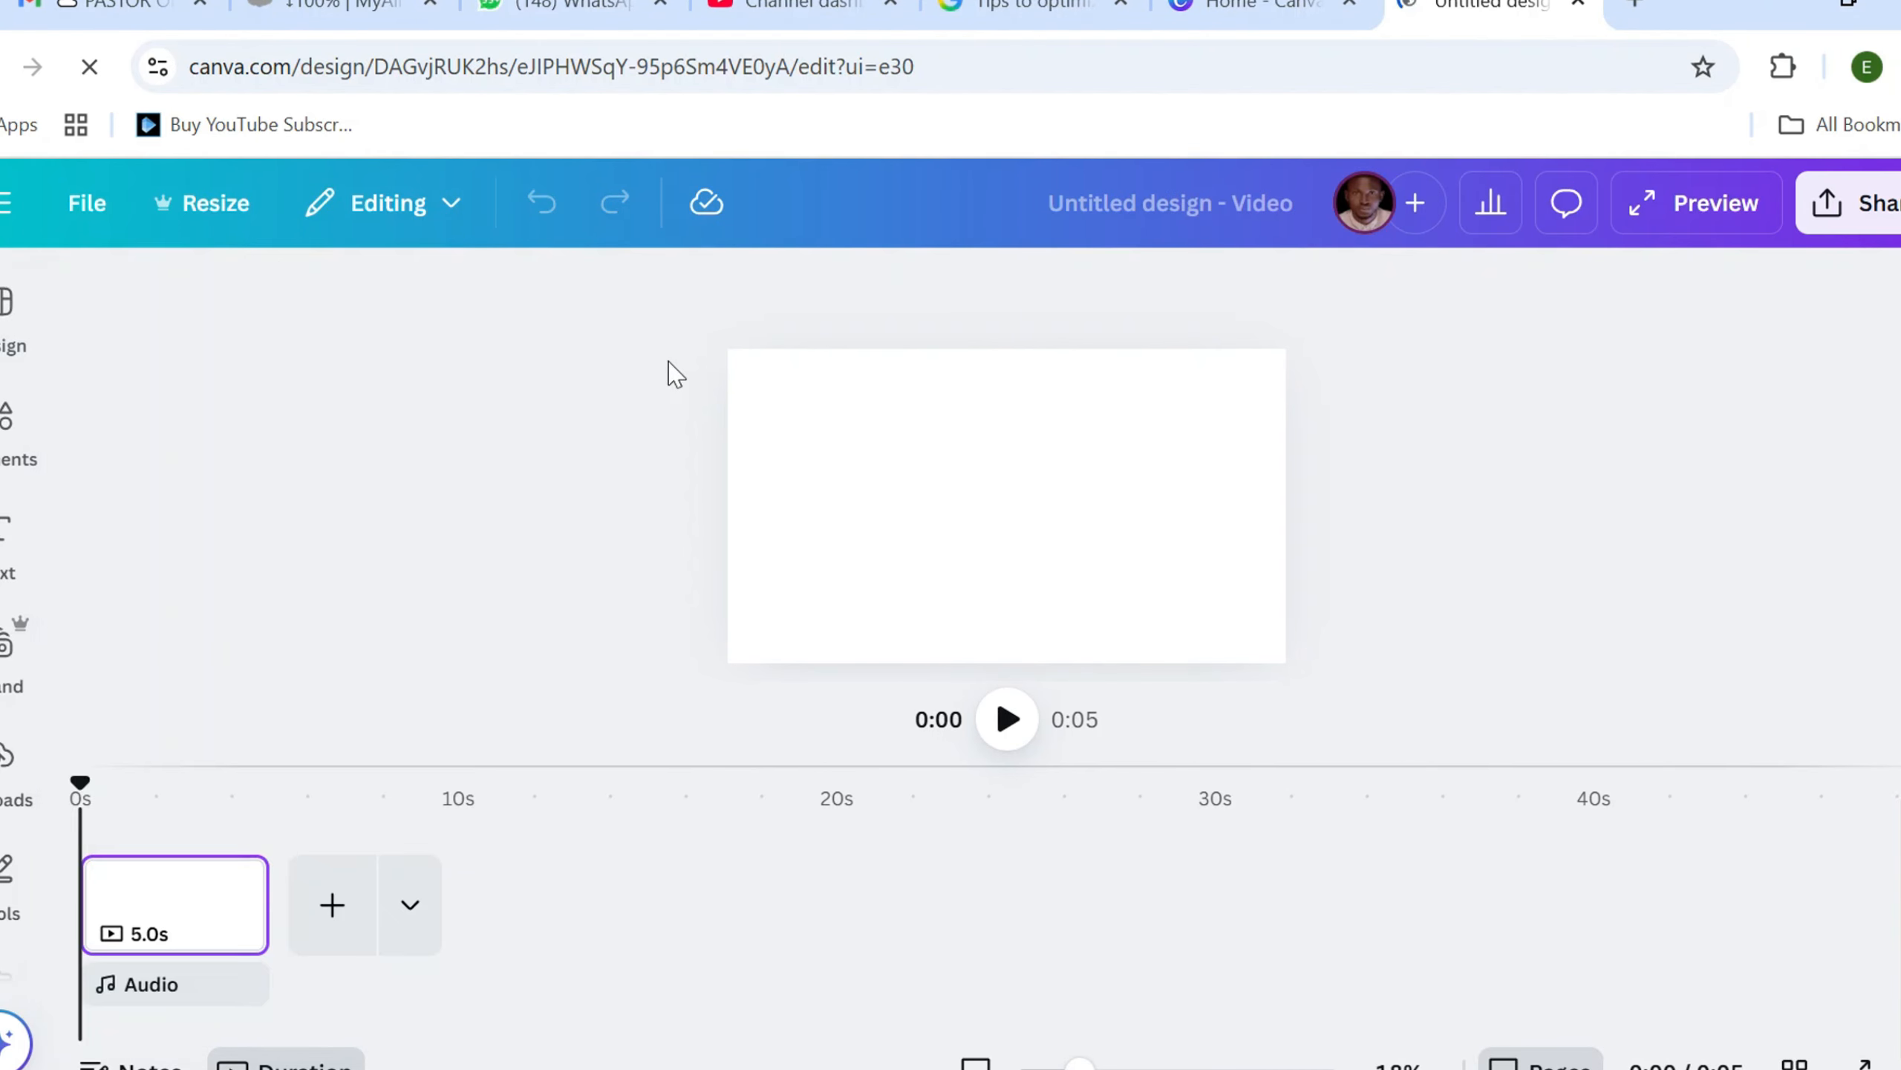
Set the blank page's background to the default solid pink, #ff66c4
click(846, 455)
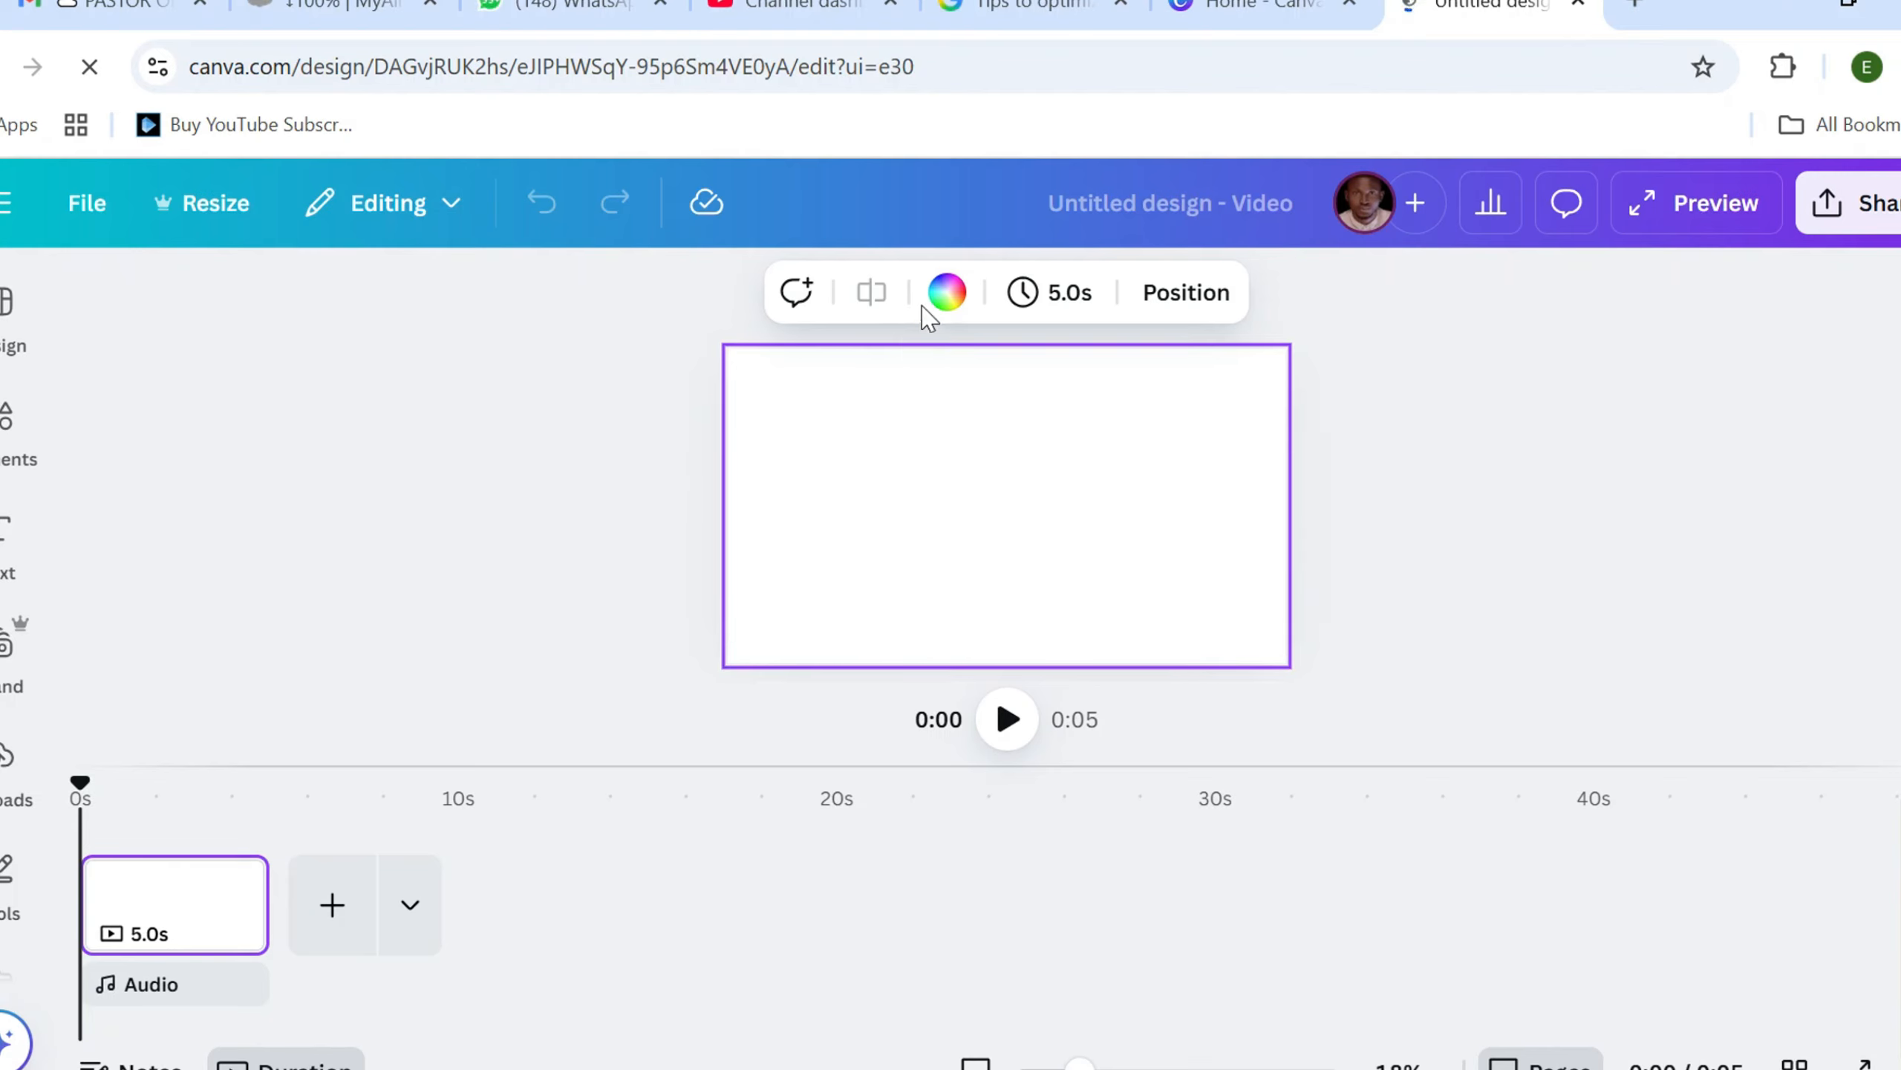
click(947, 291)
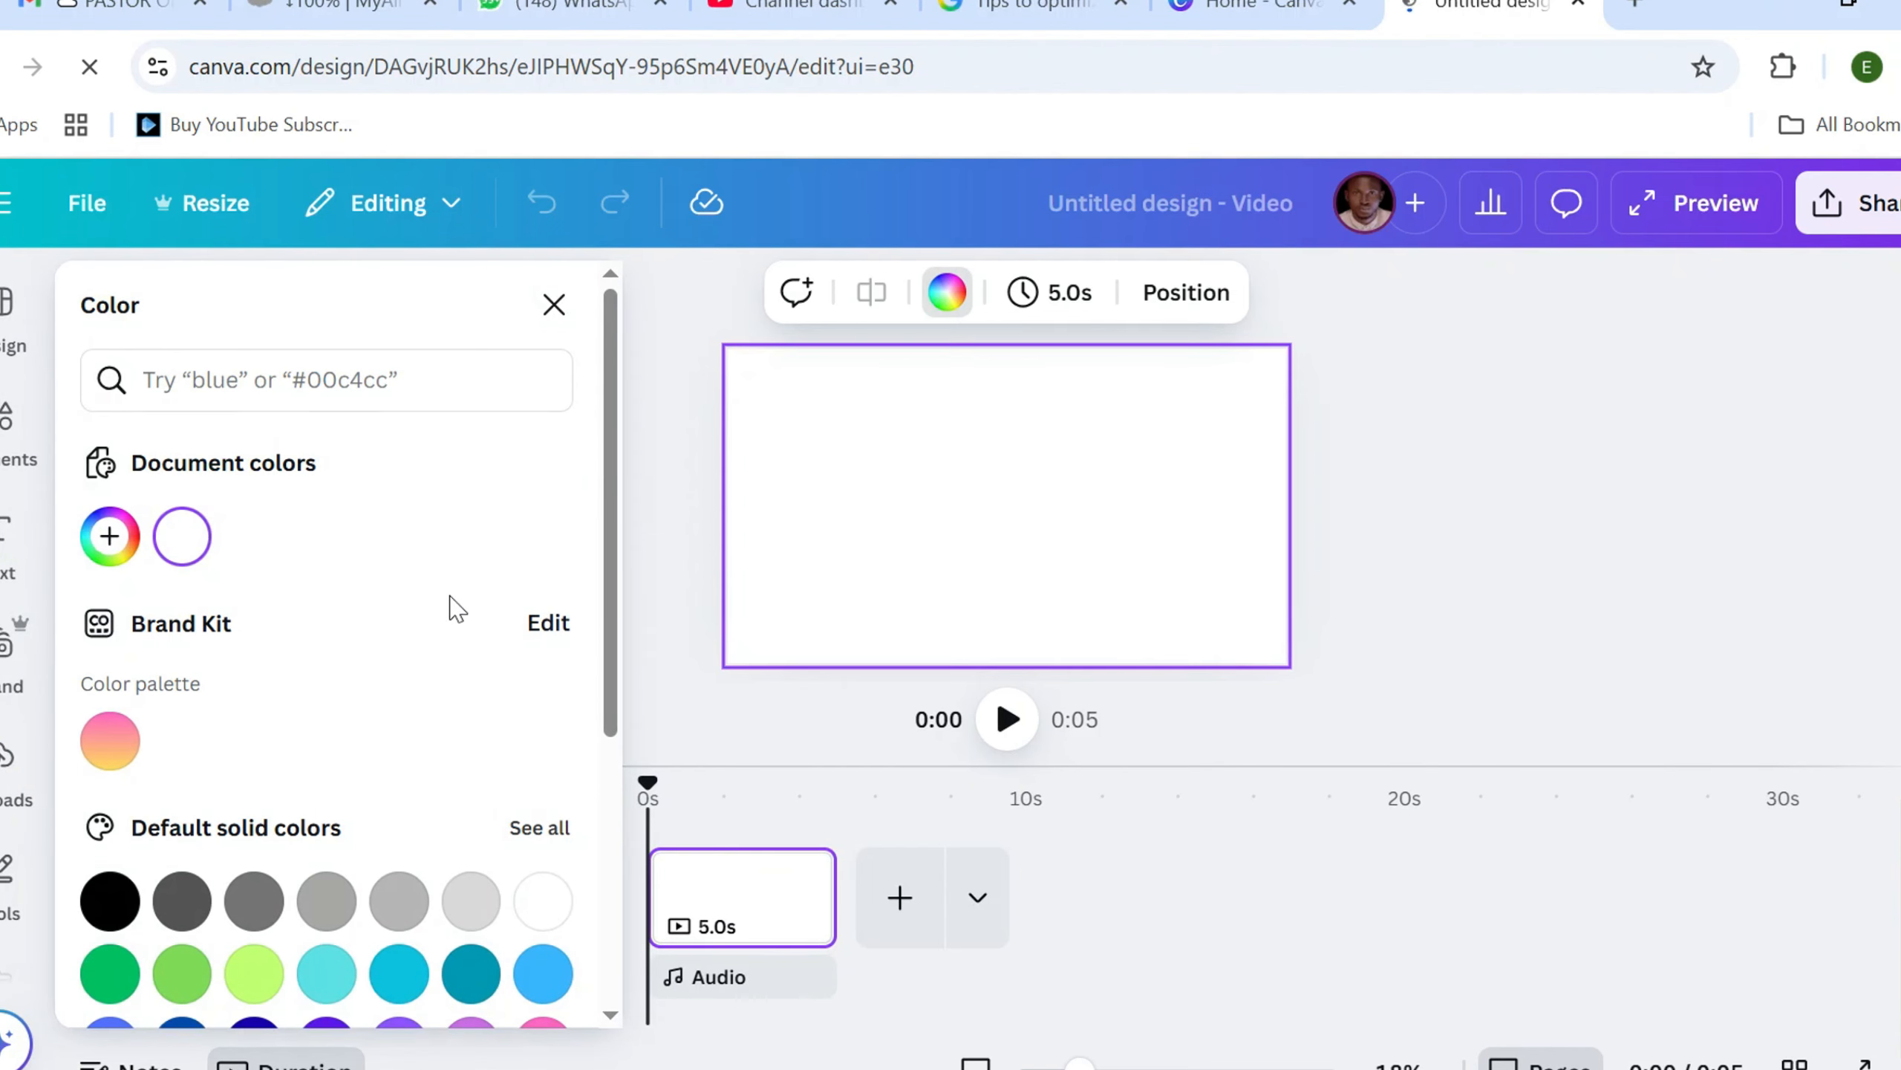
scroll(453, 608, down, 4)
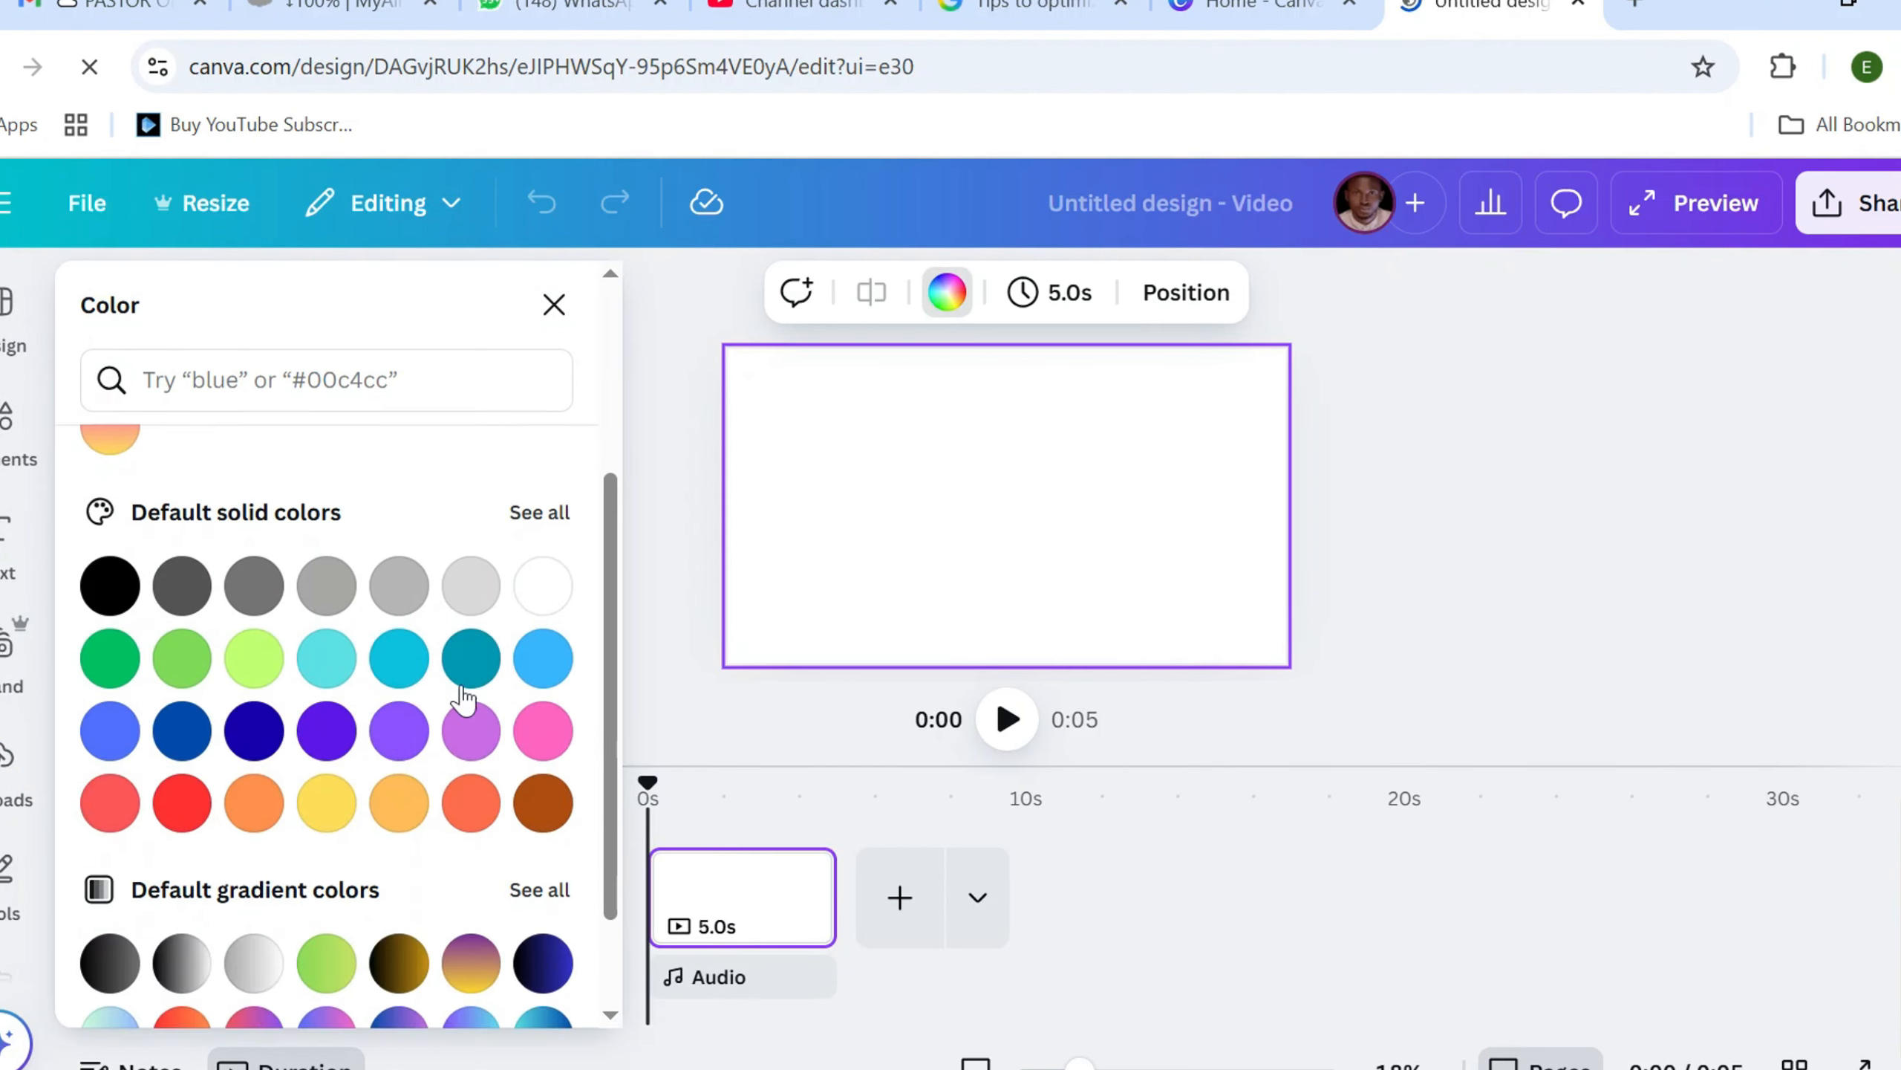
click(543, 734)
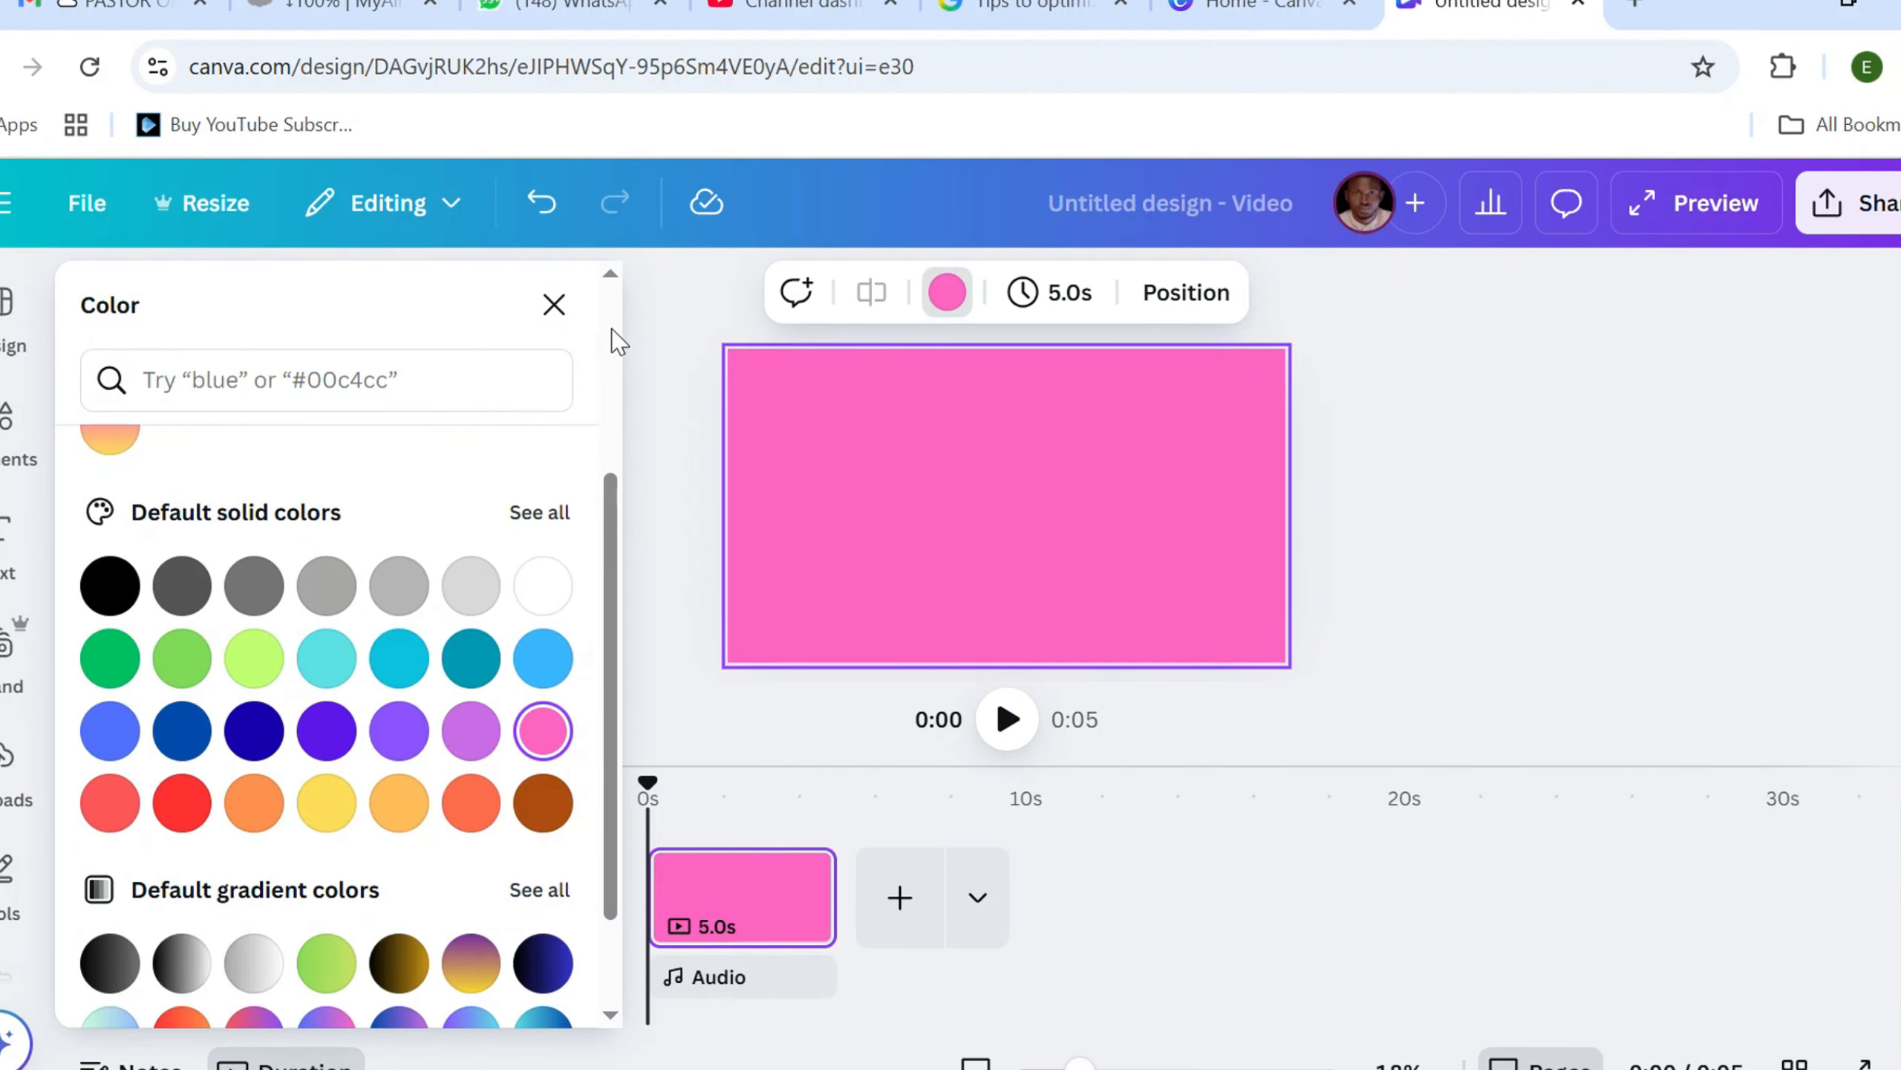
click(554, 304)
Add a heading to the pink page and replace its placeholder text with "Strawberry"
click(8, 536)
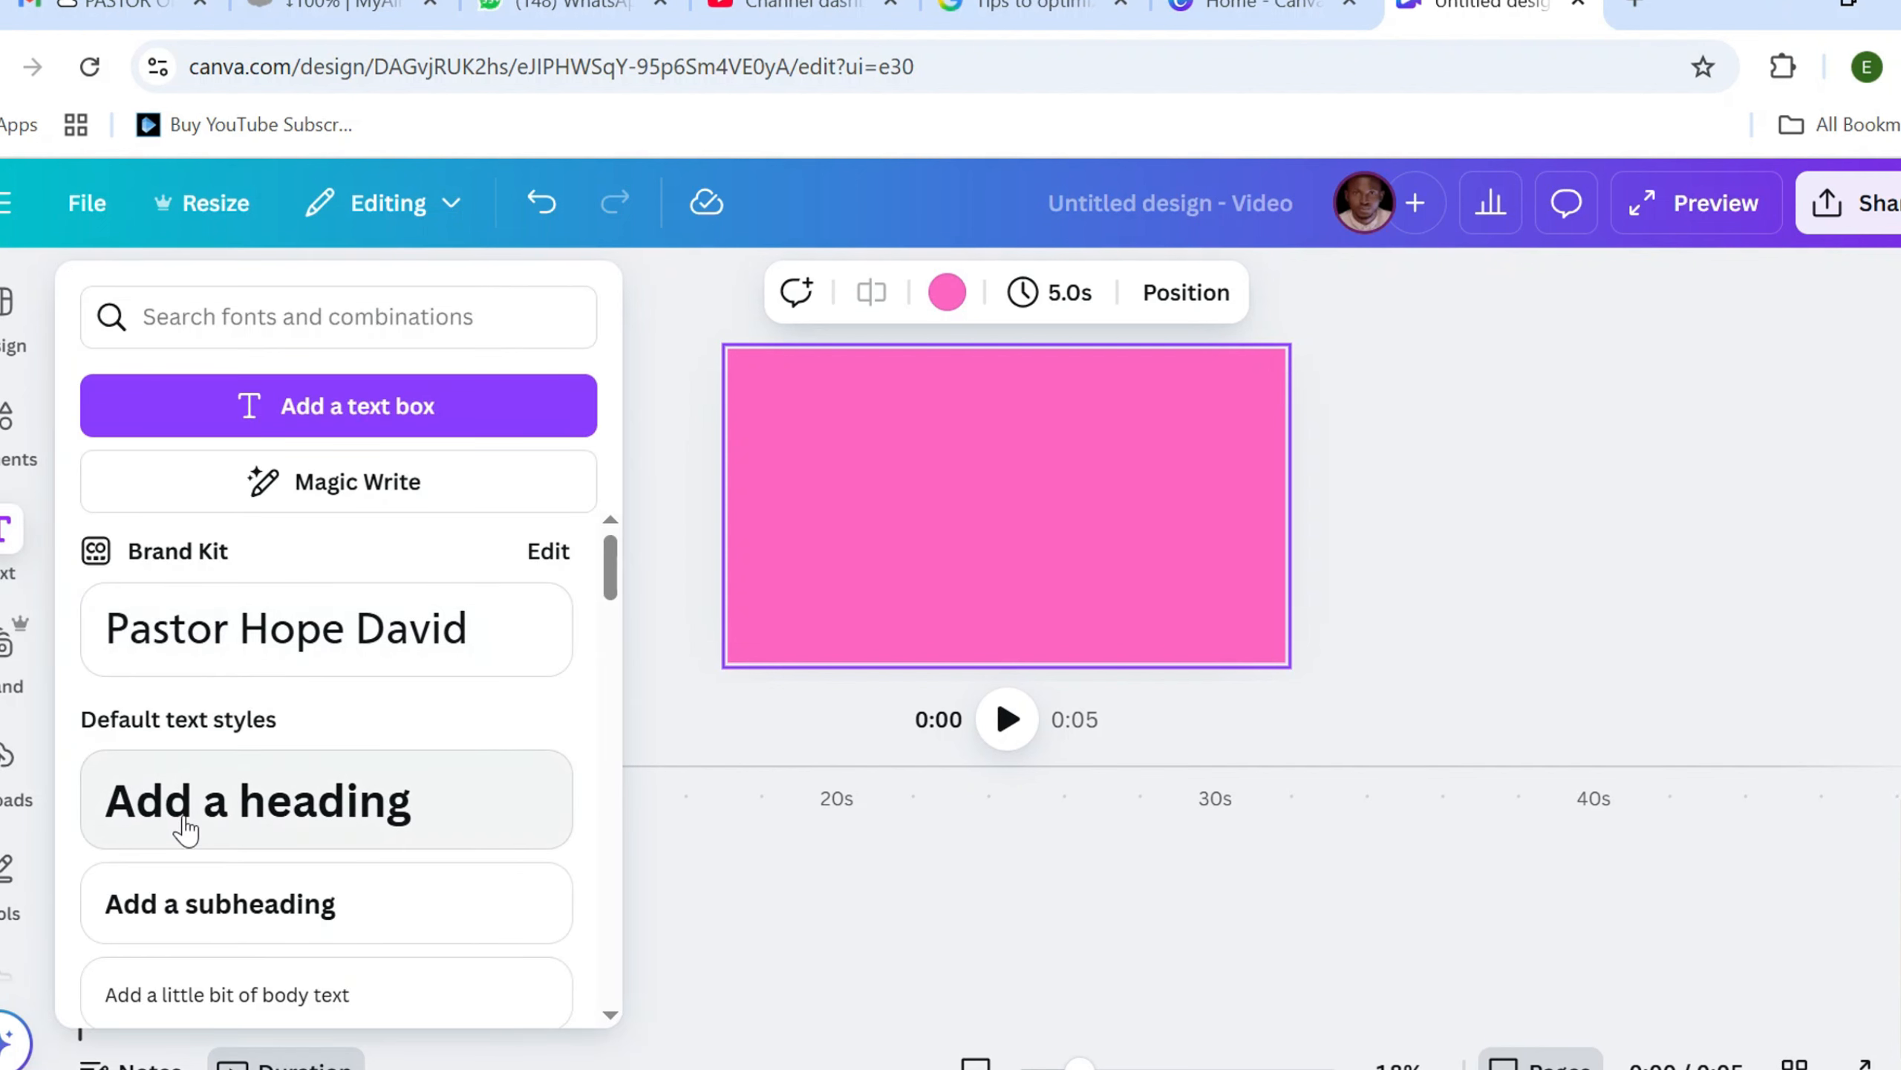
click(285, 793)
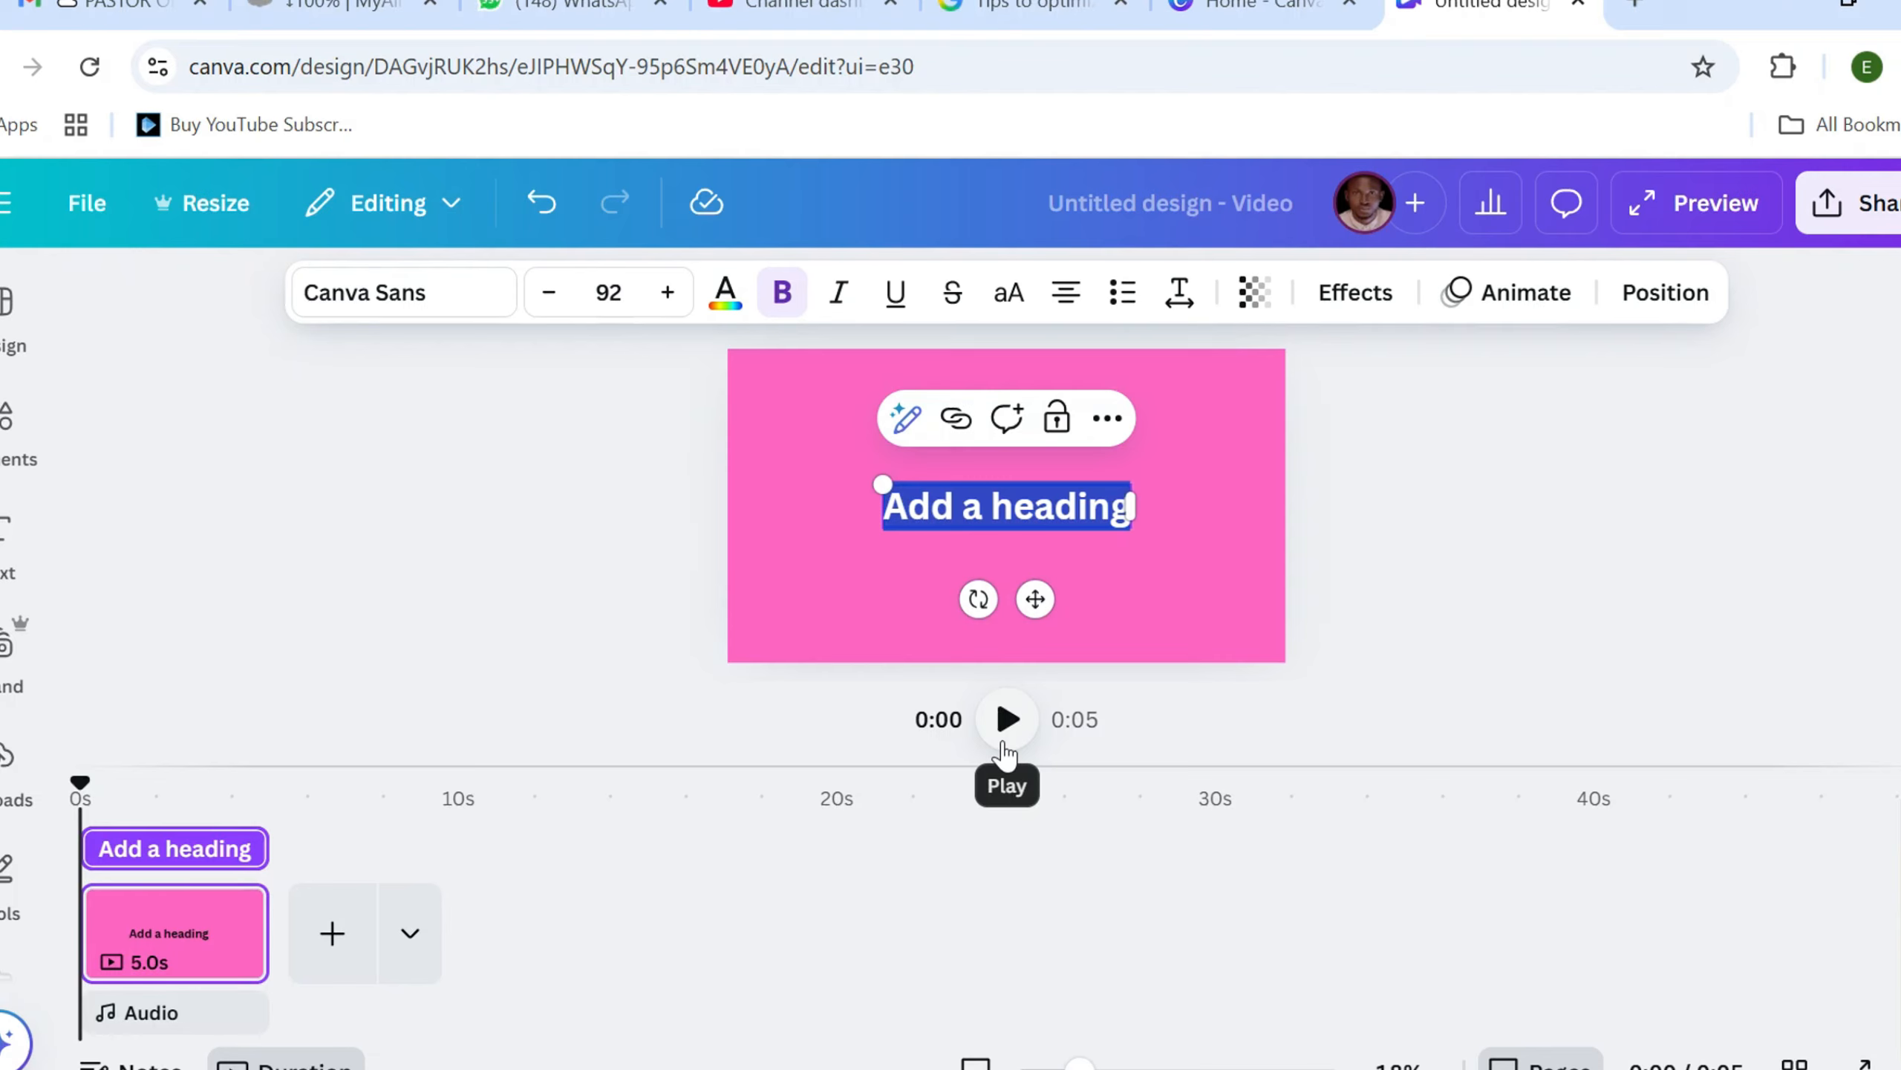
text(W)
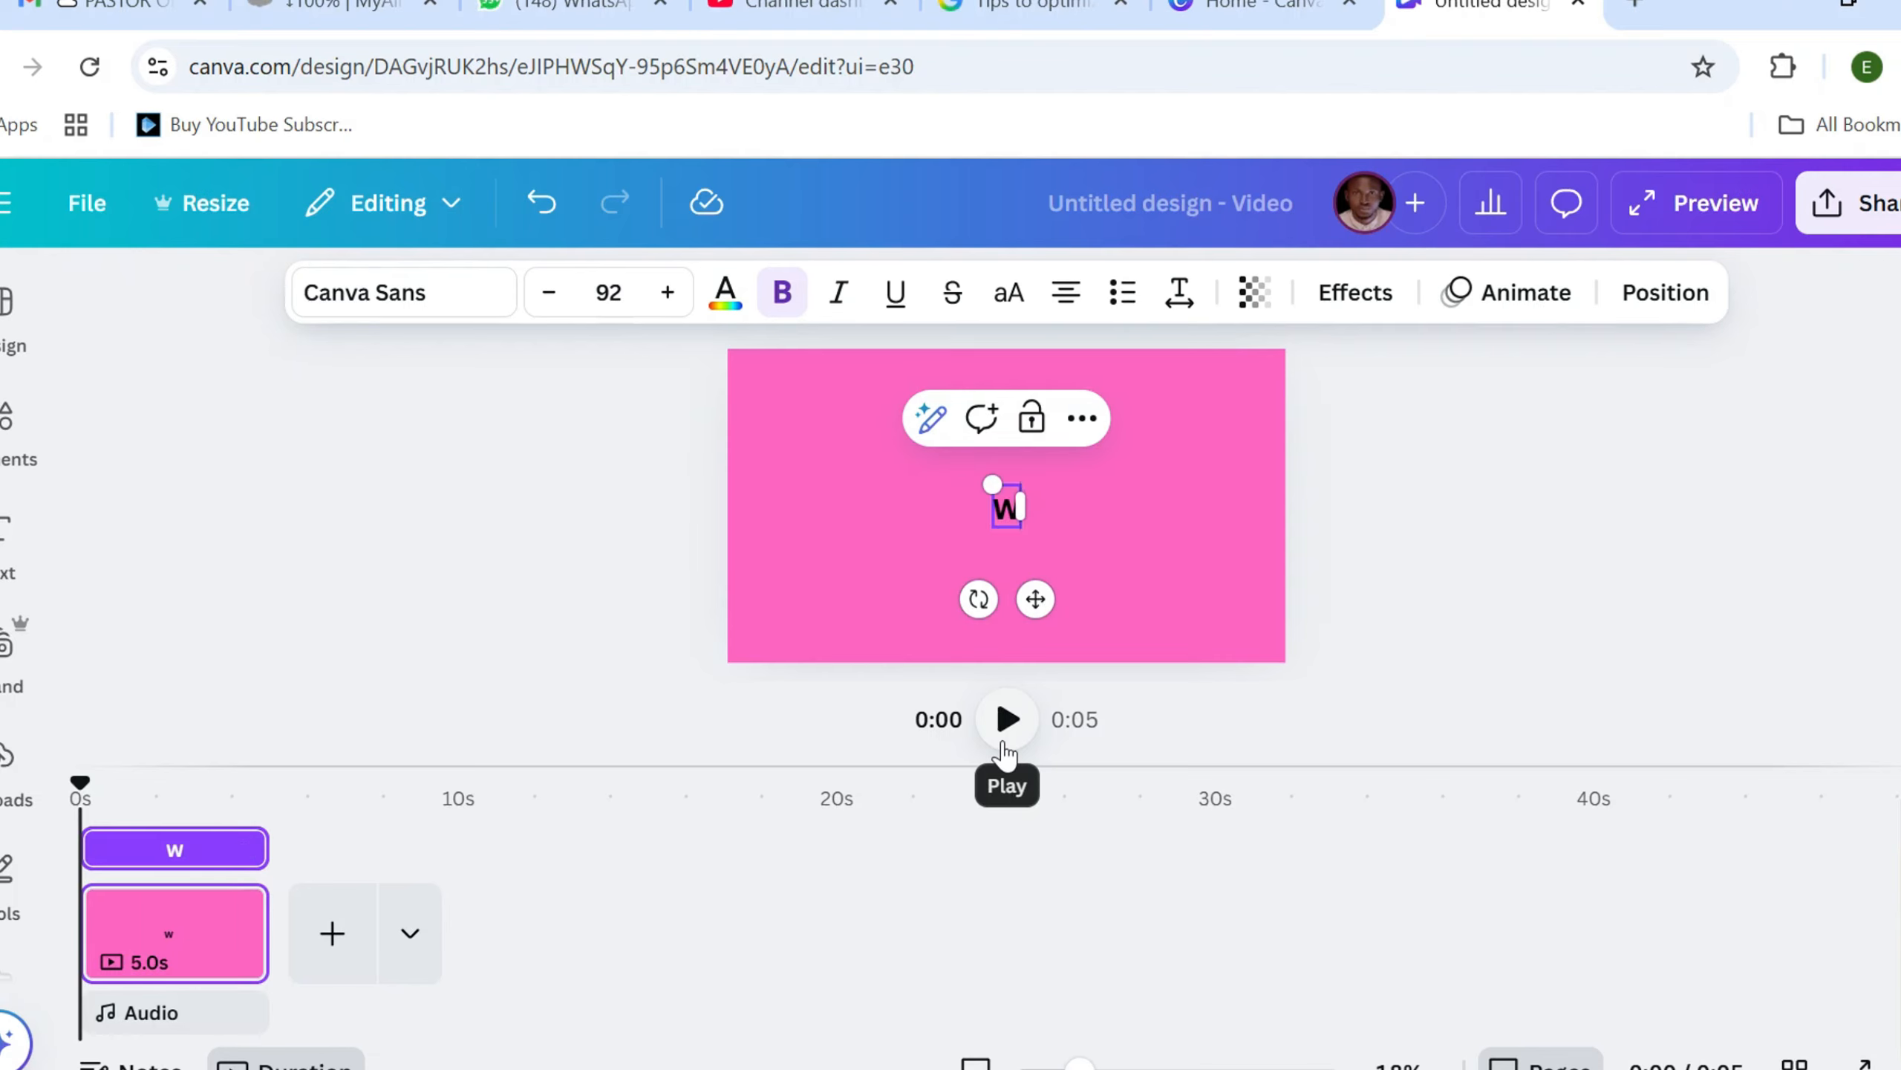
key(BackSpace)
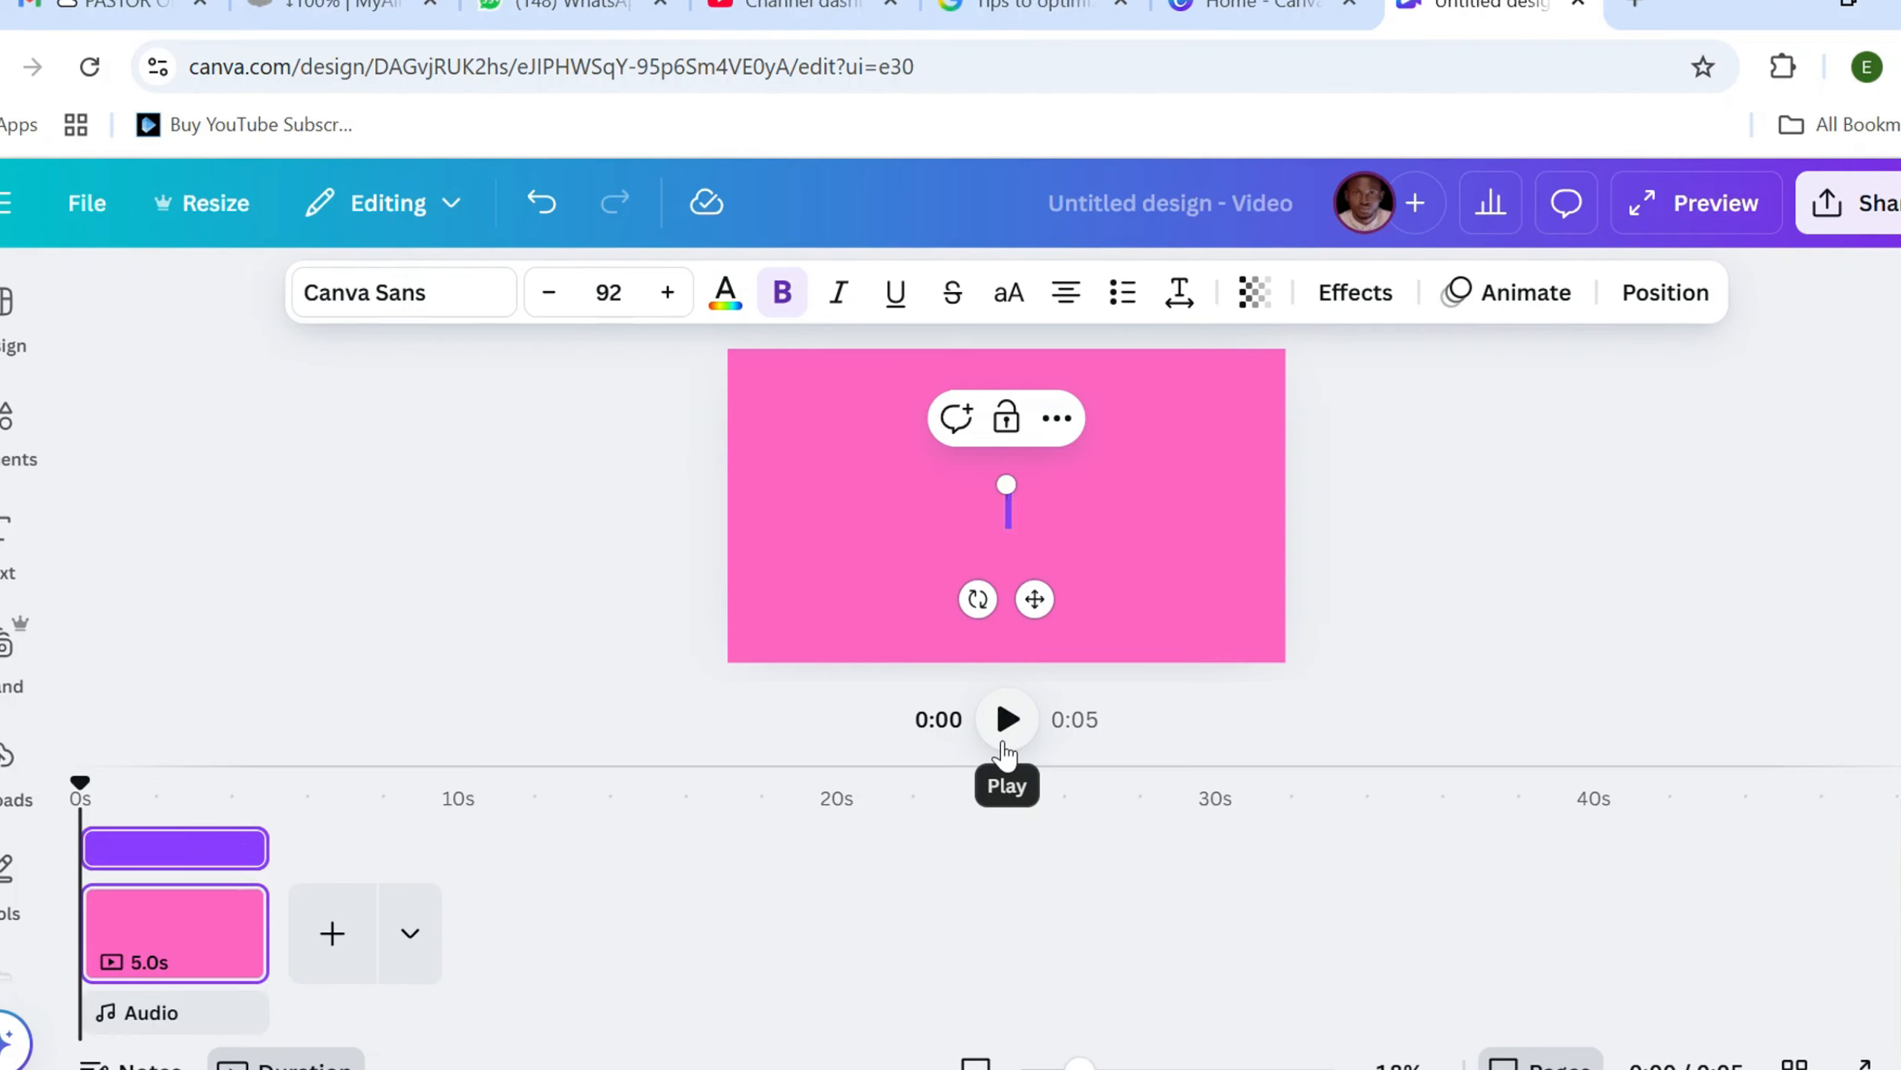
text(s)
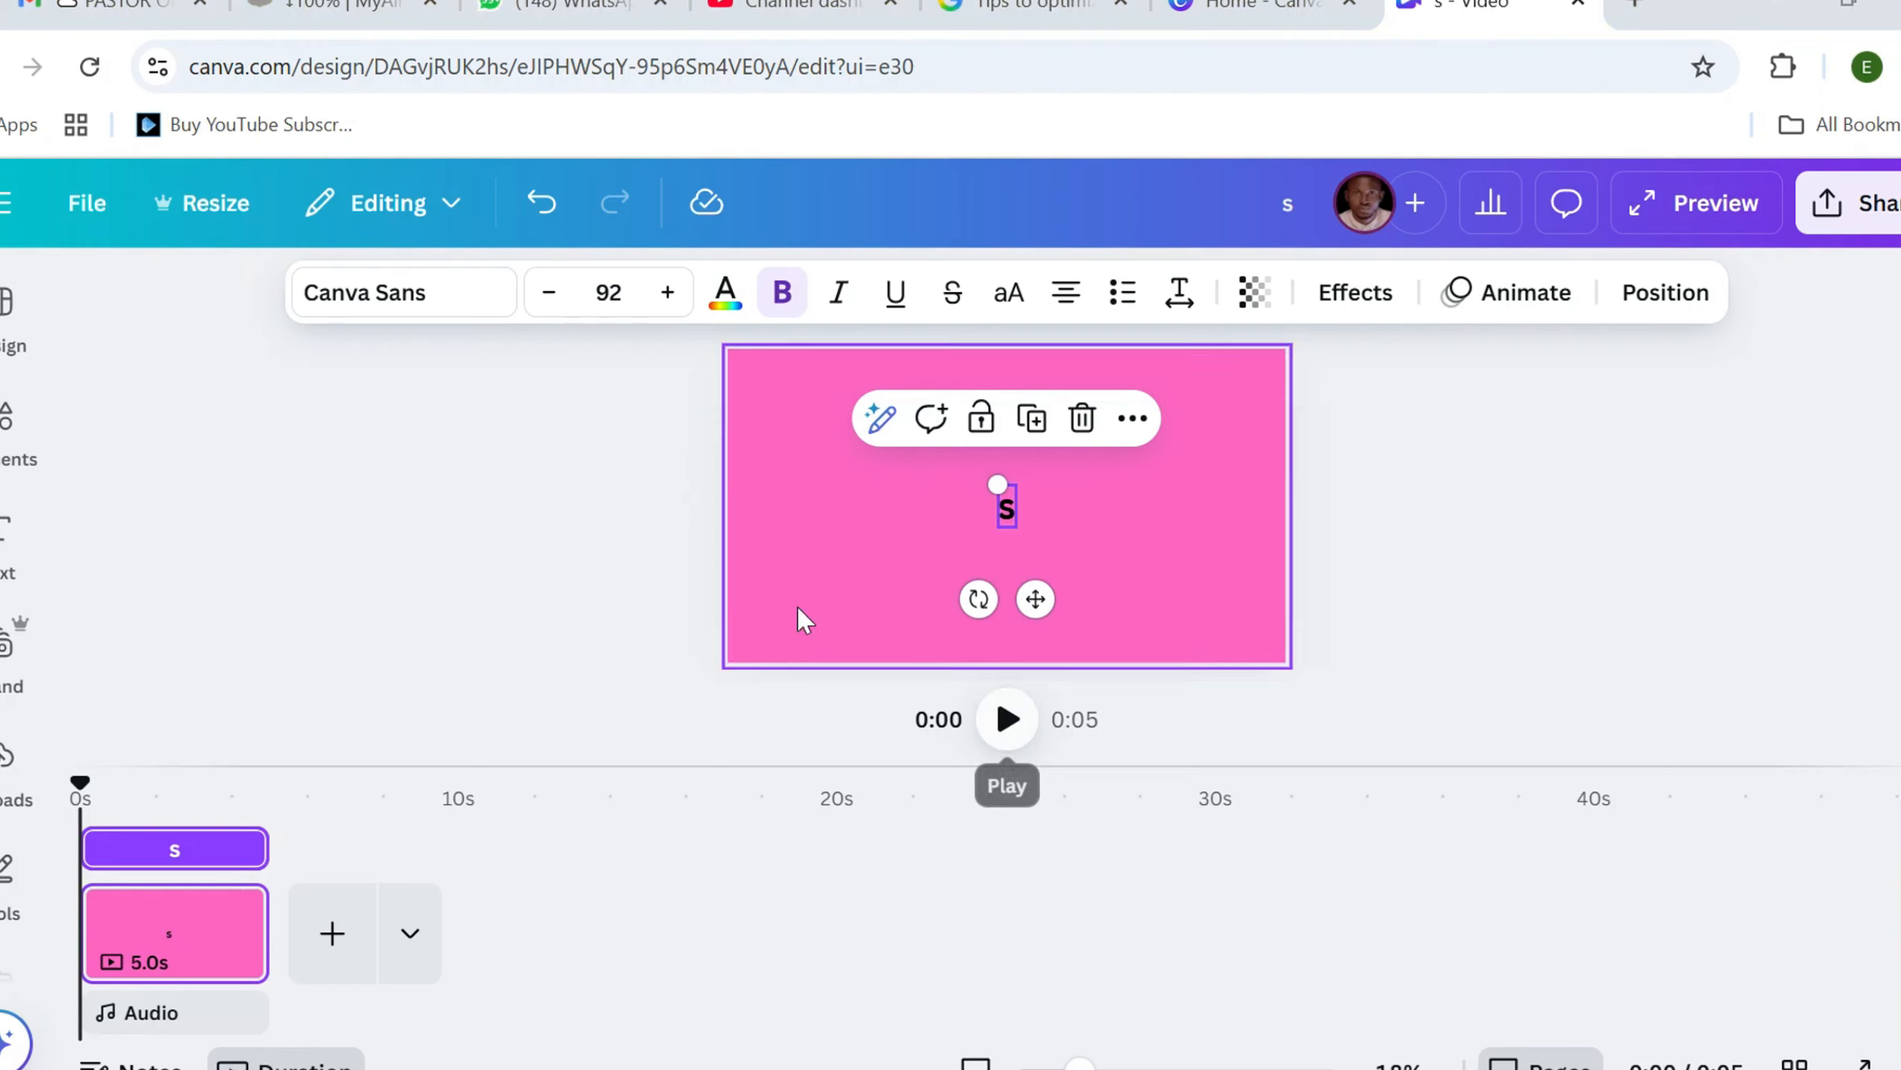
double_click(1010, 506)
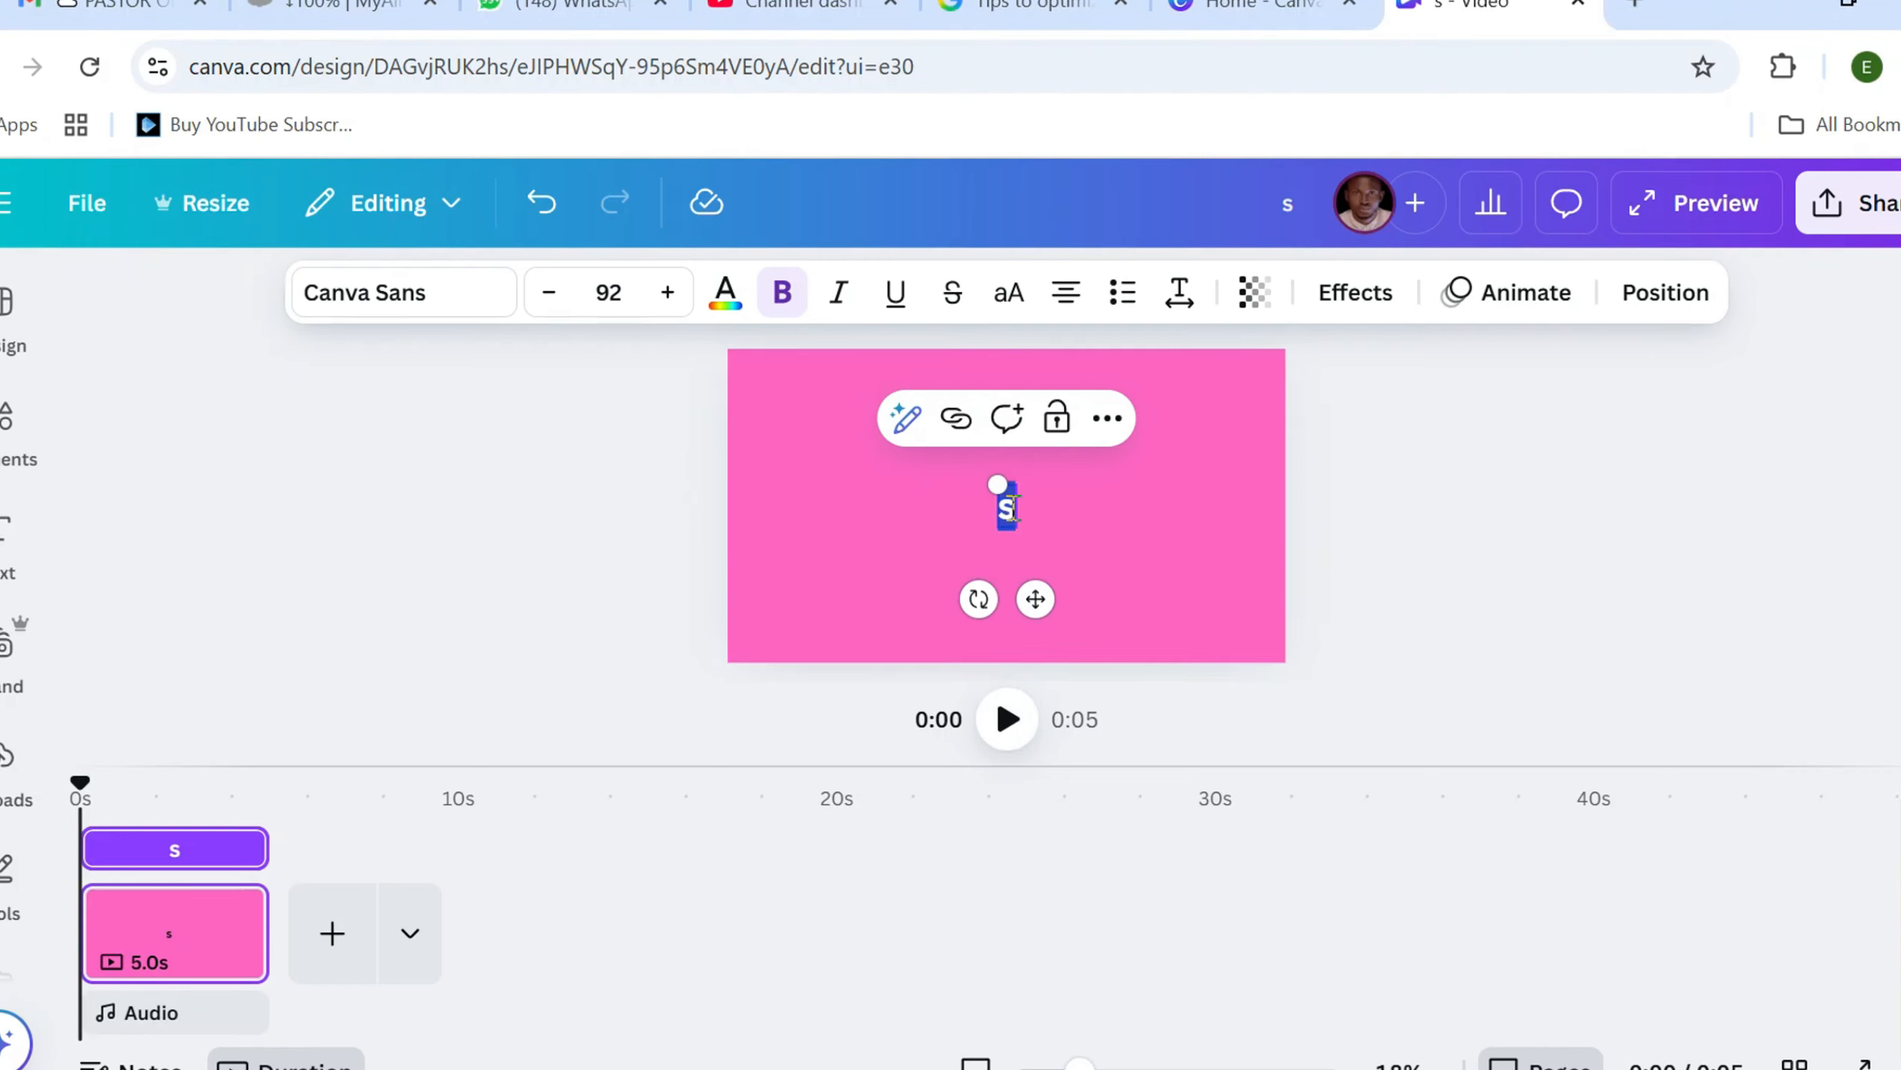
text(S)
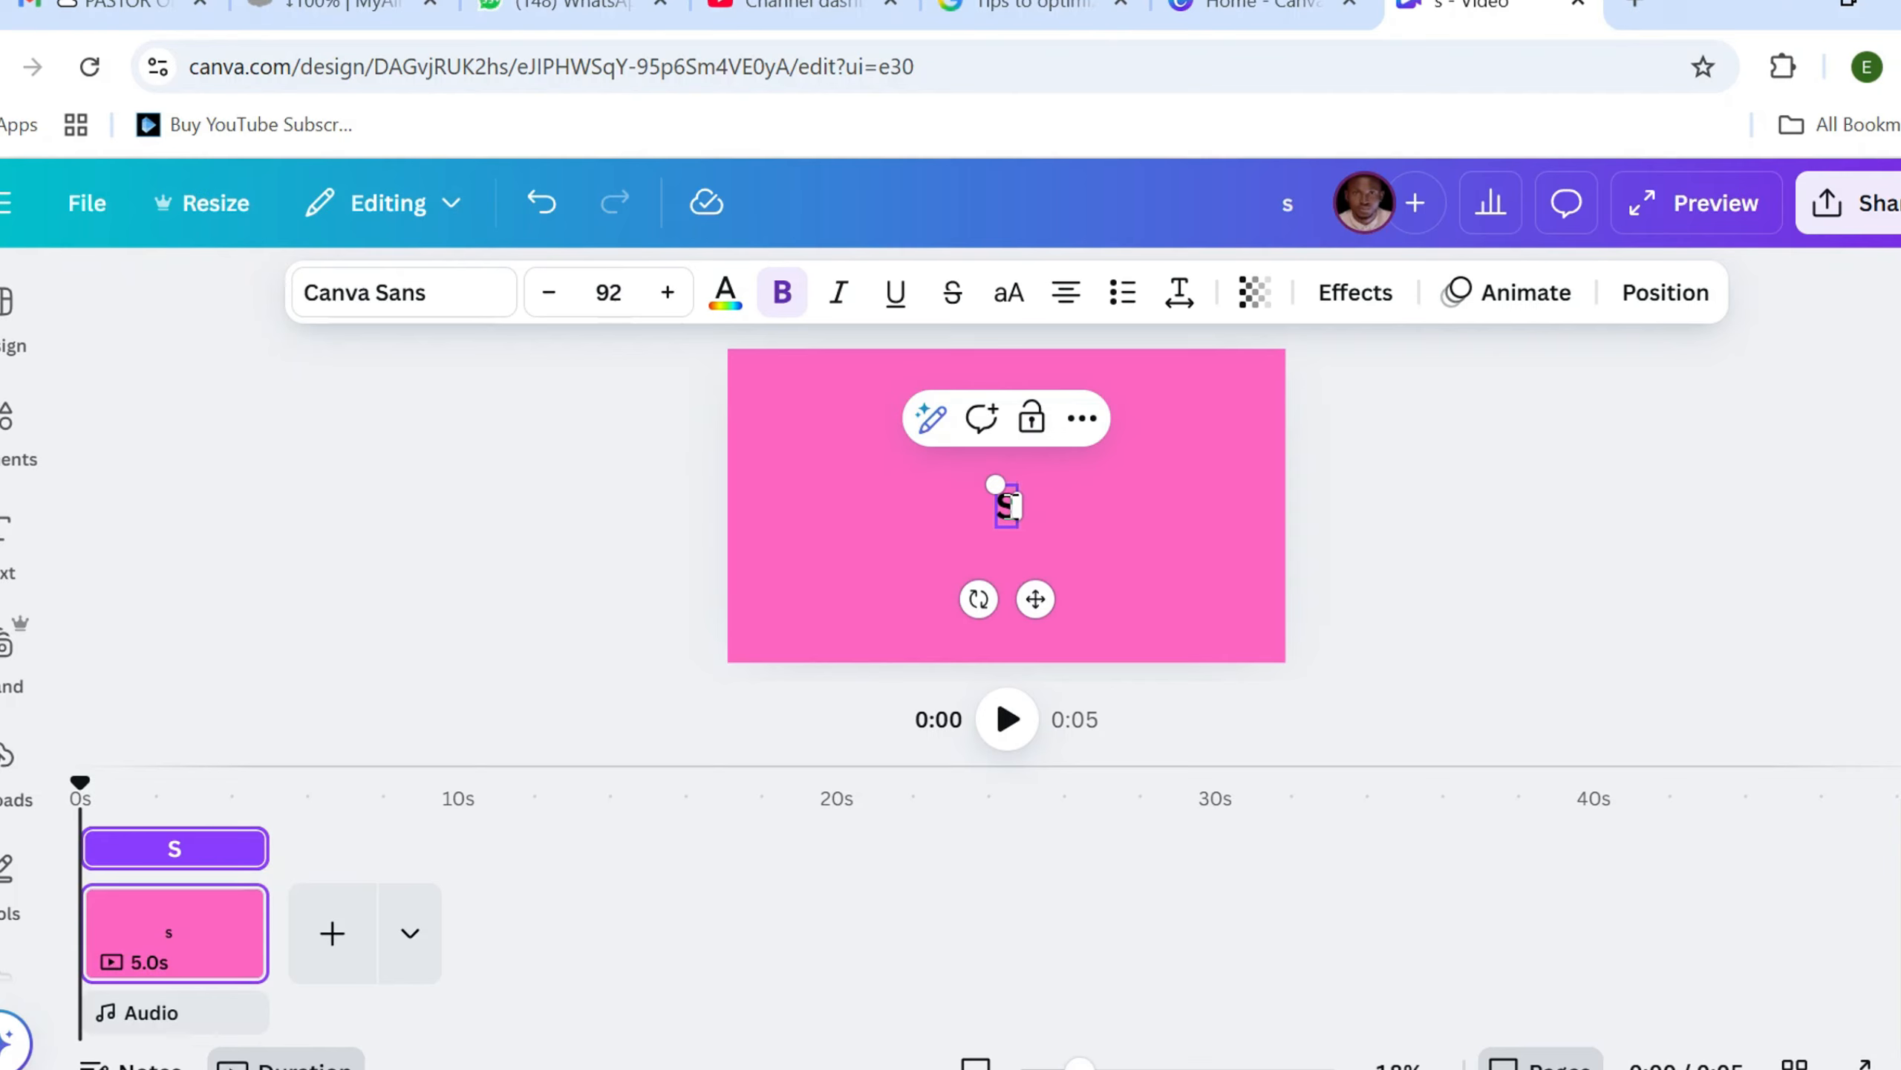
text(tr)
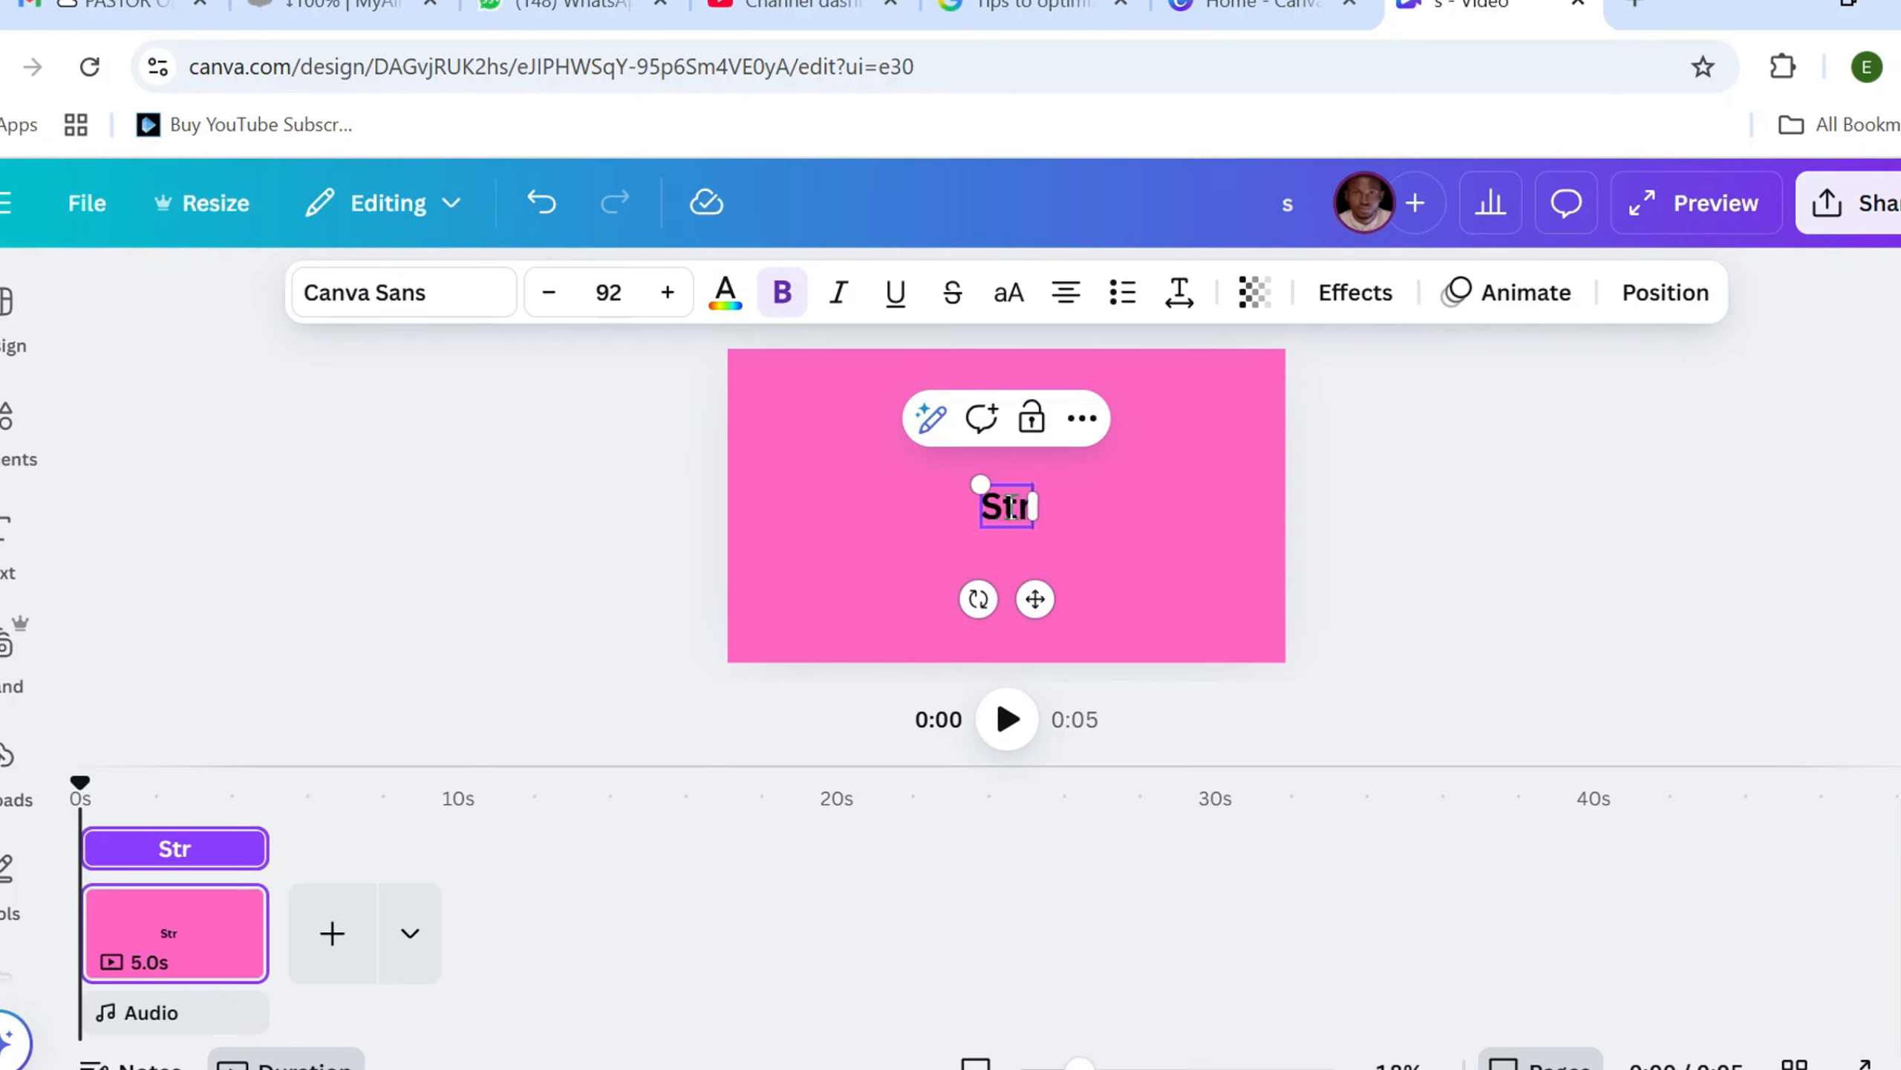
text(awberrr)
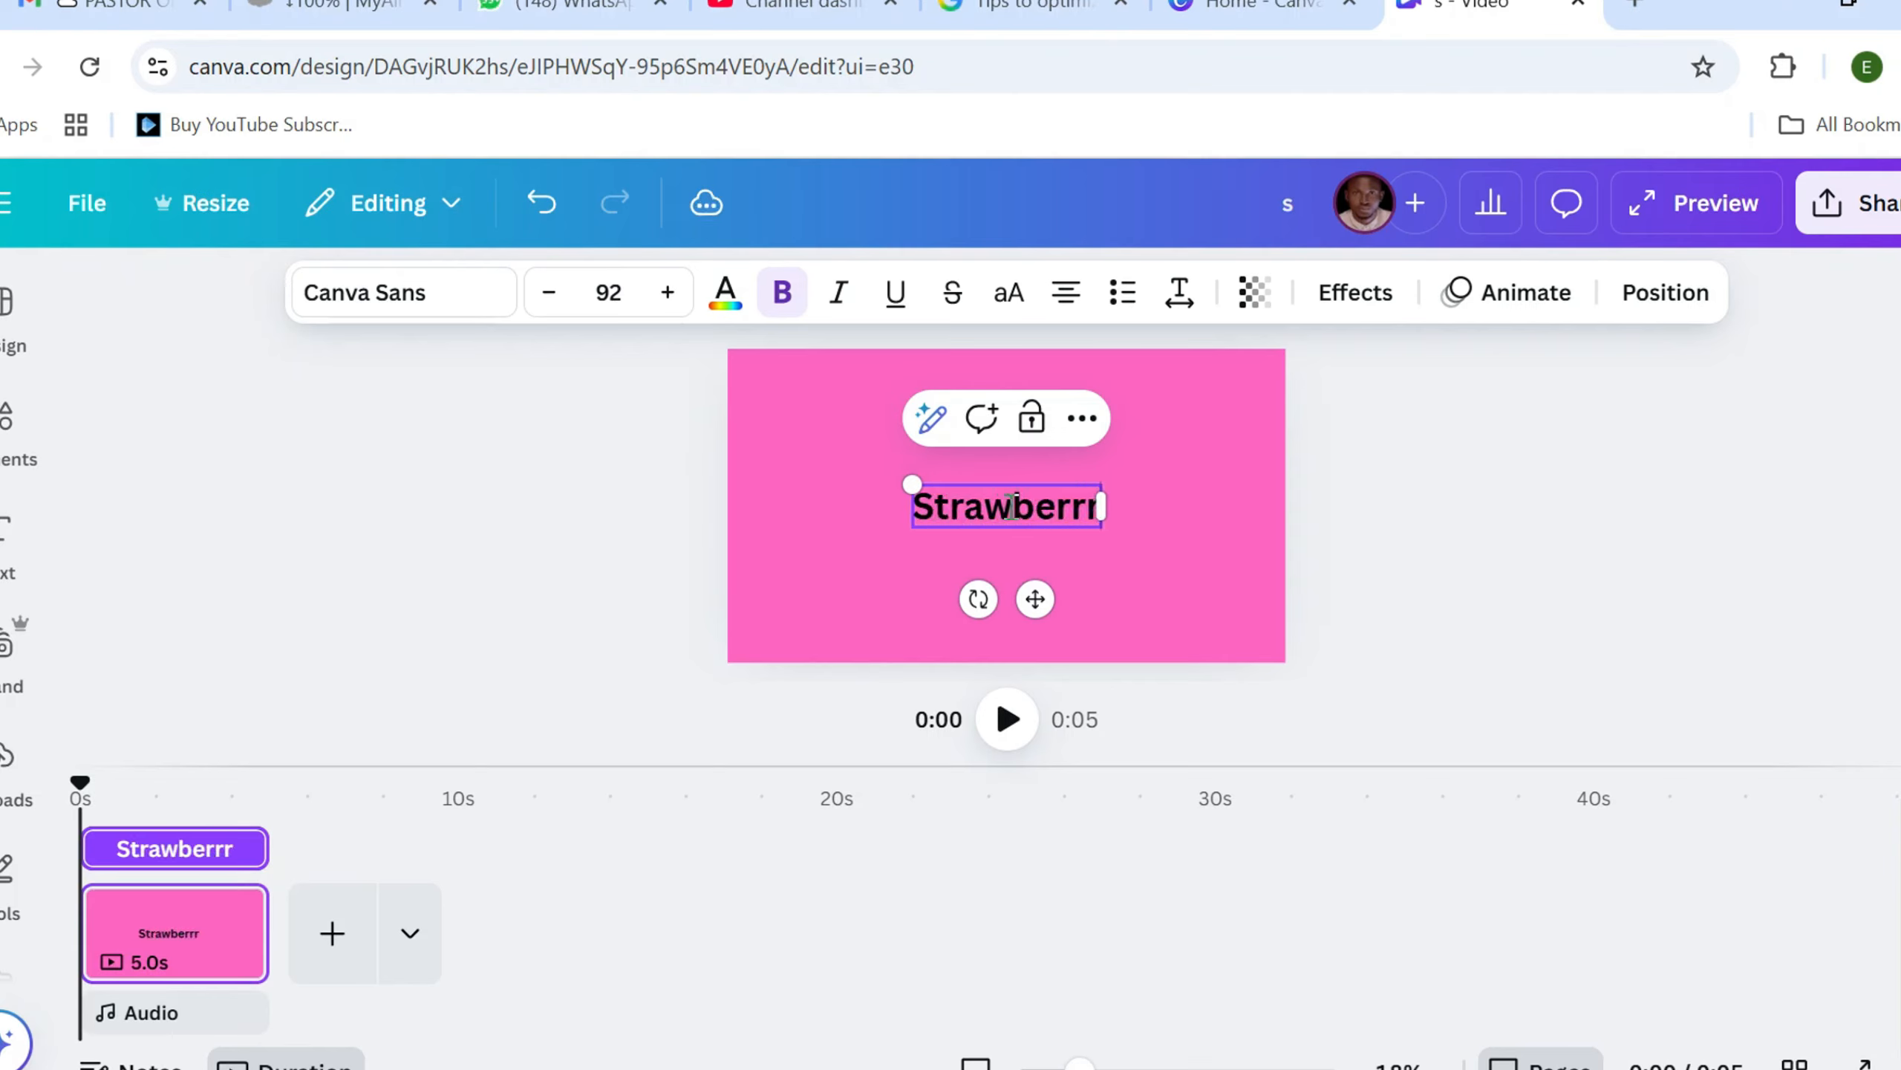
key(BackSpace)
text(y)
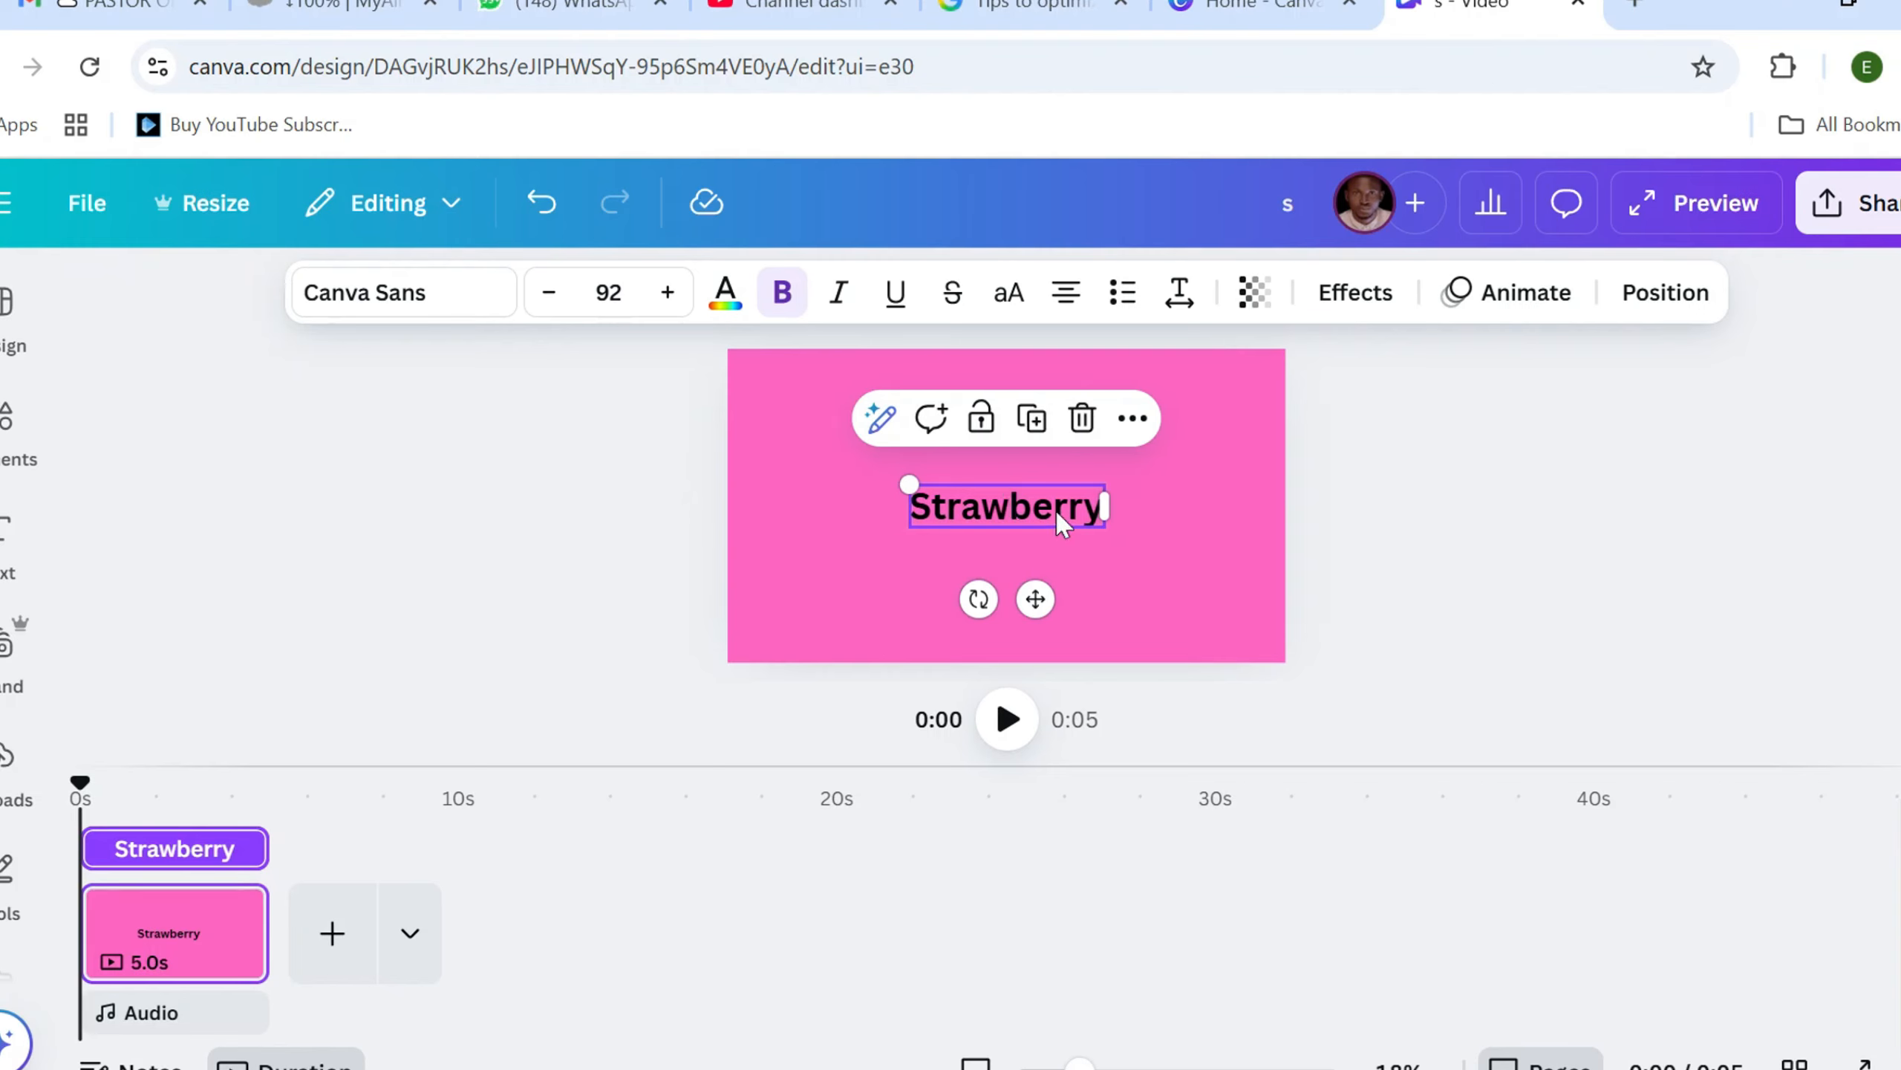
Change the Strawberry heading's text color to white
double_click(1093, 516)
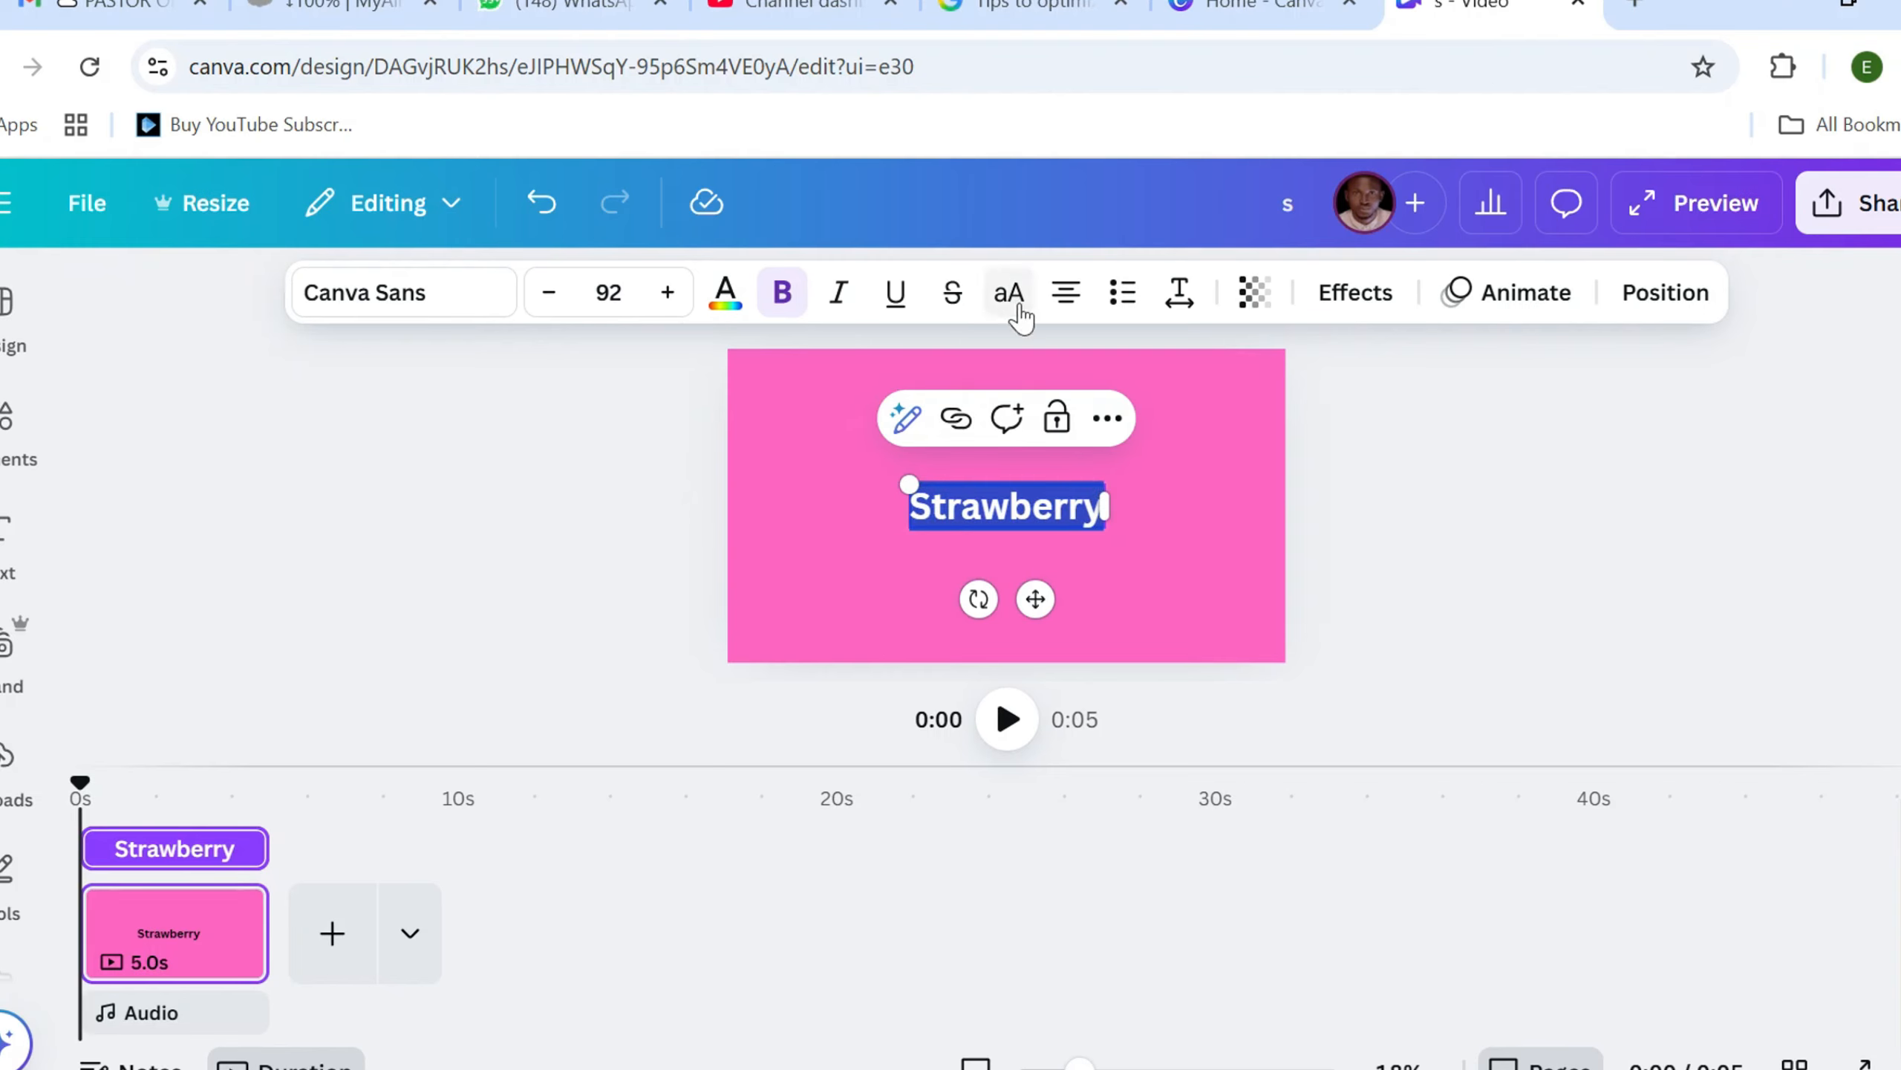
click(726, 303)
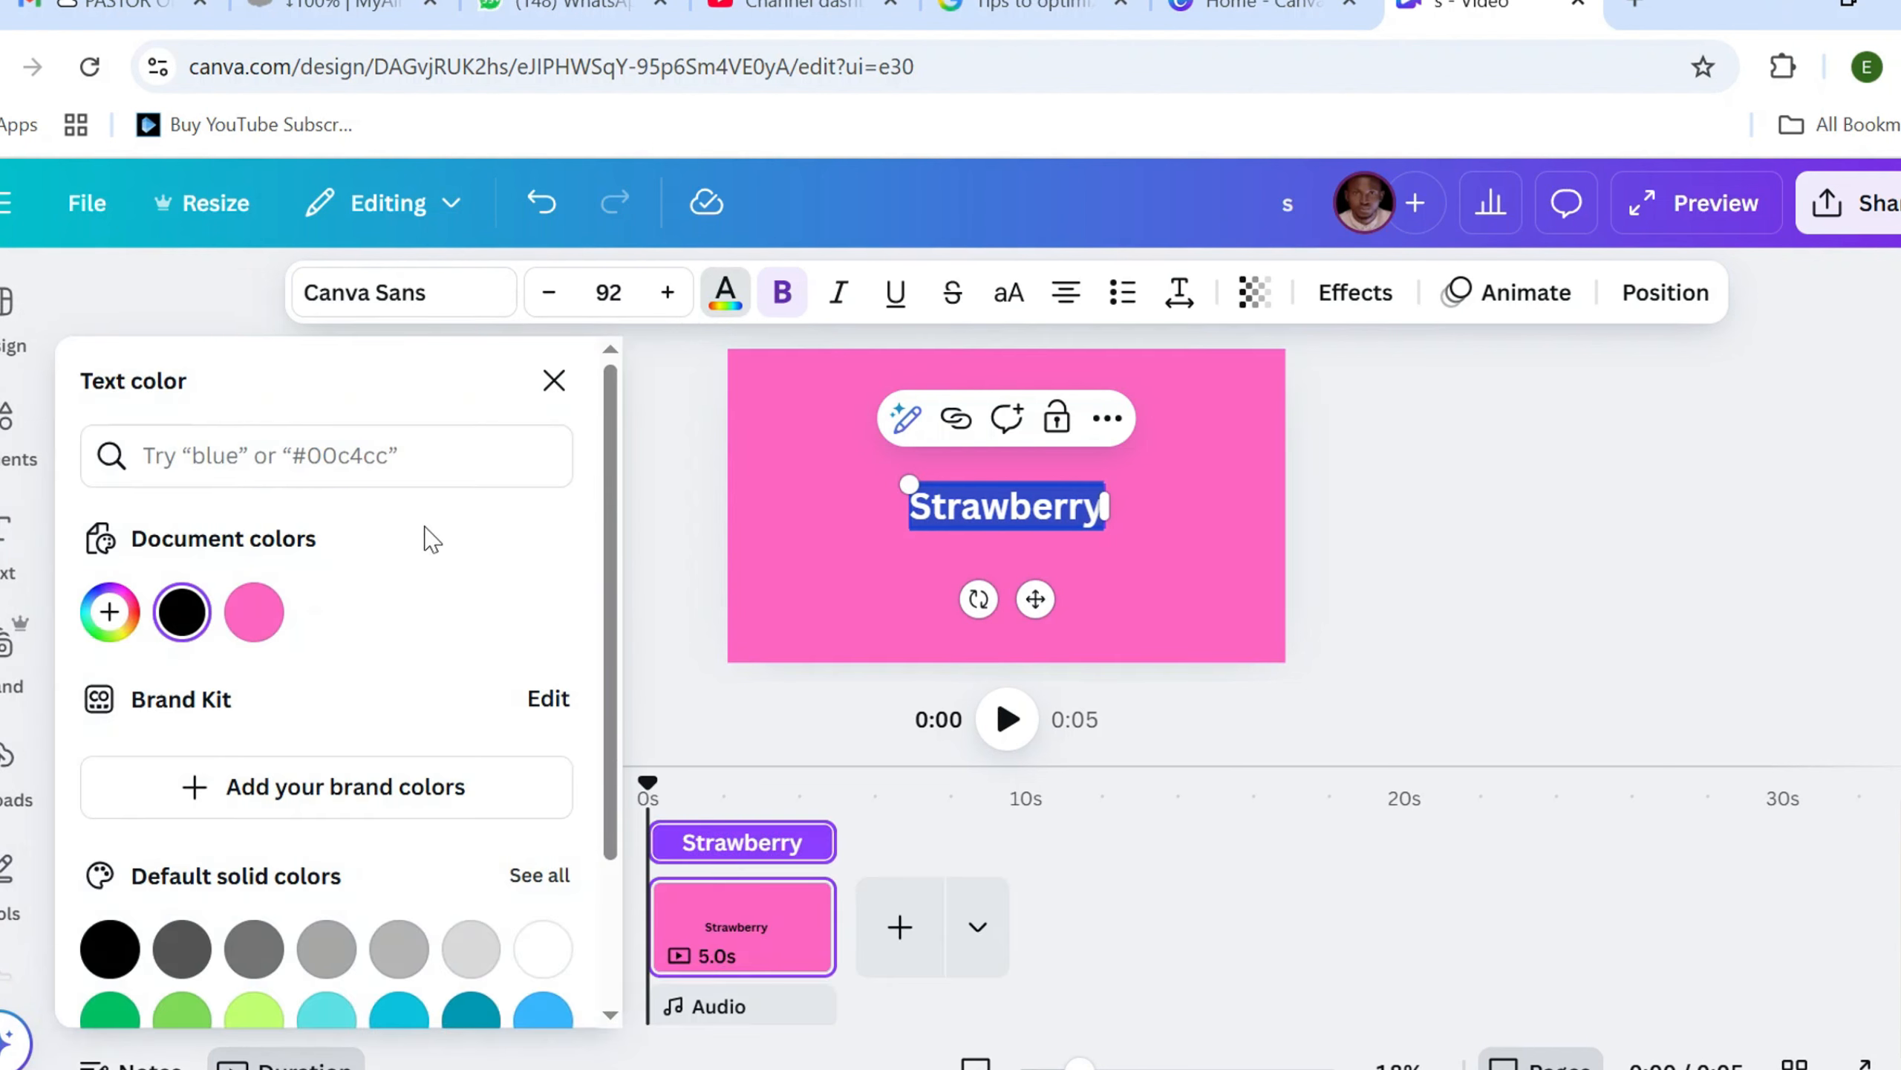
click(543, 949)
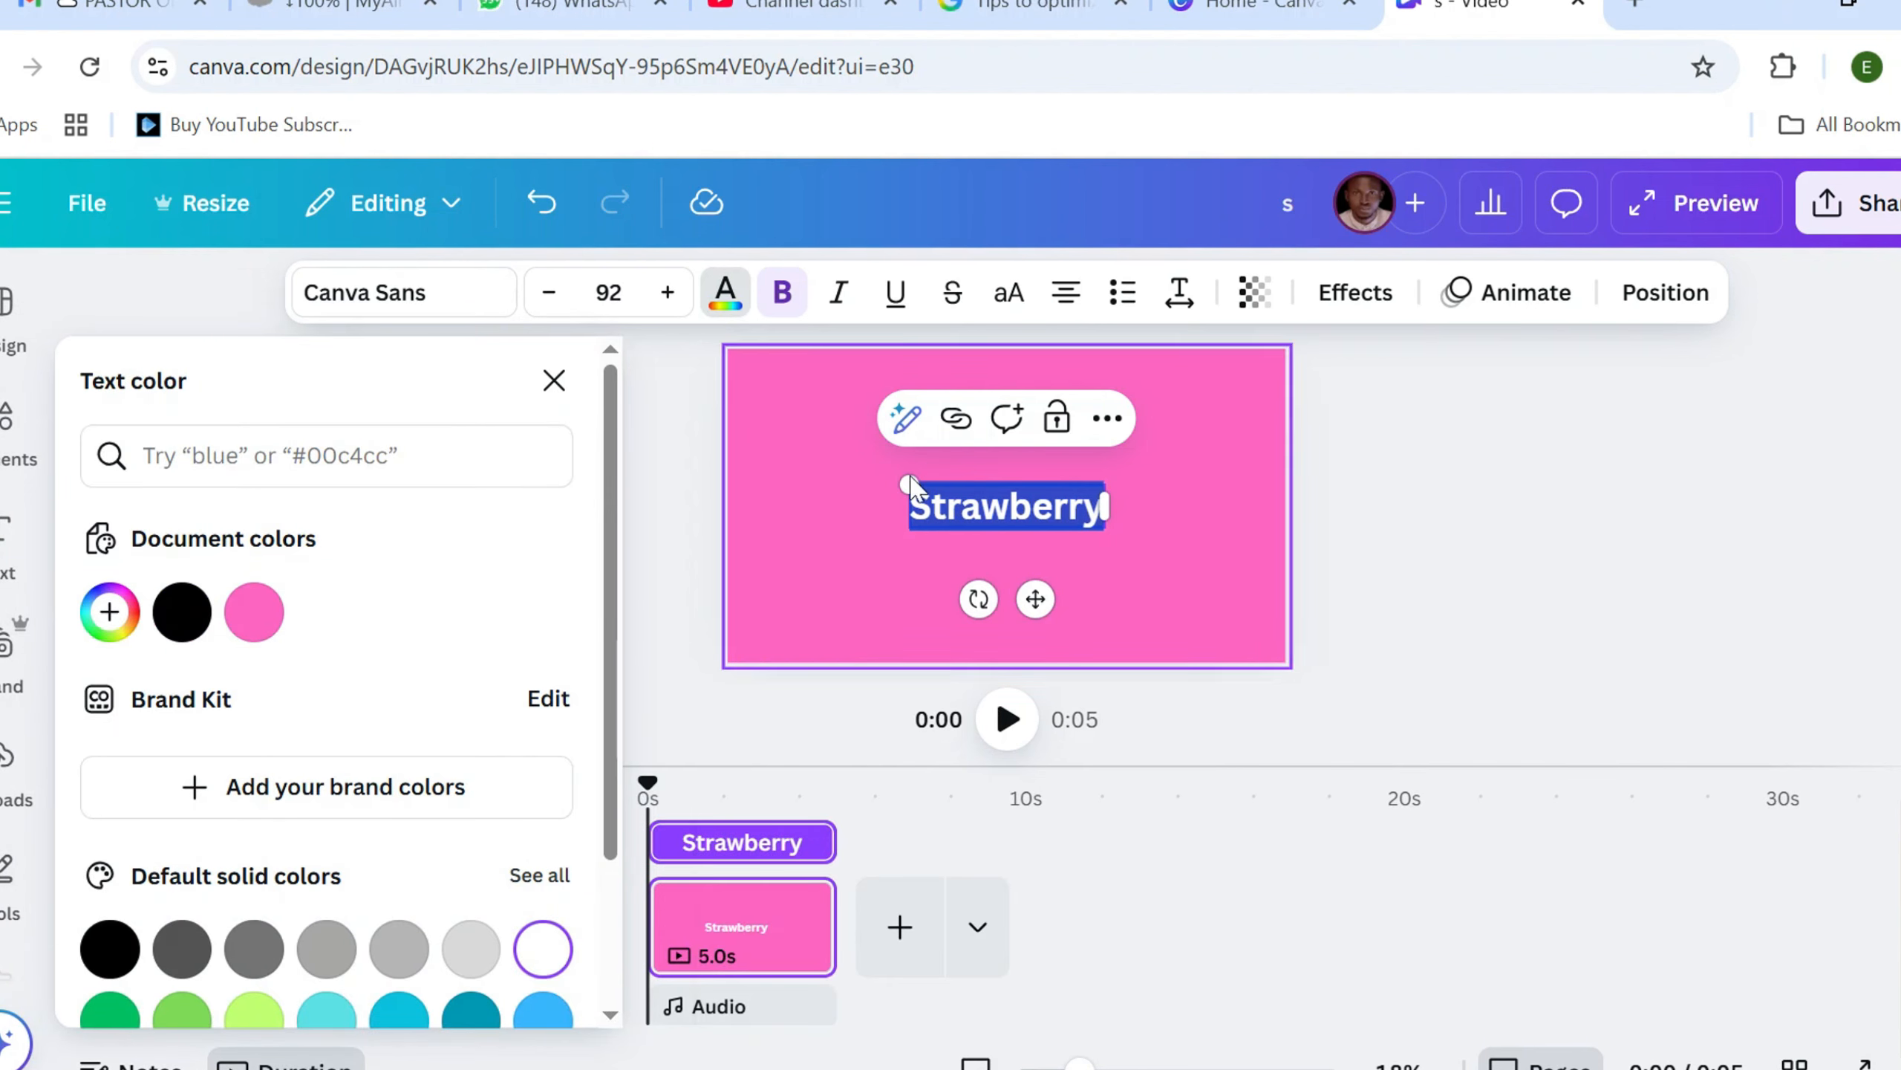
Enlarge the Strawberry heading to a font size of about 178 and place it slightly above the page's middle
drag(900, 487, 787, 435)
click(1332, 501)
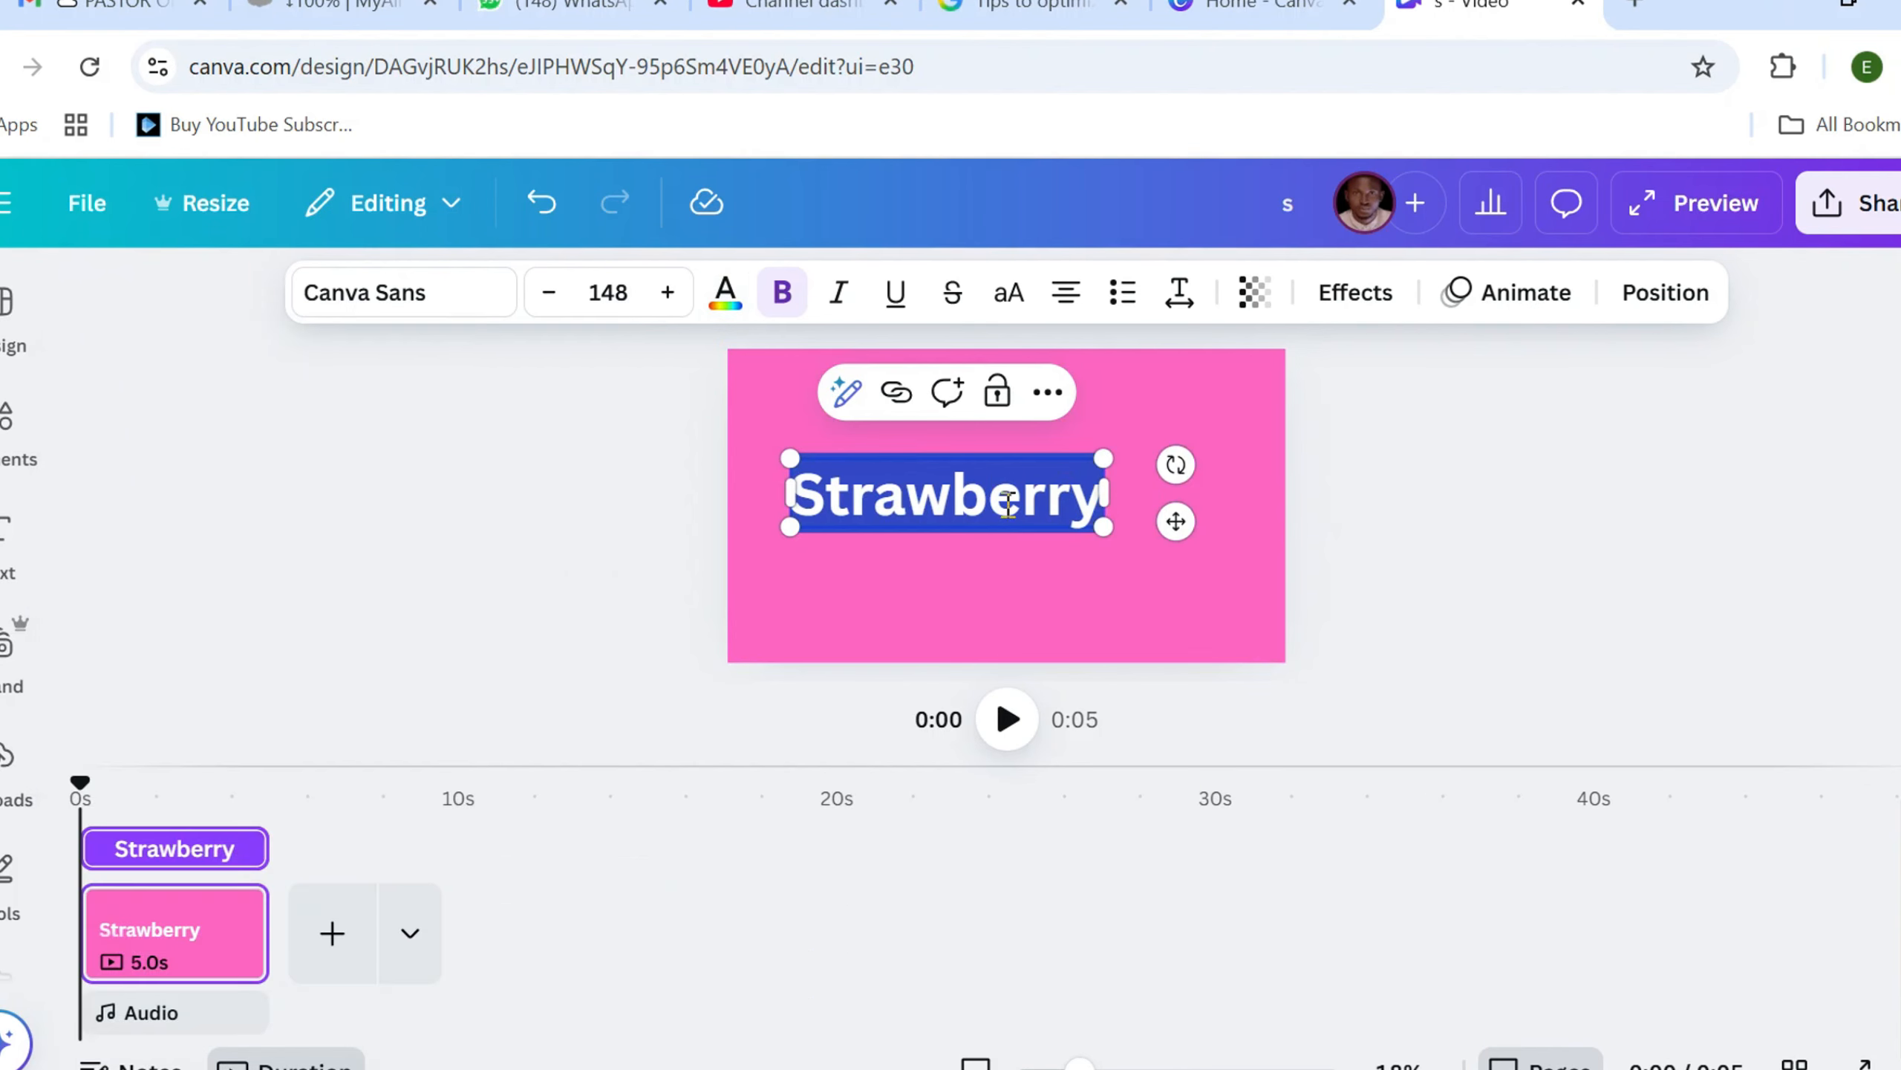
drag(1176, 518, 1218, 506)
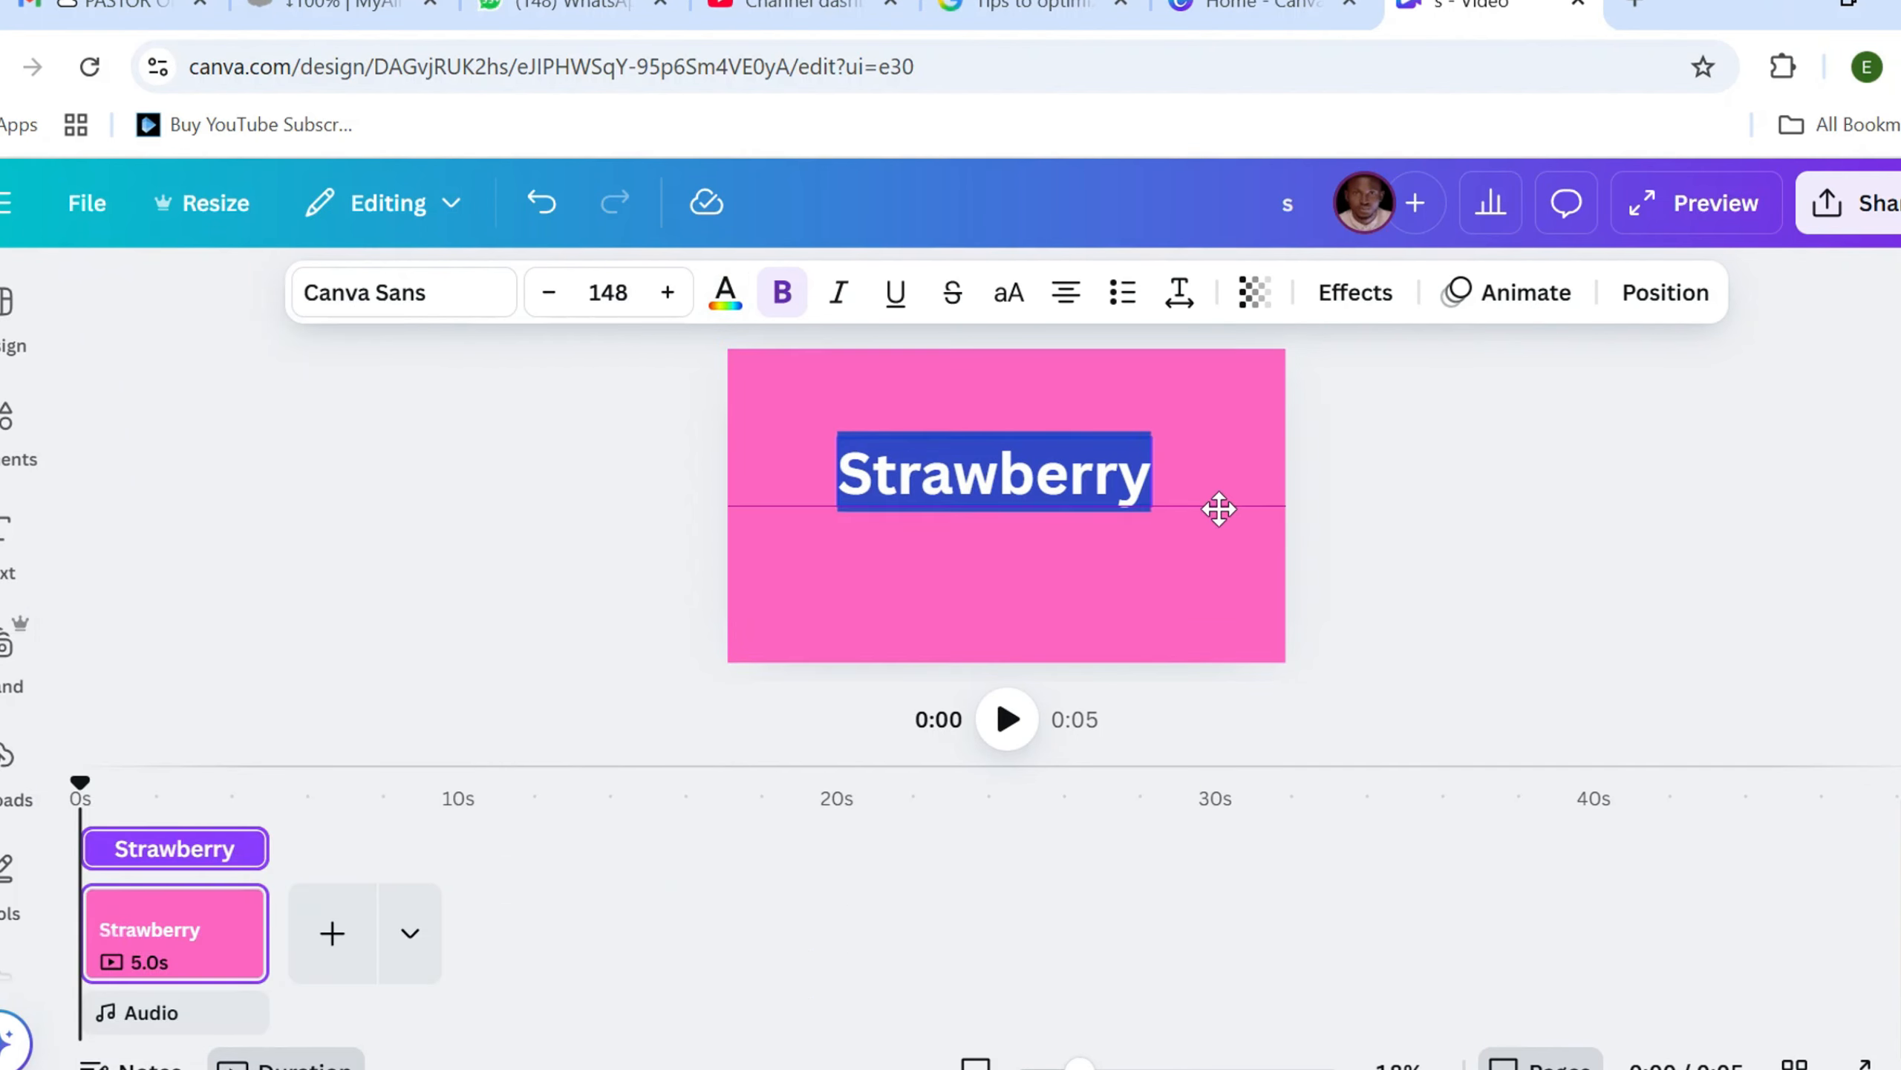
click(1126, 558)
drag(989, 479, 1002, 477)
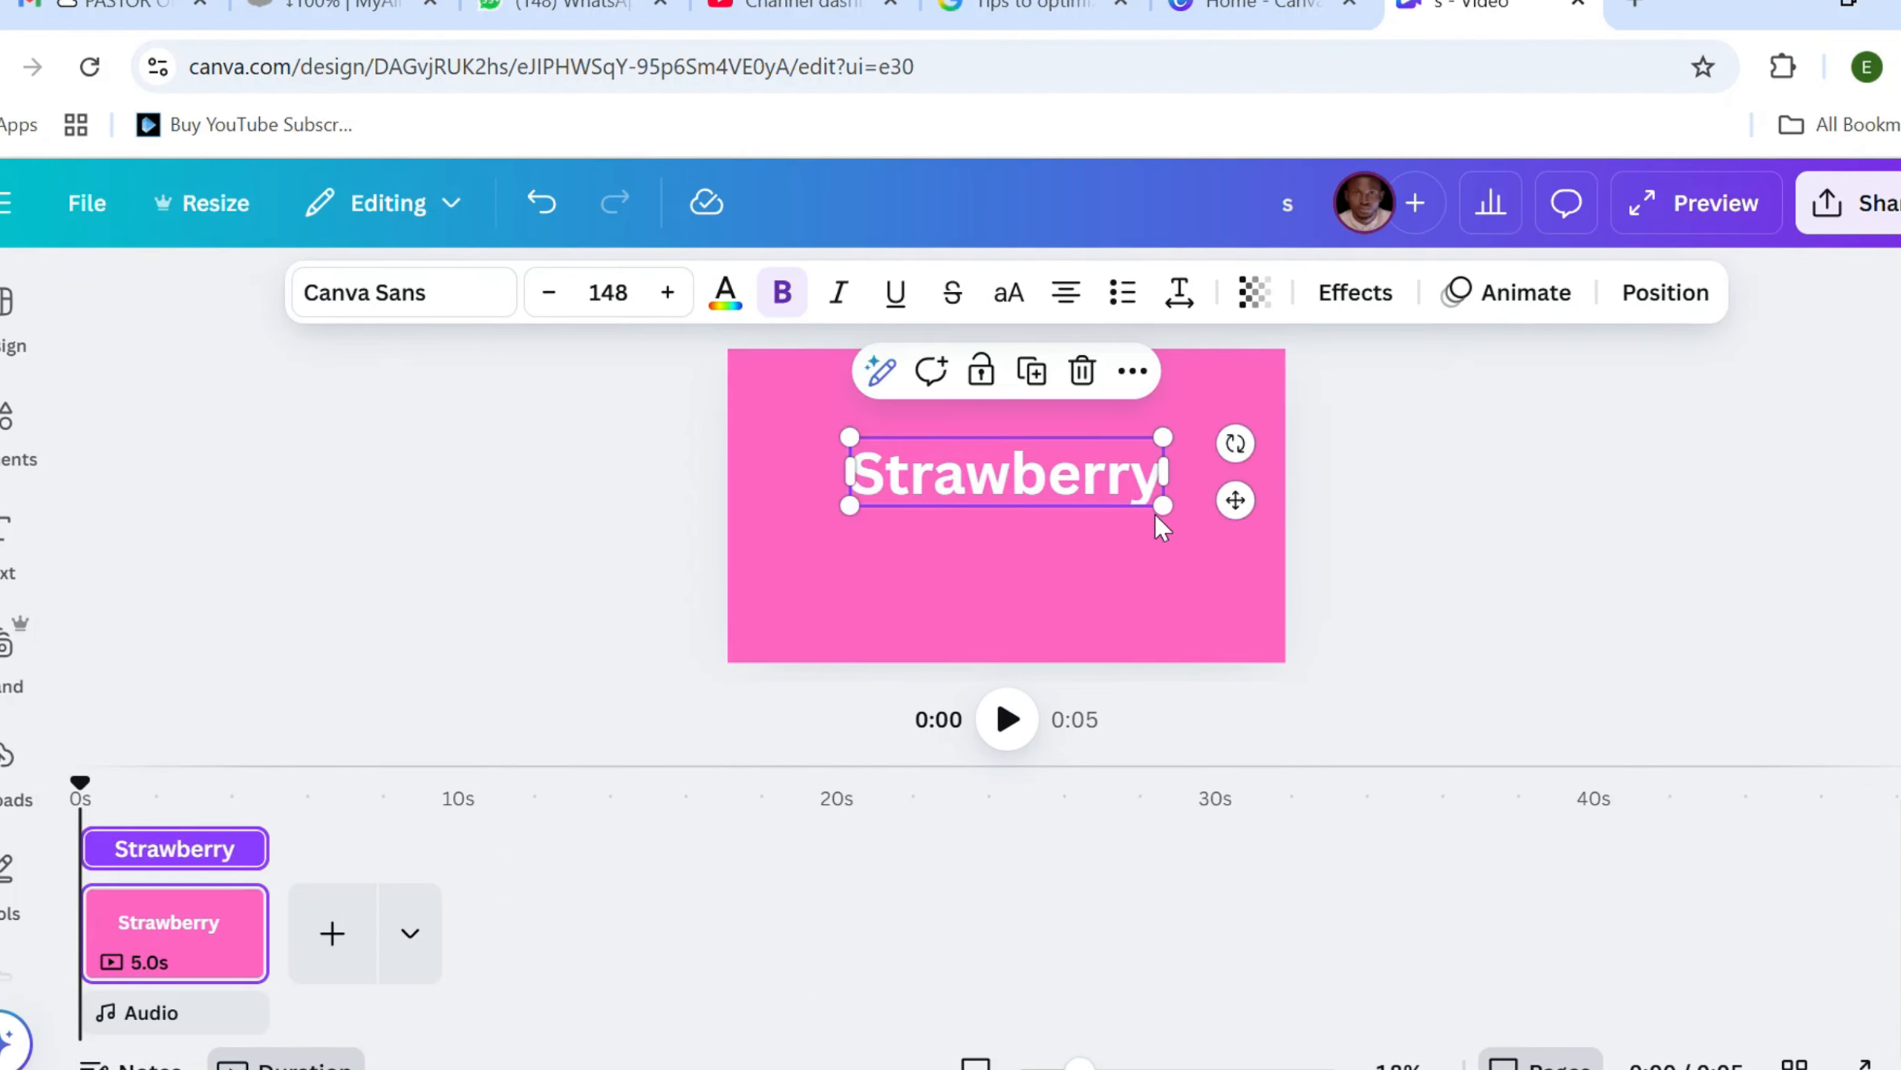
drag(1165, 517, 1227, 524)
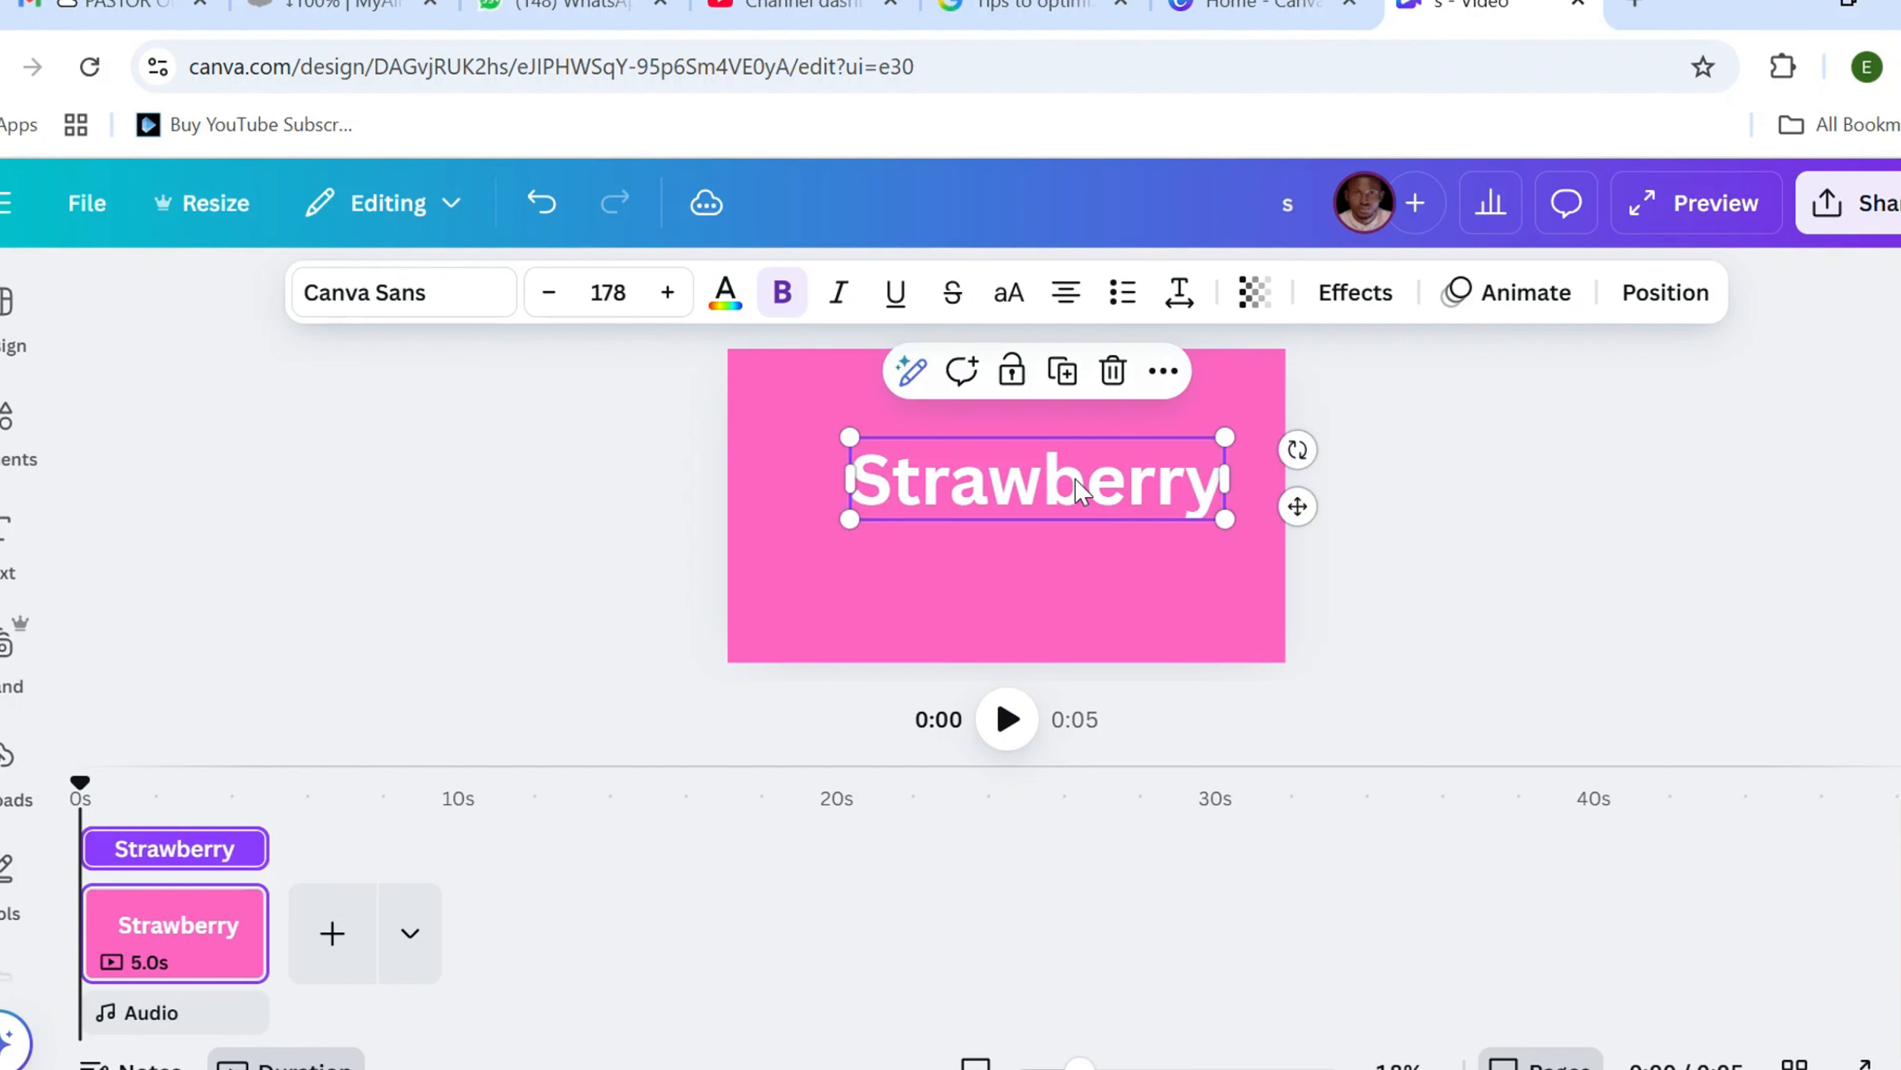
mouse_move(1072, 472)
mouse_down()
mouse_move(1048, 480)
mouse_move(1067, 467)
mouse_up()
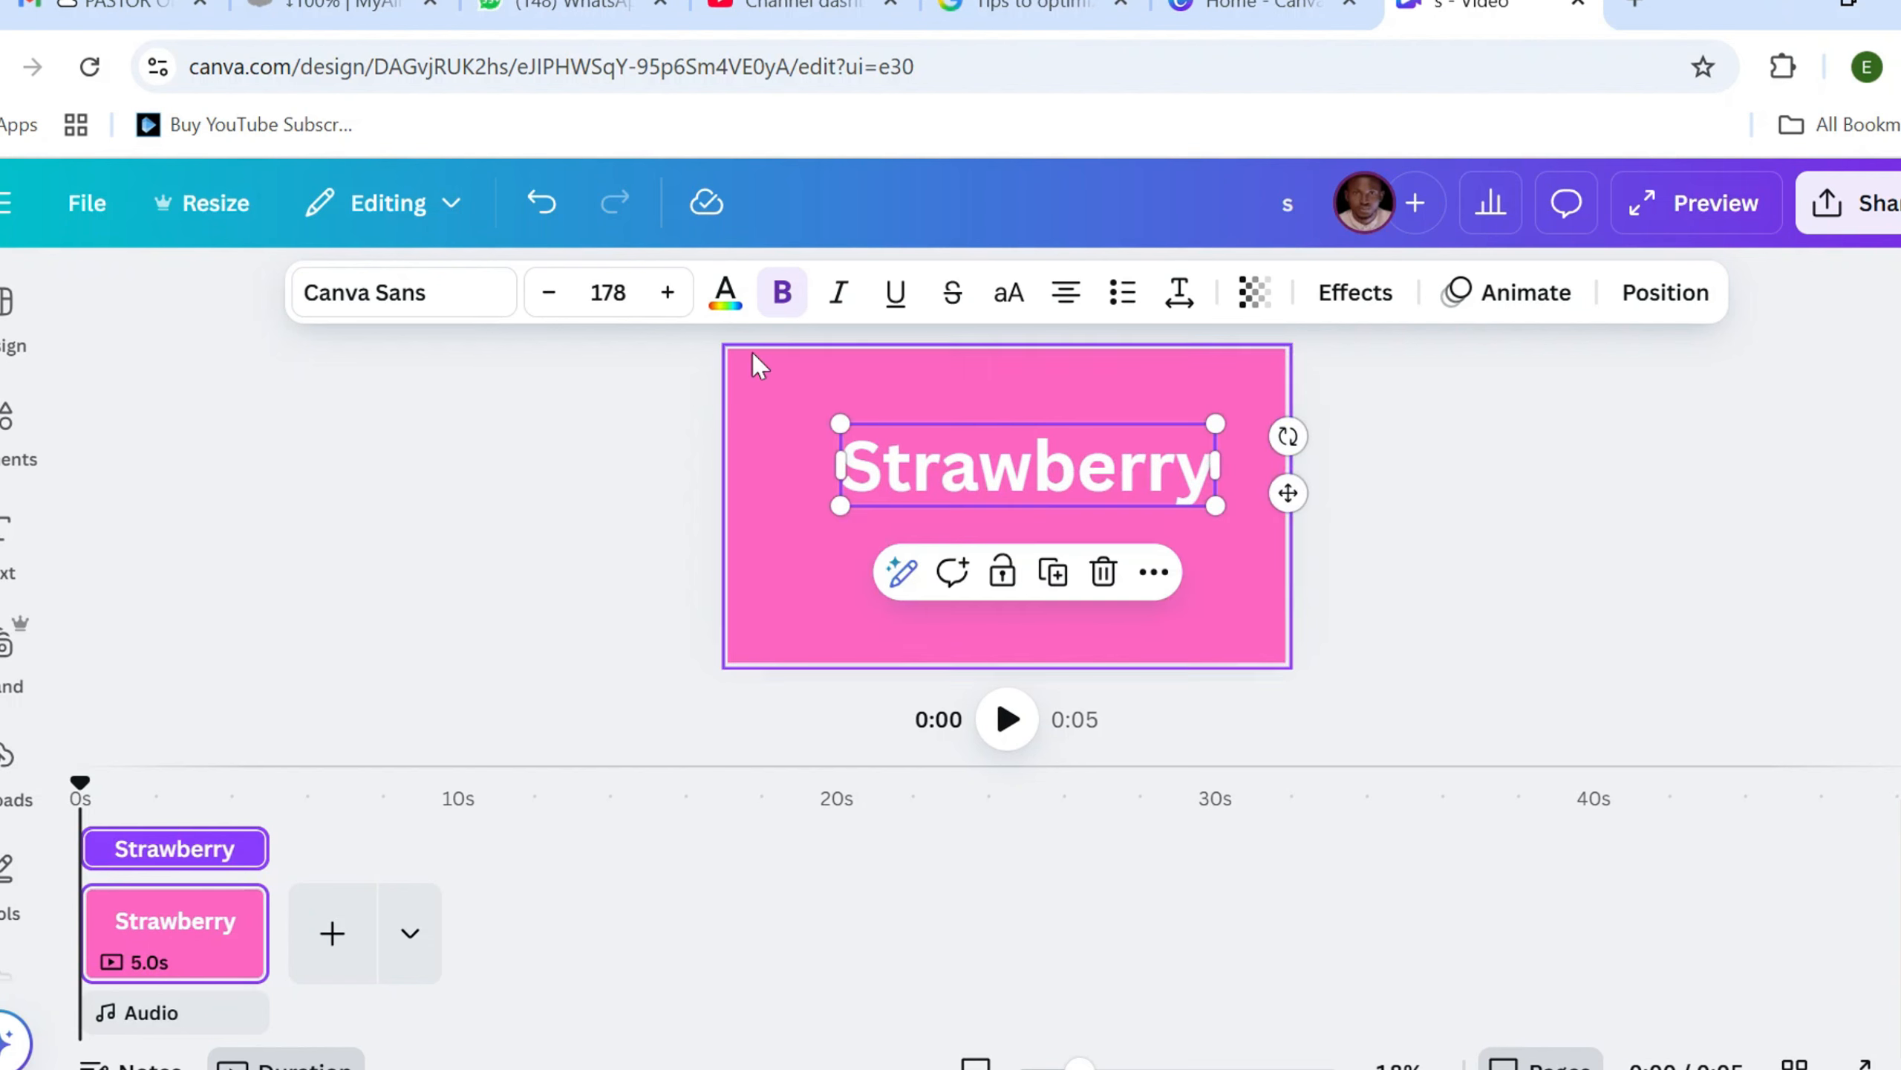
Search the fonts for "futura" and apply Futura Bold to the Strawberry heading
click(468, 305)
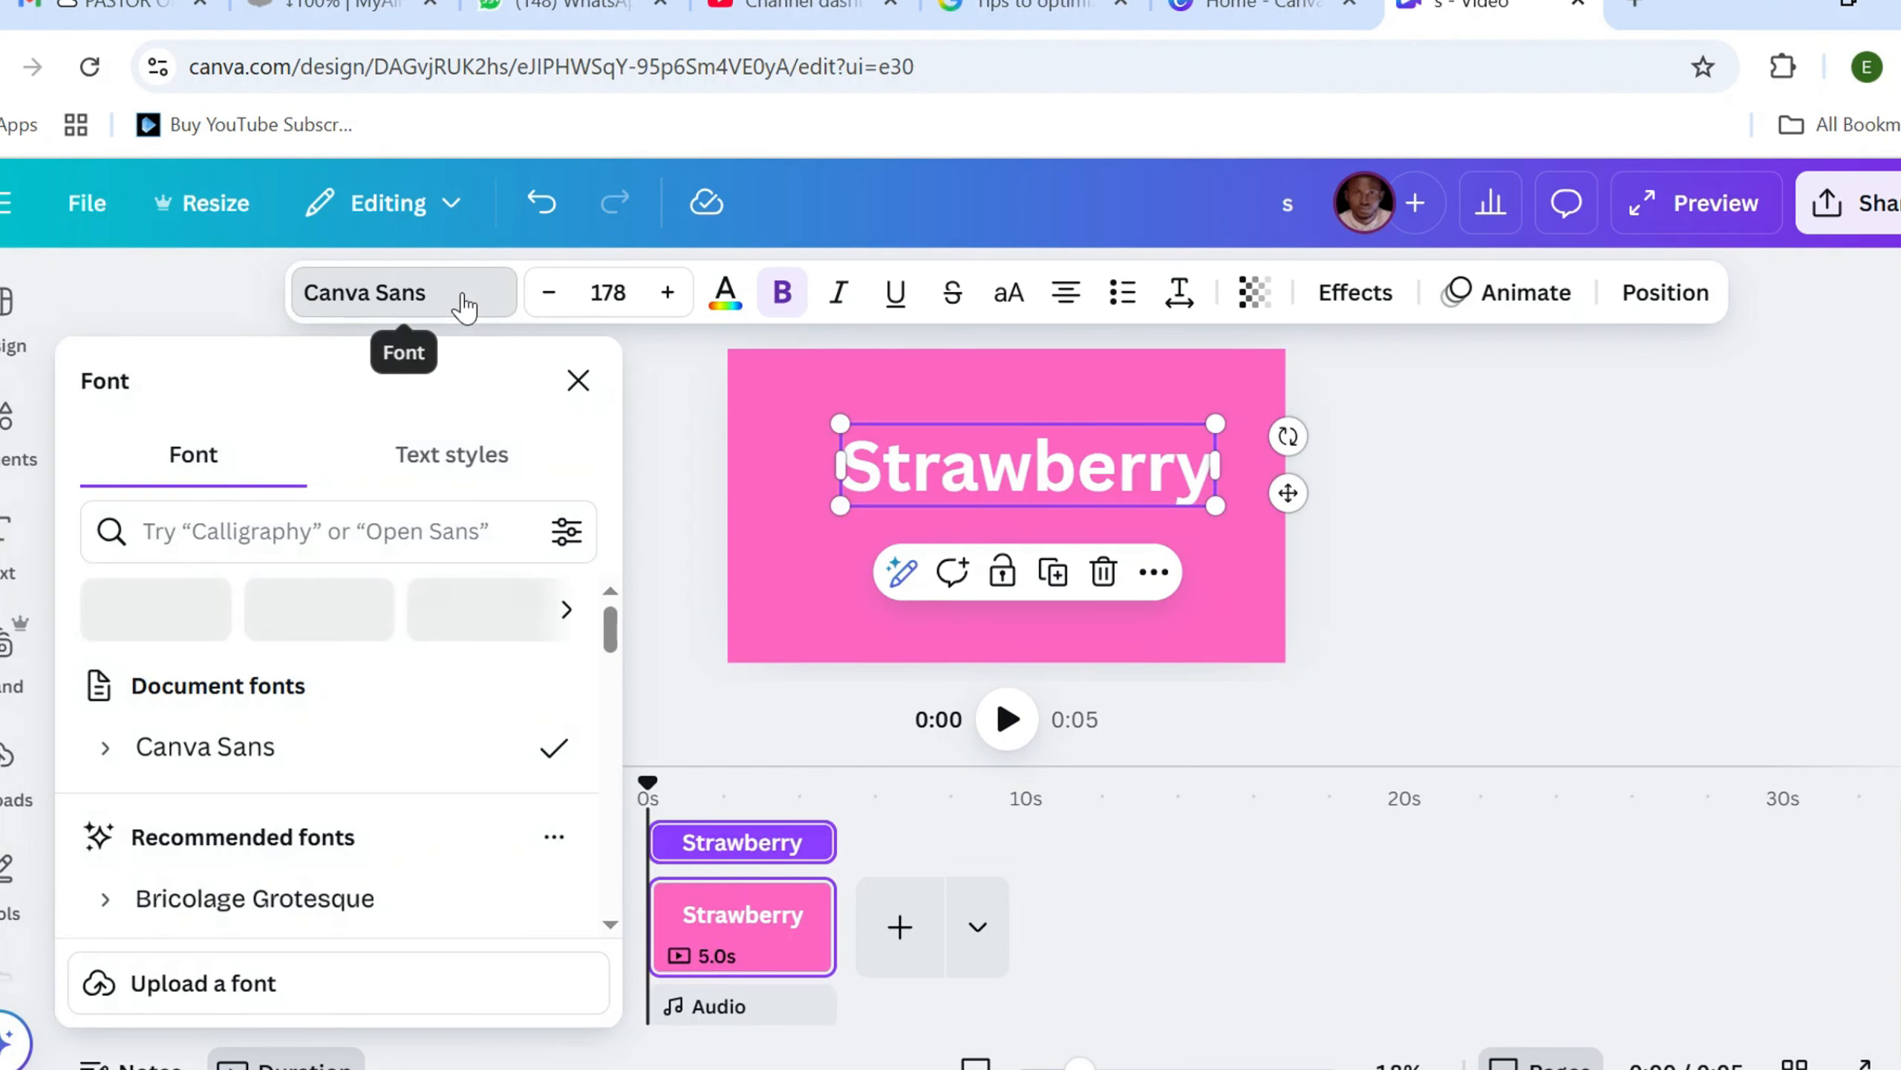
click(255, 534)
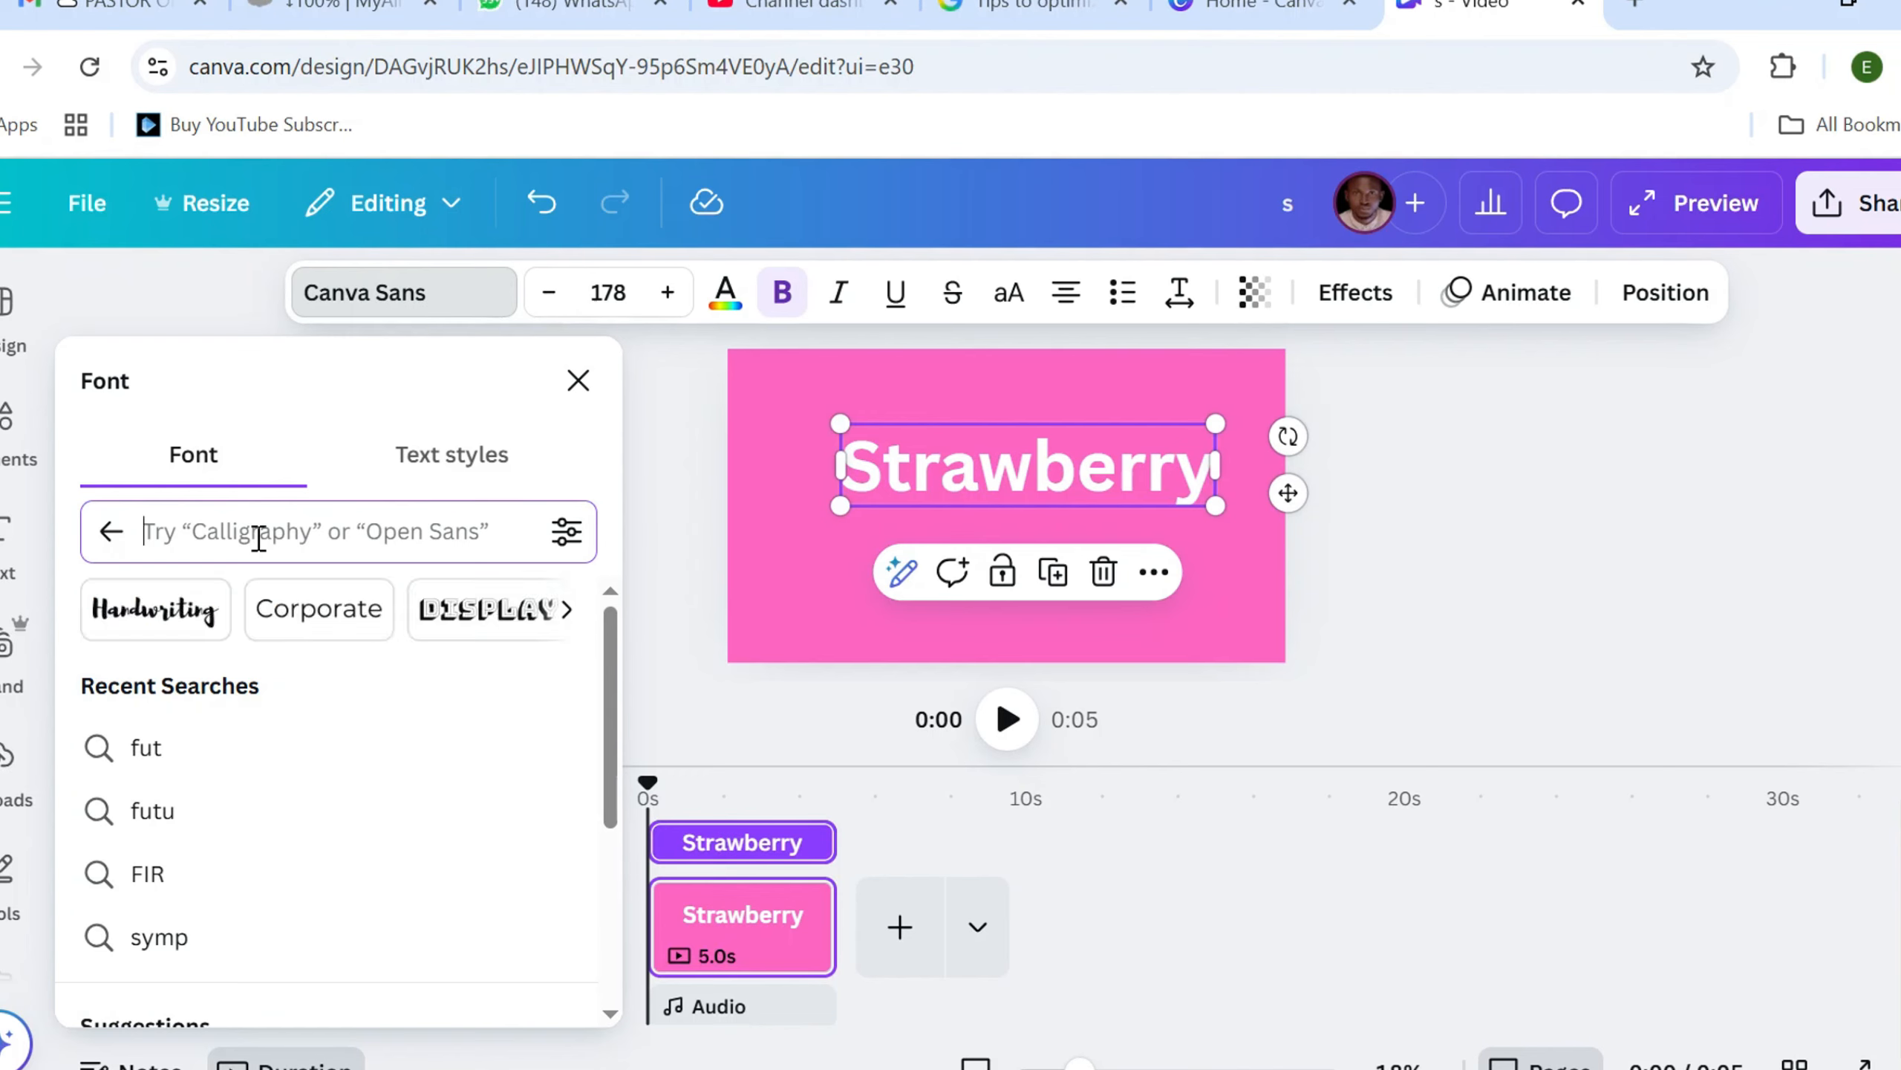
text(futur)
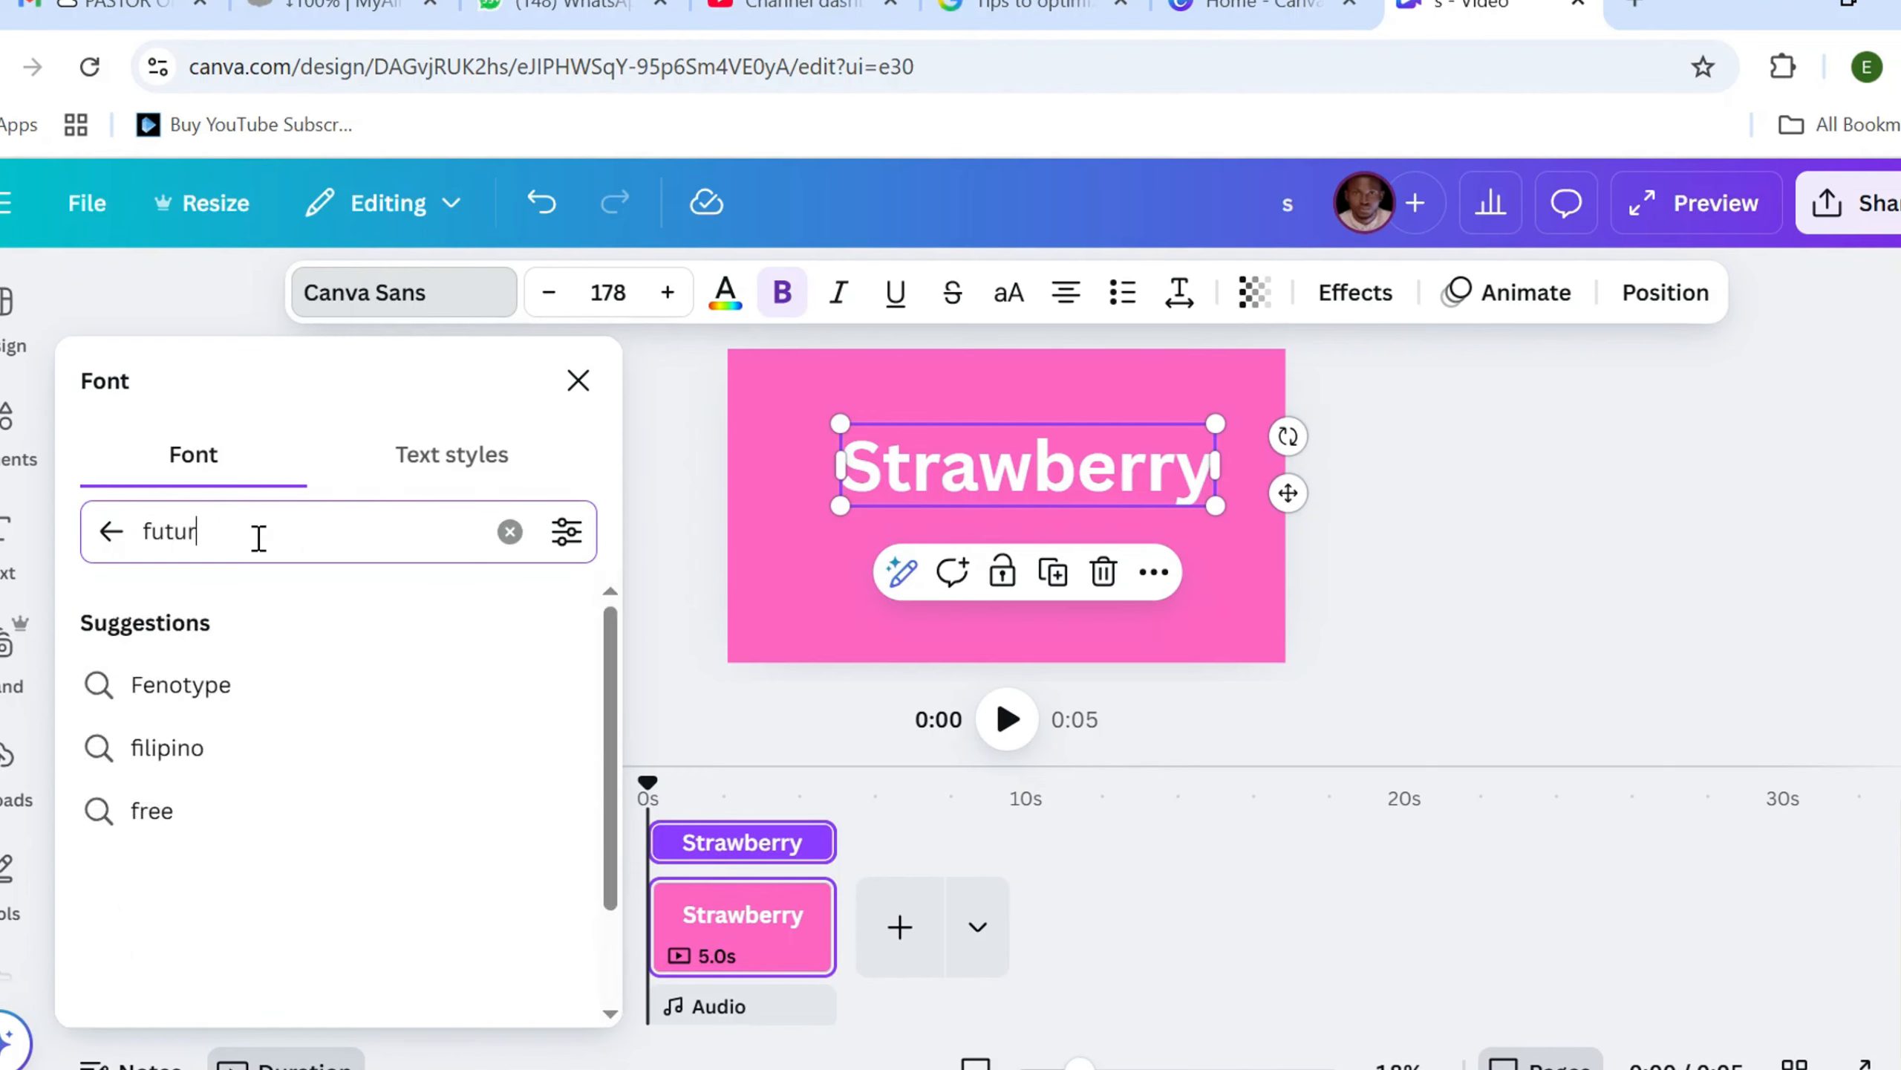
text(a)
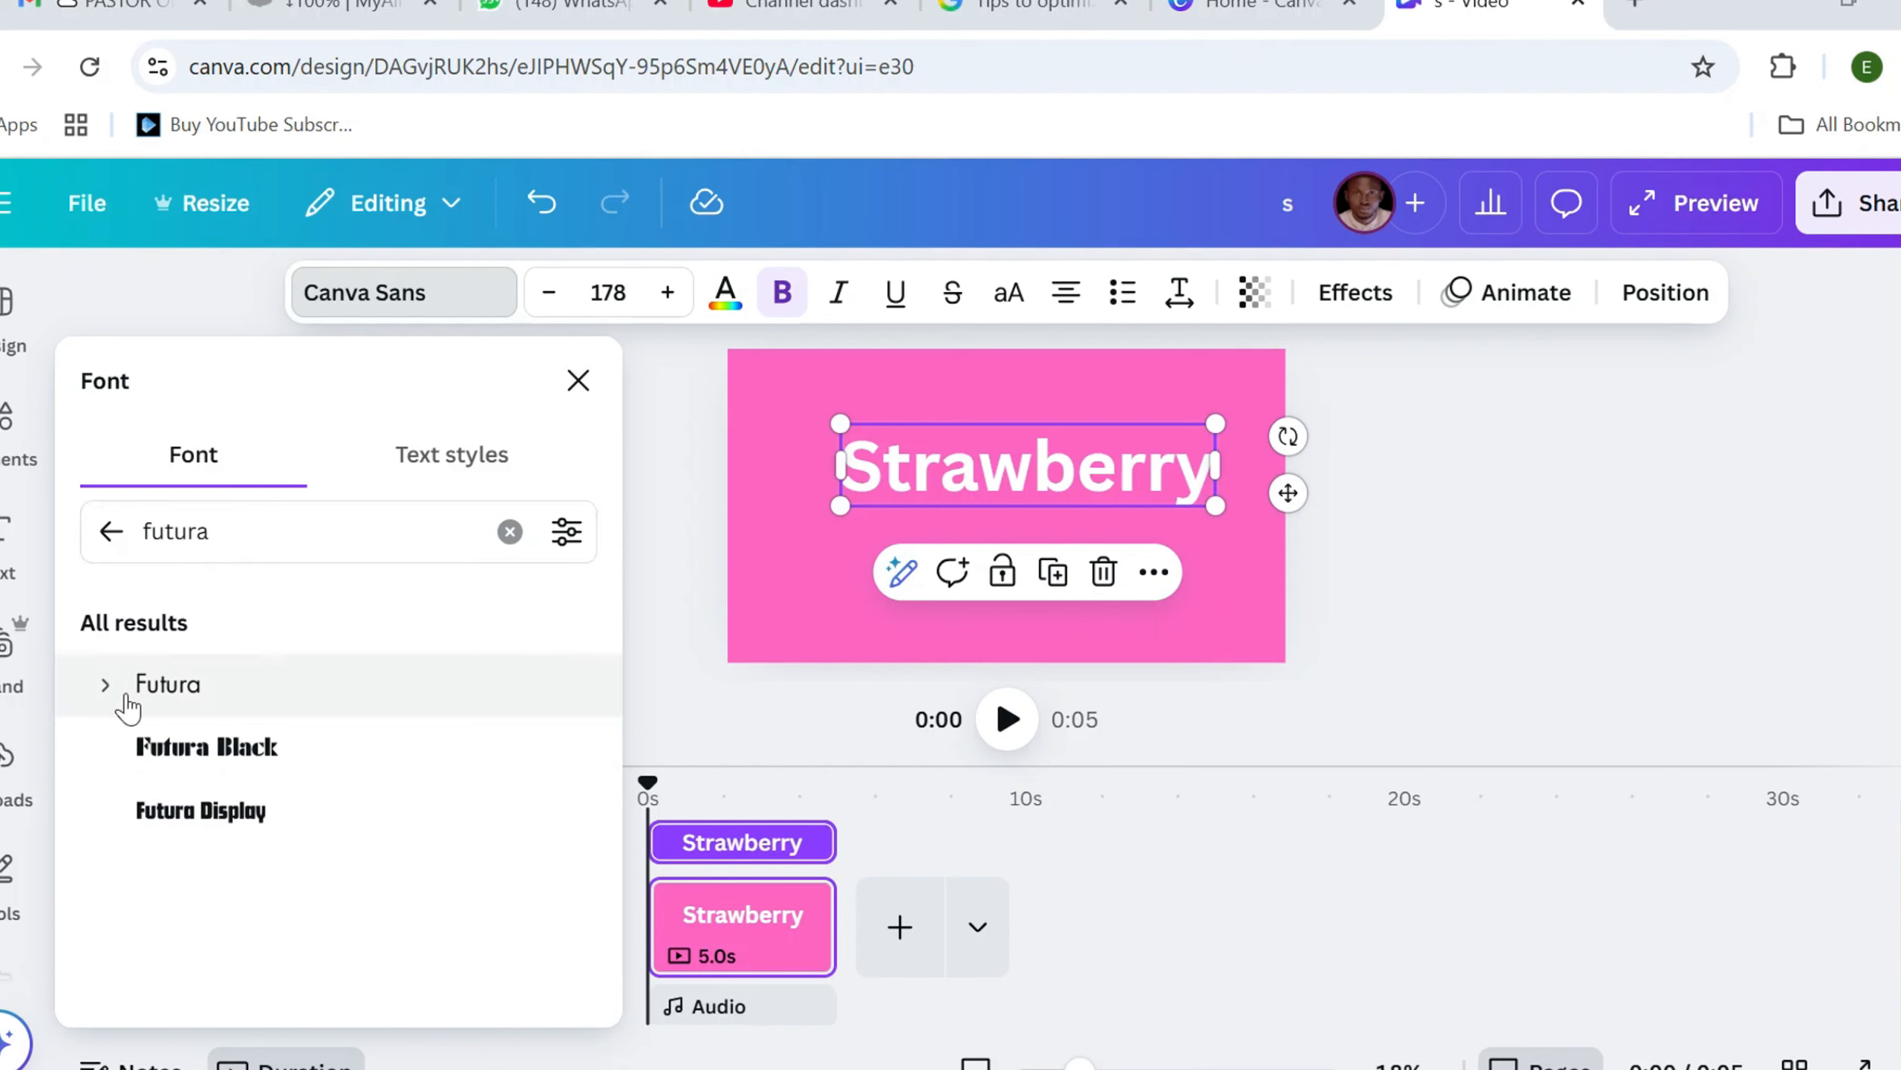
click(98, 686)
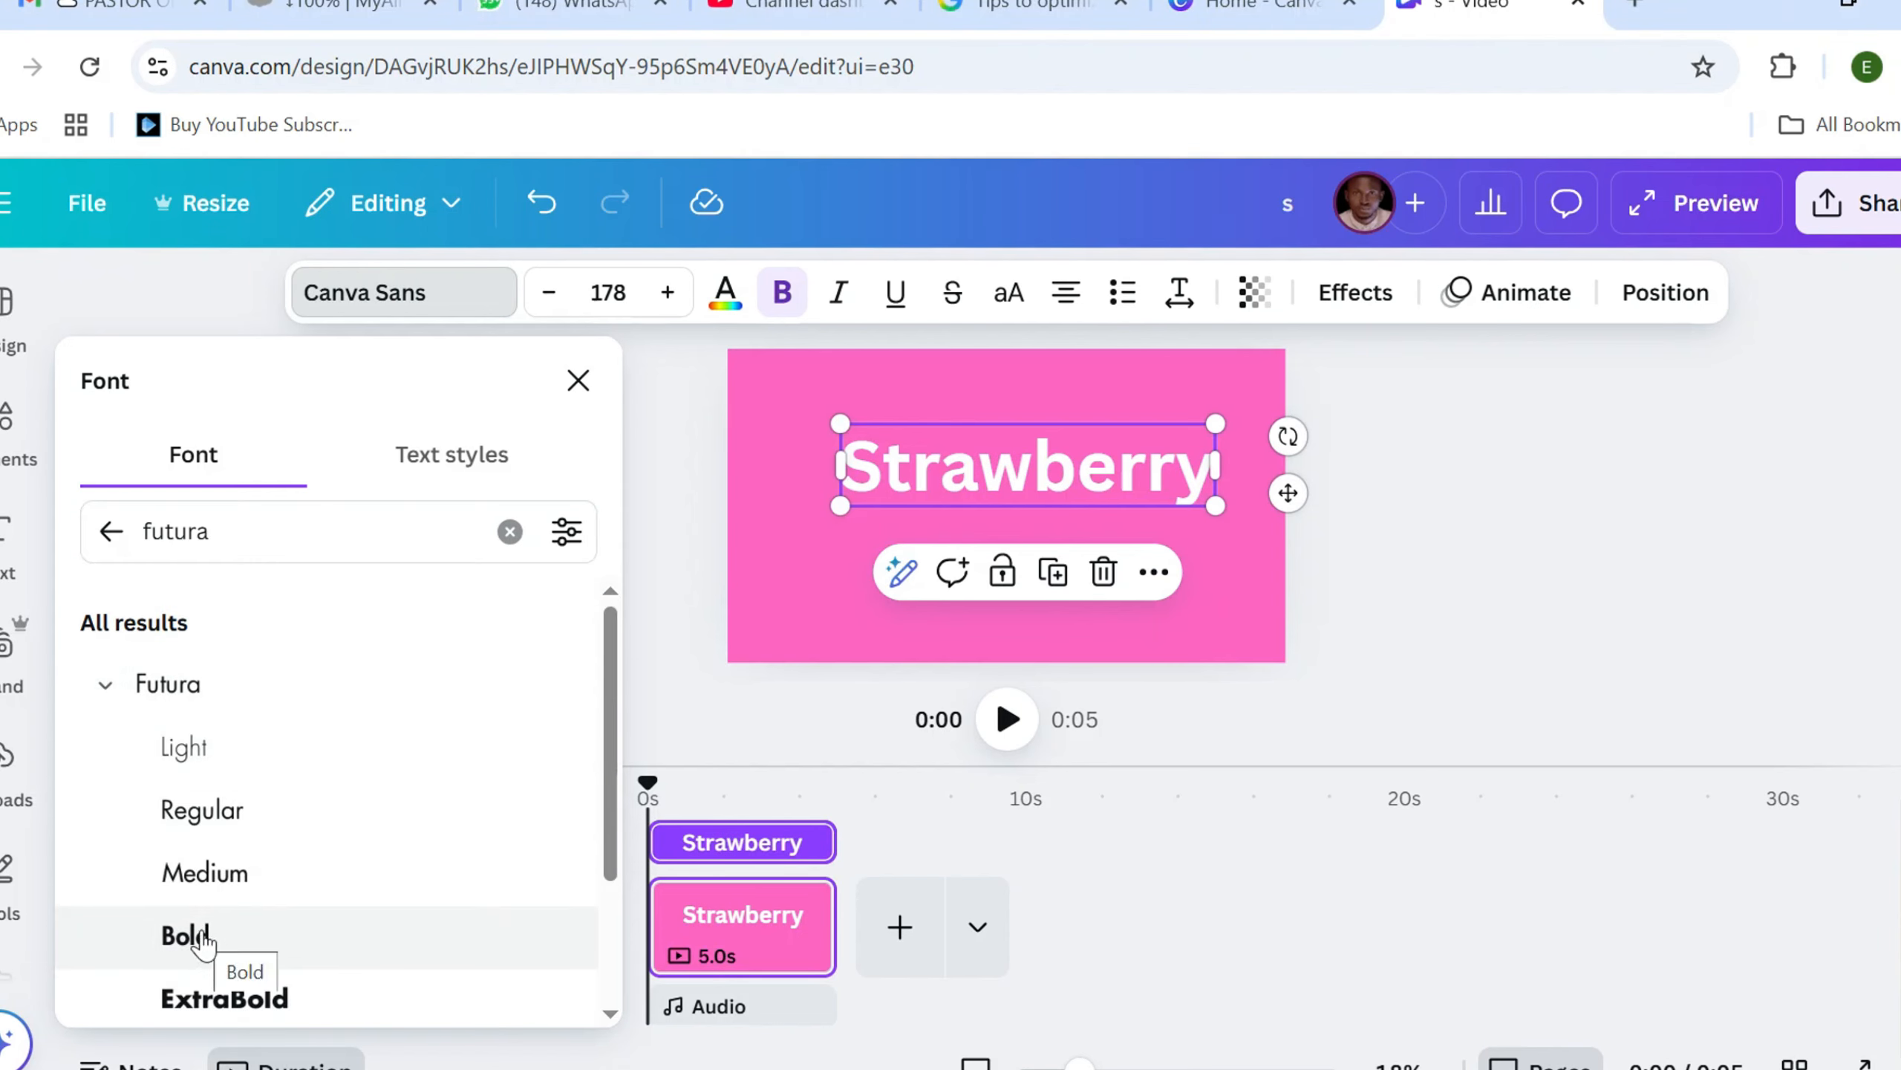
click(202, 940)
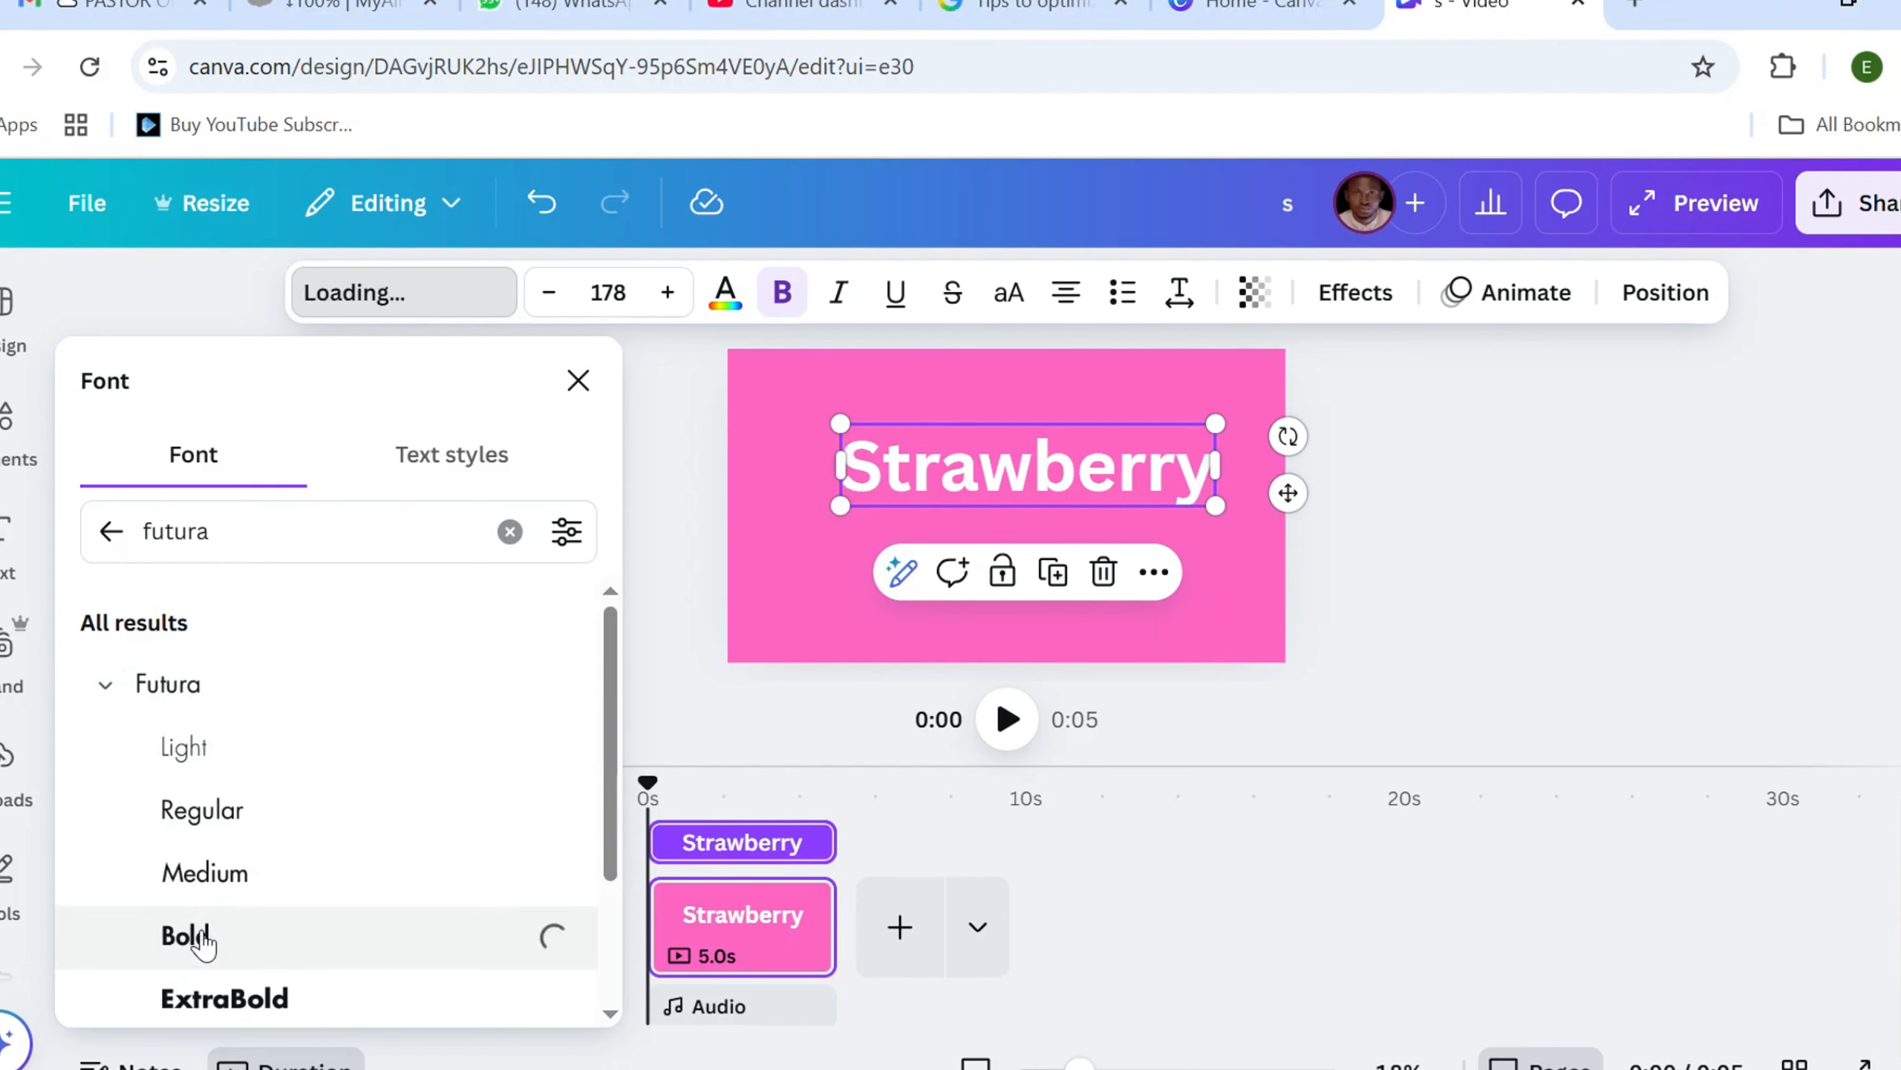
Nudge the Strawberry heading slightly to the left on the page
click(889, 468)
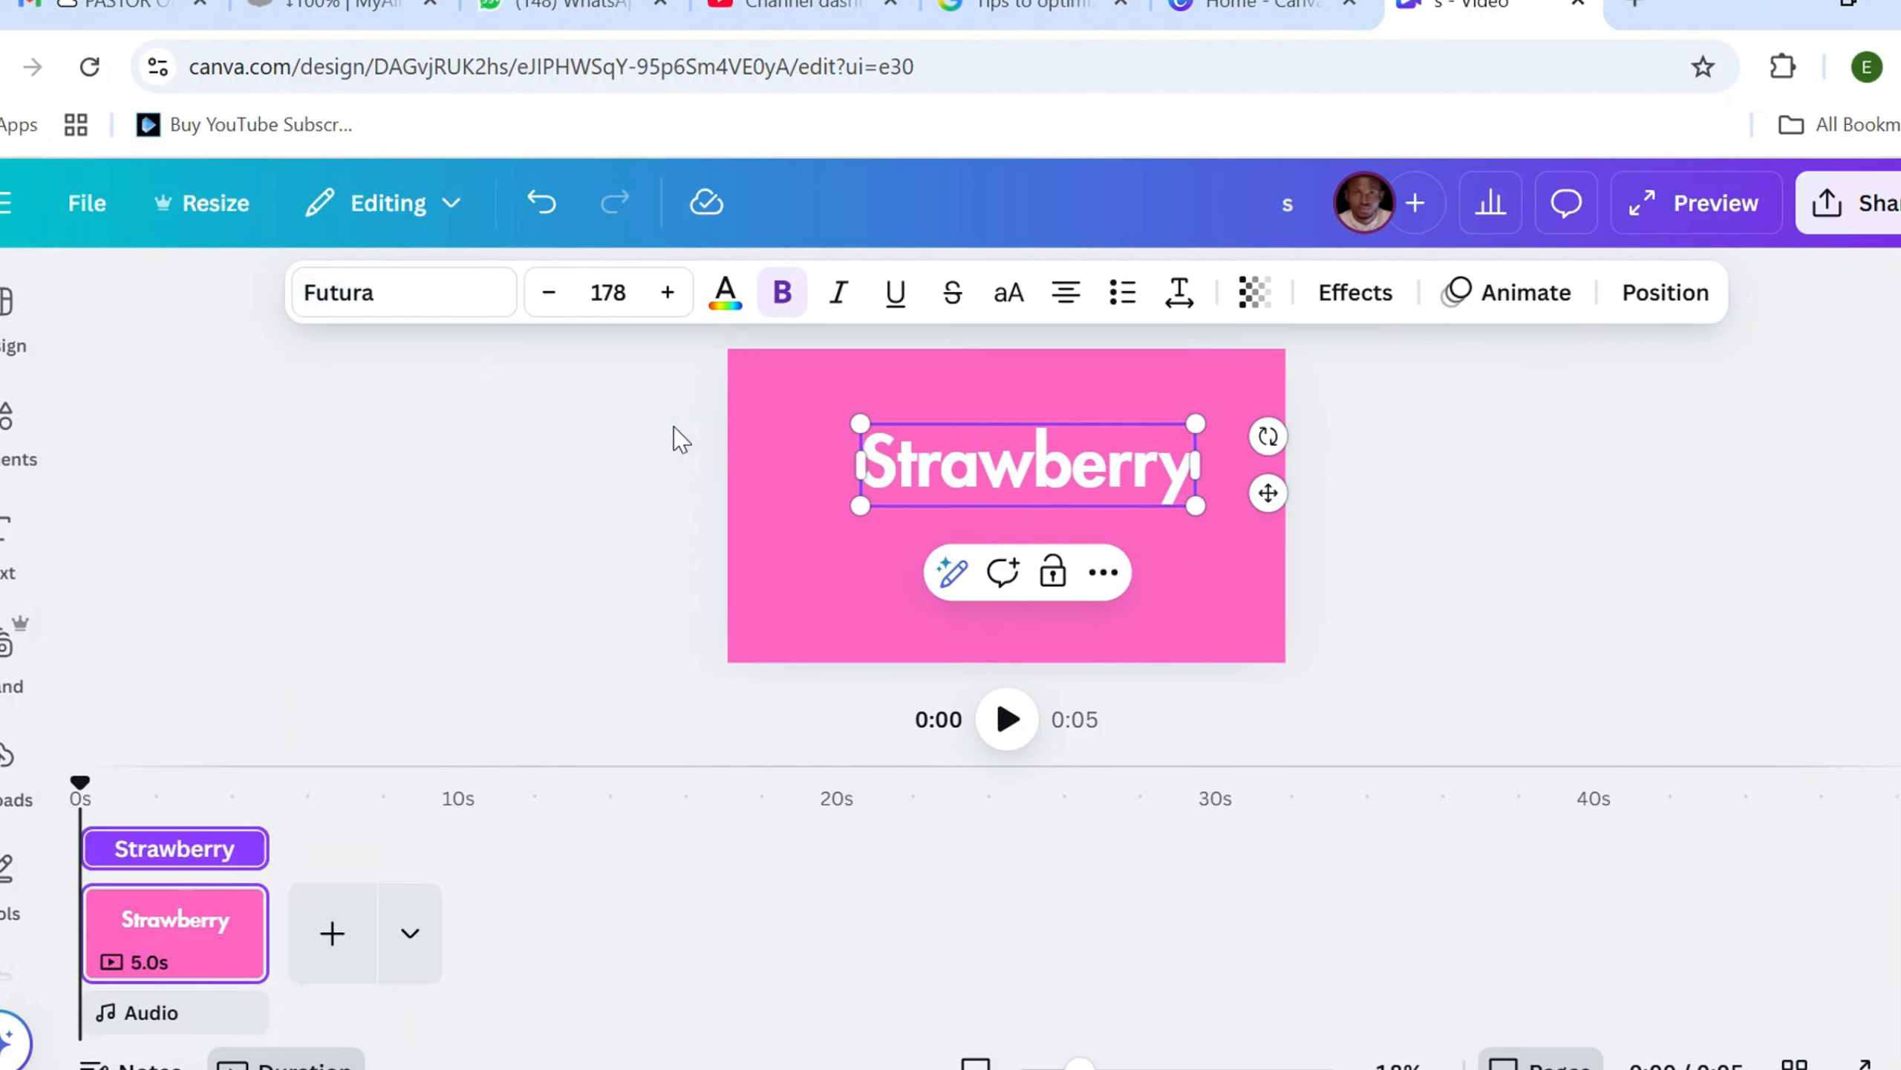
click(579, 463)
drag(923, 490, 910, 481)
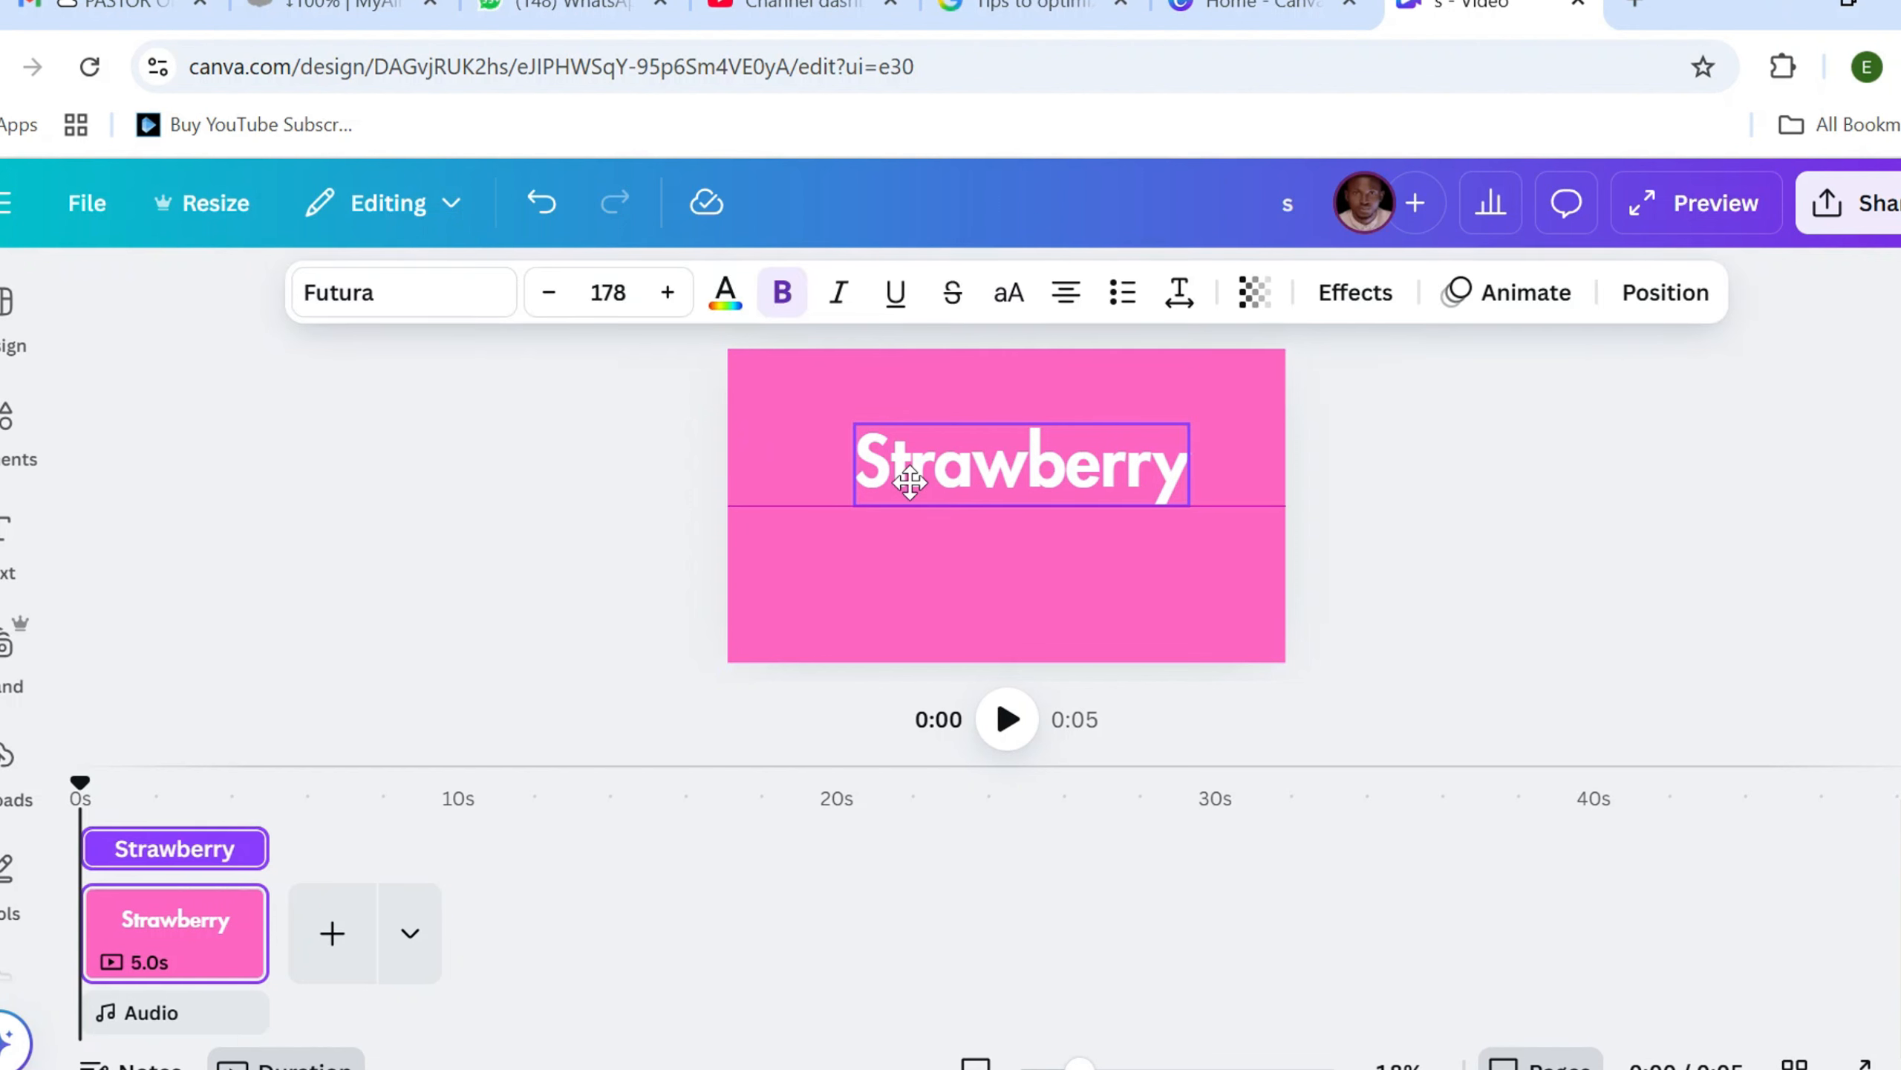
Add a subheading to the page that reads "New Flavour"
click(9, 534)
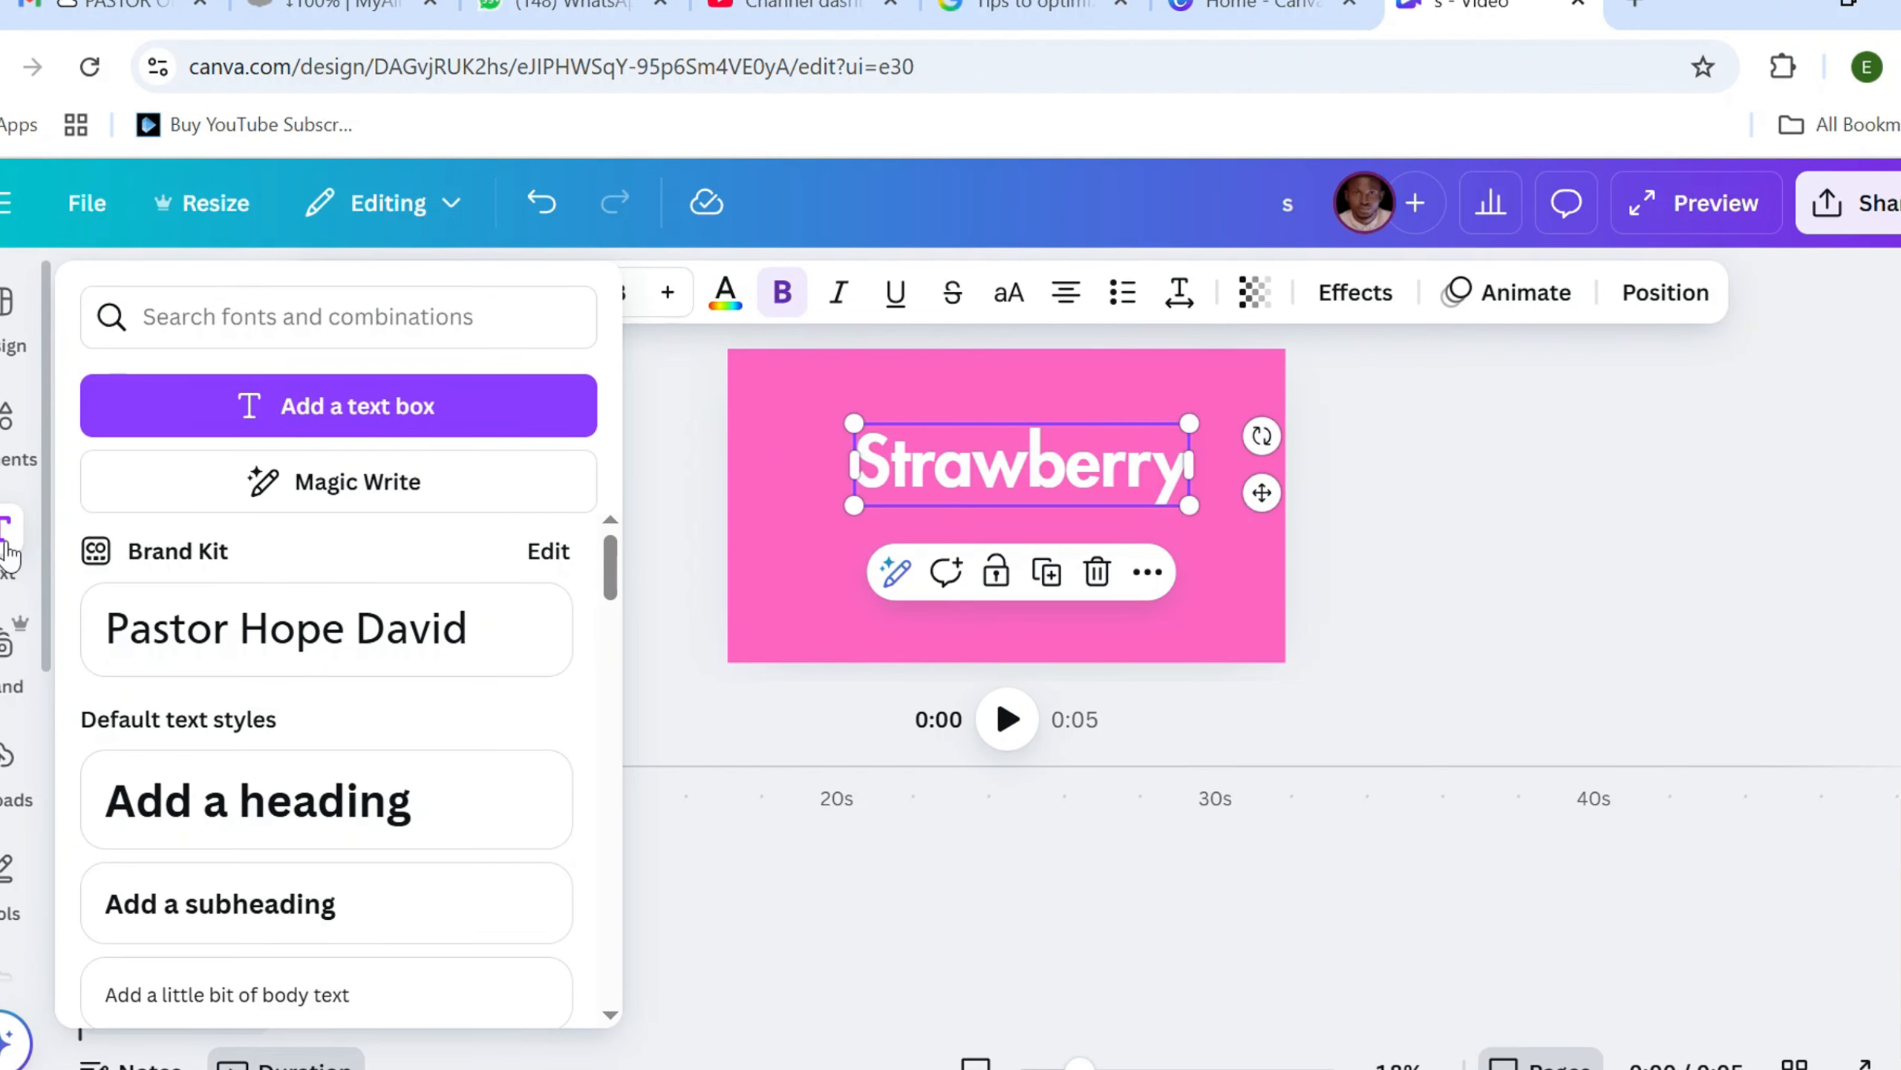
click(258, 912)
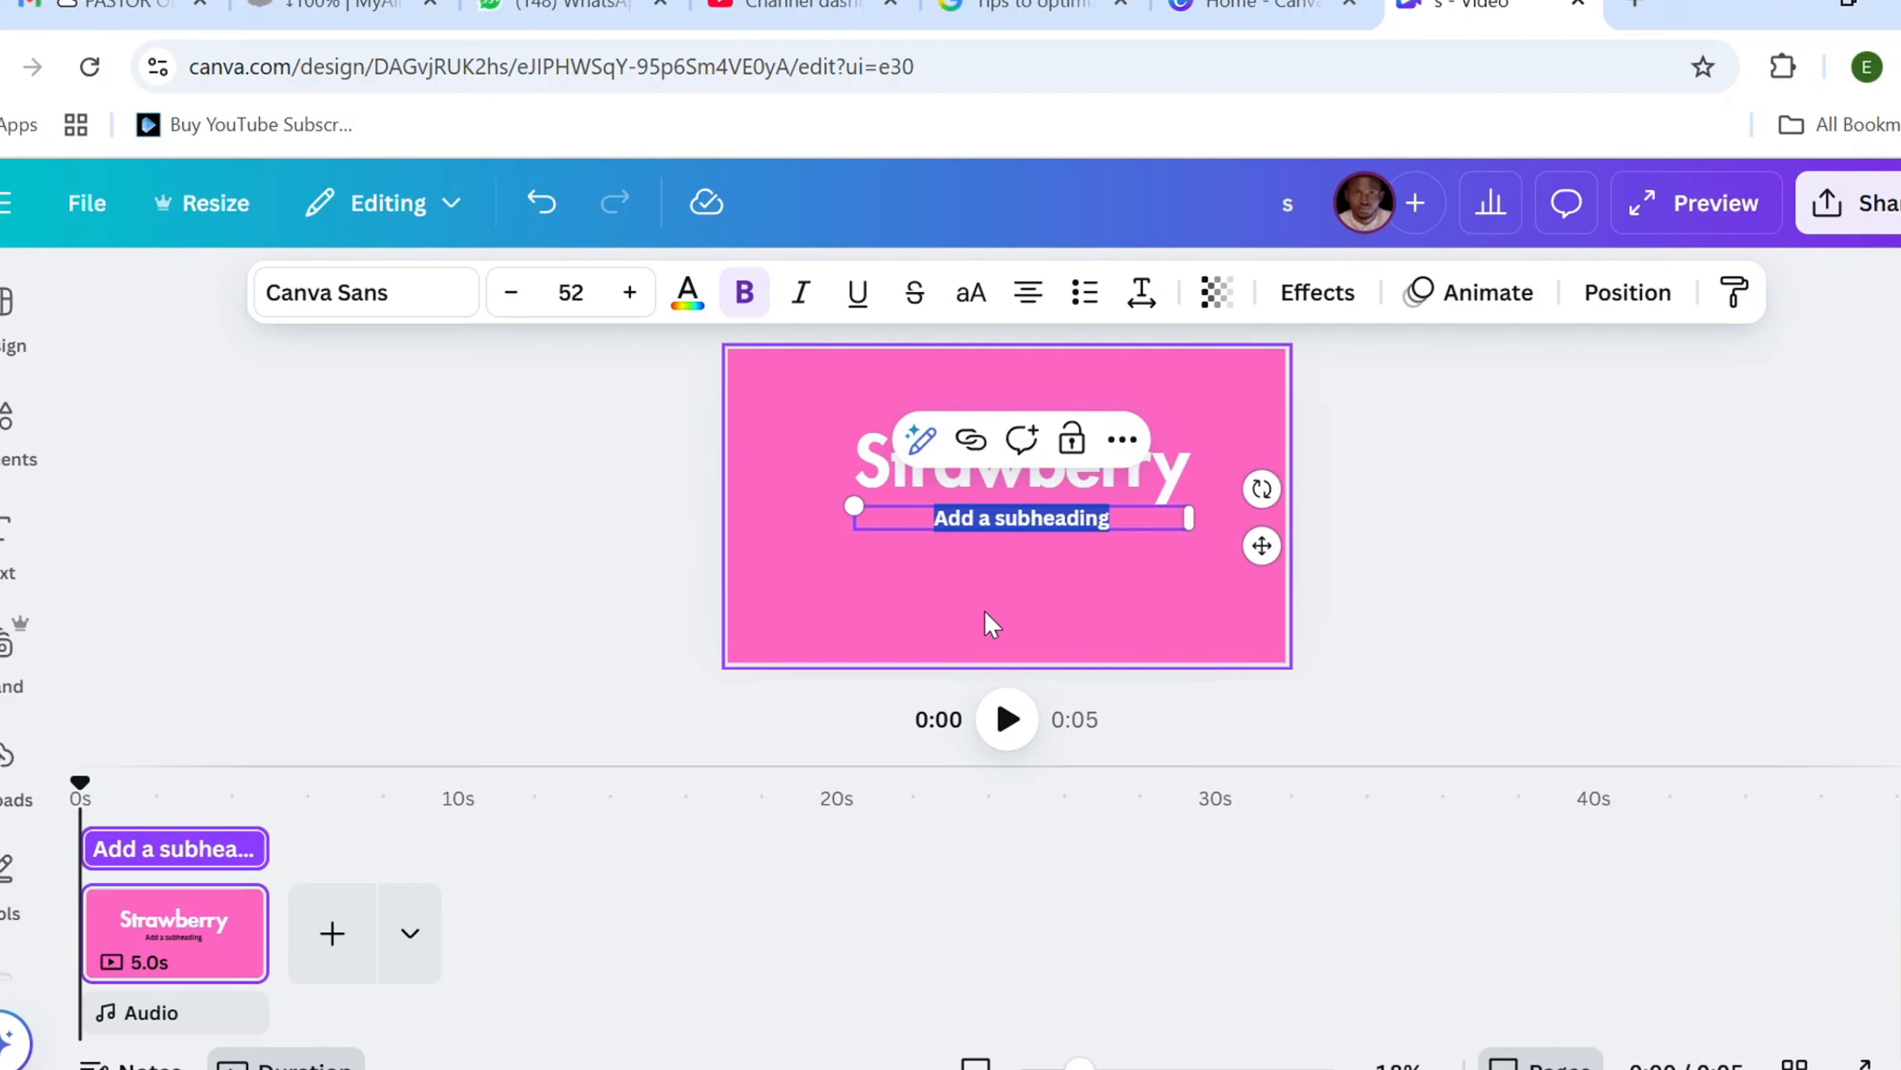
text(N)
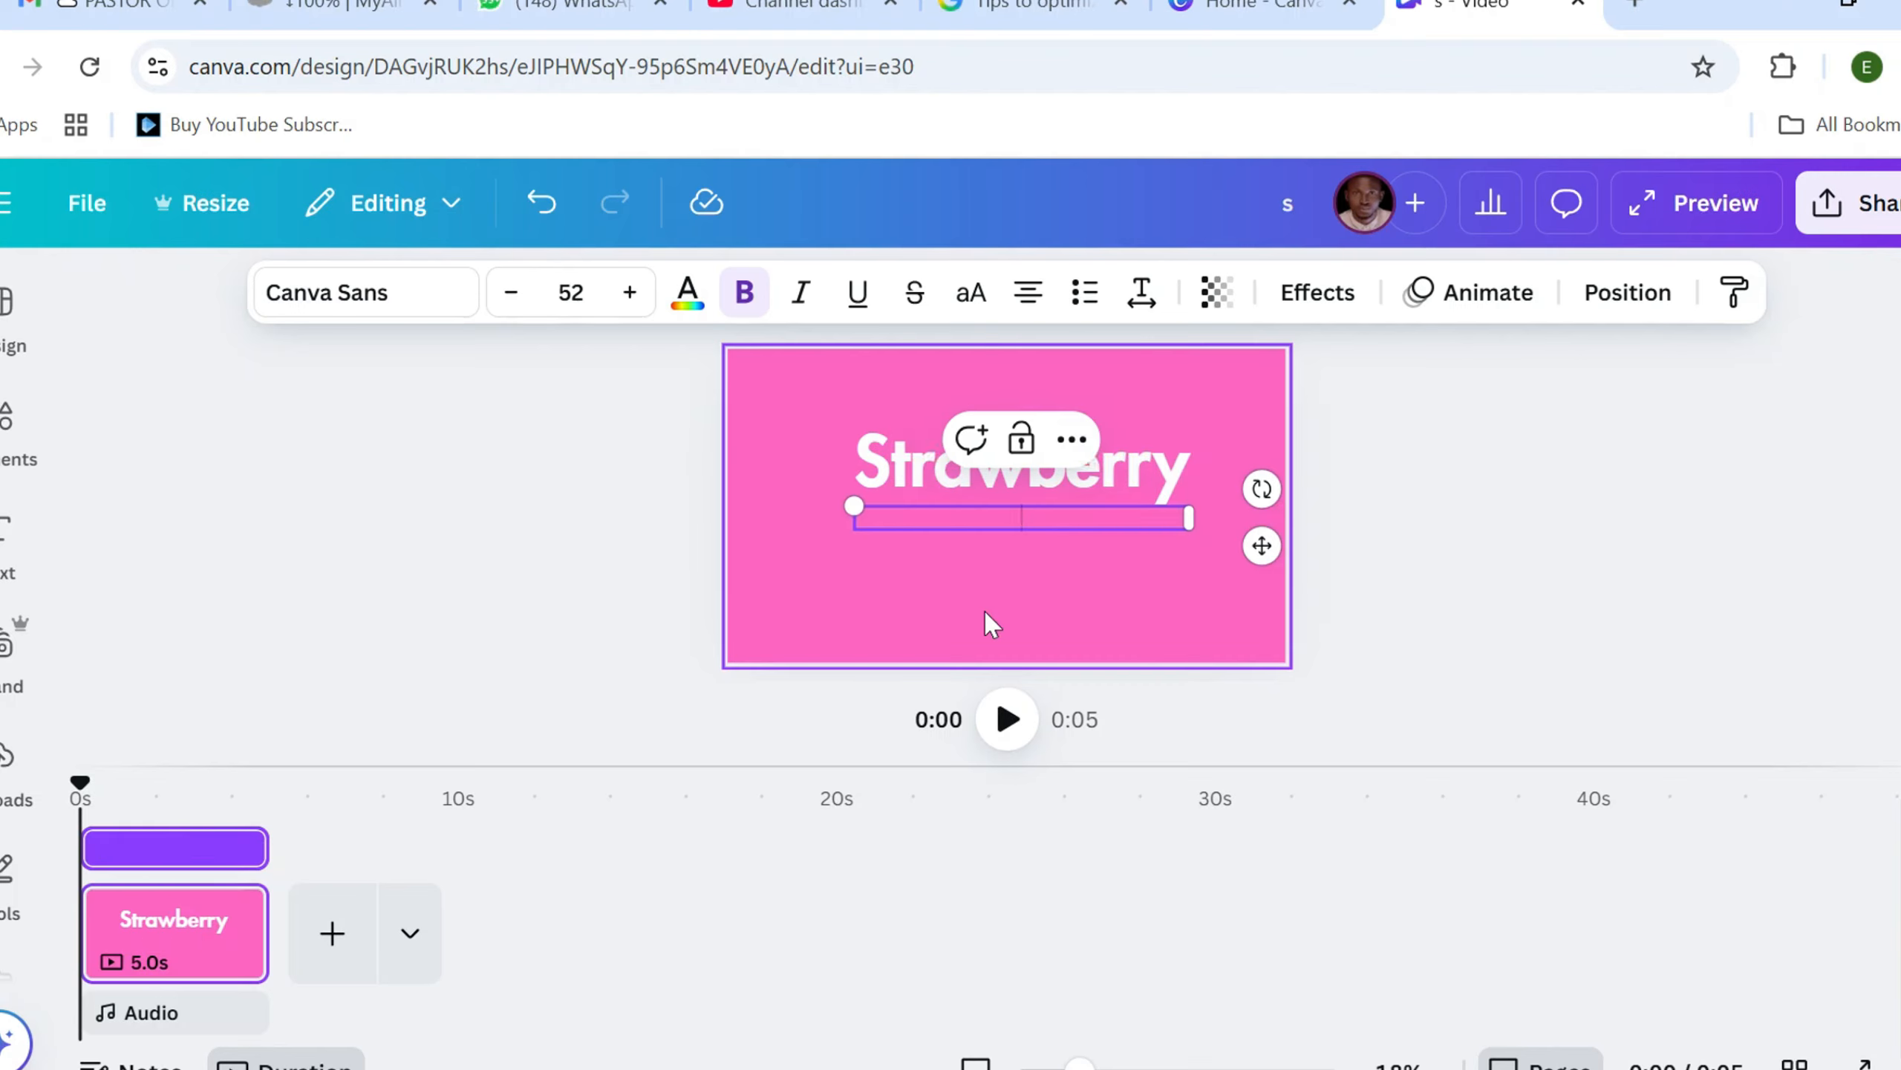
text(ew fa)
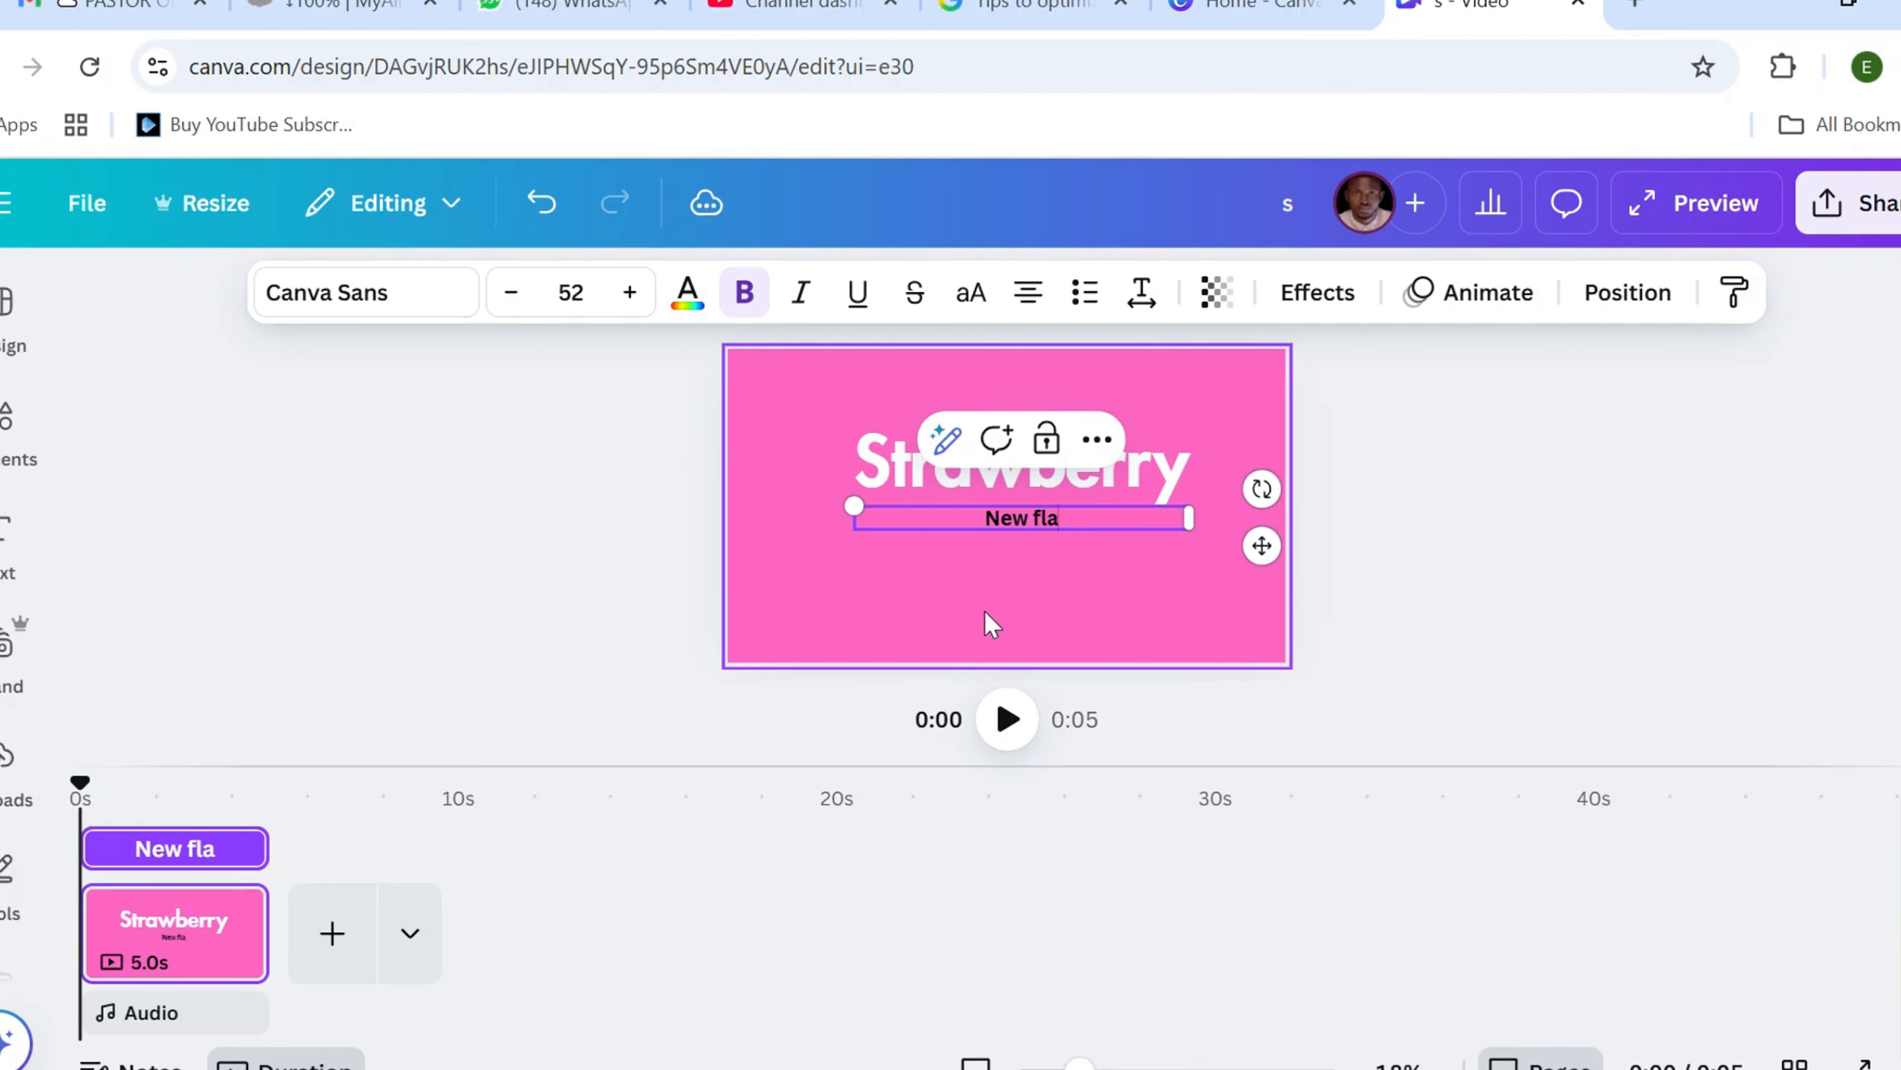
key(BackSpace)
key(BackSpace)
key(BackSpace)
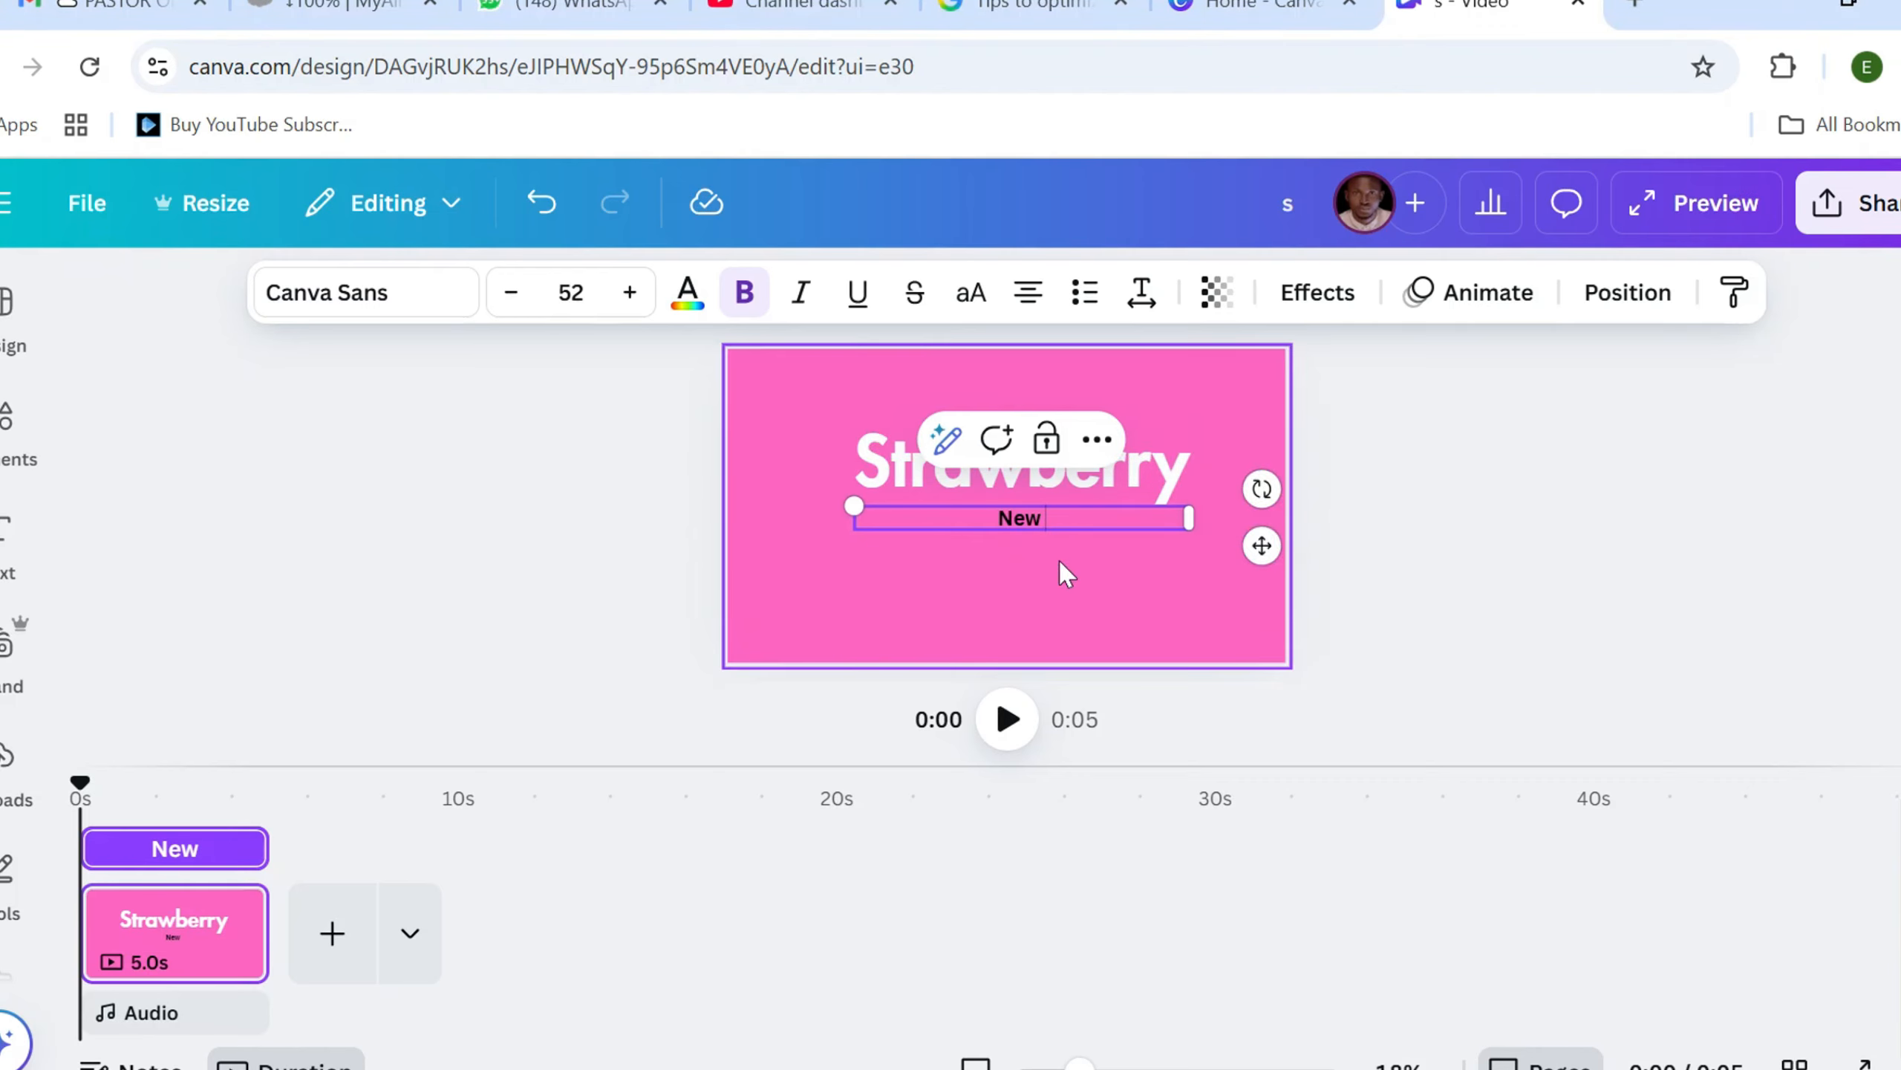
text(Flavou)
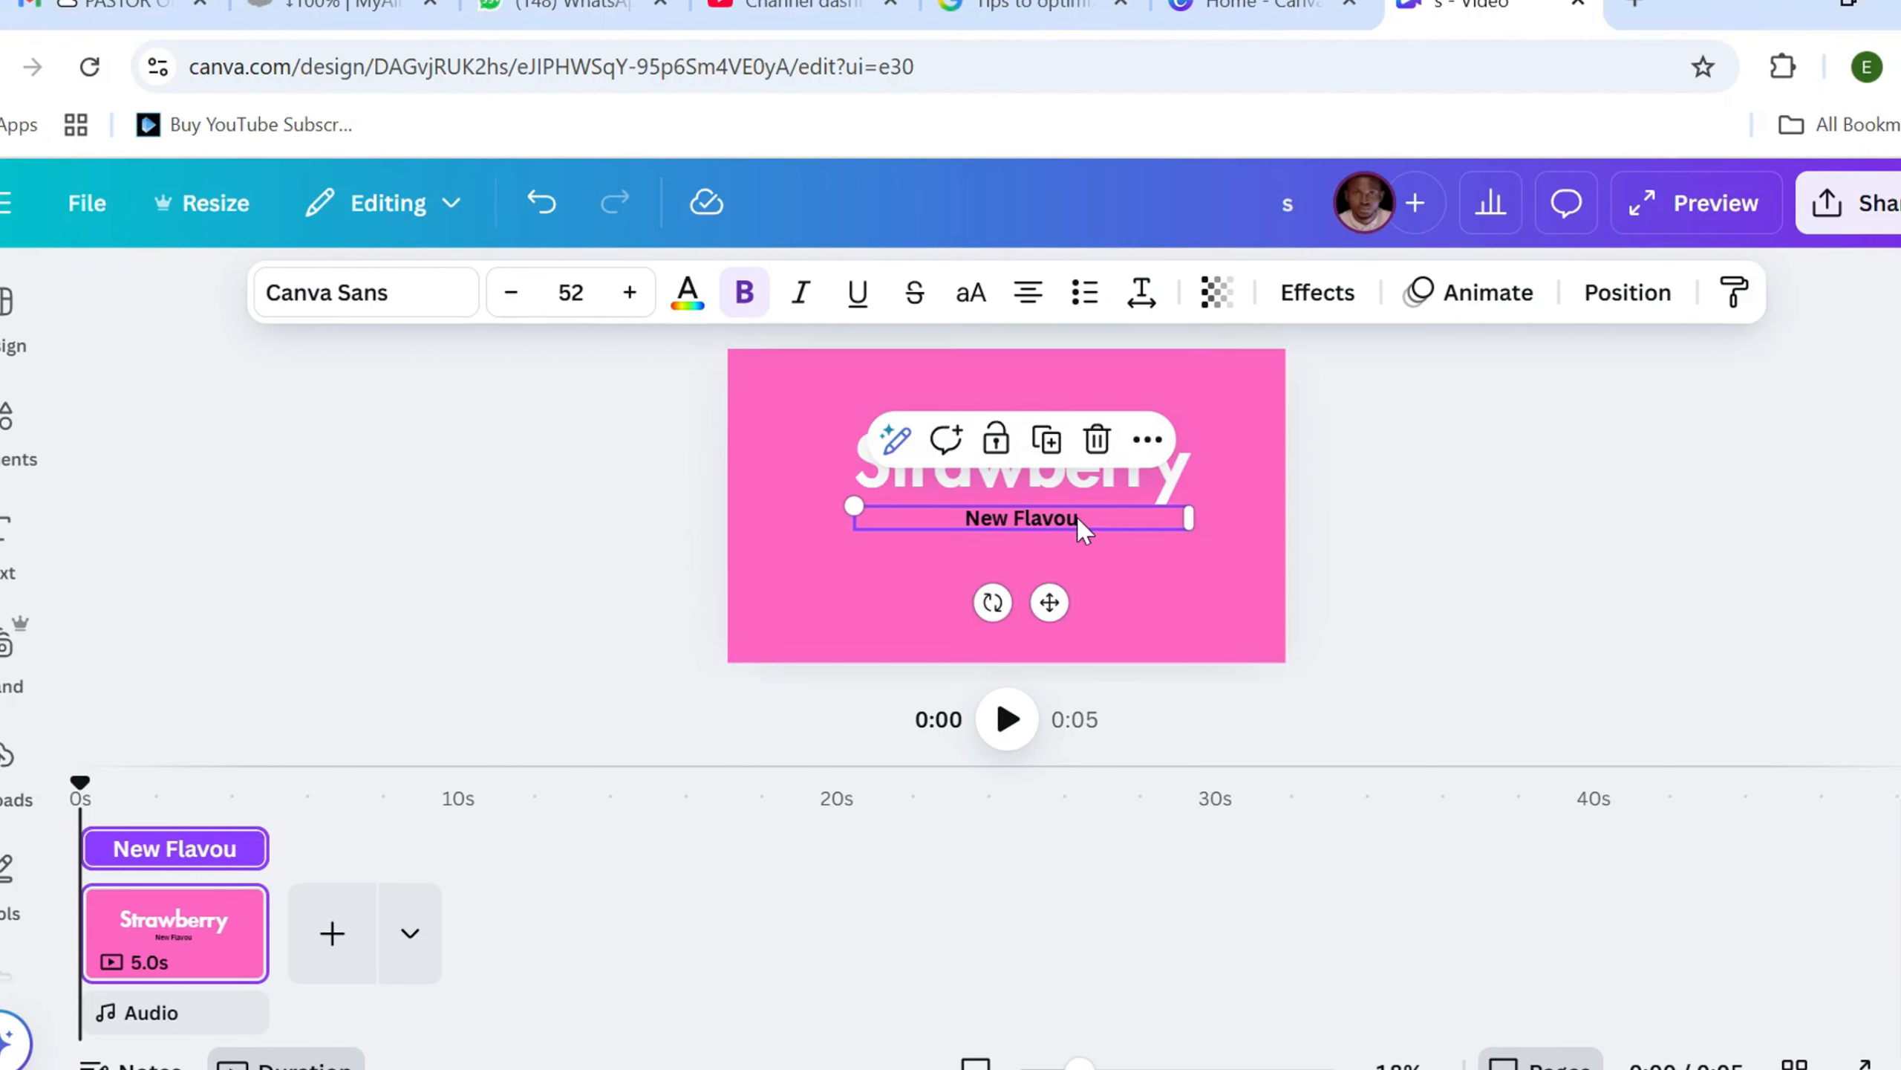
text(r)
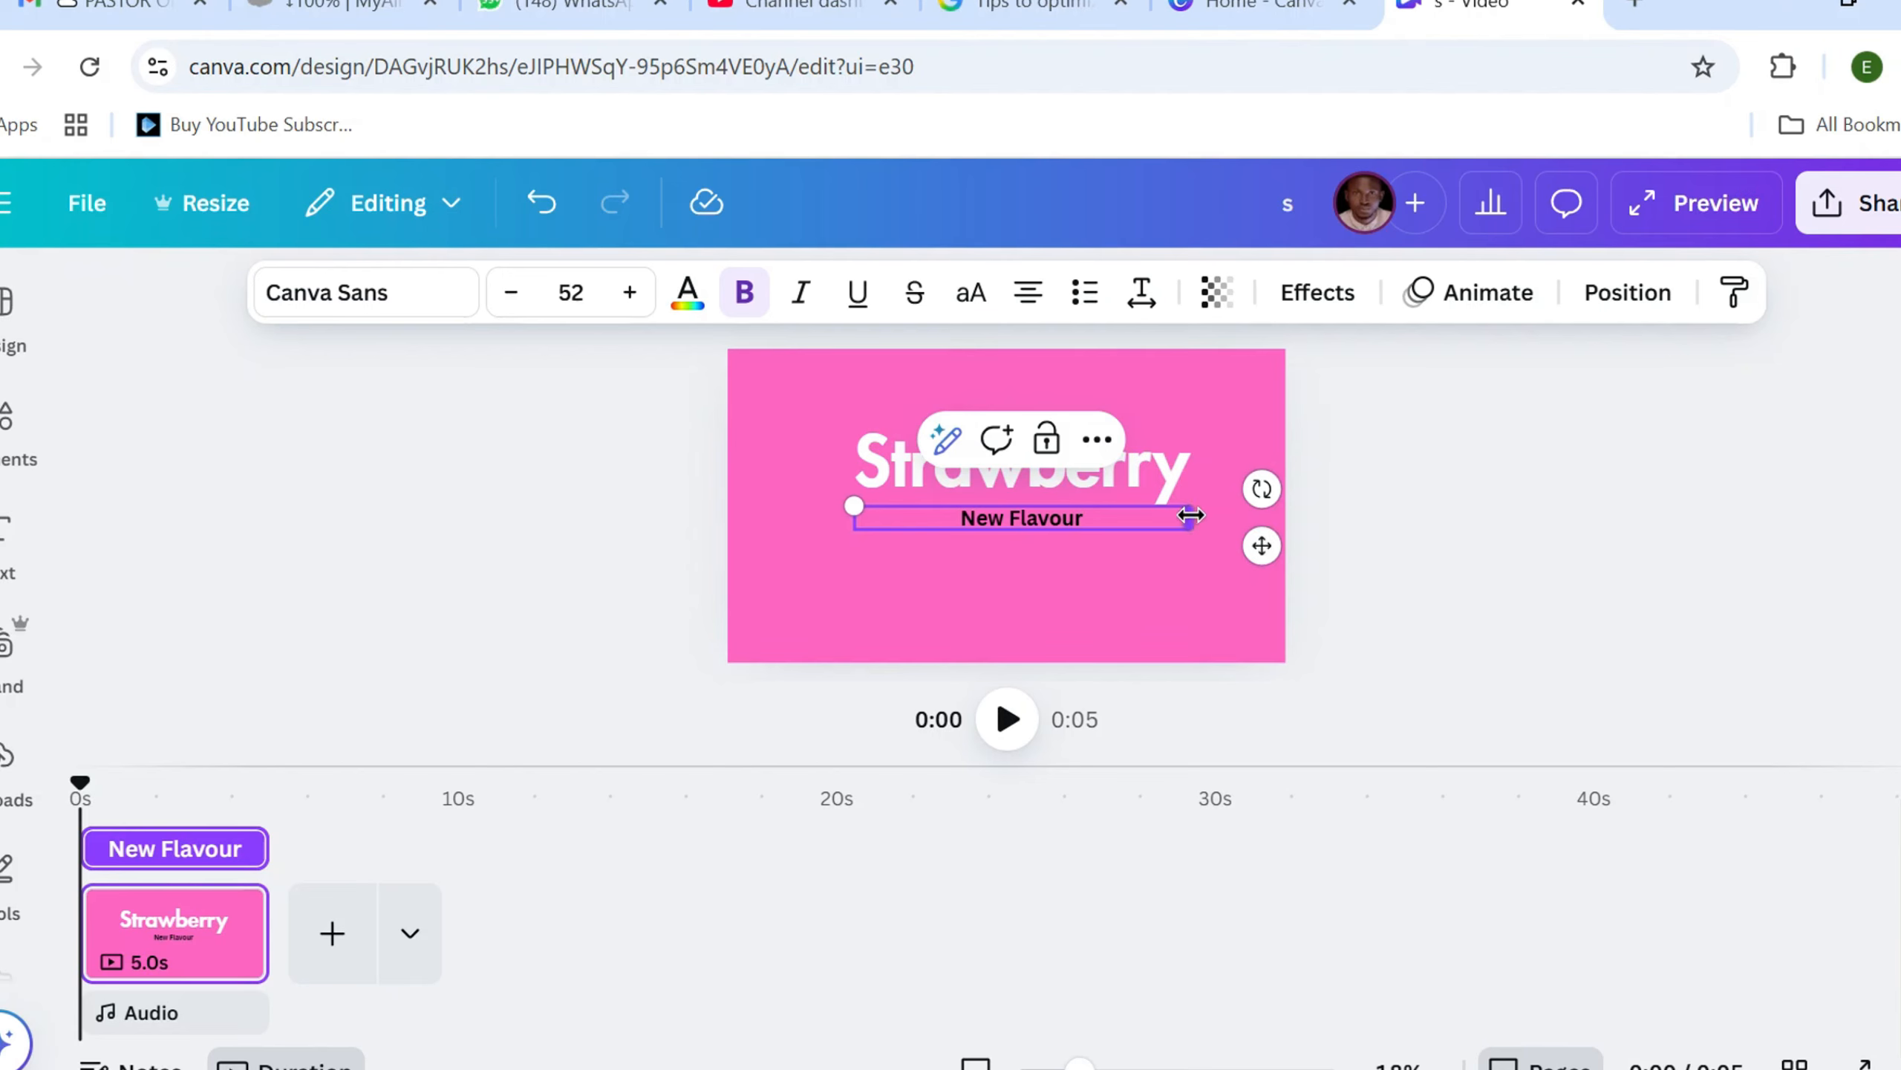
Narrow the New Flavour text box to fit its text and move it just above the first half of the Strawberry heading
drag(1191, 516, 1033, 523)
drag(968, 599, 982, 504)
Change the text color of the New Flavour subheading to white
click(687, 293)
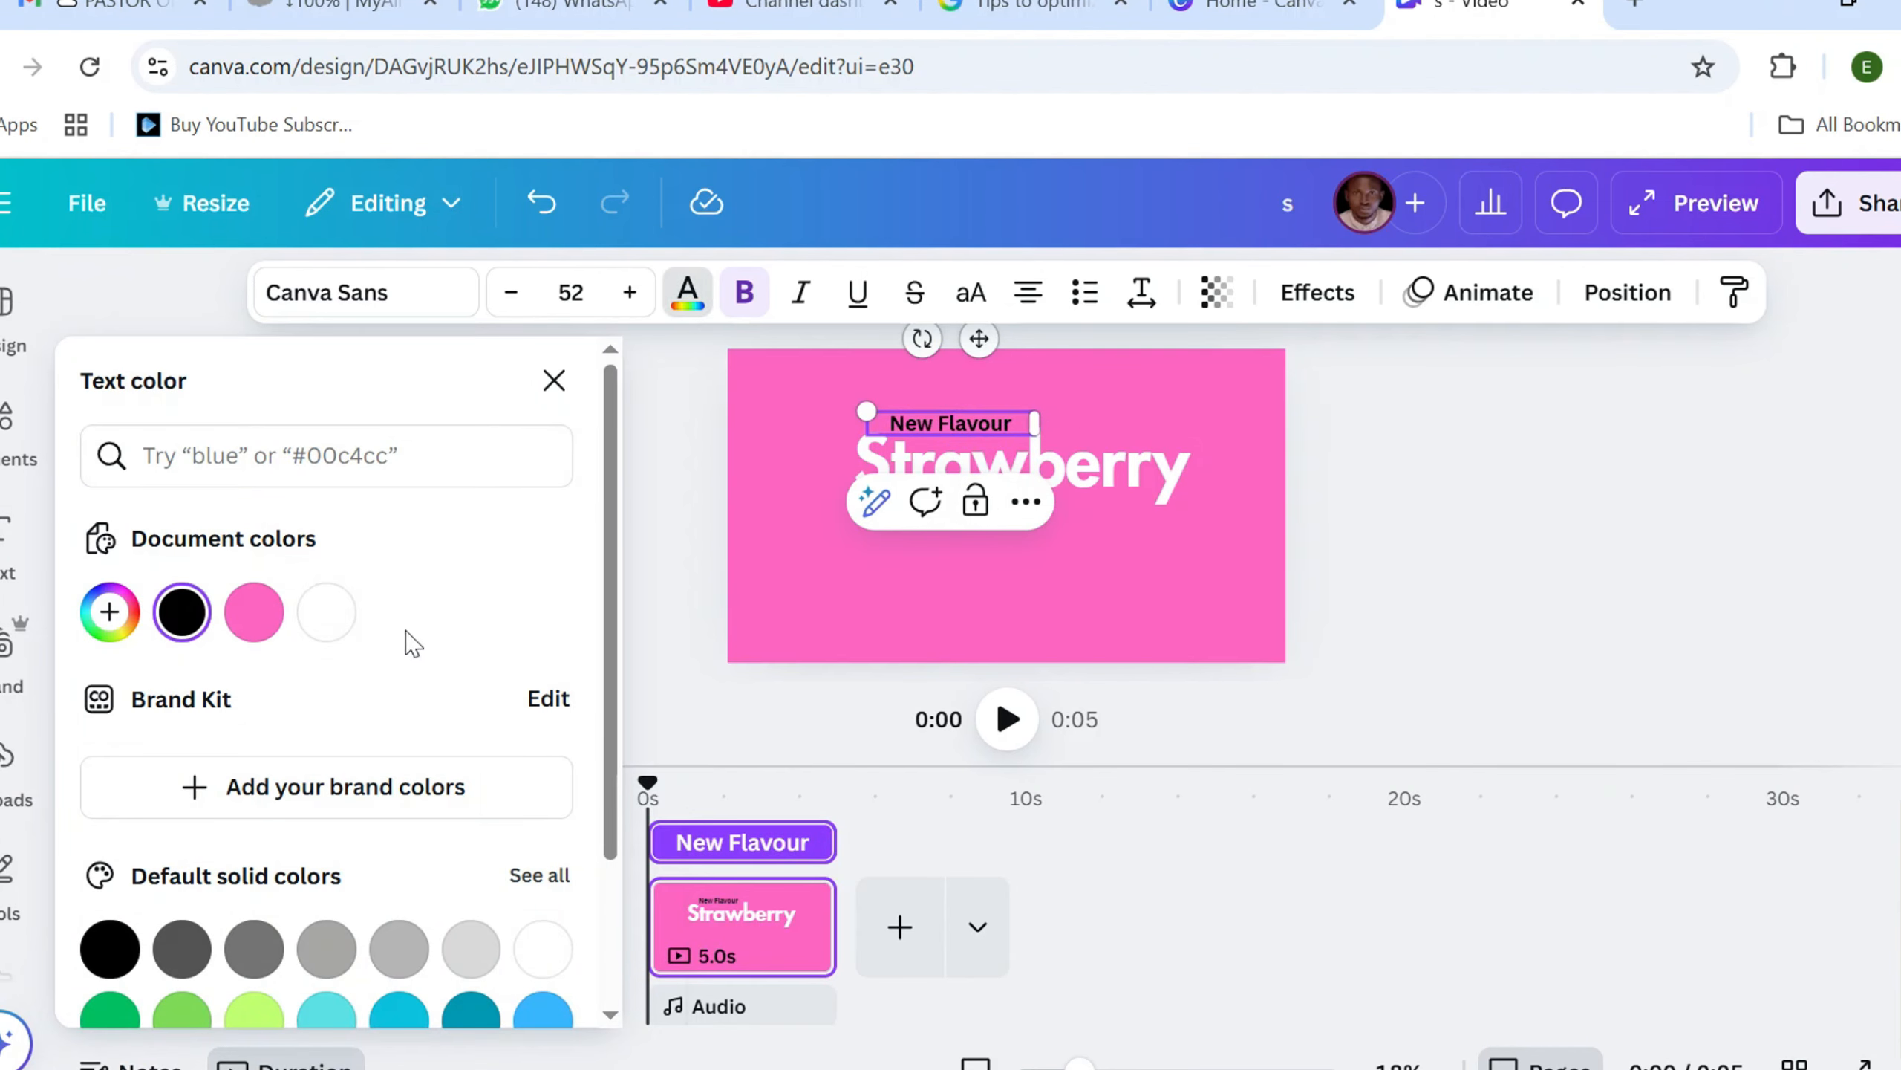
click(326, 612)
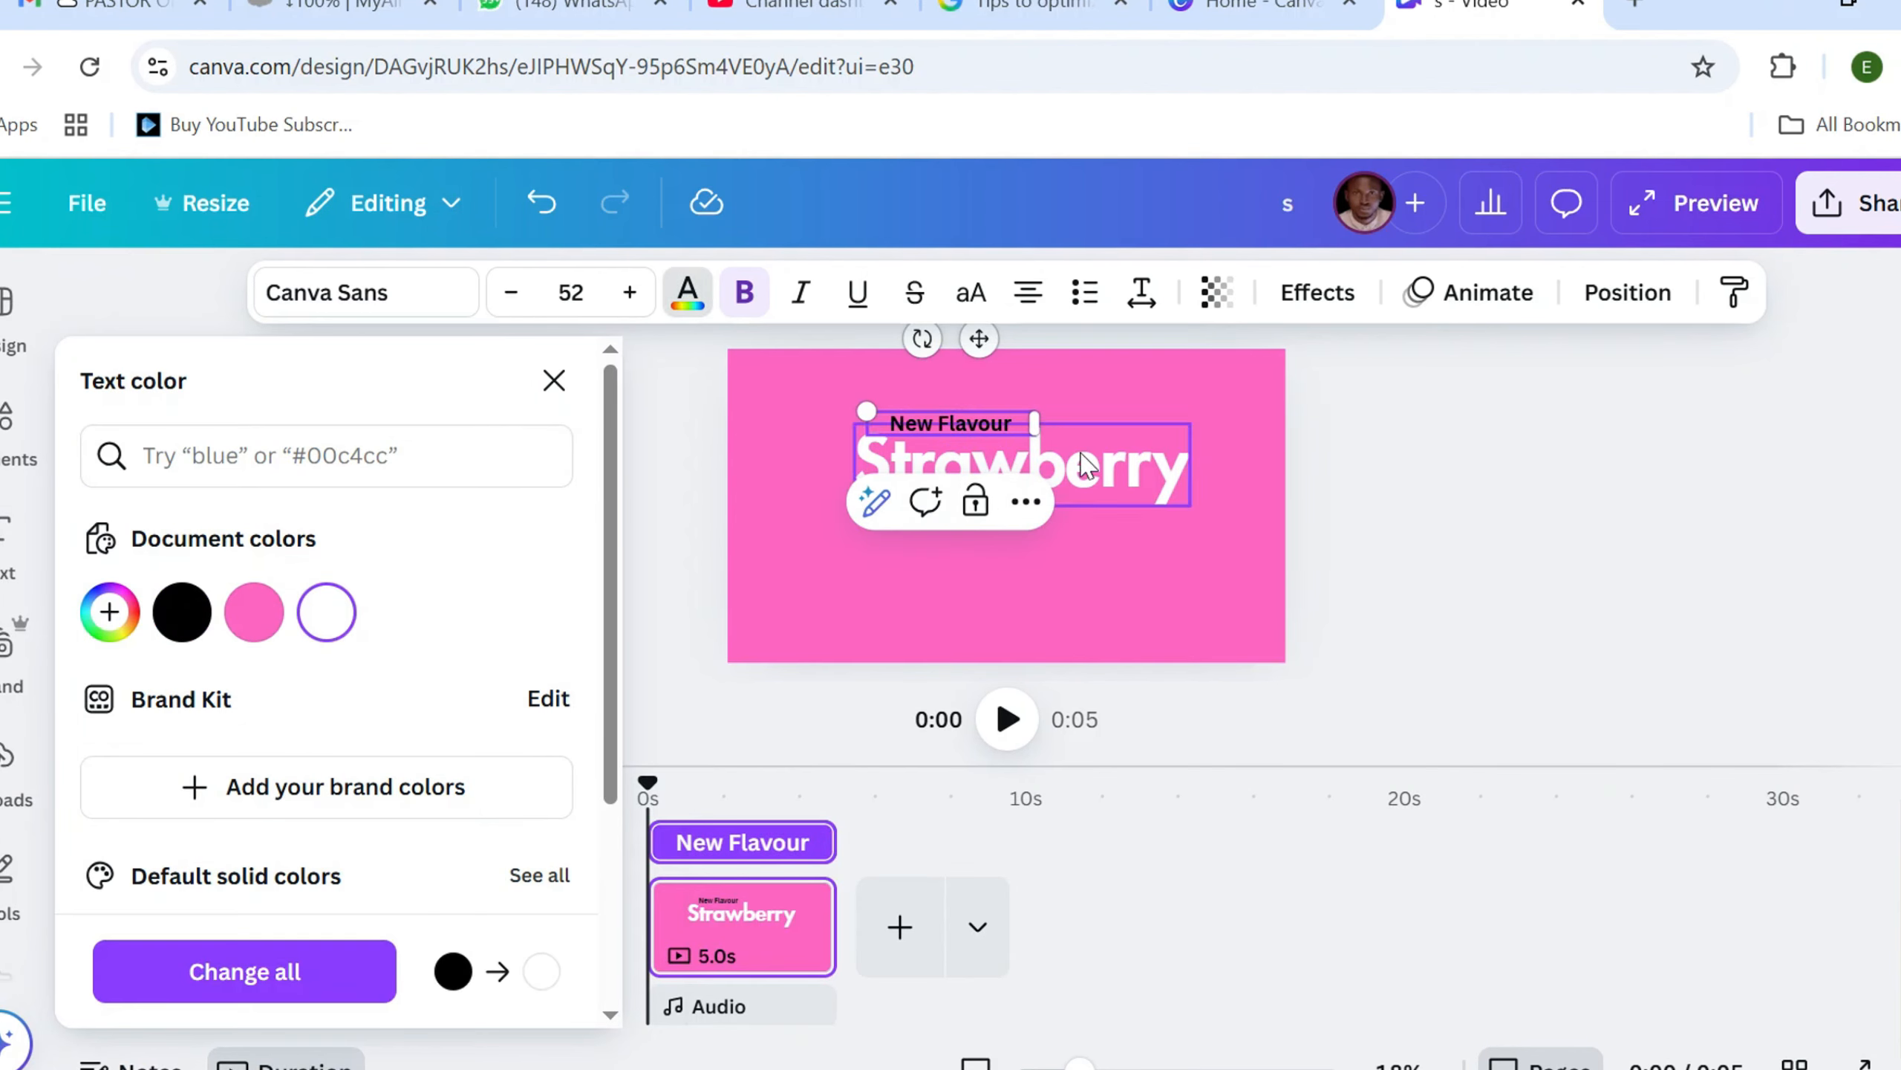
click(904, 424)
drag(891, 423, 1016, 423)
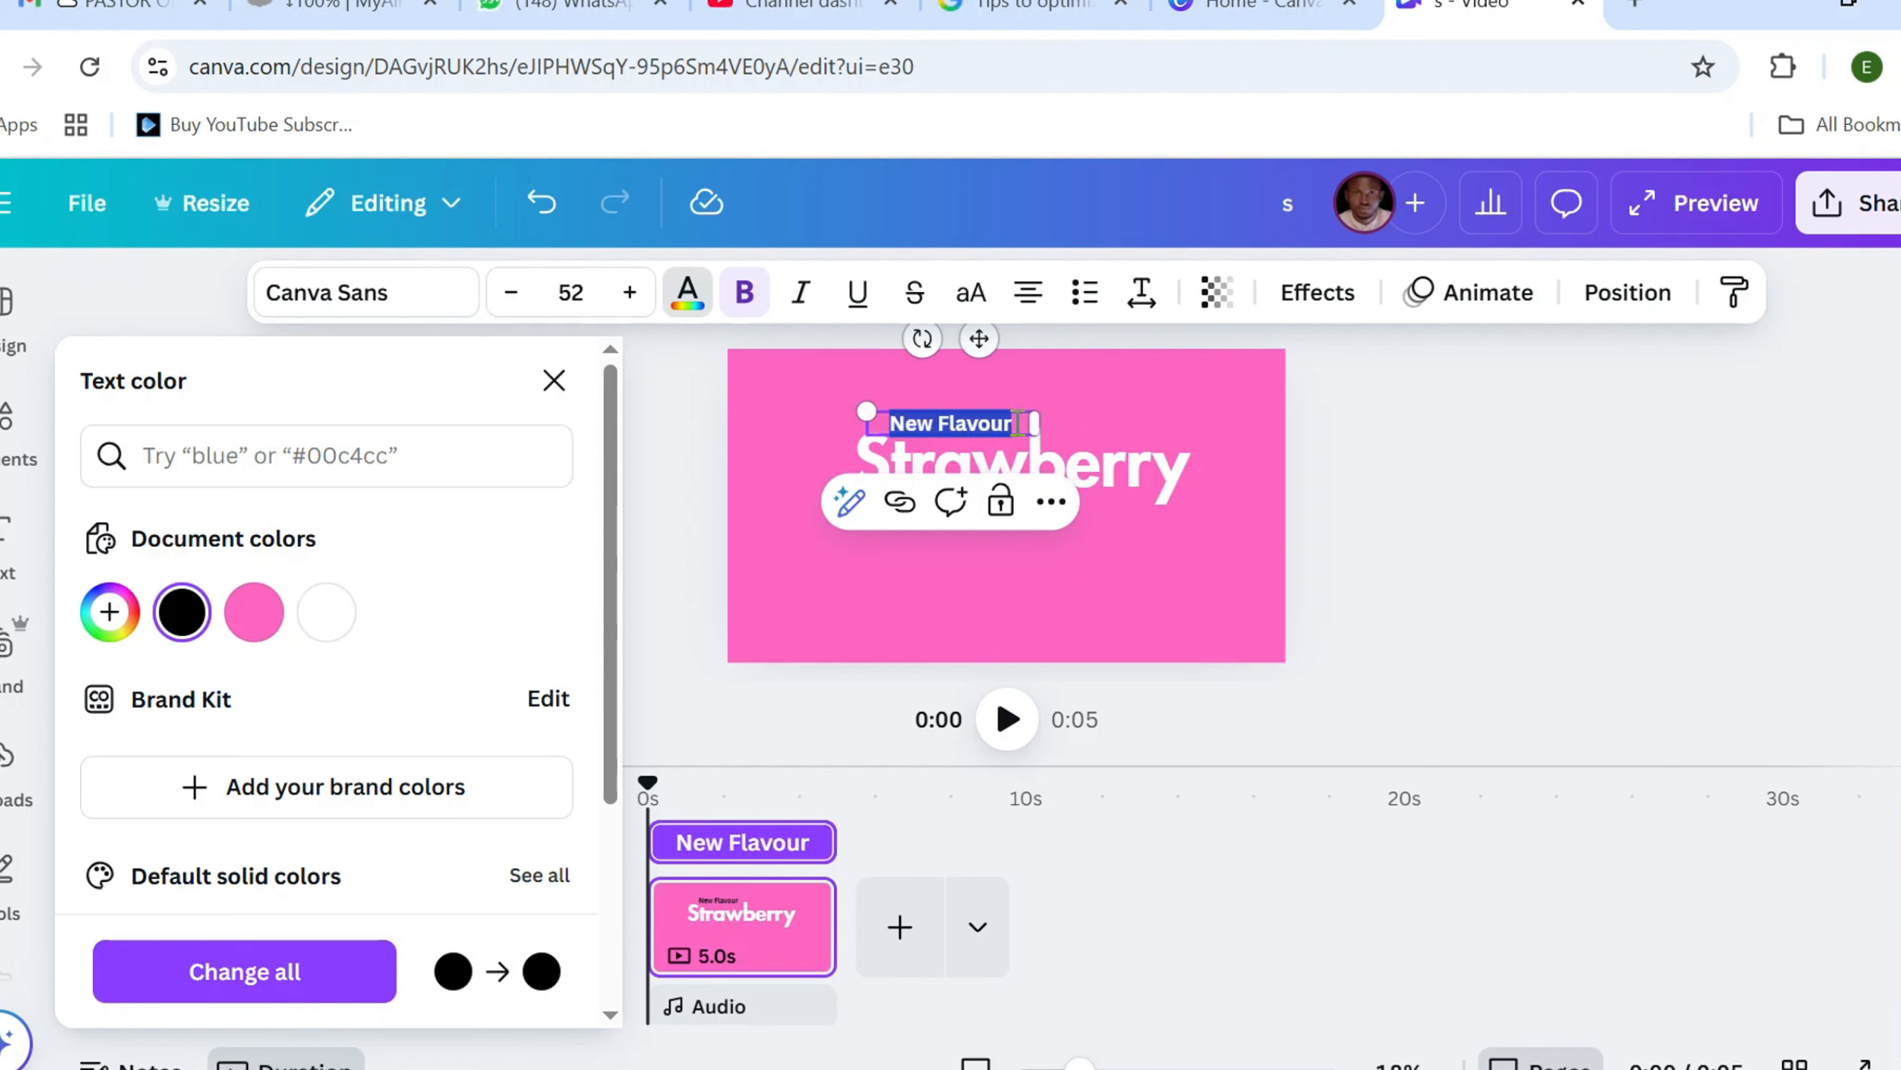
click(326, 612)
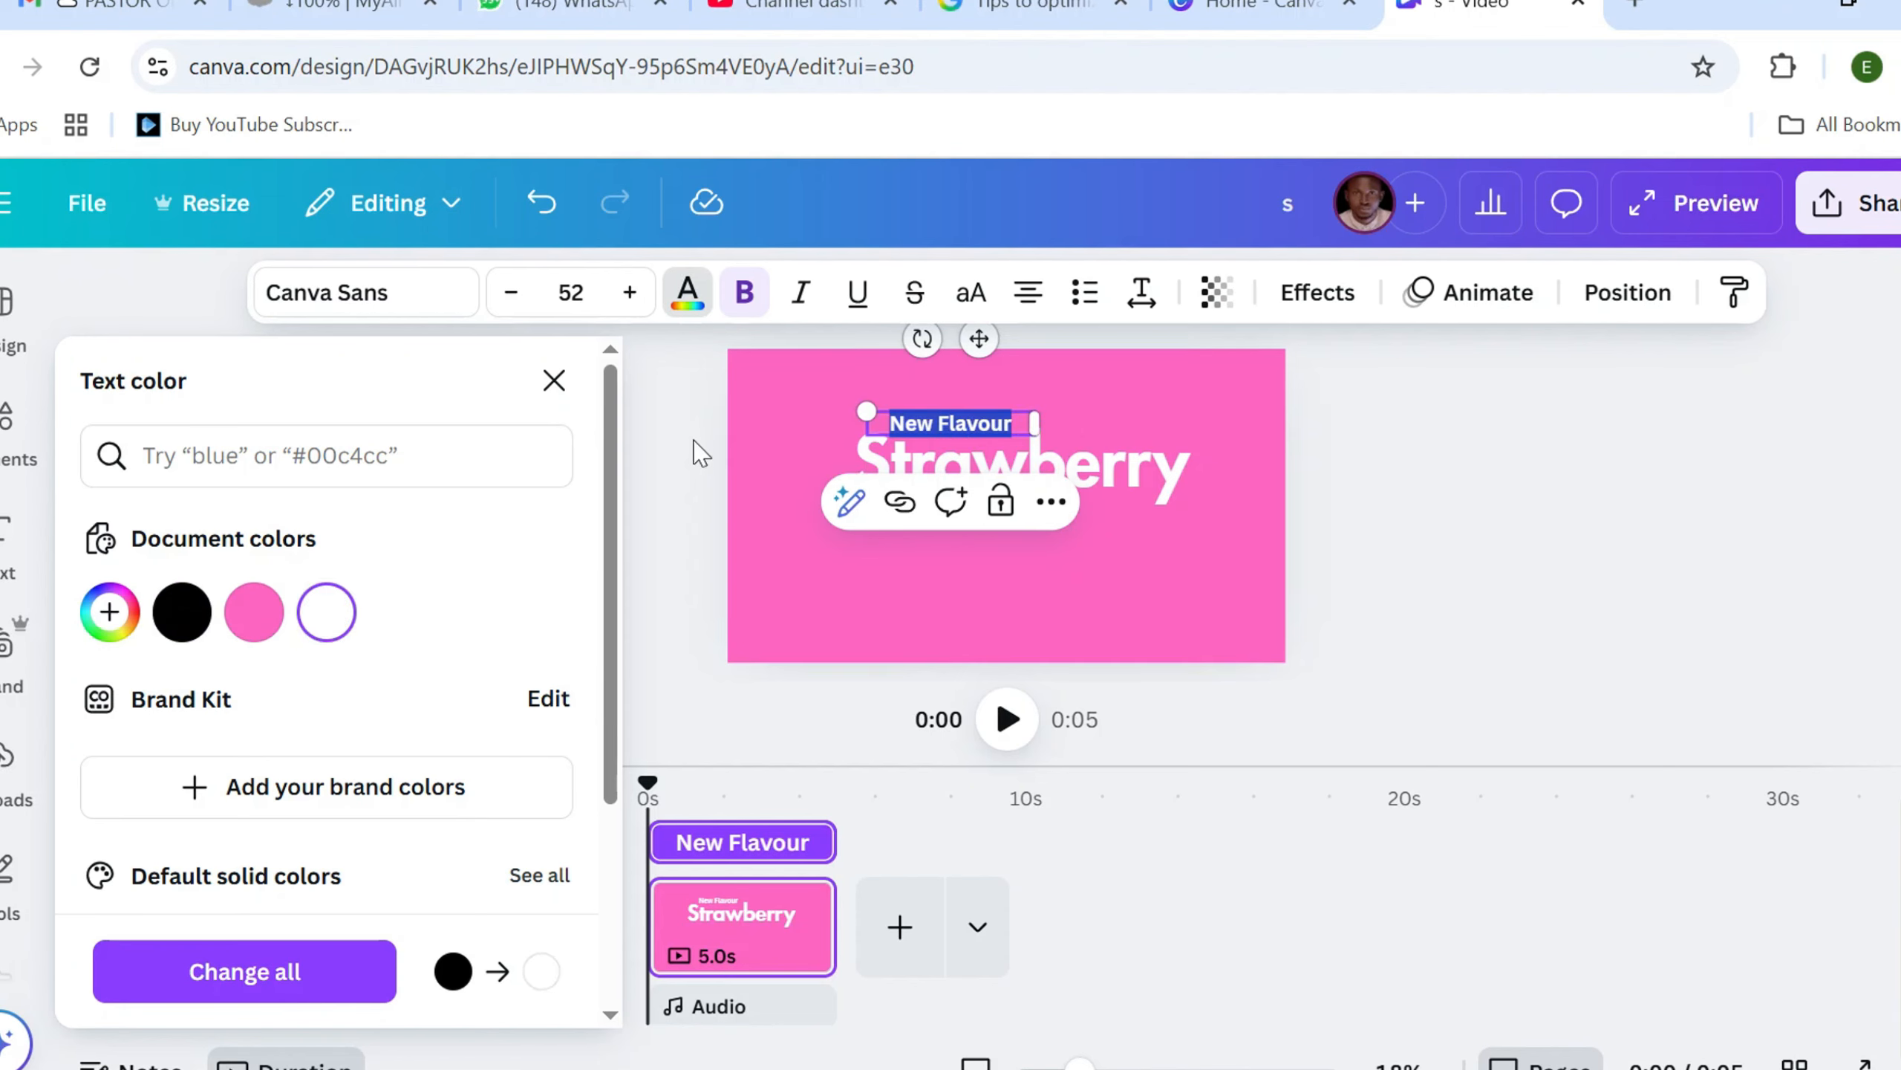
key(Escape)
click(631, 472)
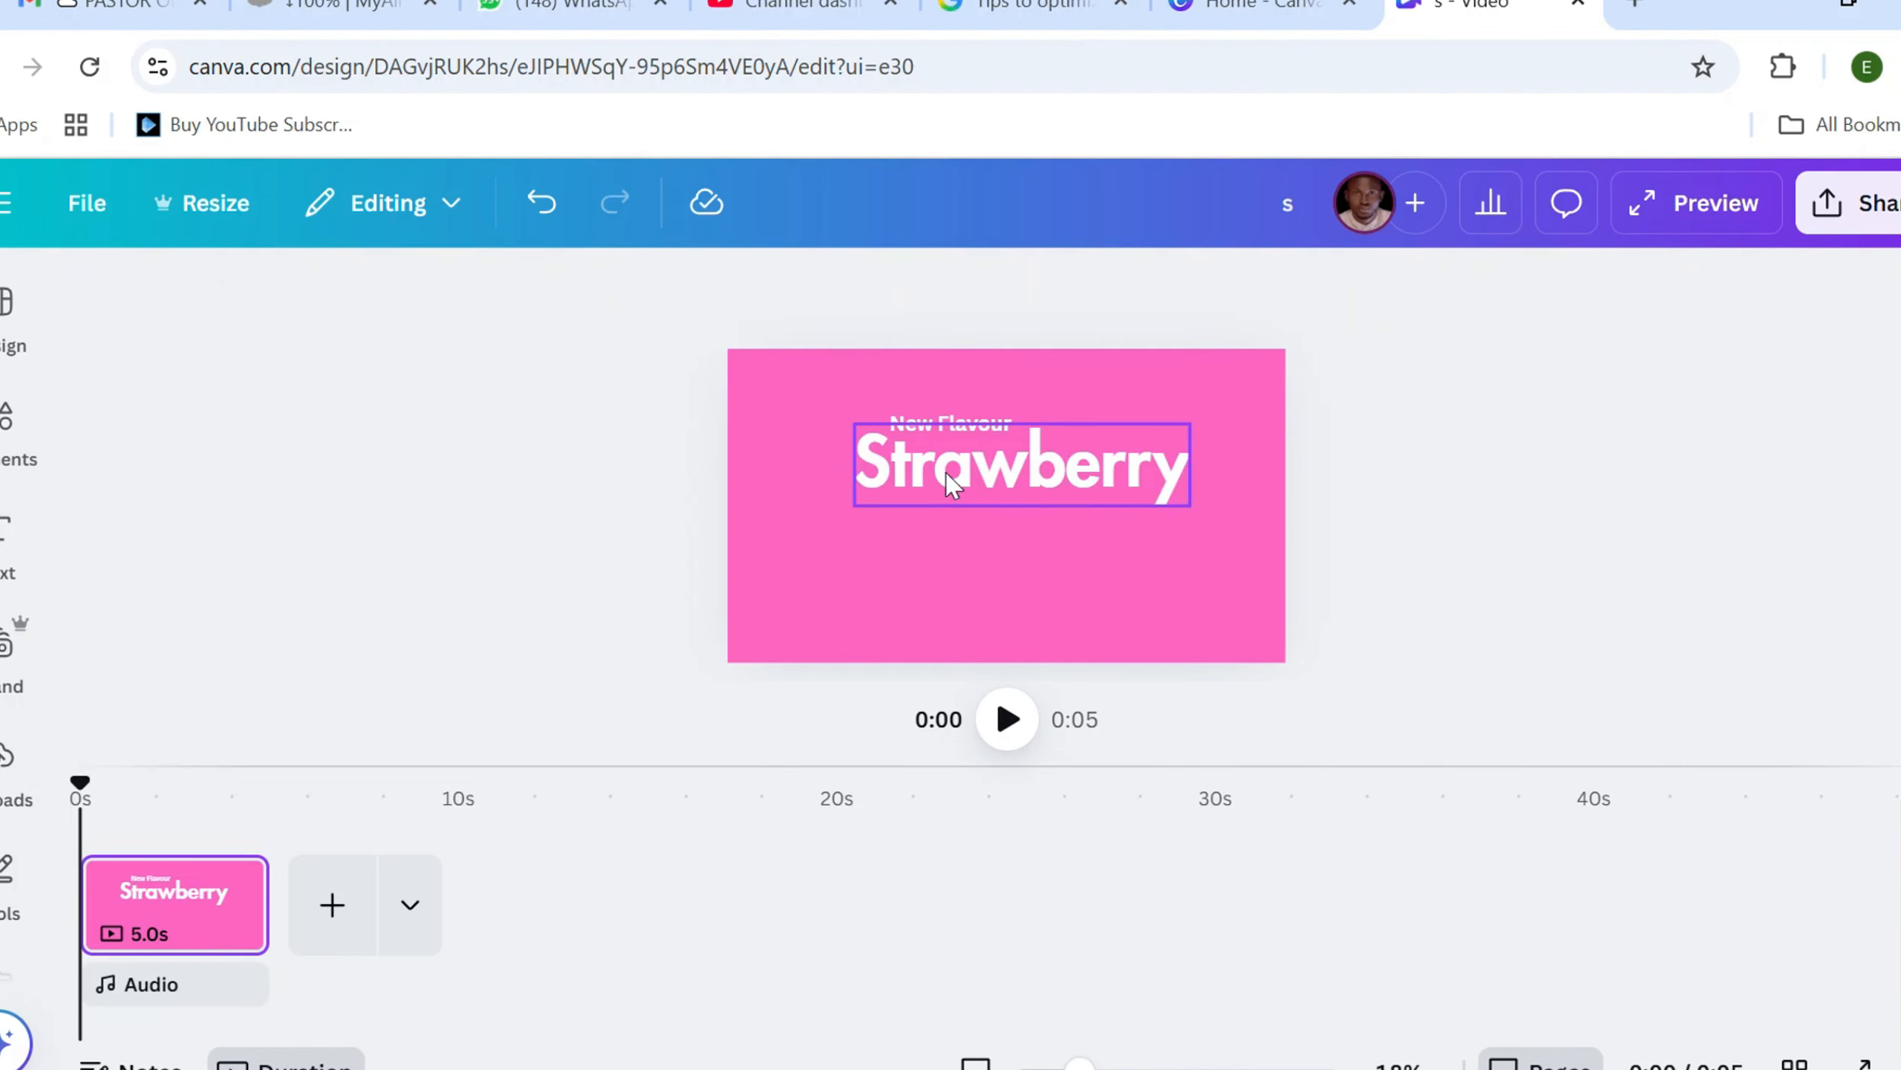
Enlarge the Strawberry heading to a font size of 245 and shift it slightly up the page
click(861, 503)
drag(854, 505, 779, 526)
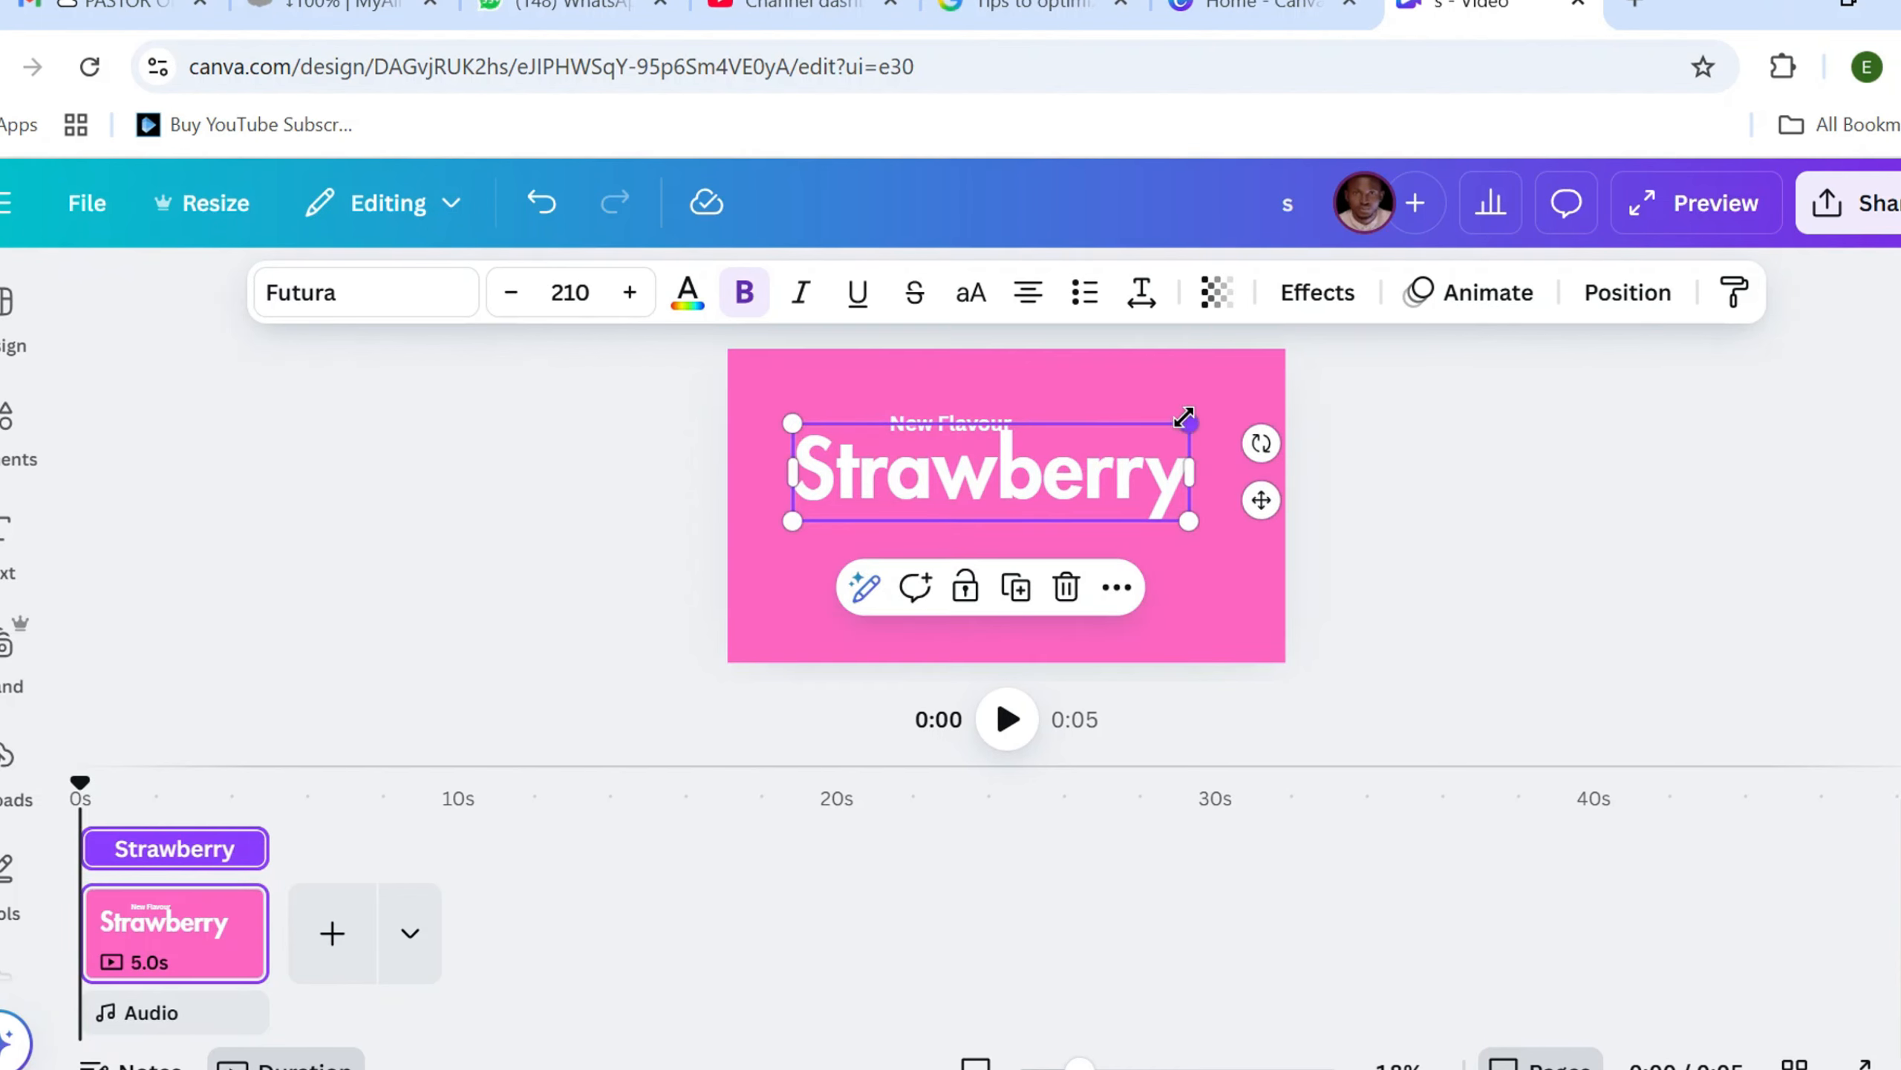
drag(1186, 416, 1246, 397)
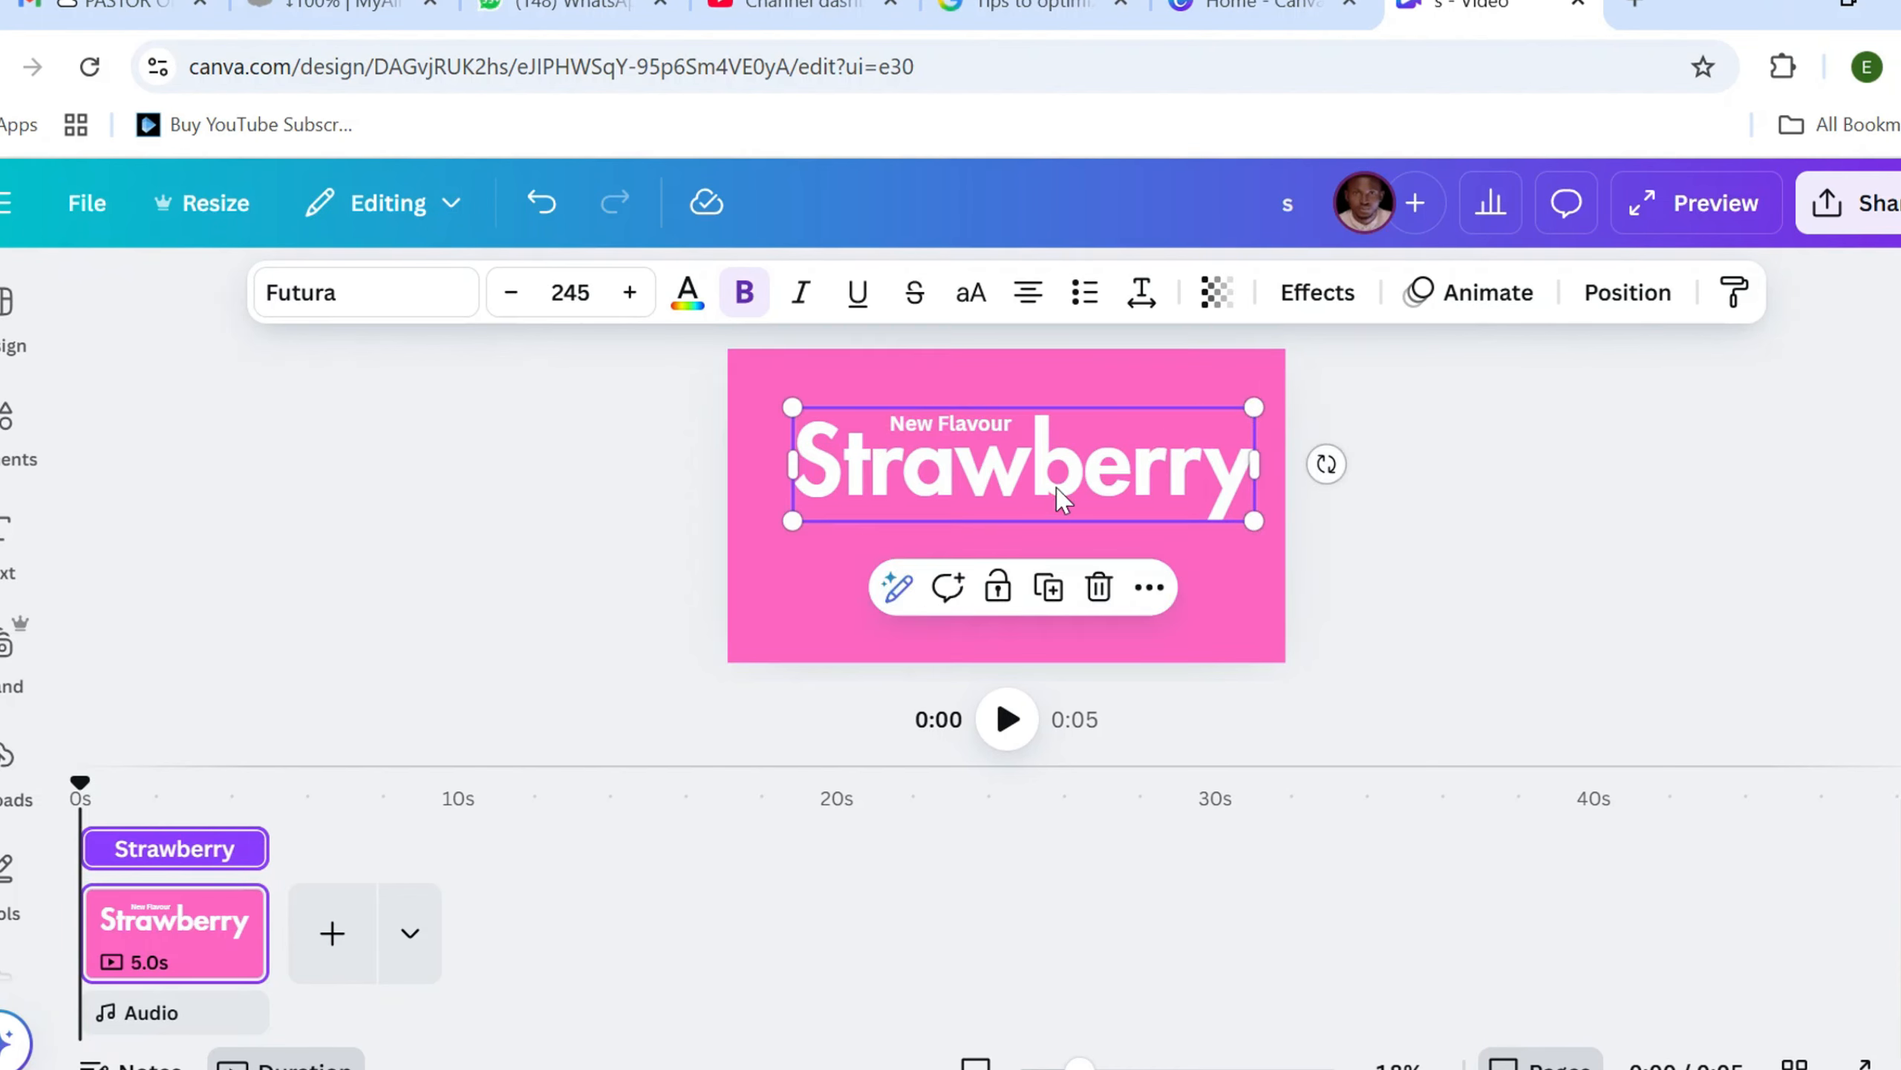
drag(1077, 491, 1076, 468)
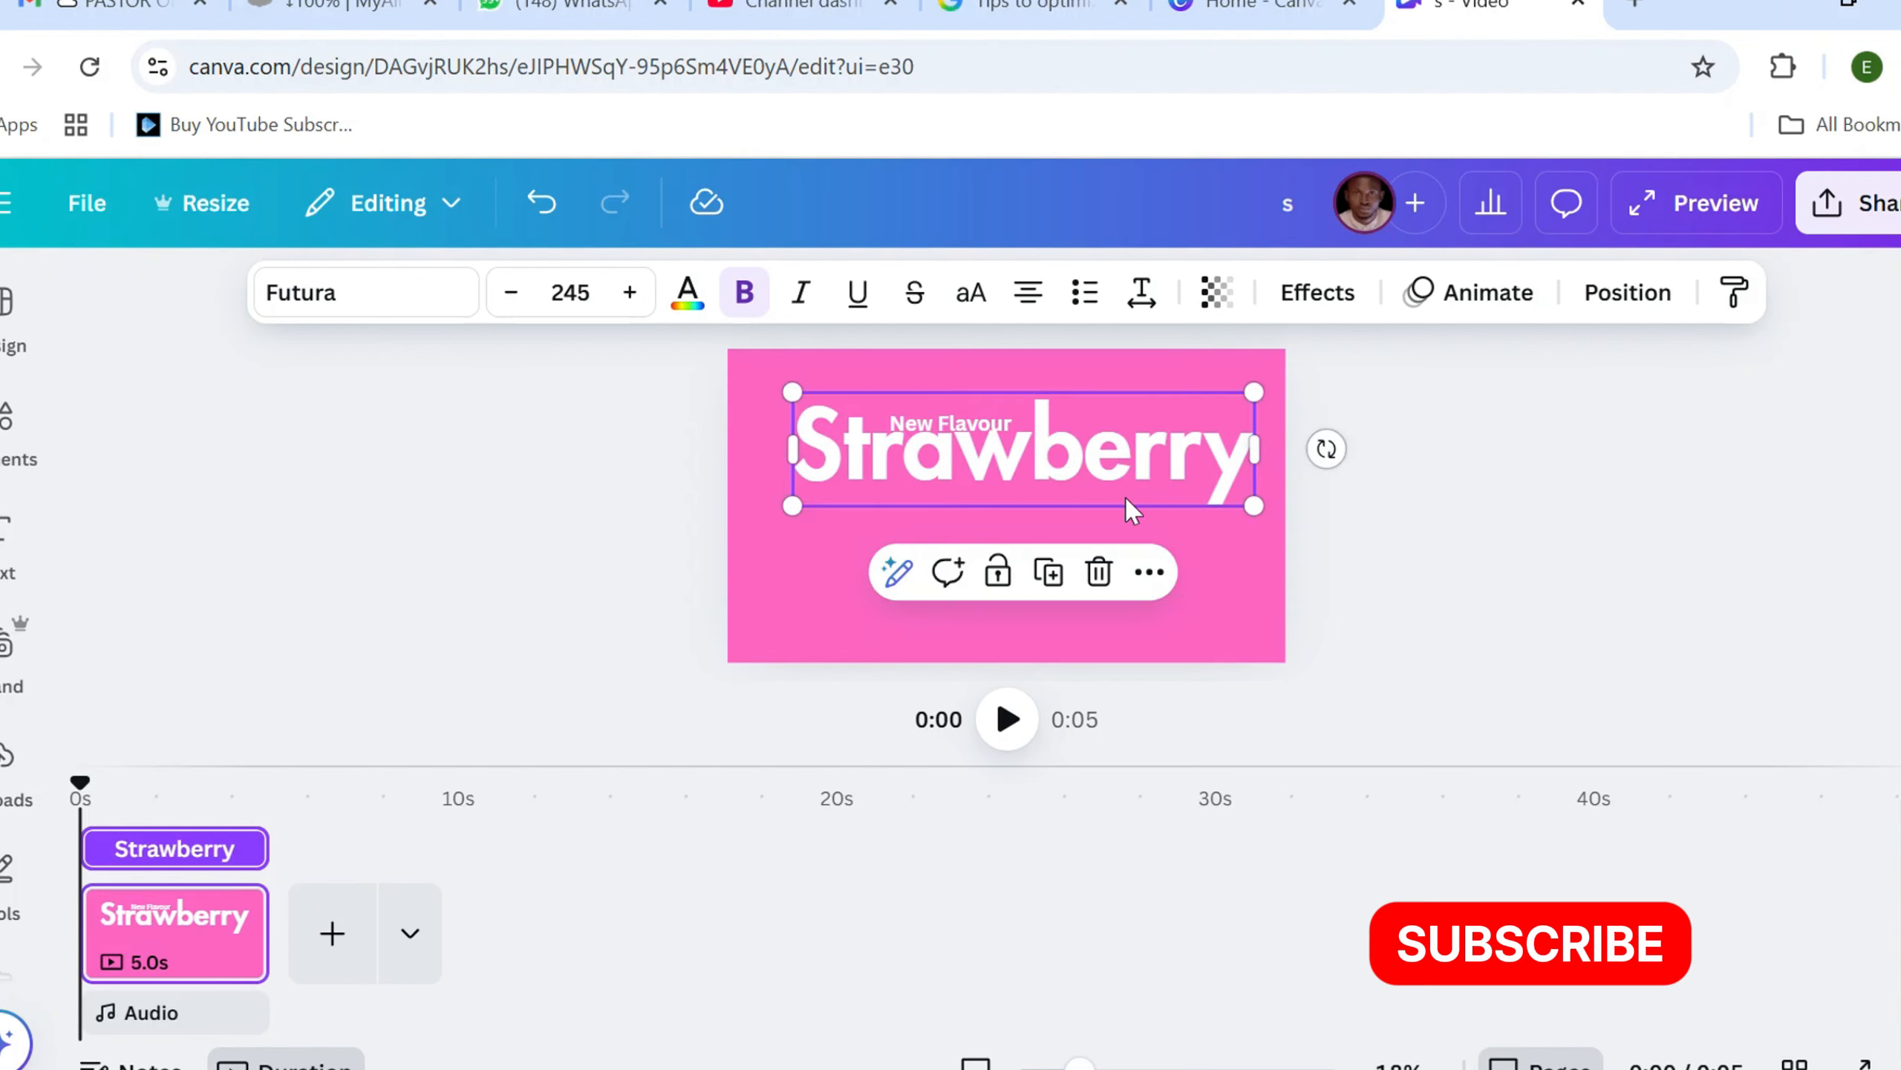
key(Escape)
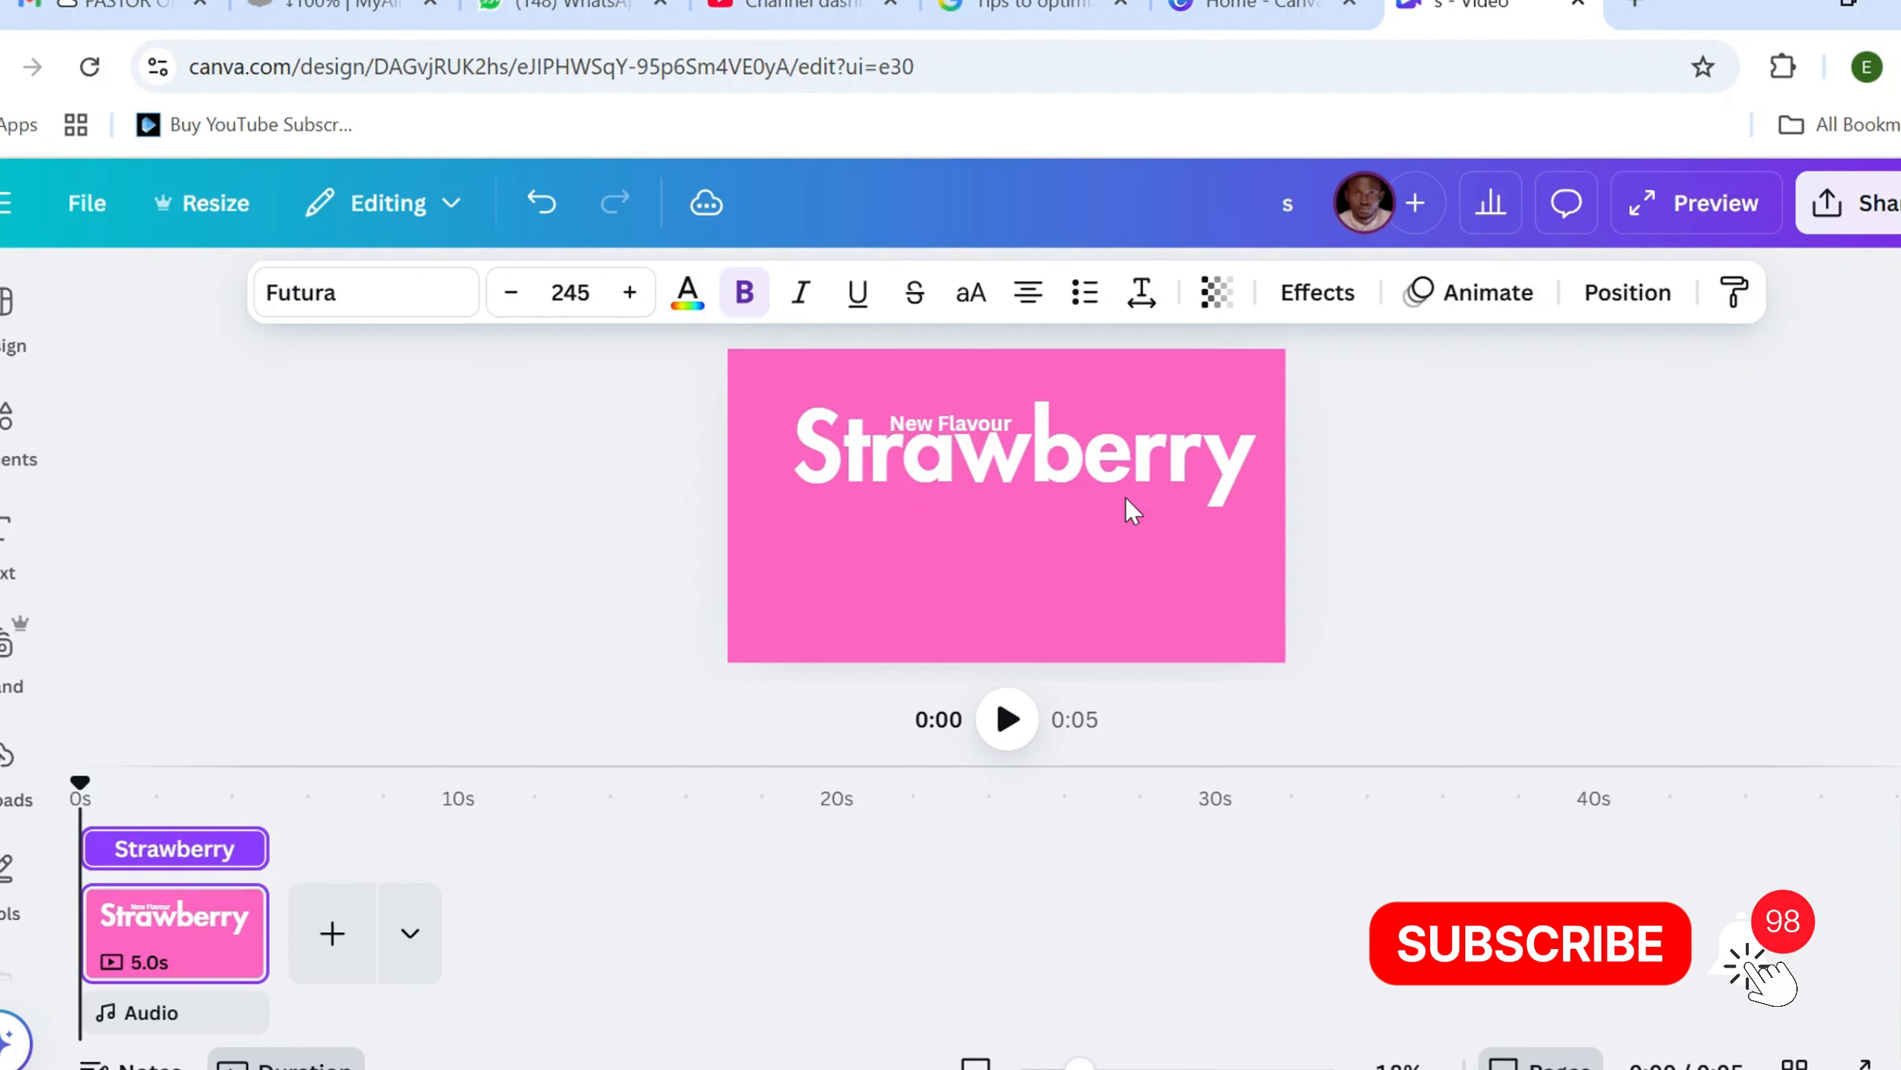
click(1130, 508)
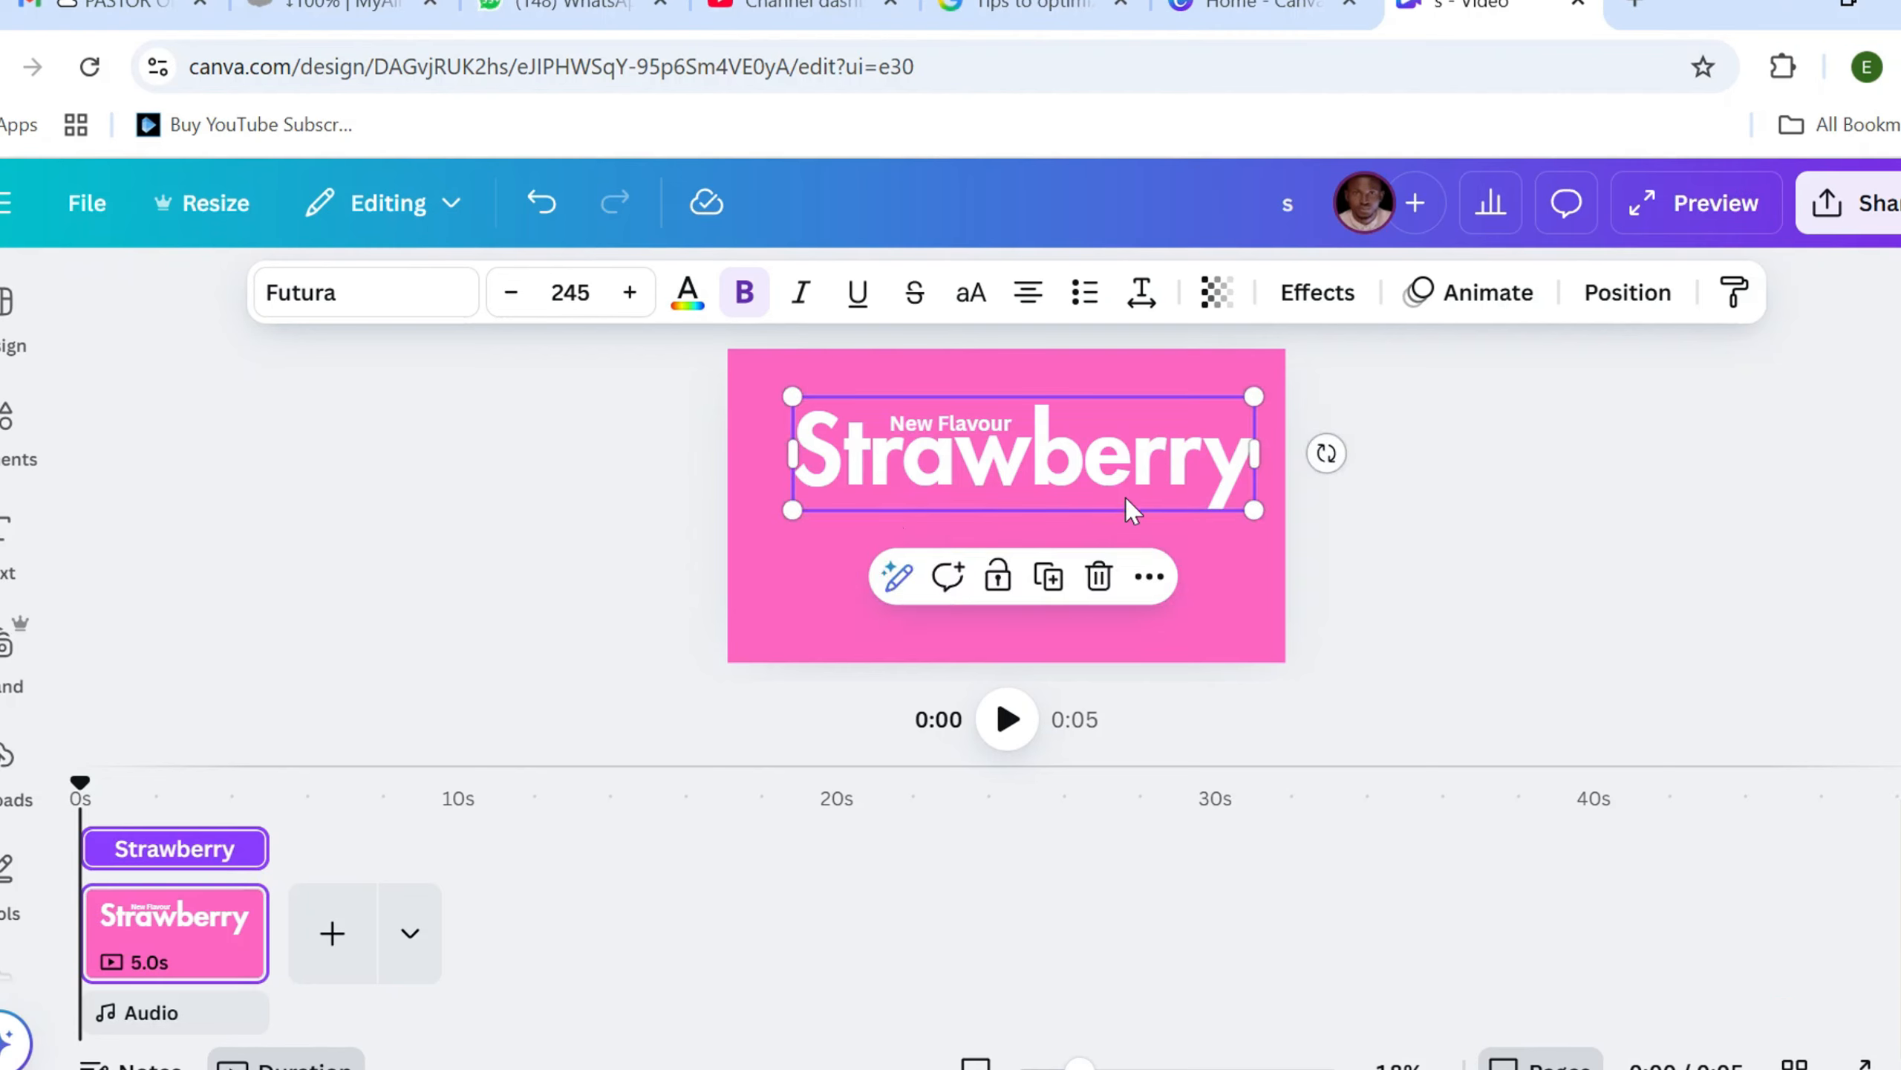
click(534, 480)
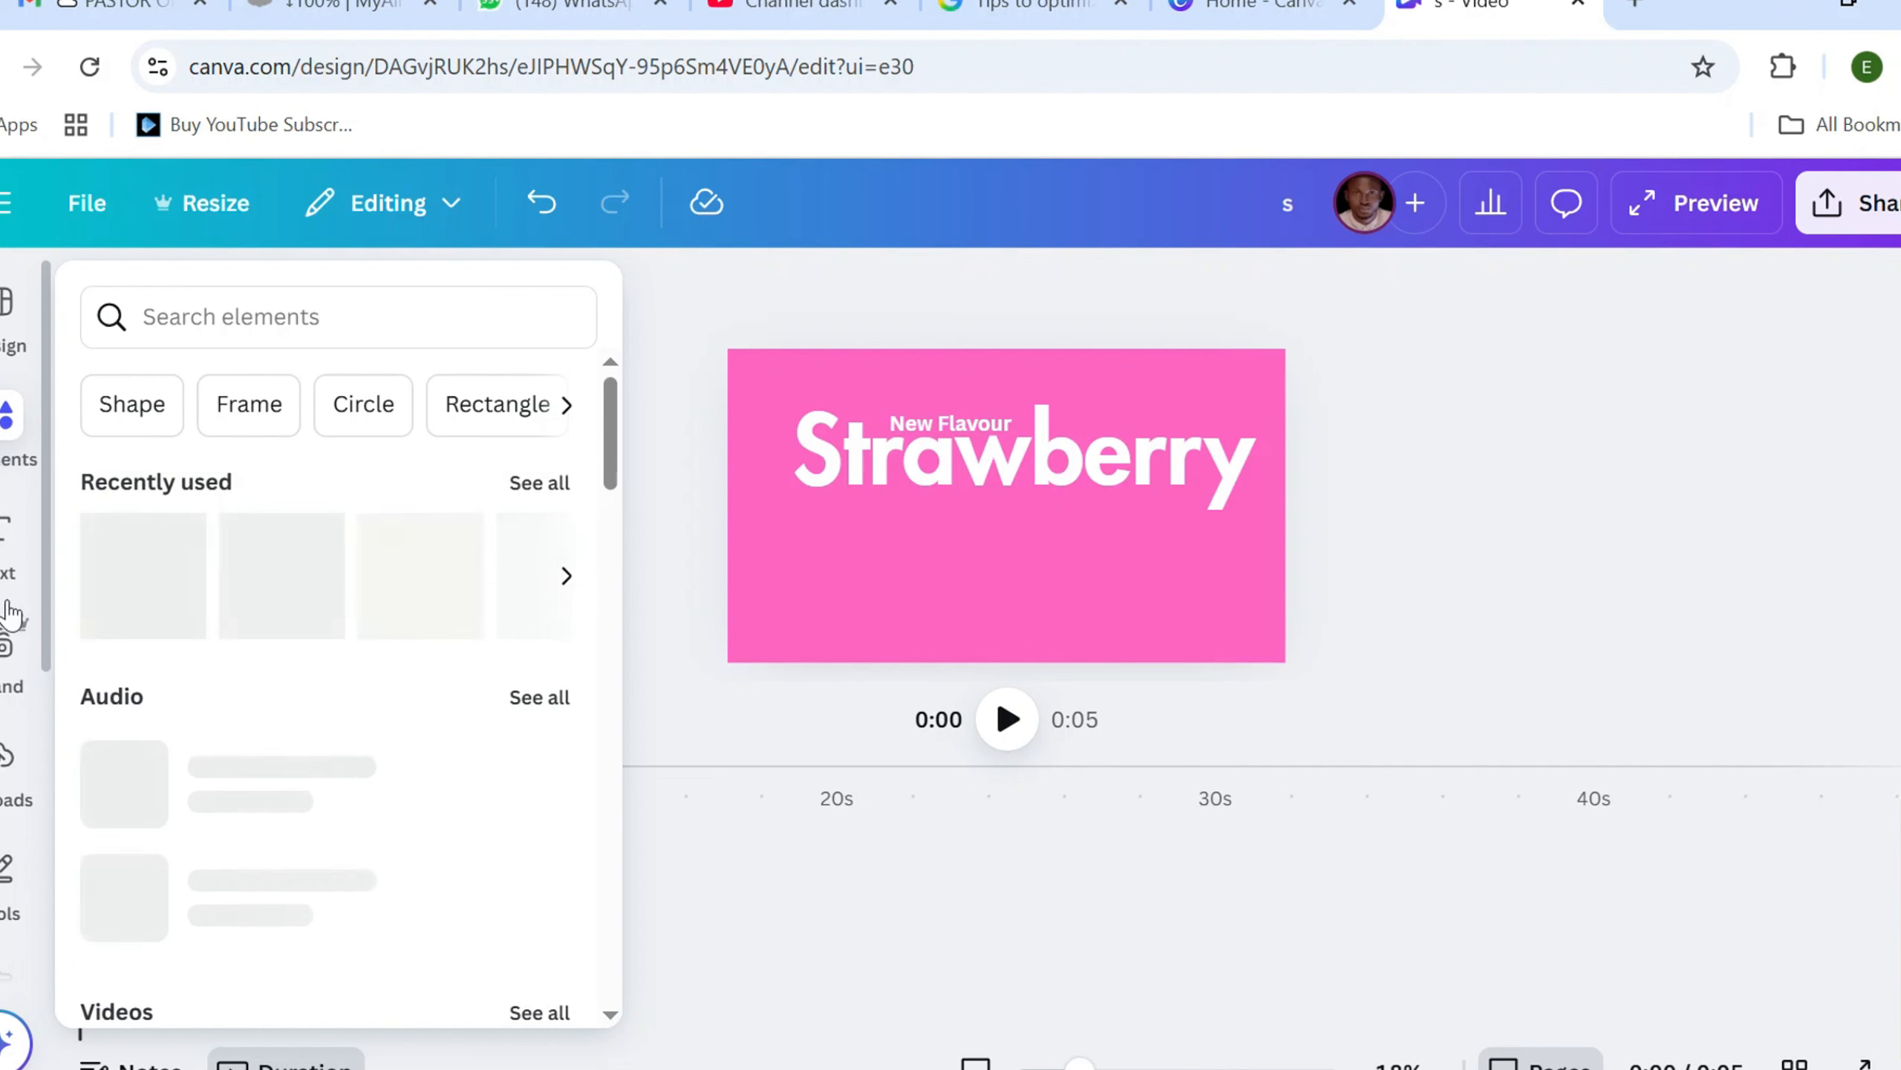
Search the elements for "strawberries" and add the single whole strawberry graphic to the page
click(6, 420)
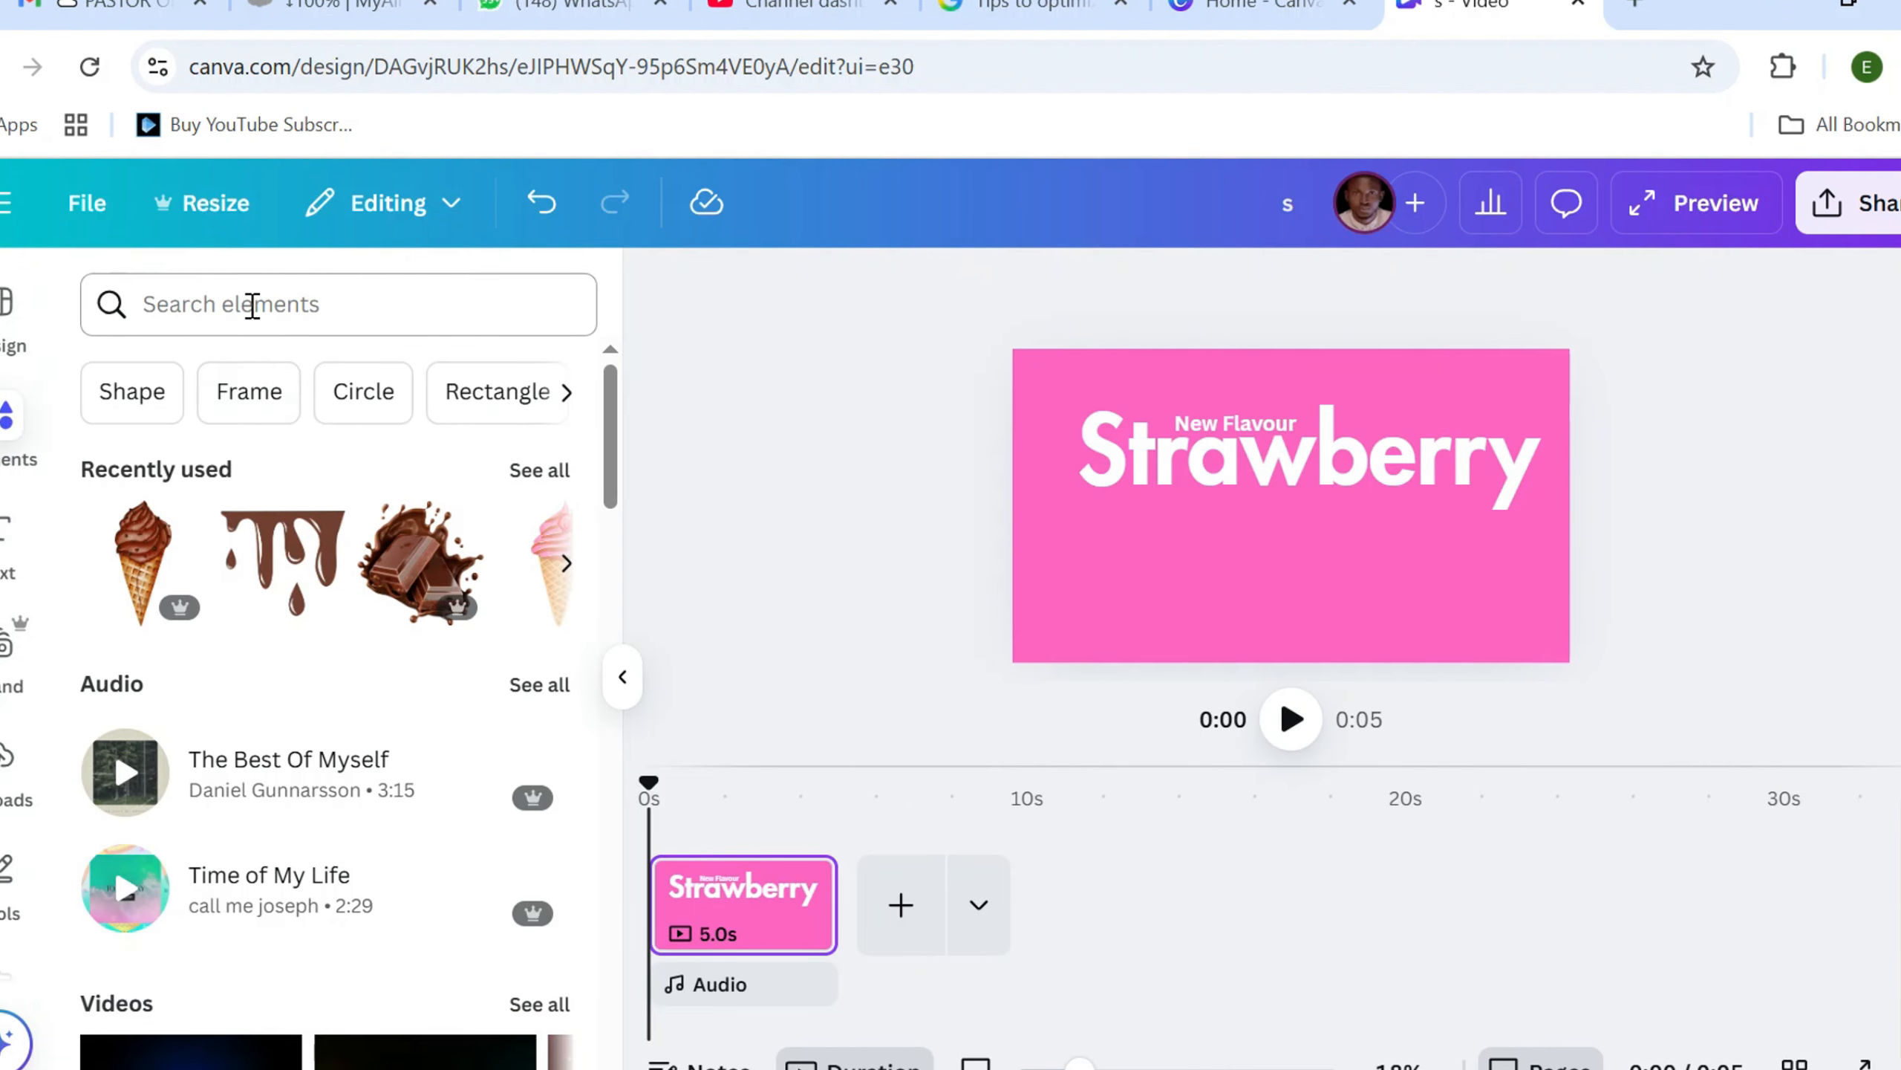
click(253, 305)
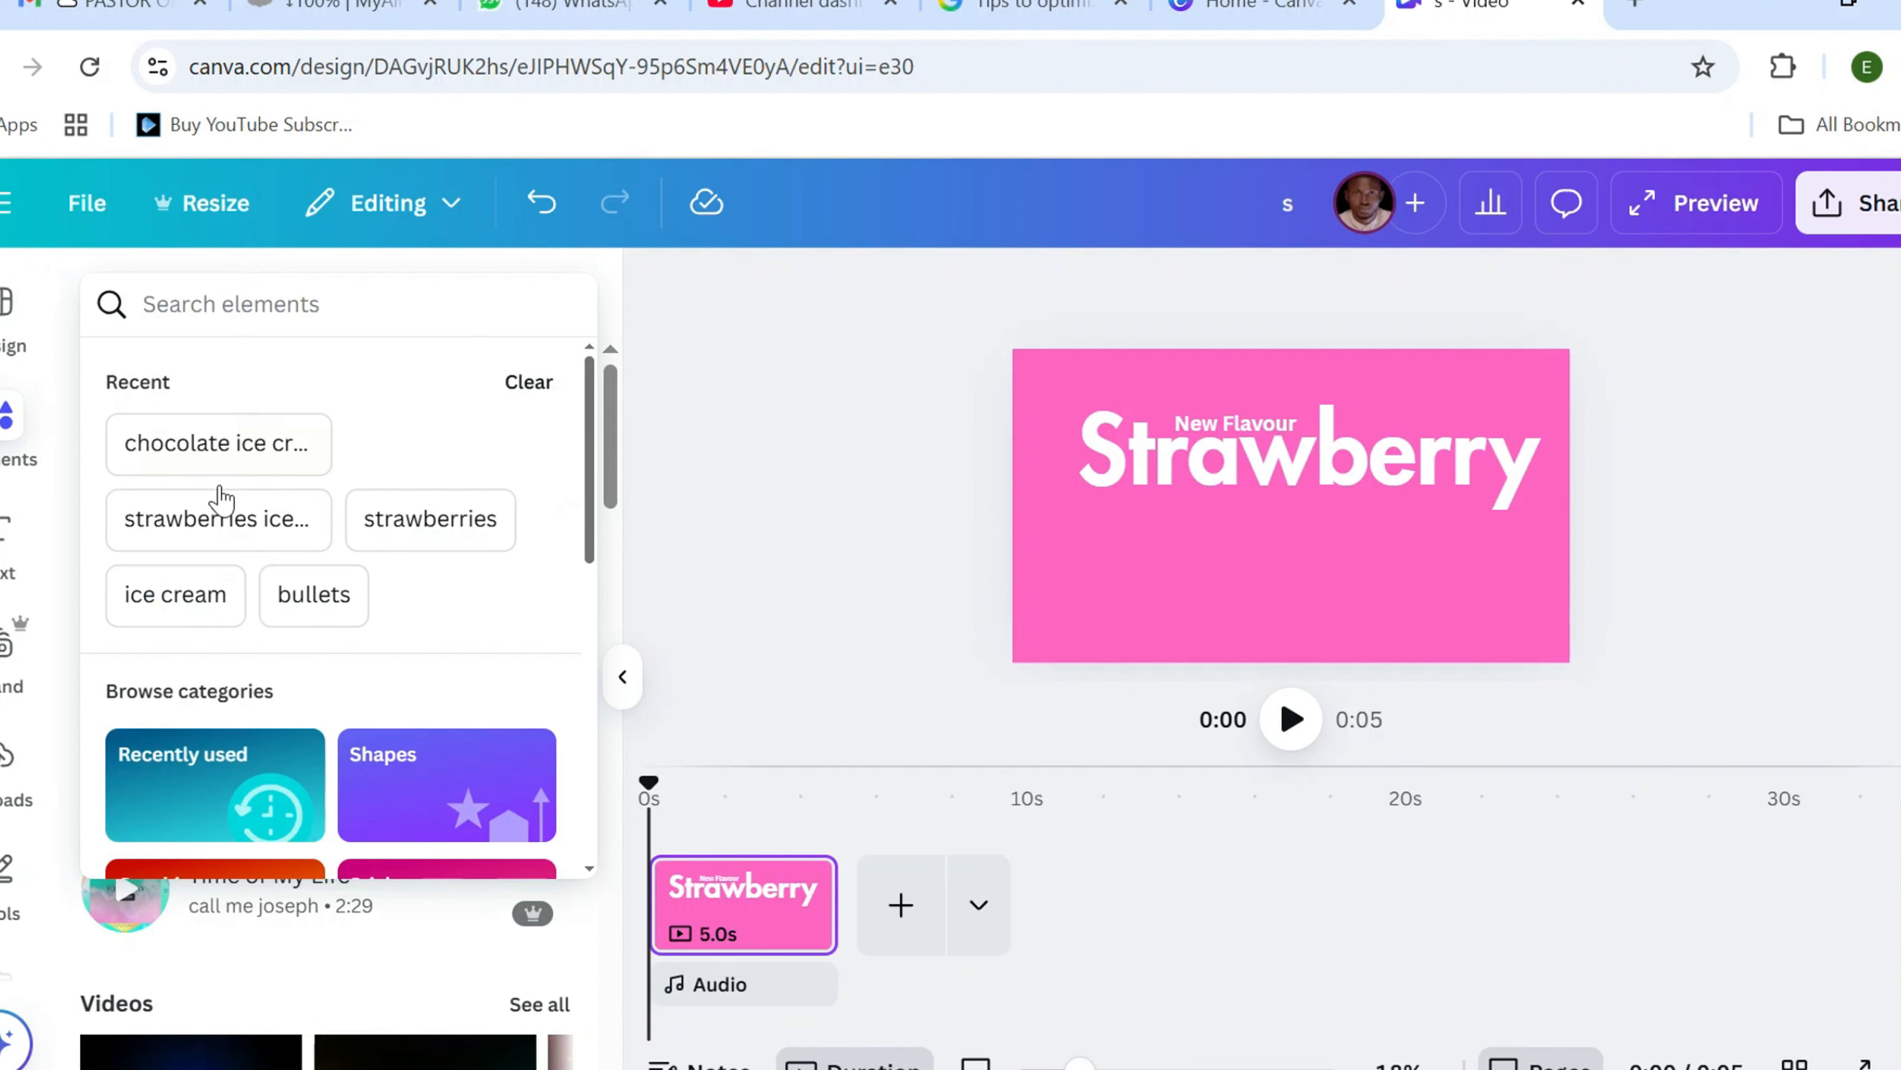
click(425, 518)
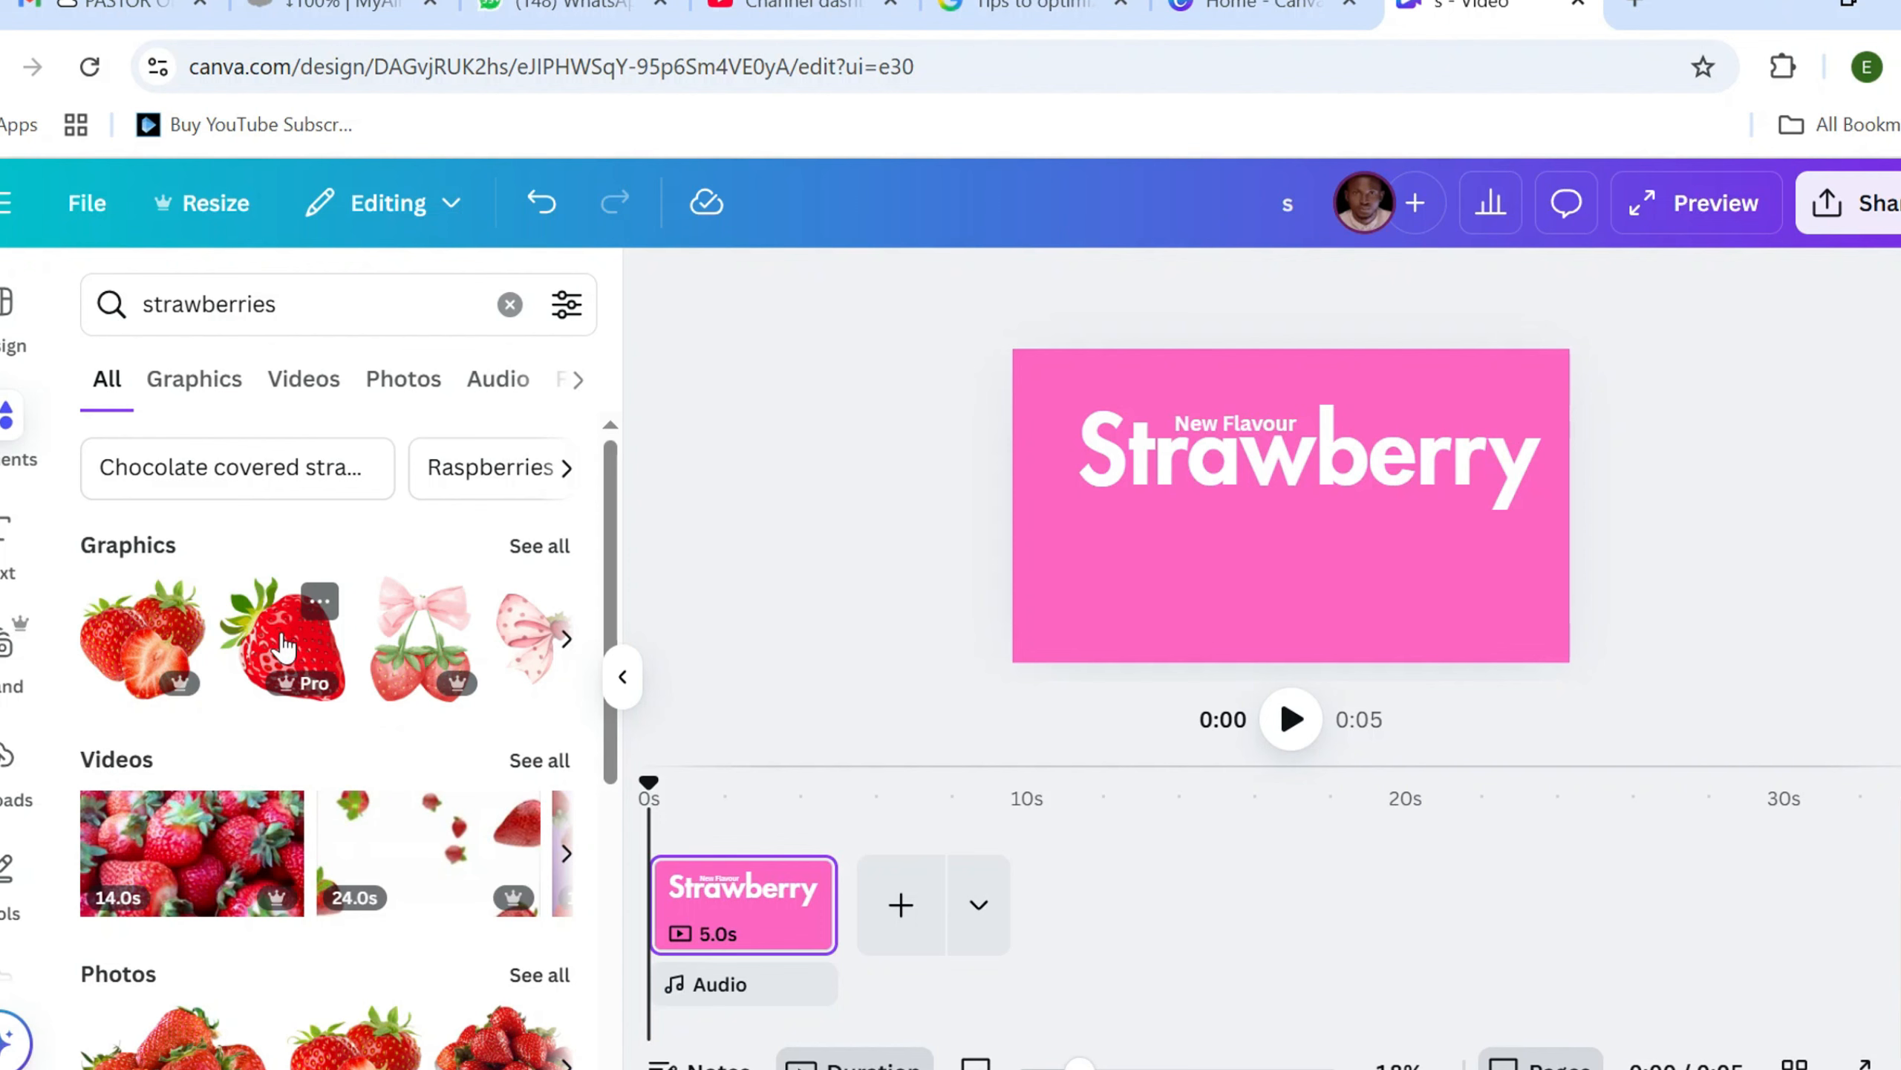
click(283, 646)
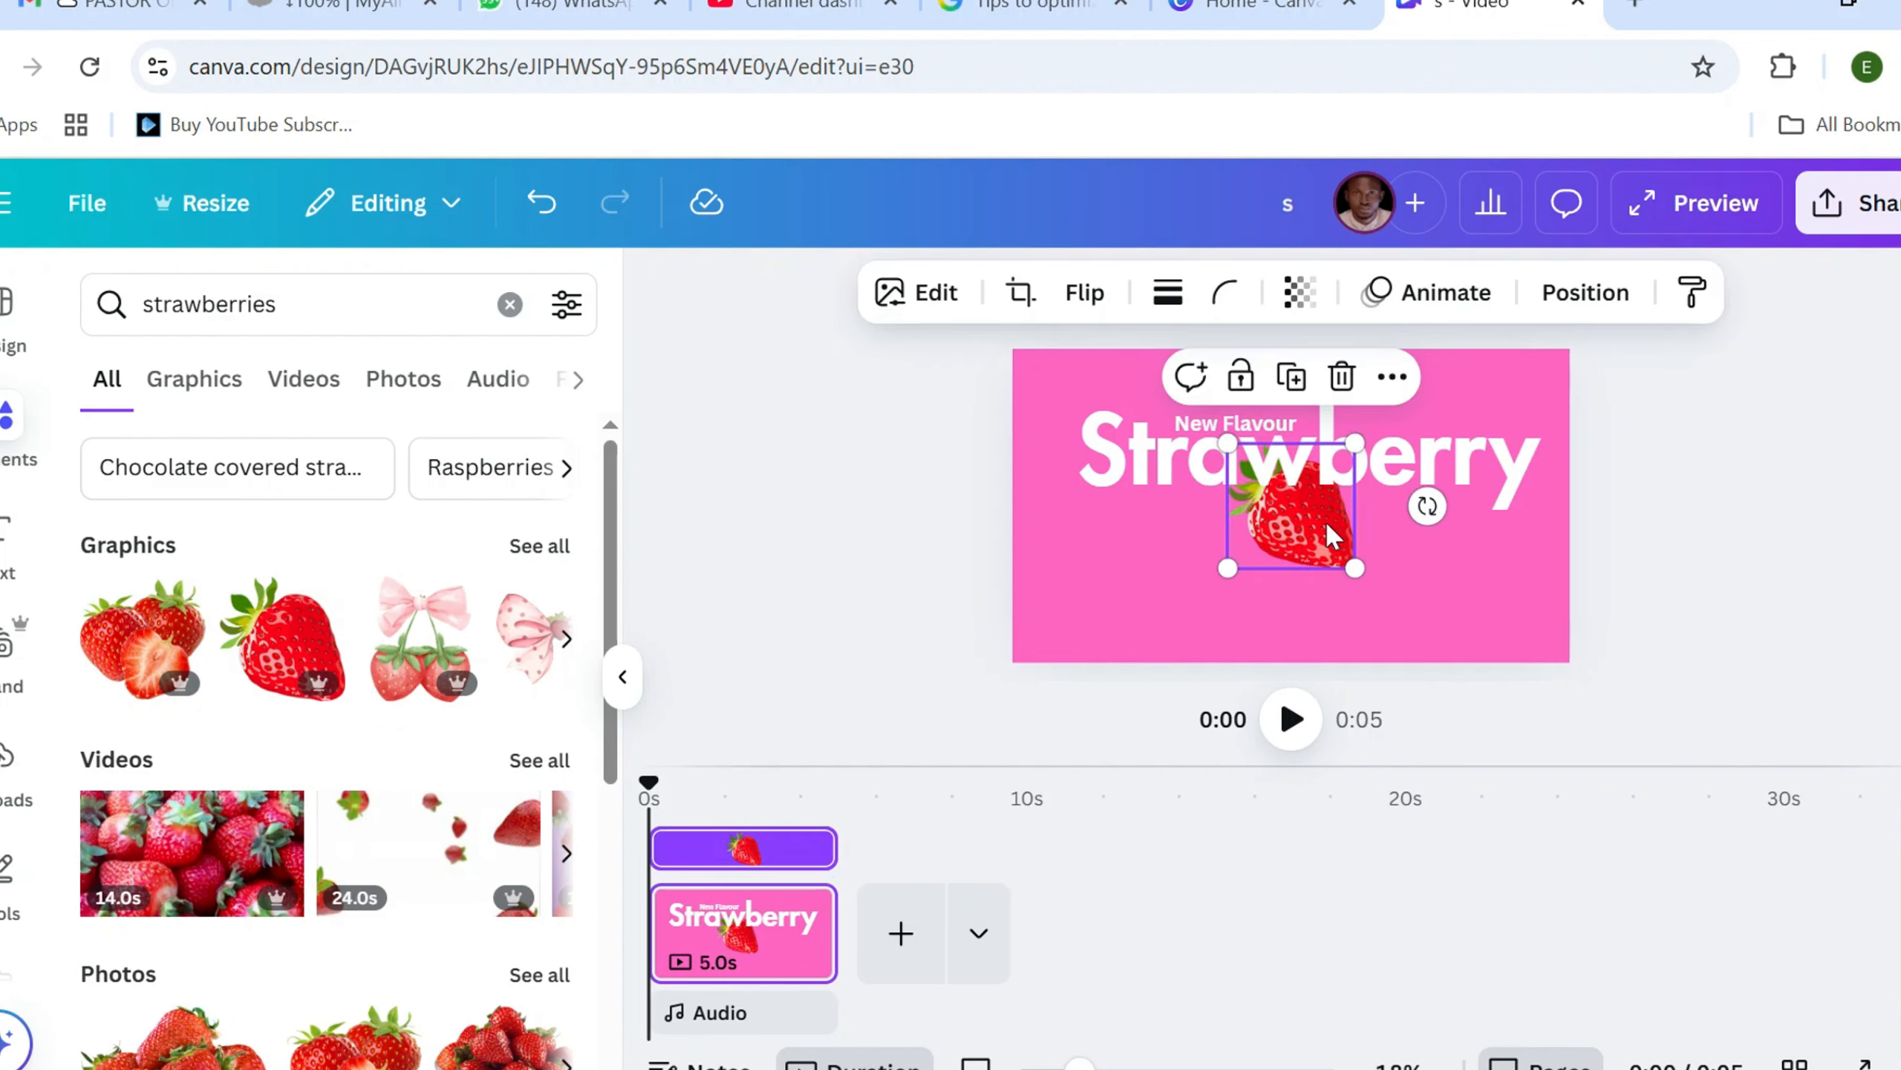
Shrink the strawberry in the page's lower-left area and place copies near the upper-right corner and, slightly larger, the lower-right corner
drag(1335, 539, 1138, 544)
drag(1142, 616, 1138, 656)
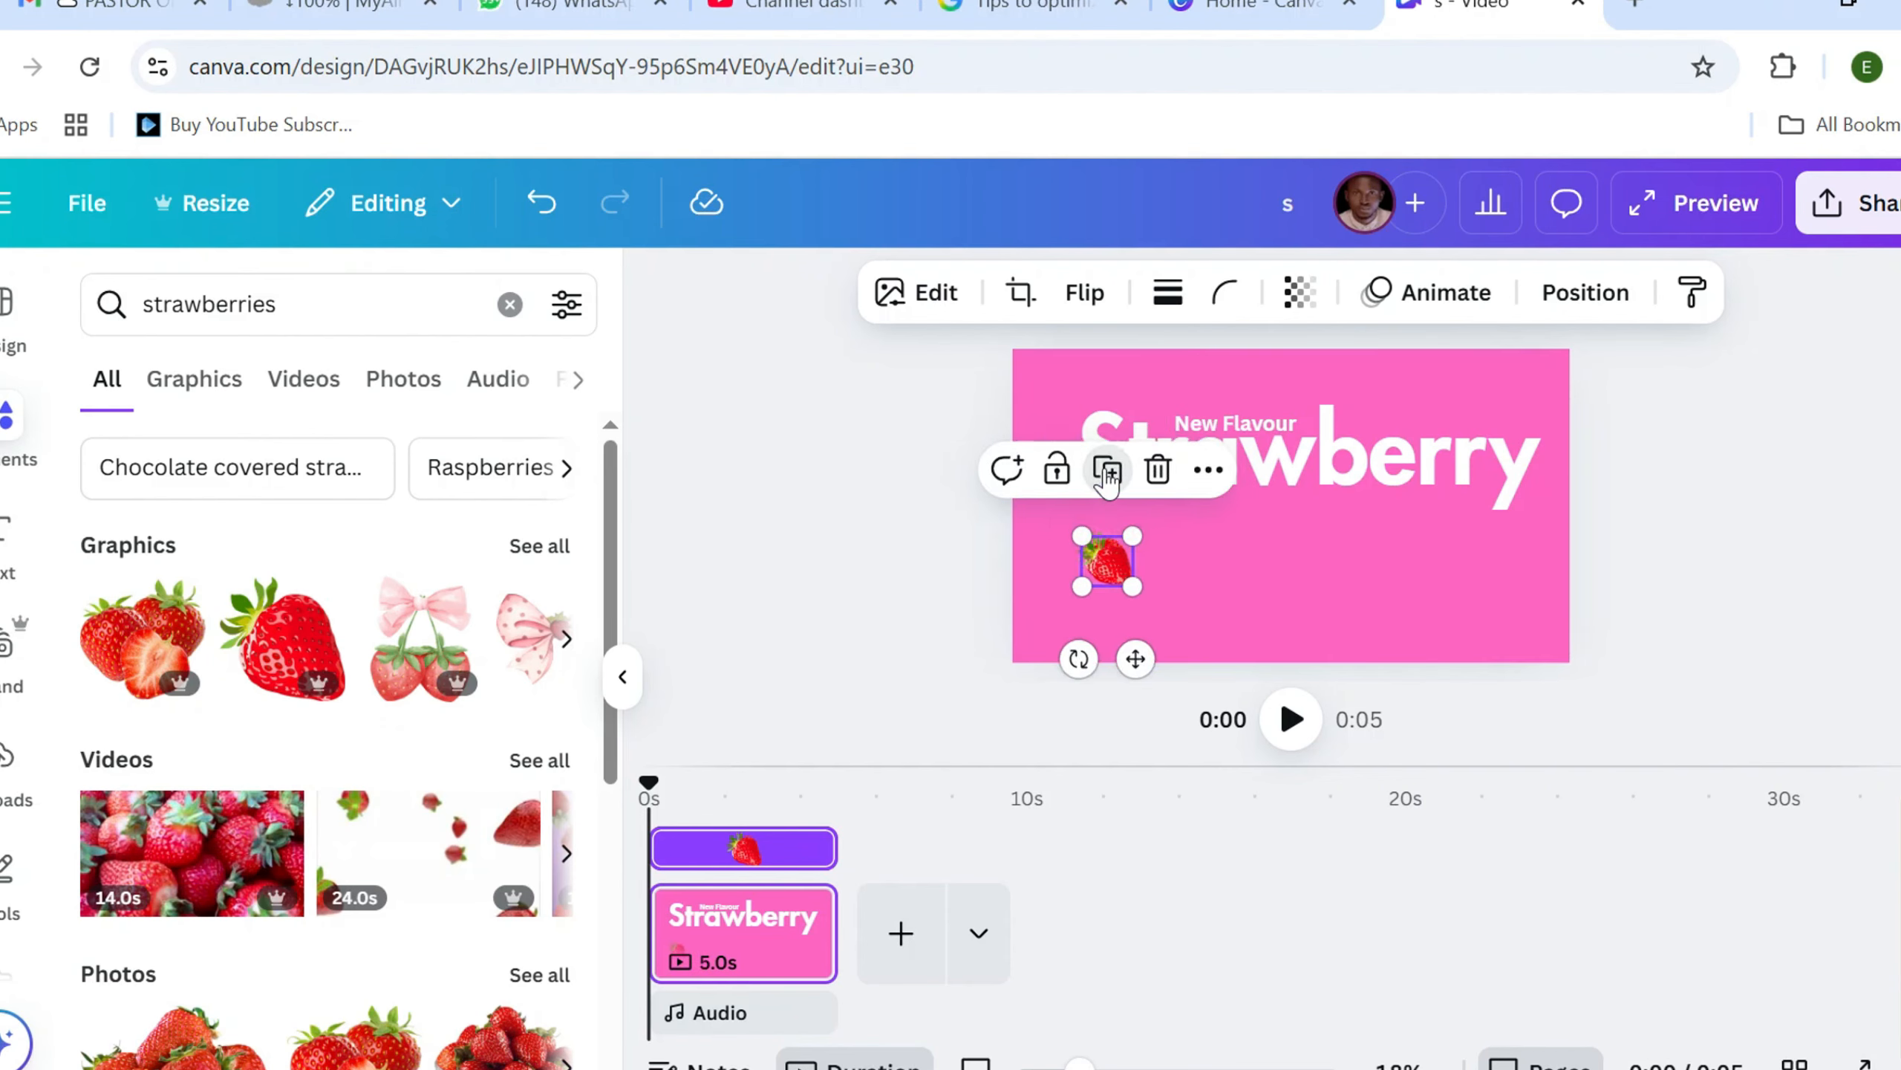
drag(1106, 570, 1516, 649)
click(1448, 498)
drag(1484, 627, 1476, 610)
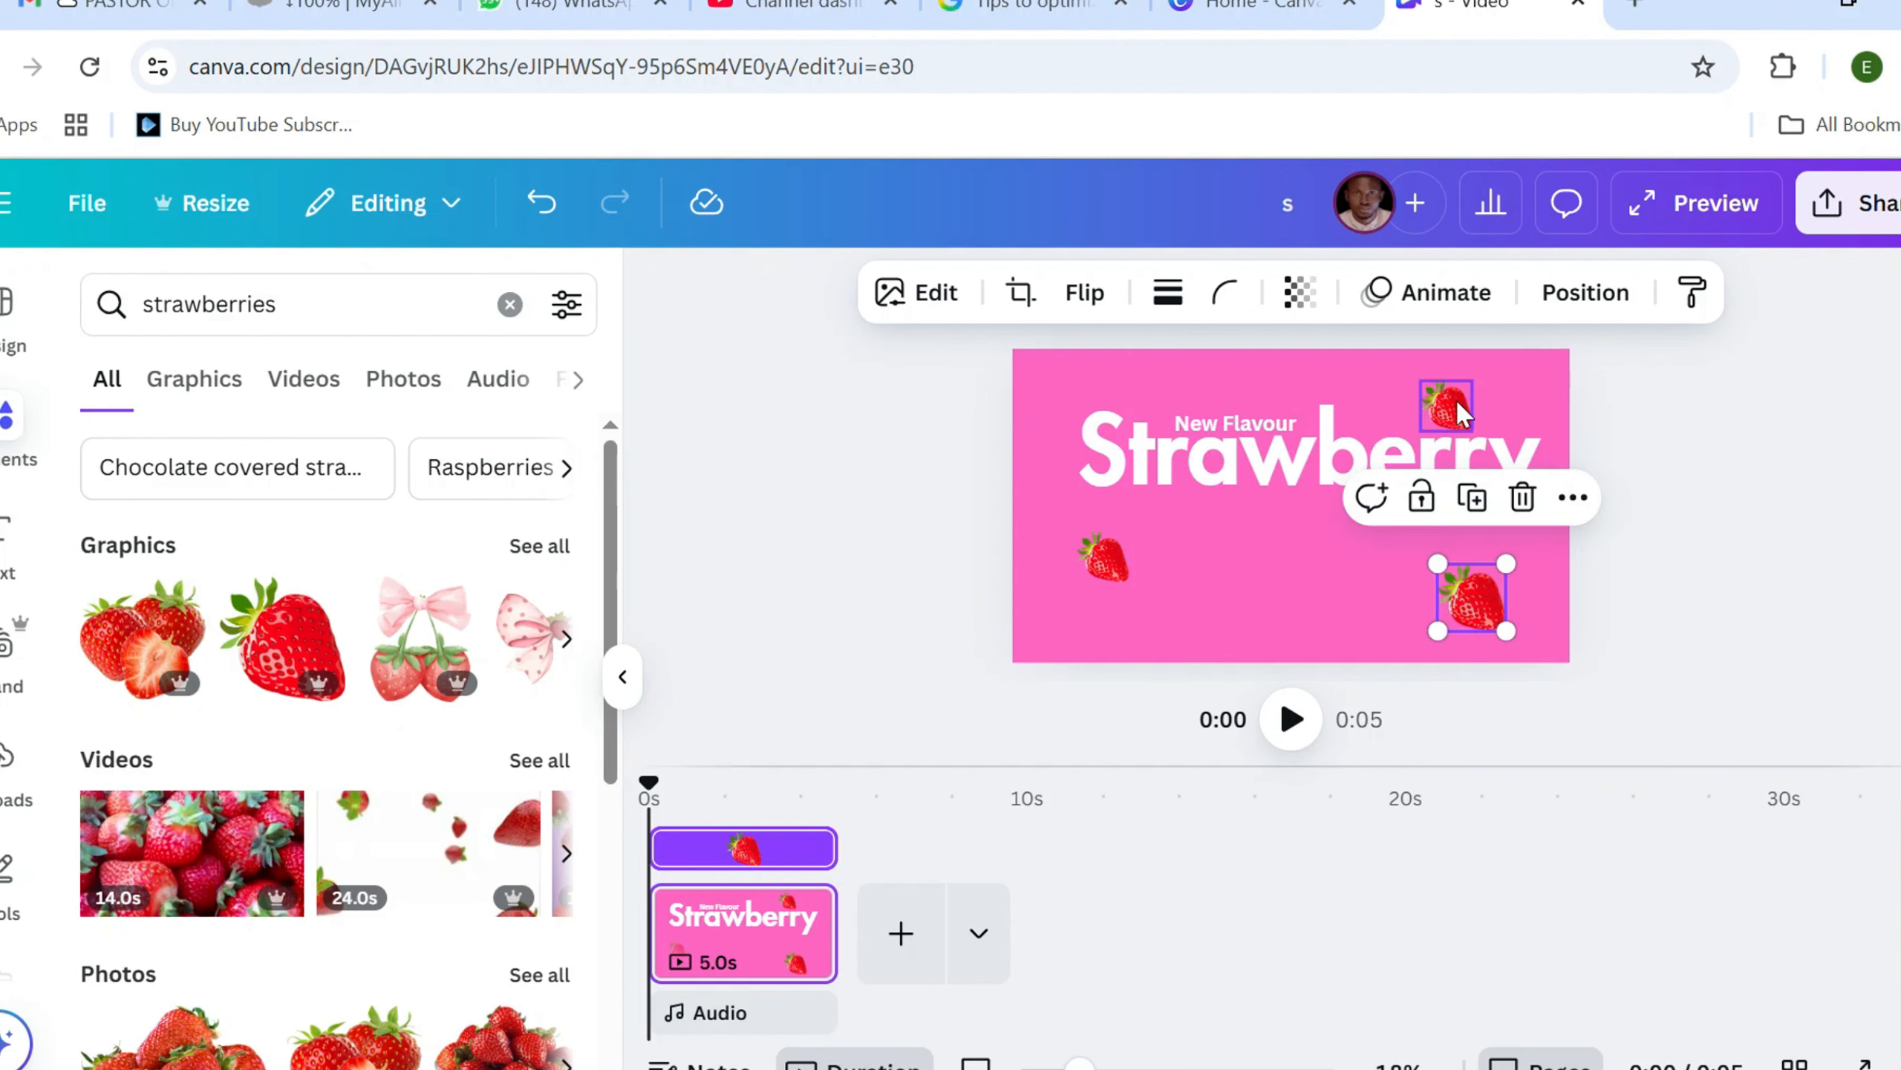
Move the upper-right strawberry slightly up and outward, tilt it a little clockwise and keep it small above the heading's end
click(1437, 411)
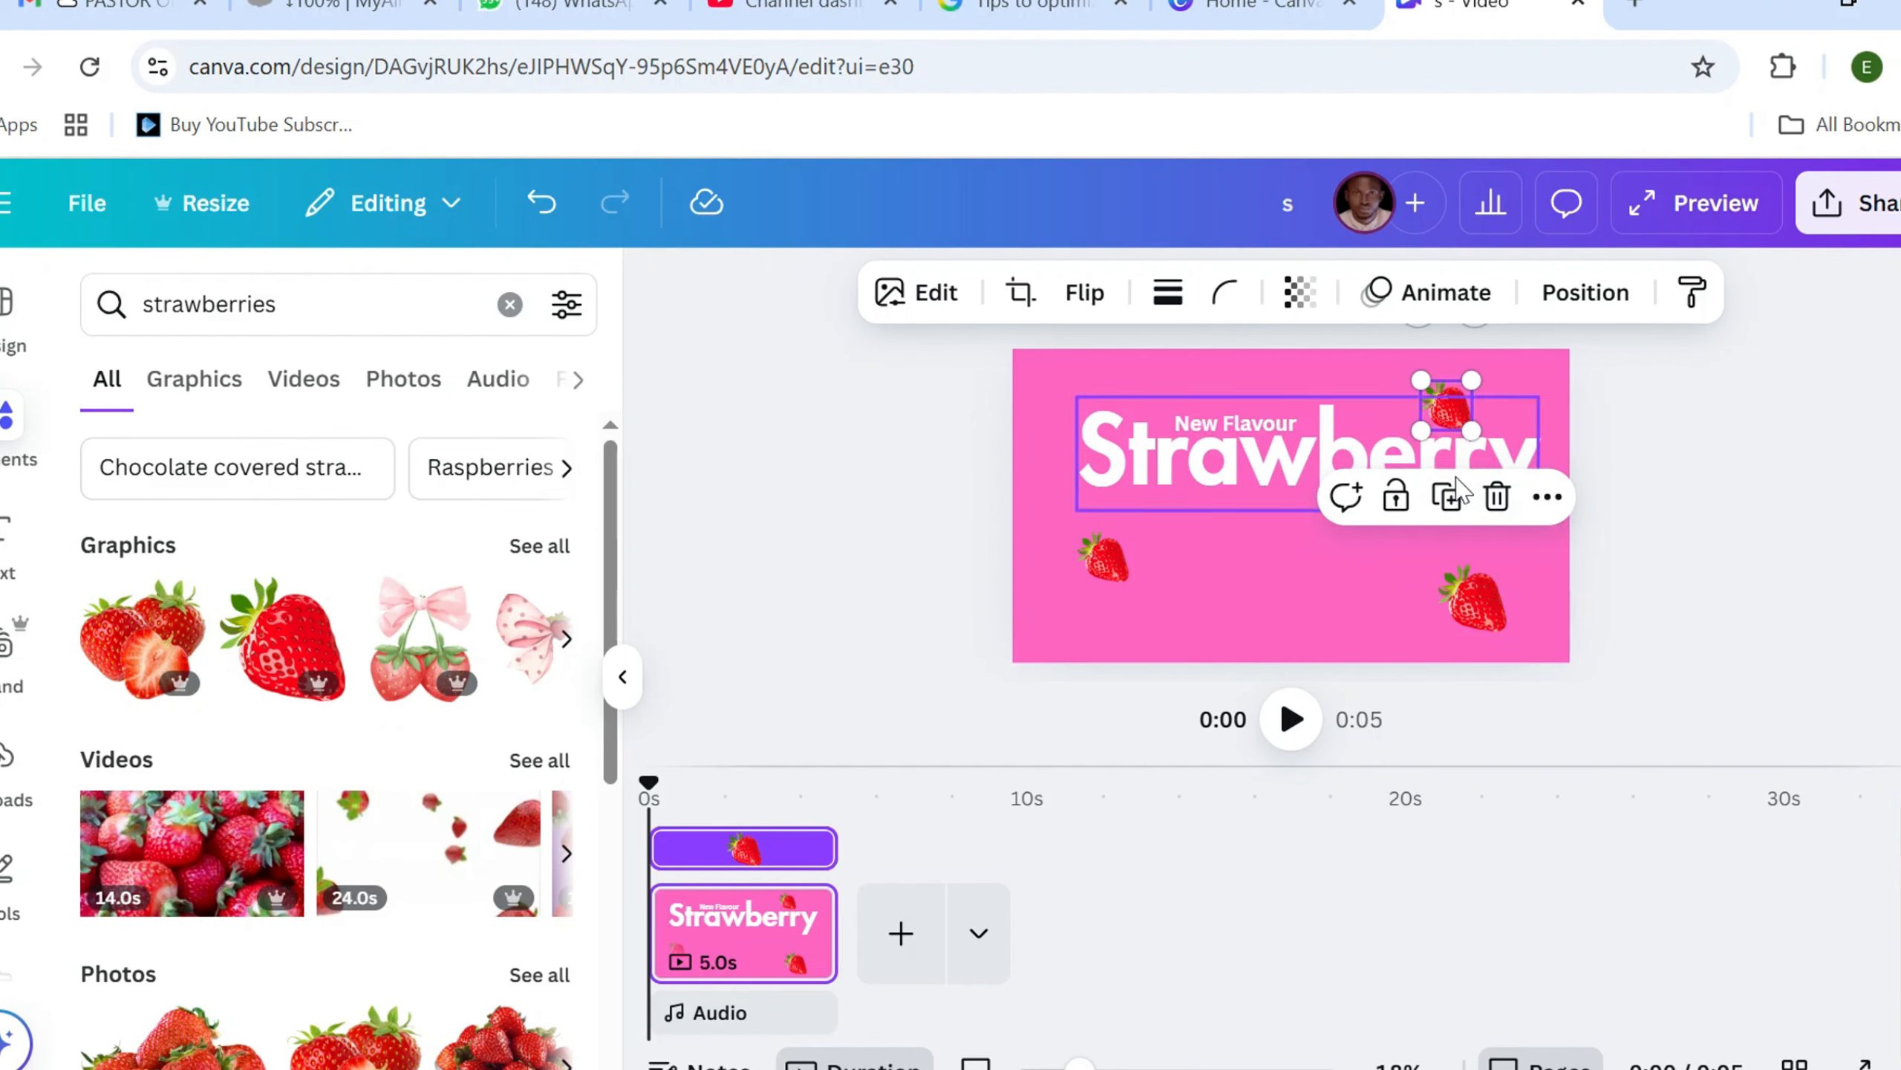
click(1642, 492)
click(1450, 425)
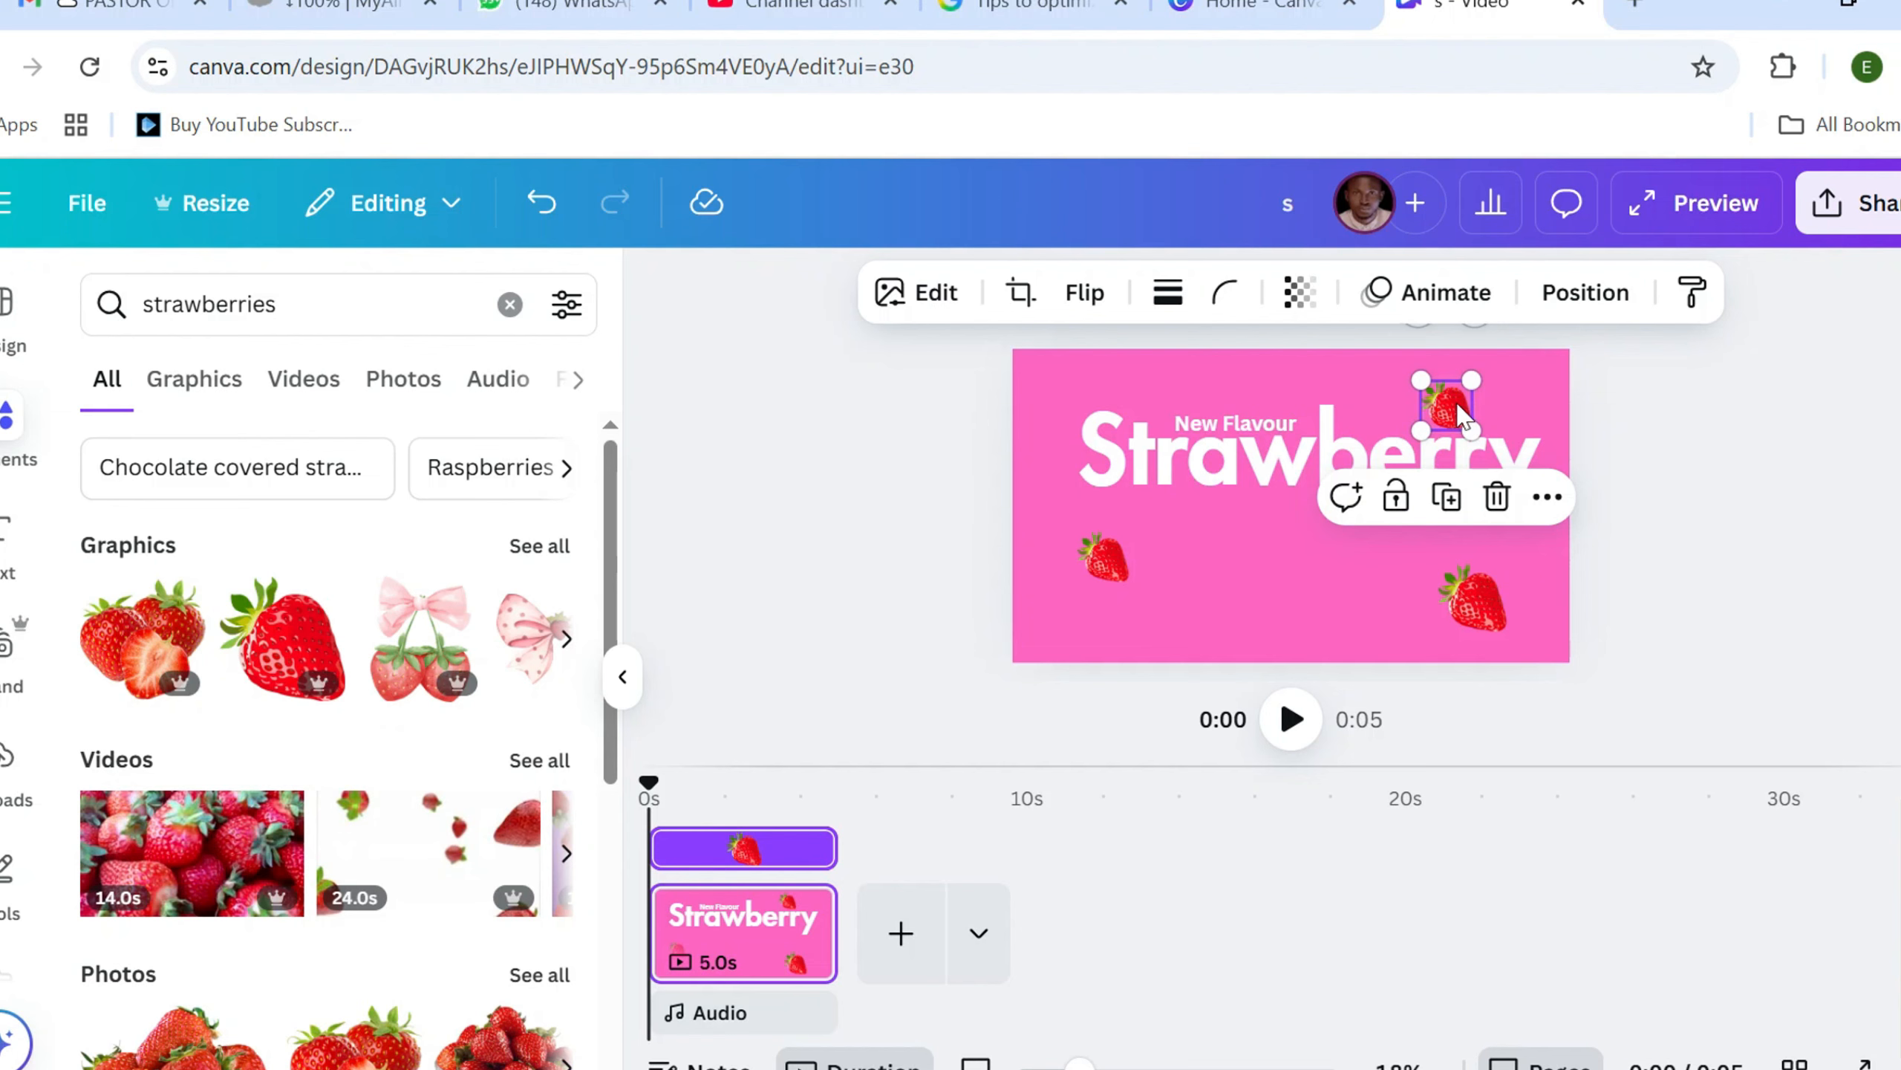
drag(1463, 416, 1464, 395)
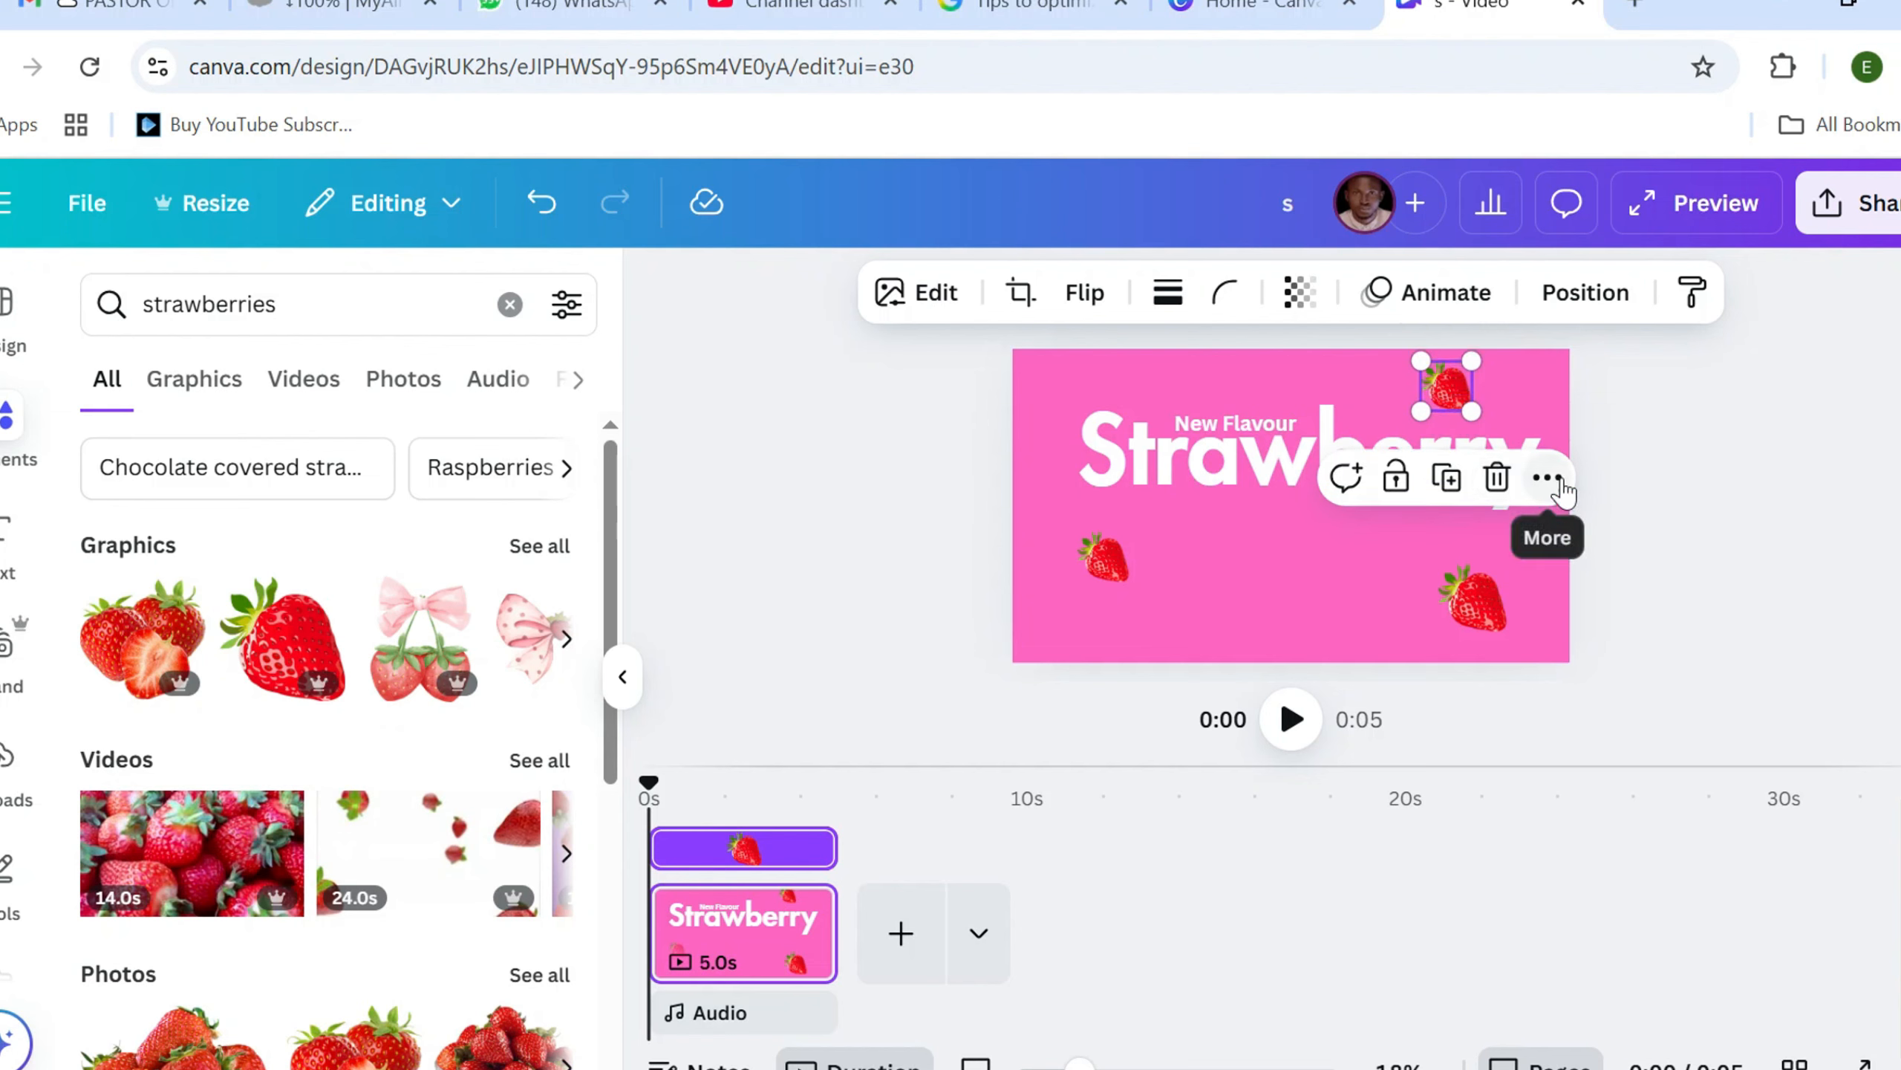
click(1543, 478)
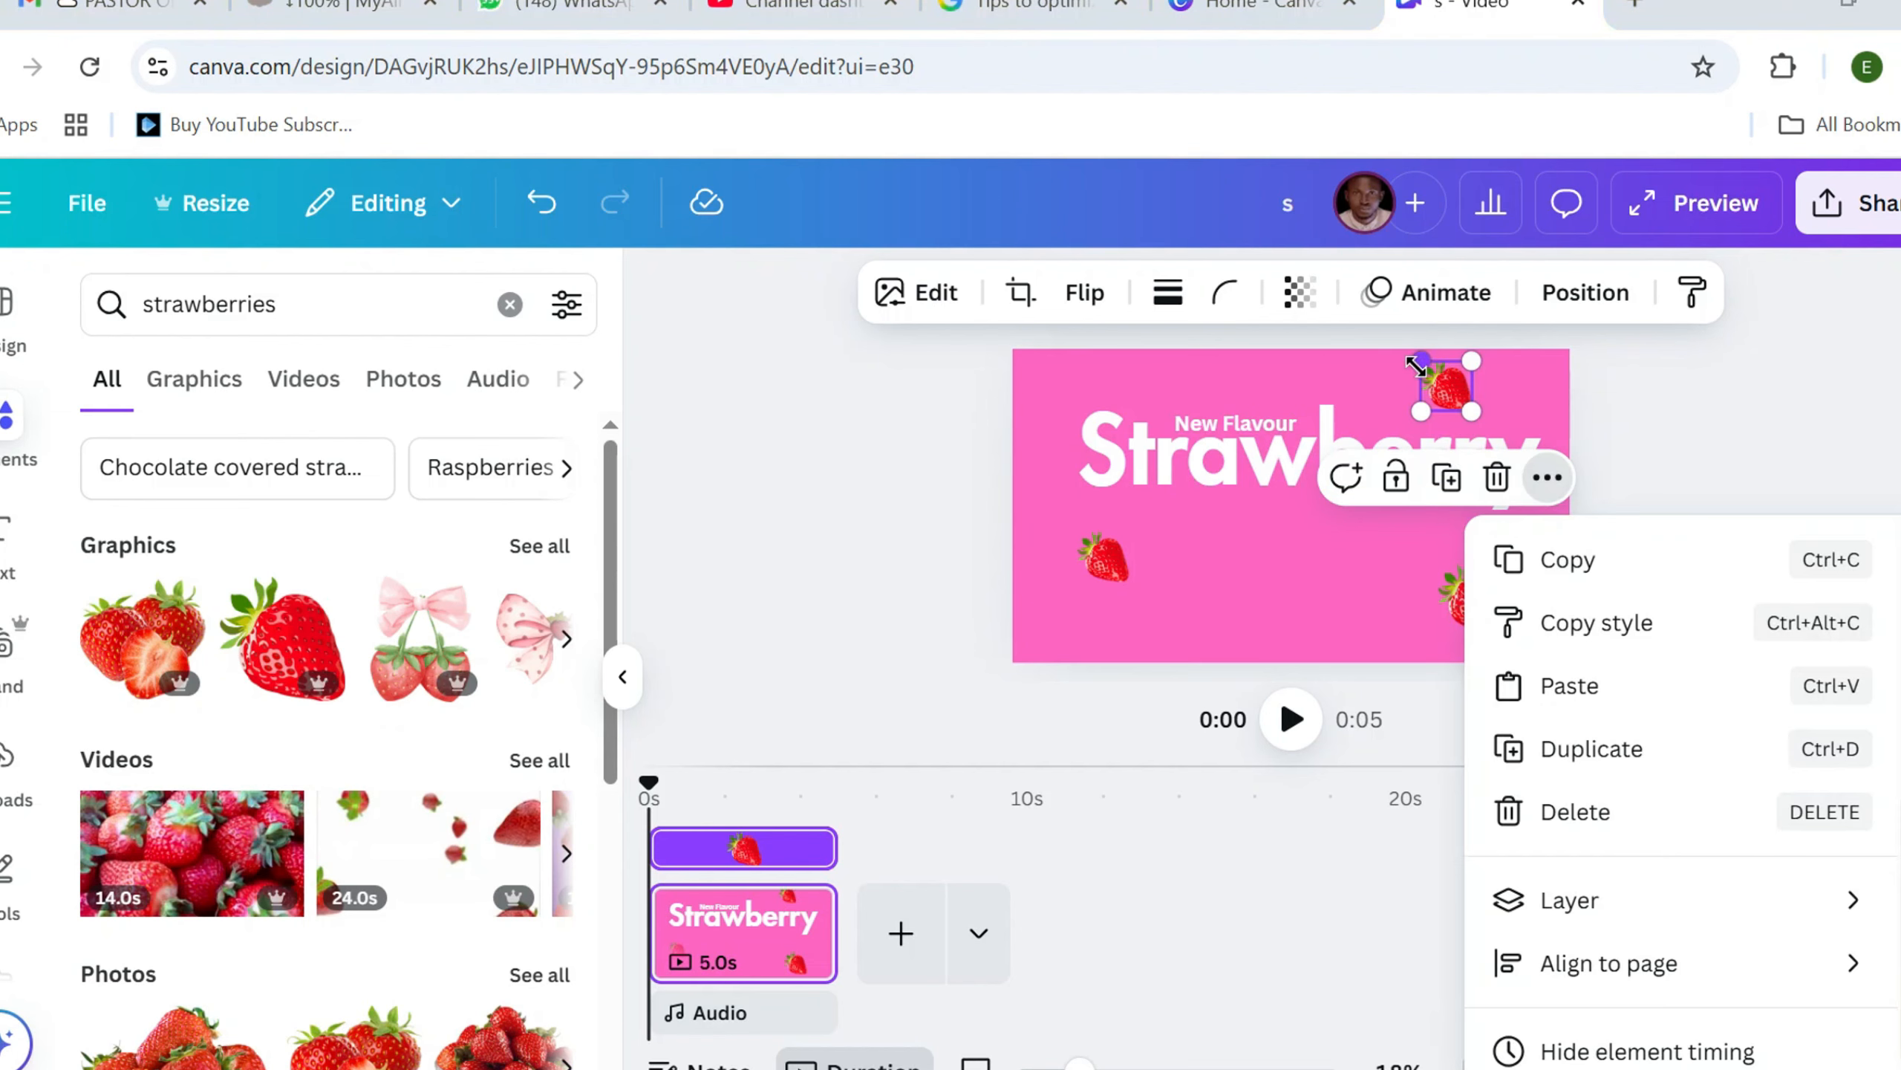
drag(1475, 407, 1507, 447)
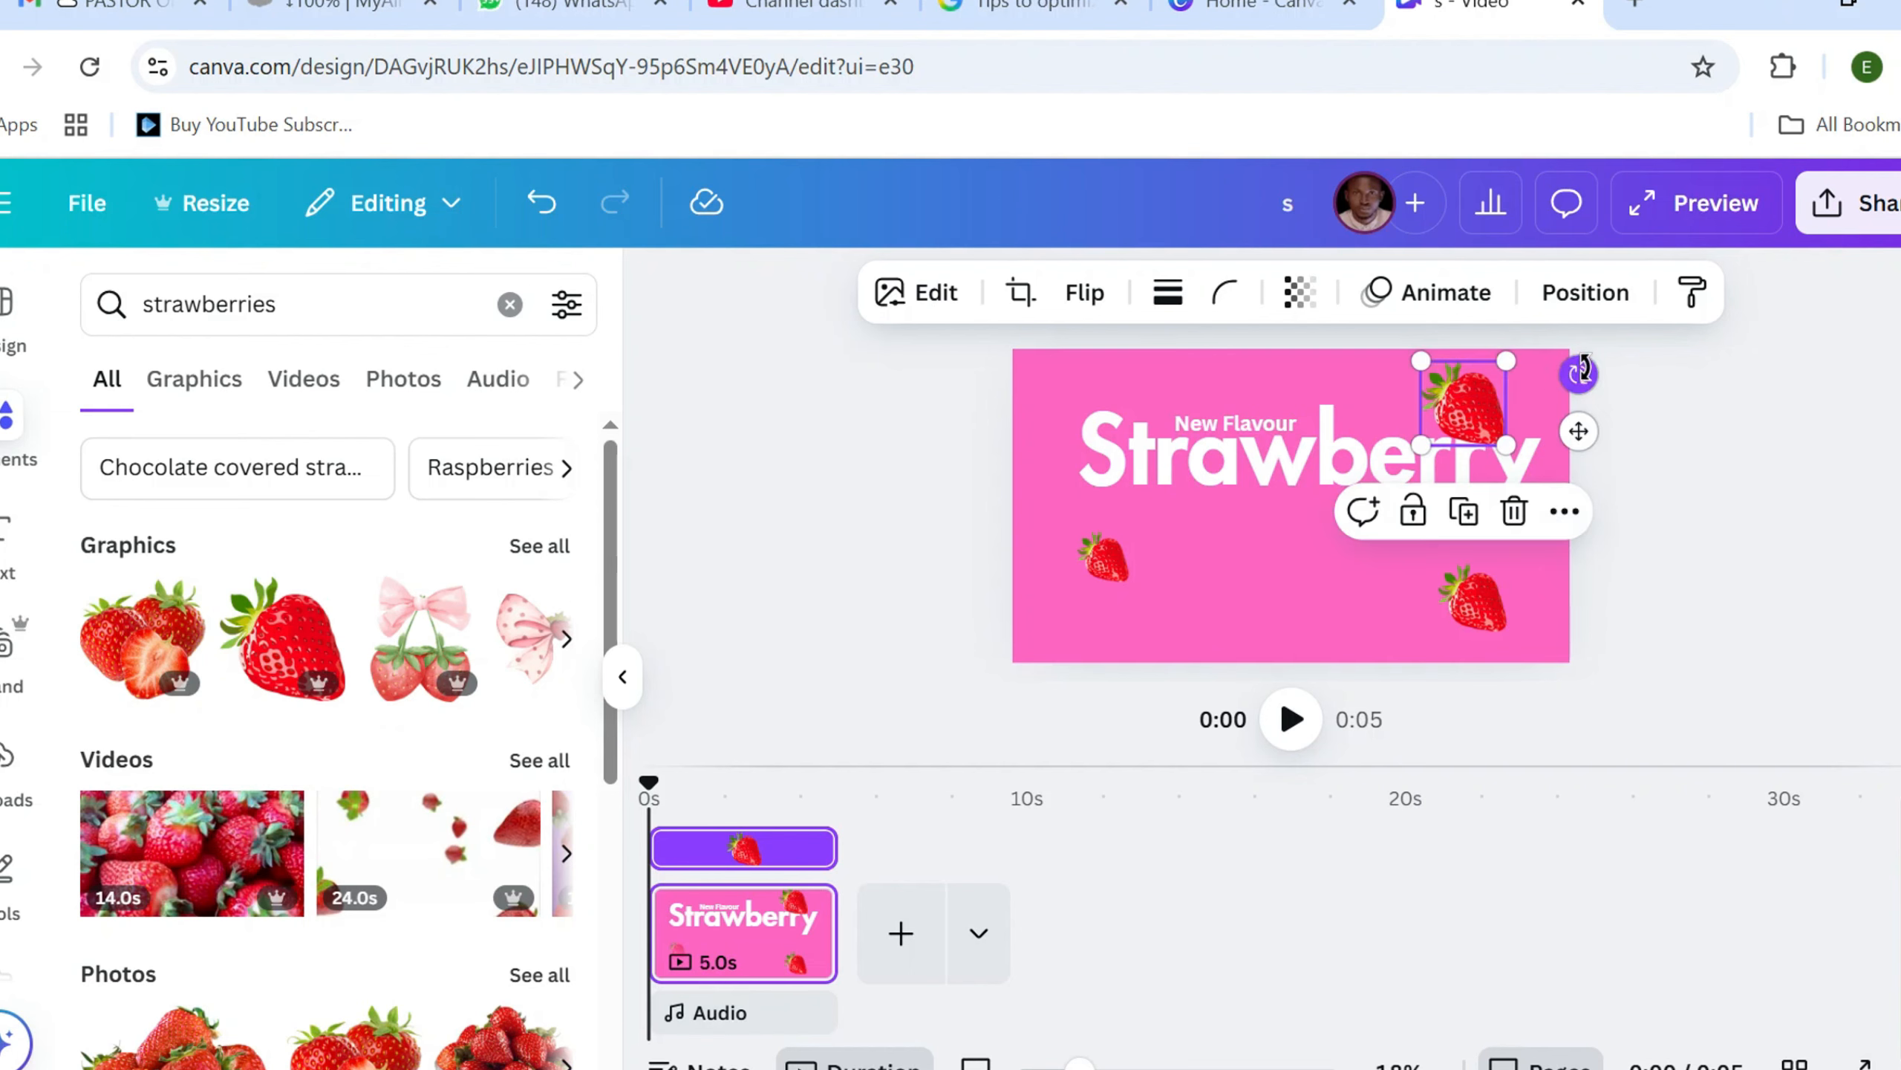
drag(1582, 371, 1519, 557)
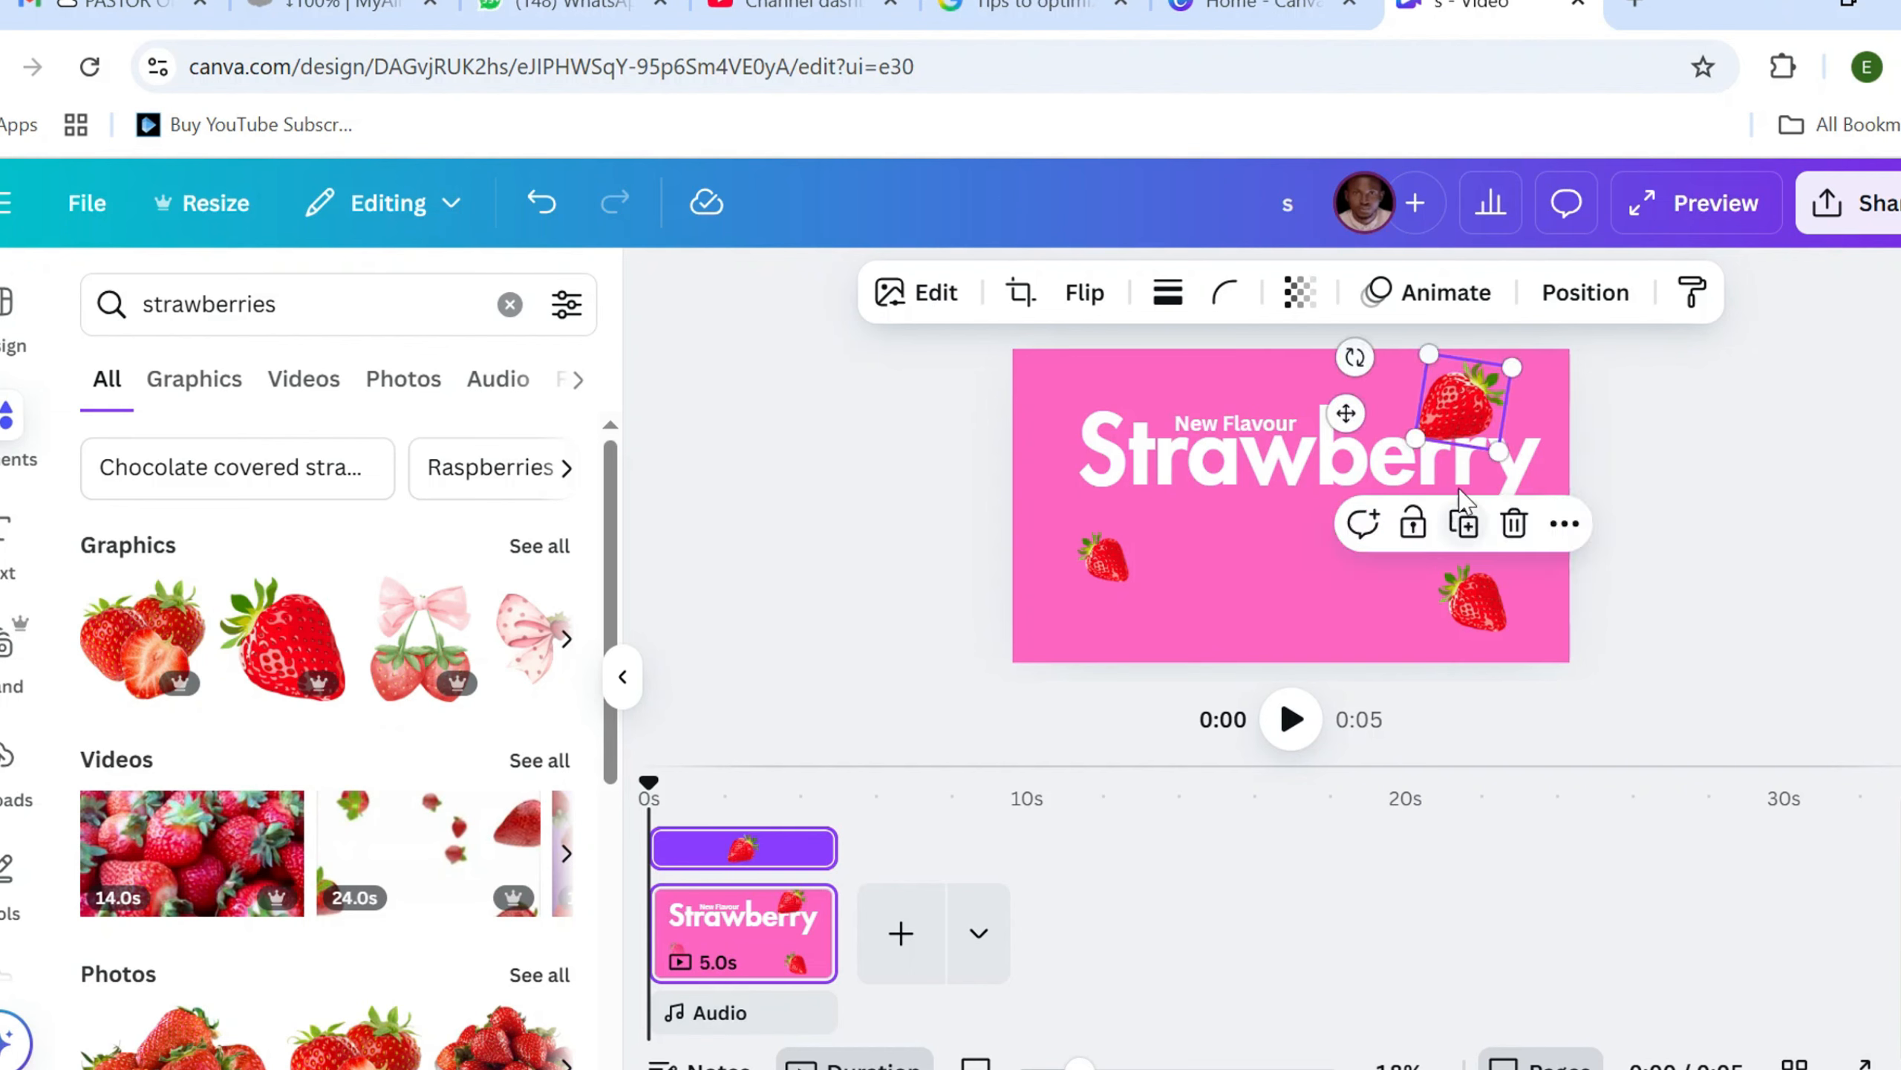
drag(1415, 442, 1471, 392)
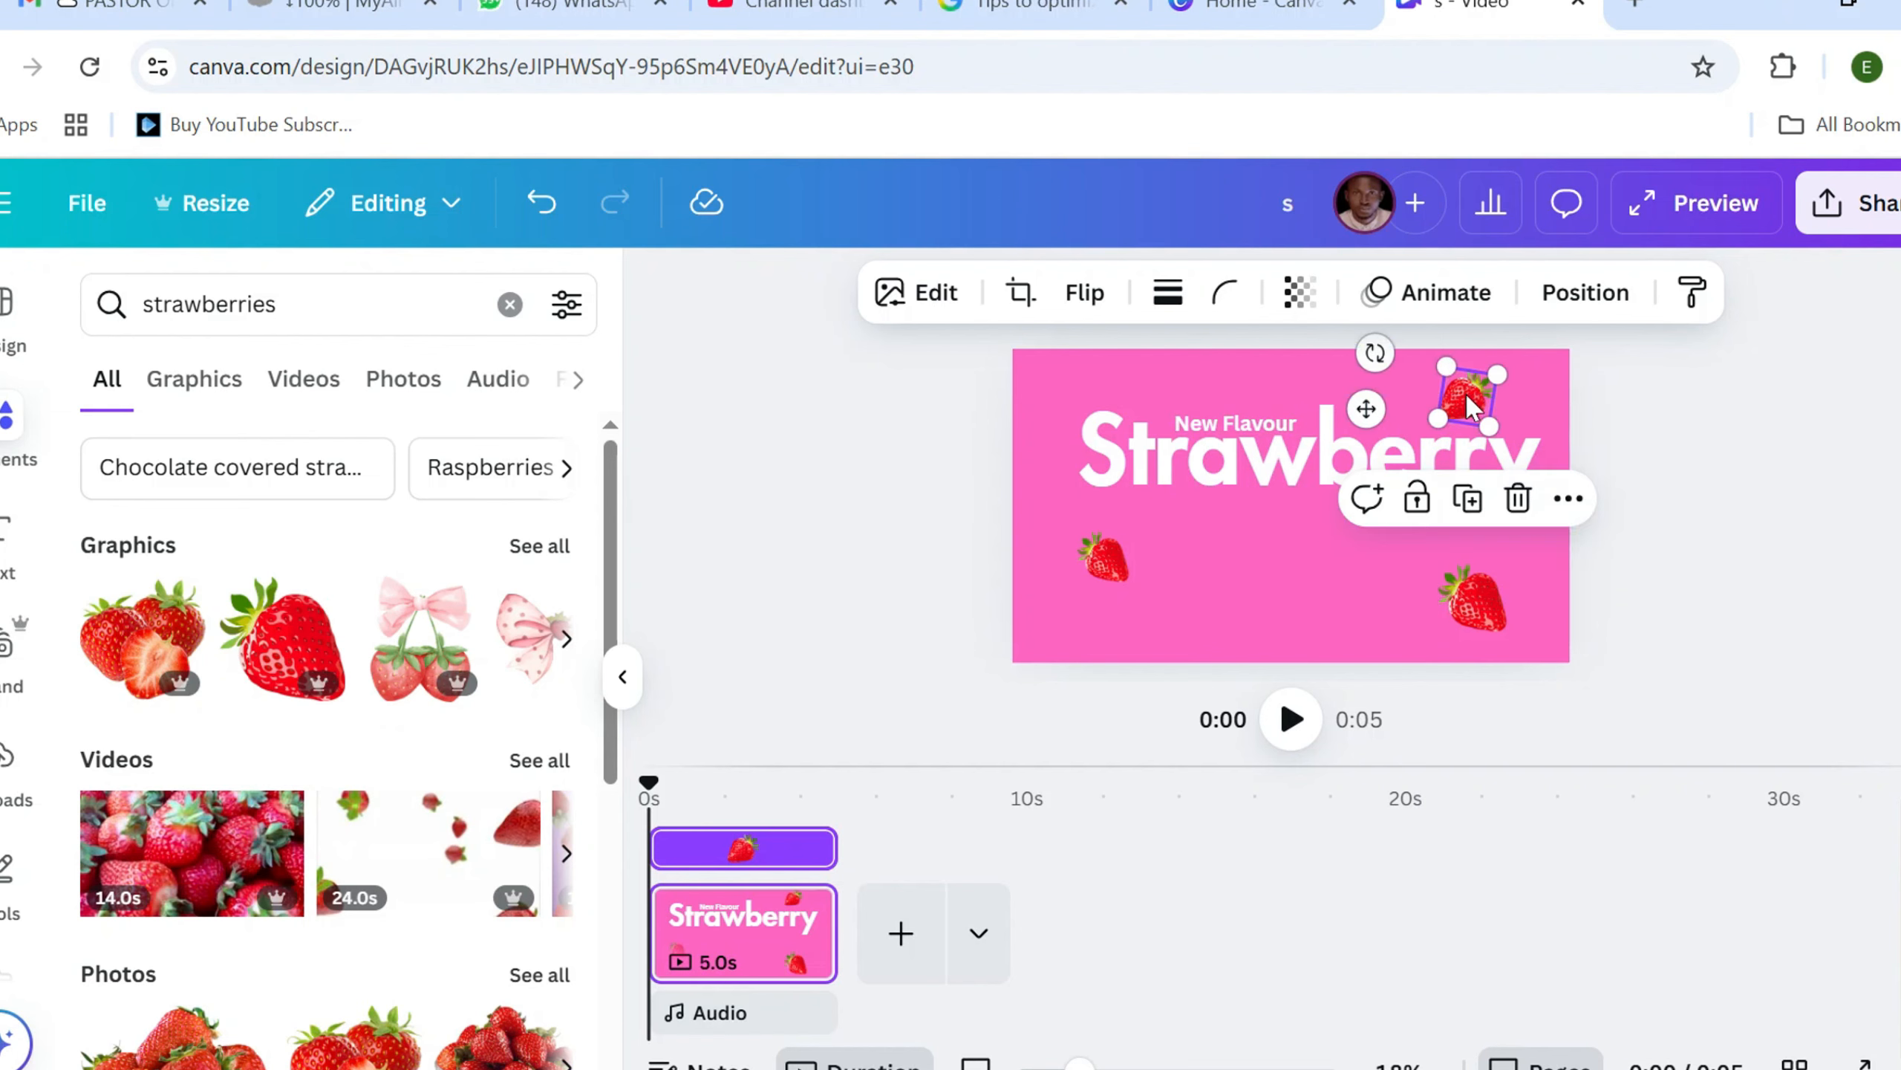
Move the lower-left strawberry slightly up, closer to the Strawberry heading
click(1110, 558)
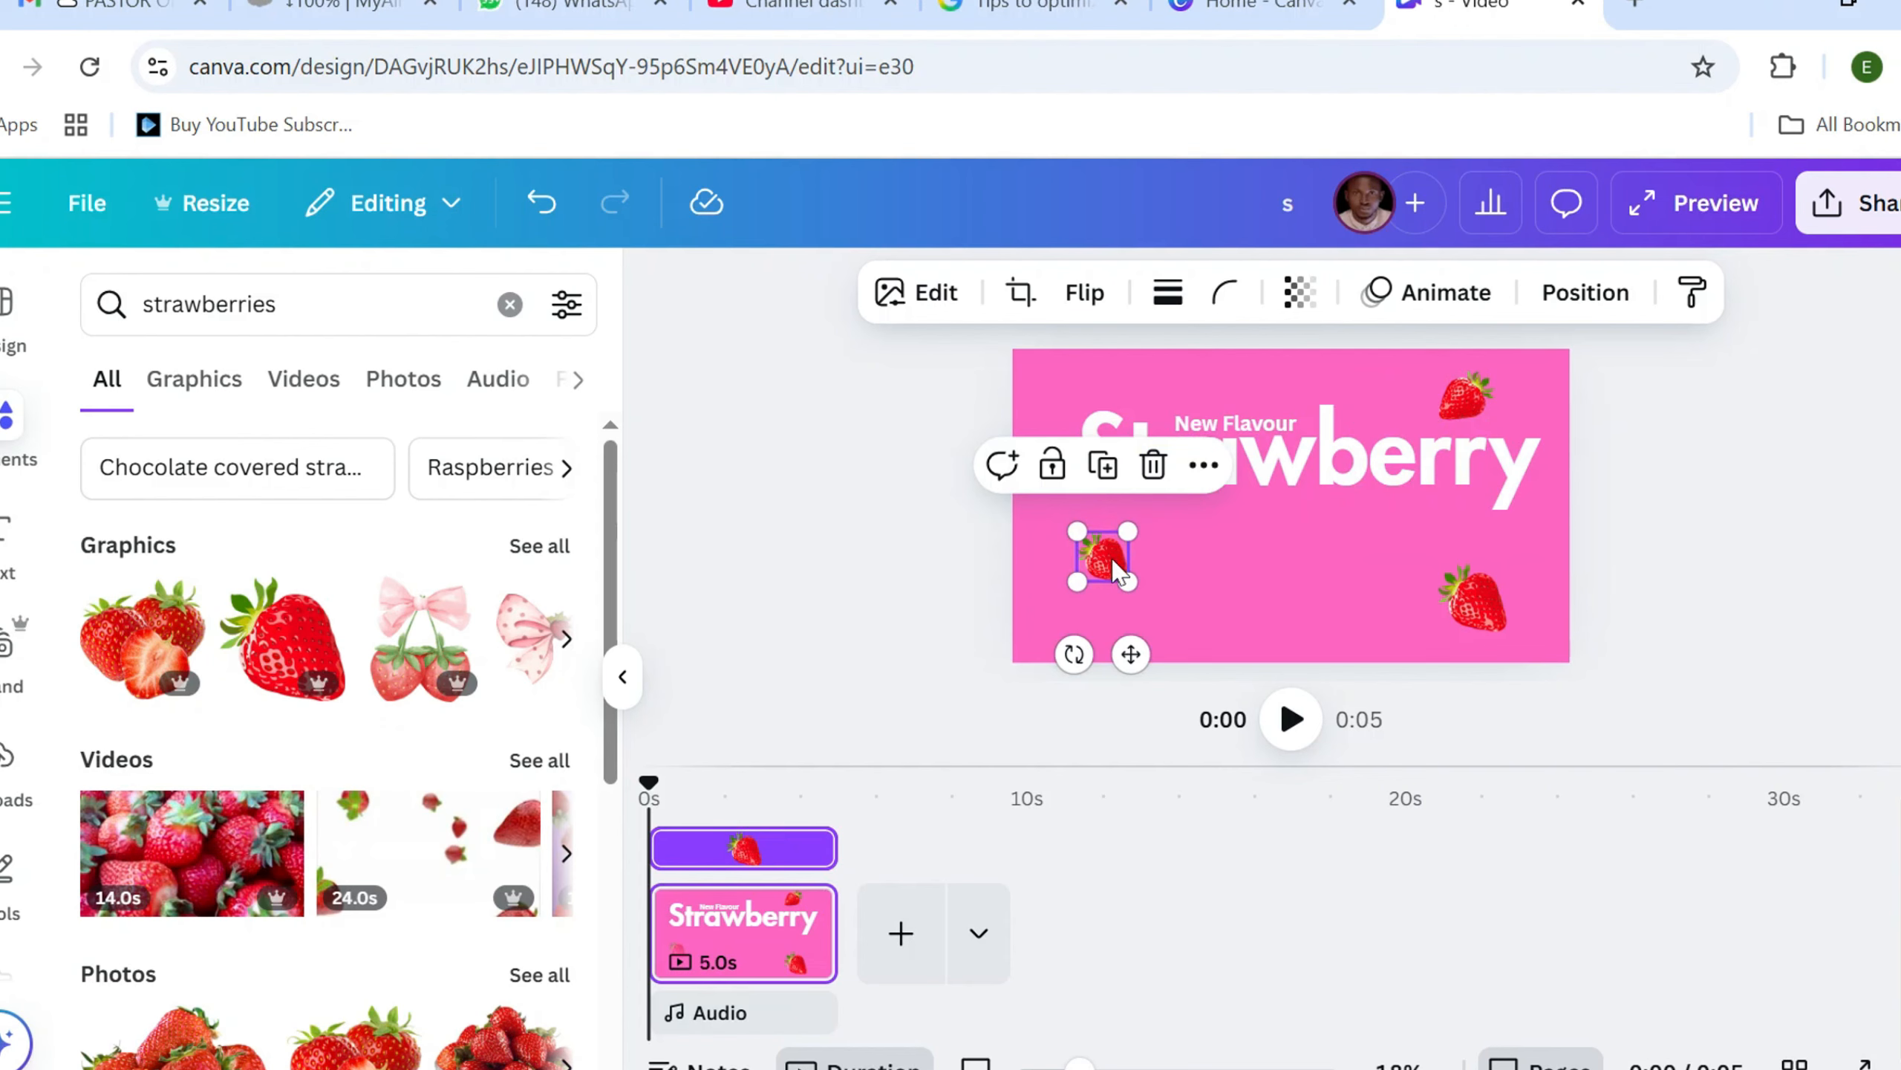
drag(1119, 572, 1119, 554)
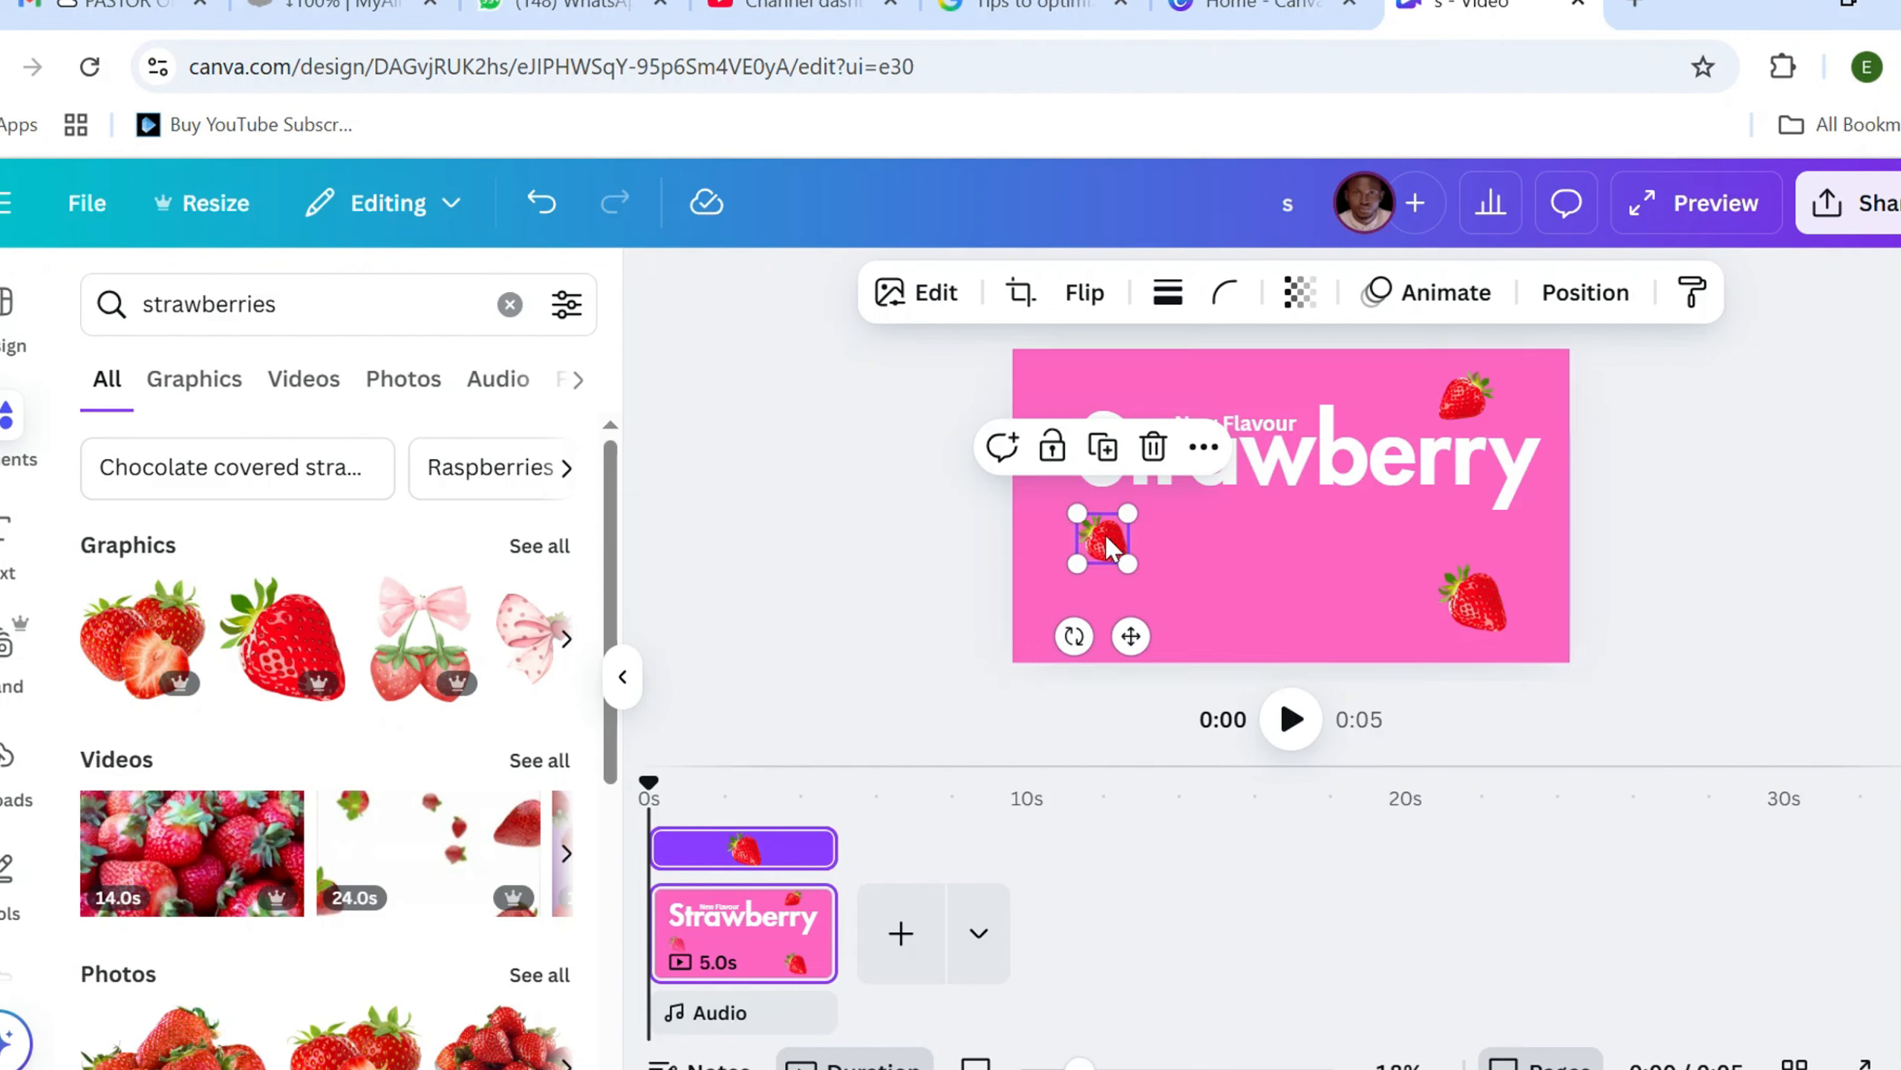
click(826, 523)
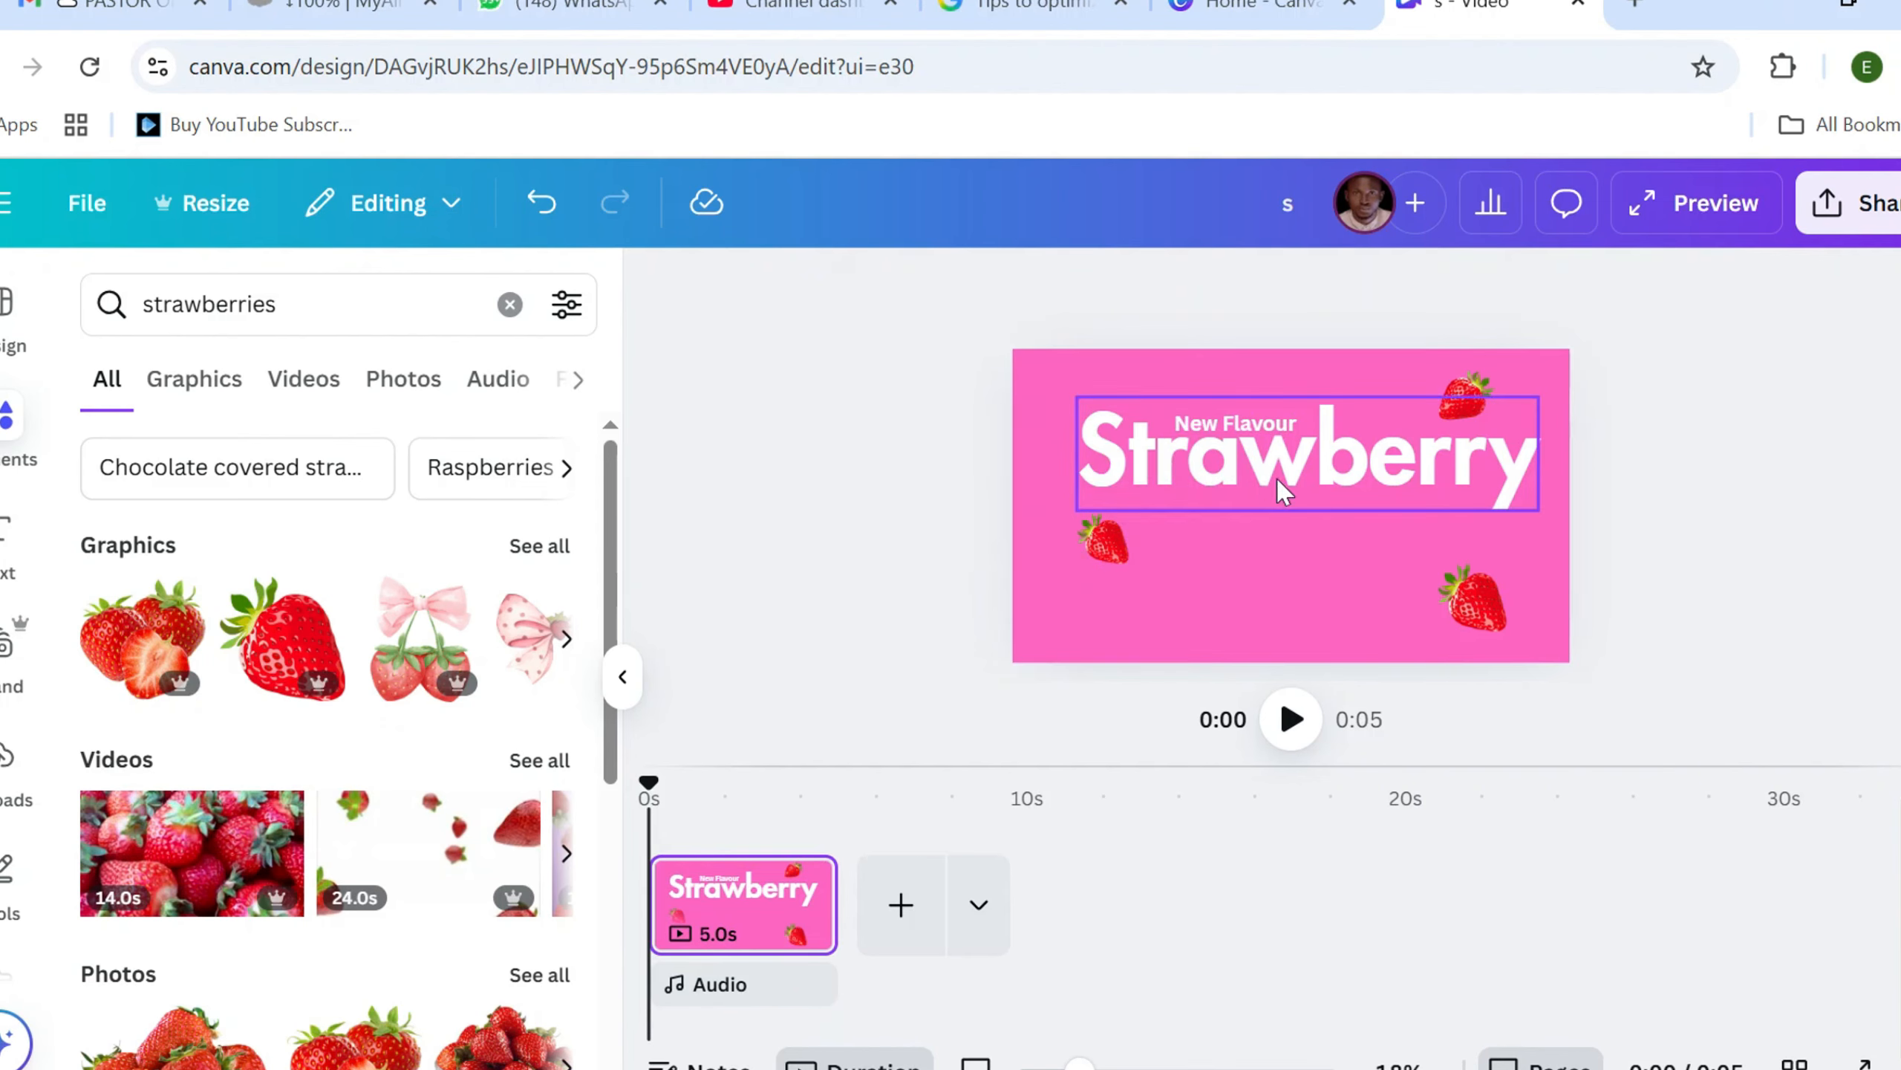
Move the Strawberry heading slightly down so it sits just beneath the New Flavour subheading
click(1243, 472)
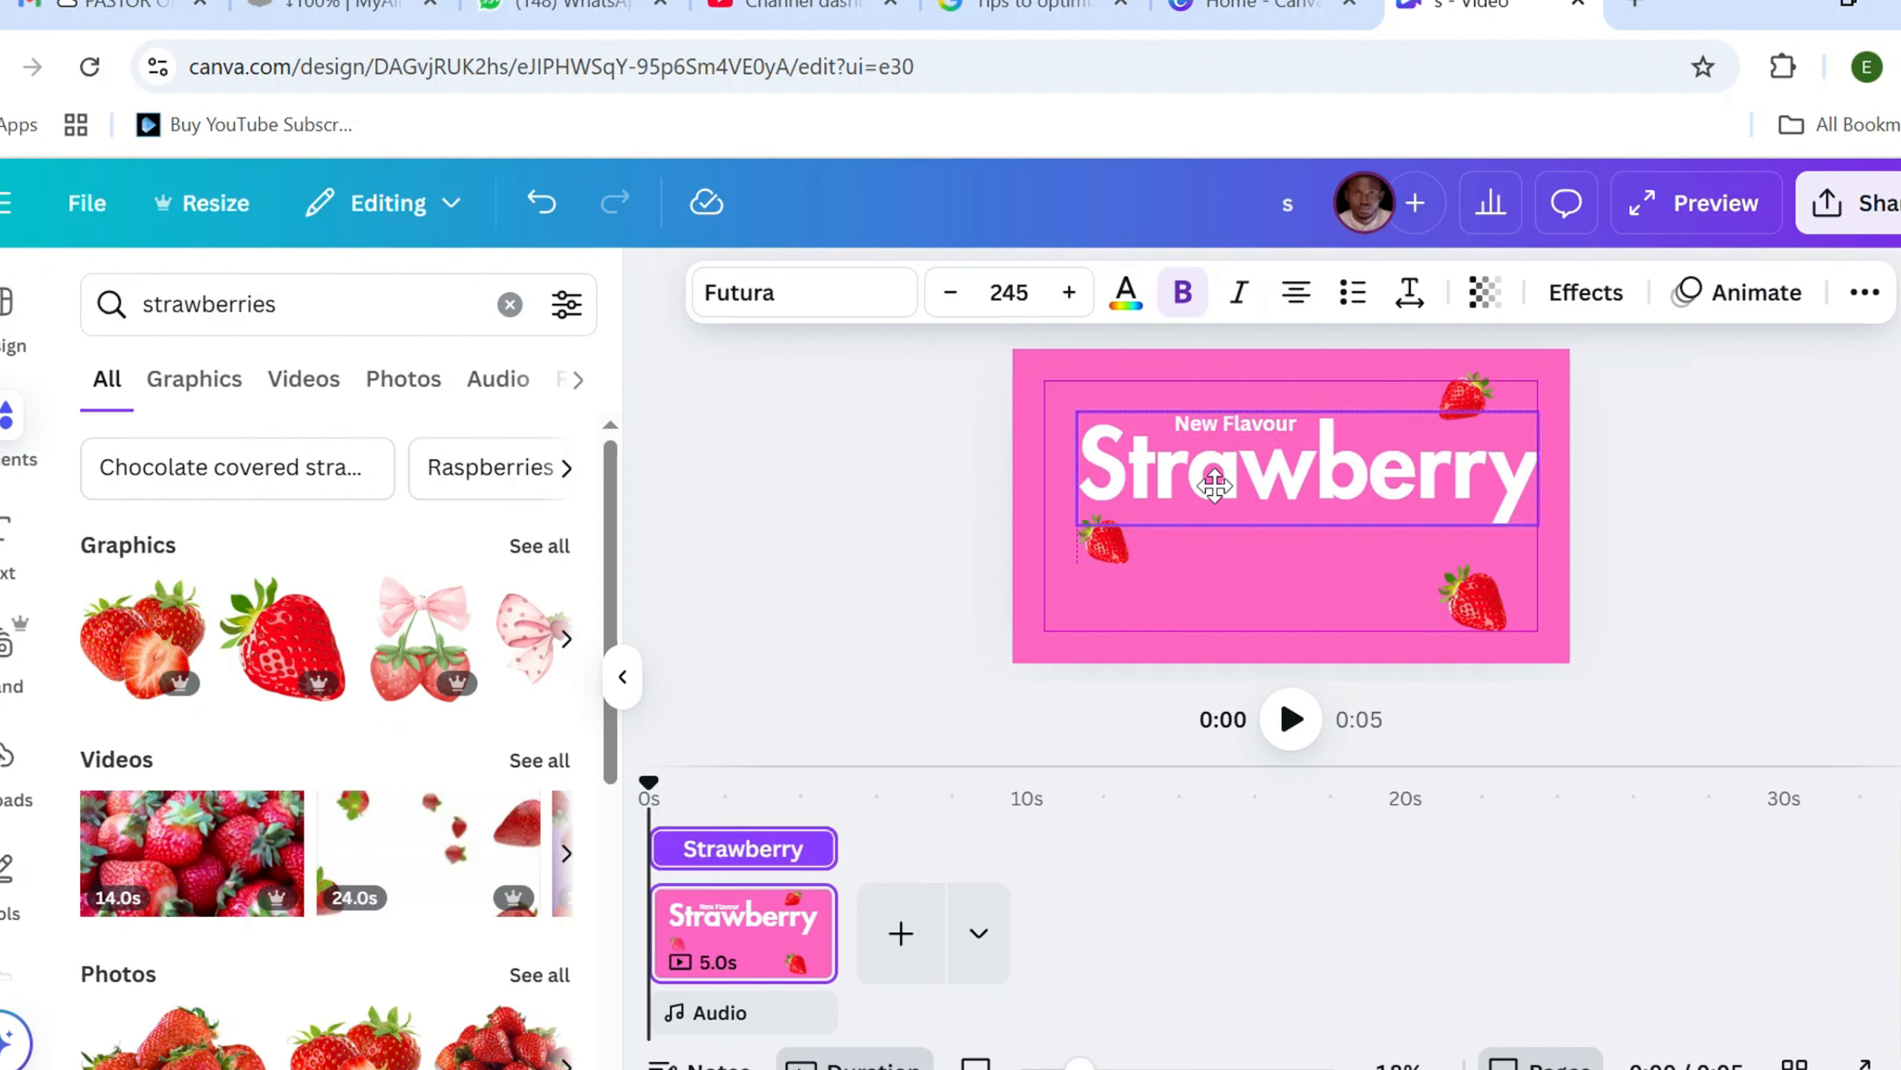
click(853, 526)
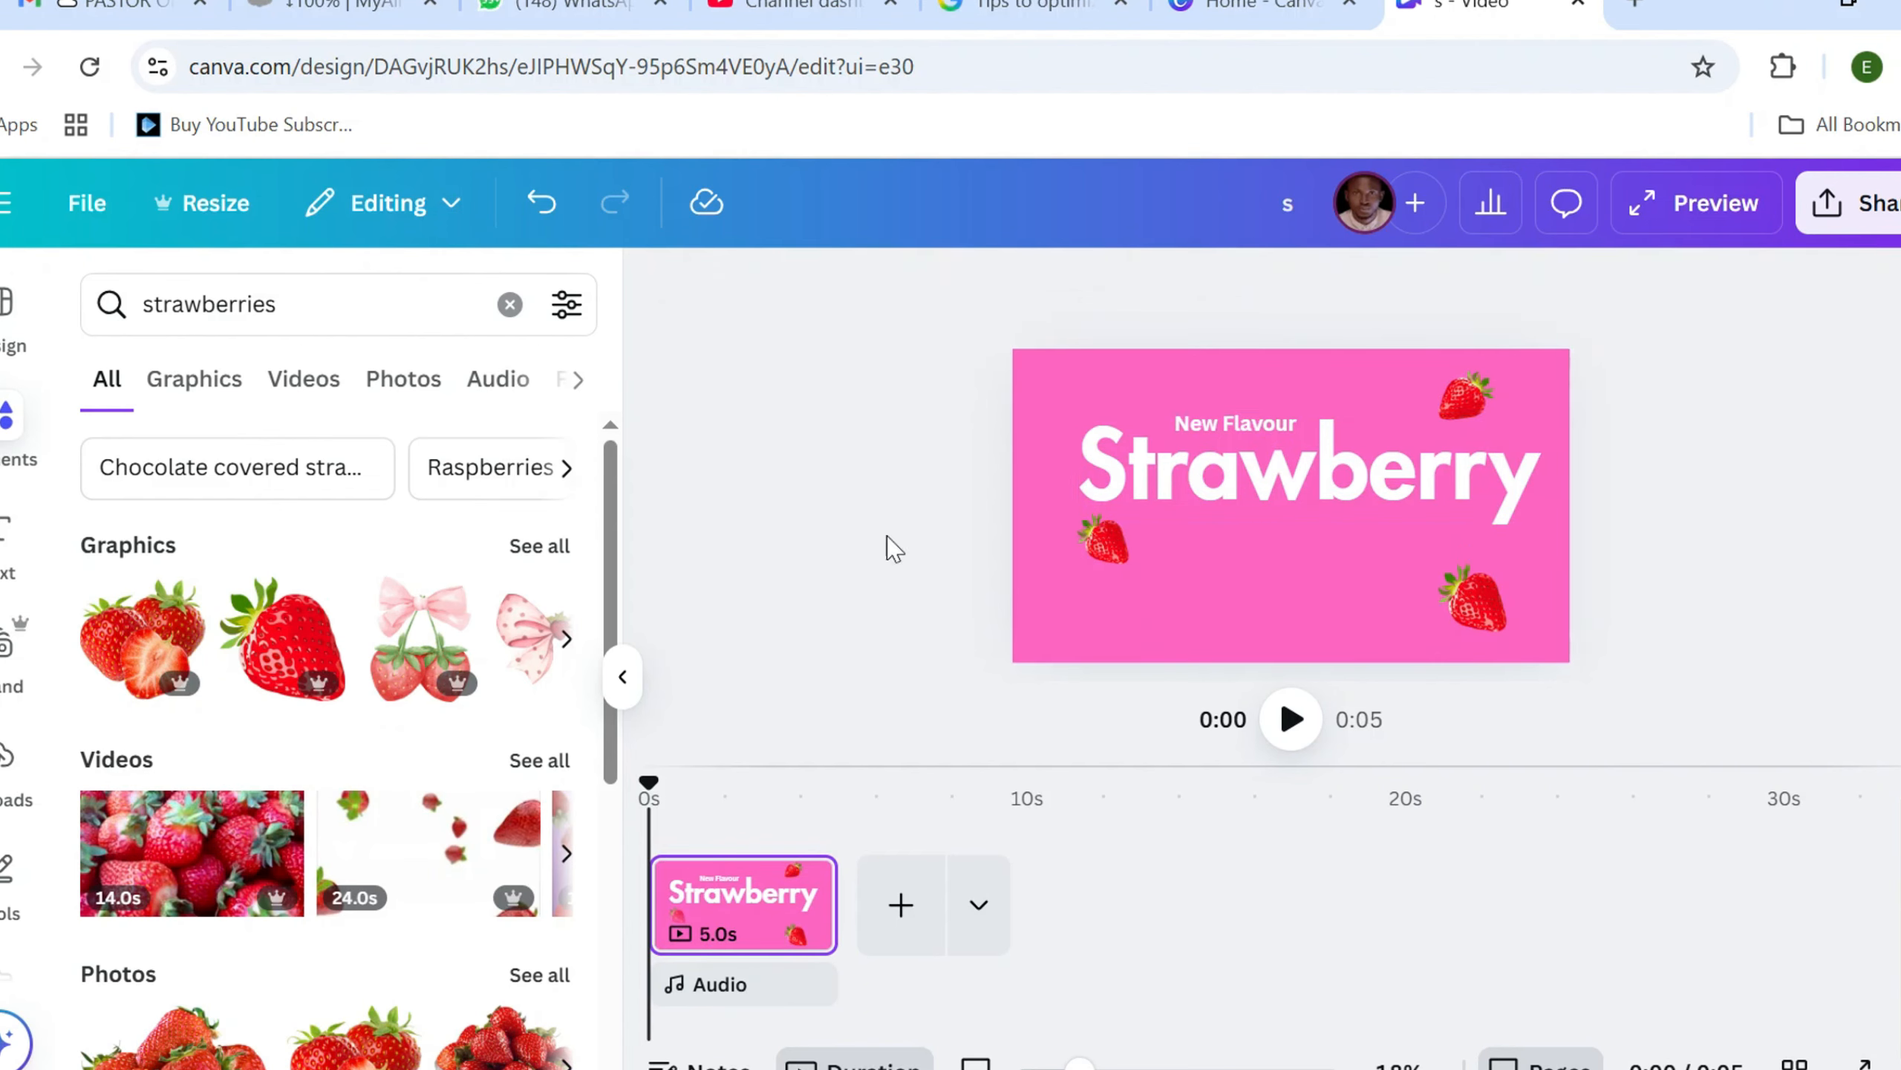
Add a body text box reading "type the other attributes and benefits of this flavour to human health"
click(4, 534)
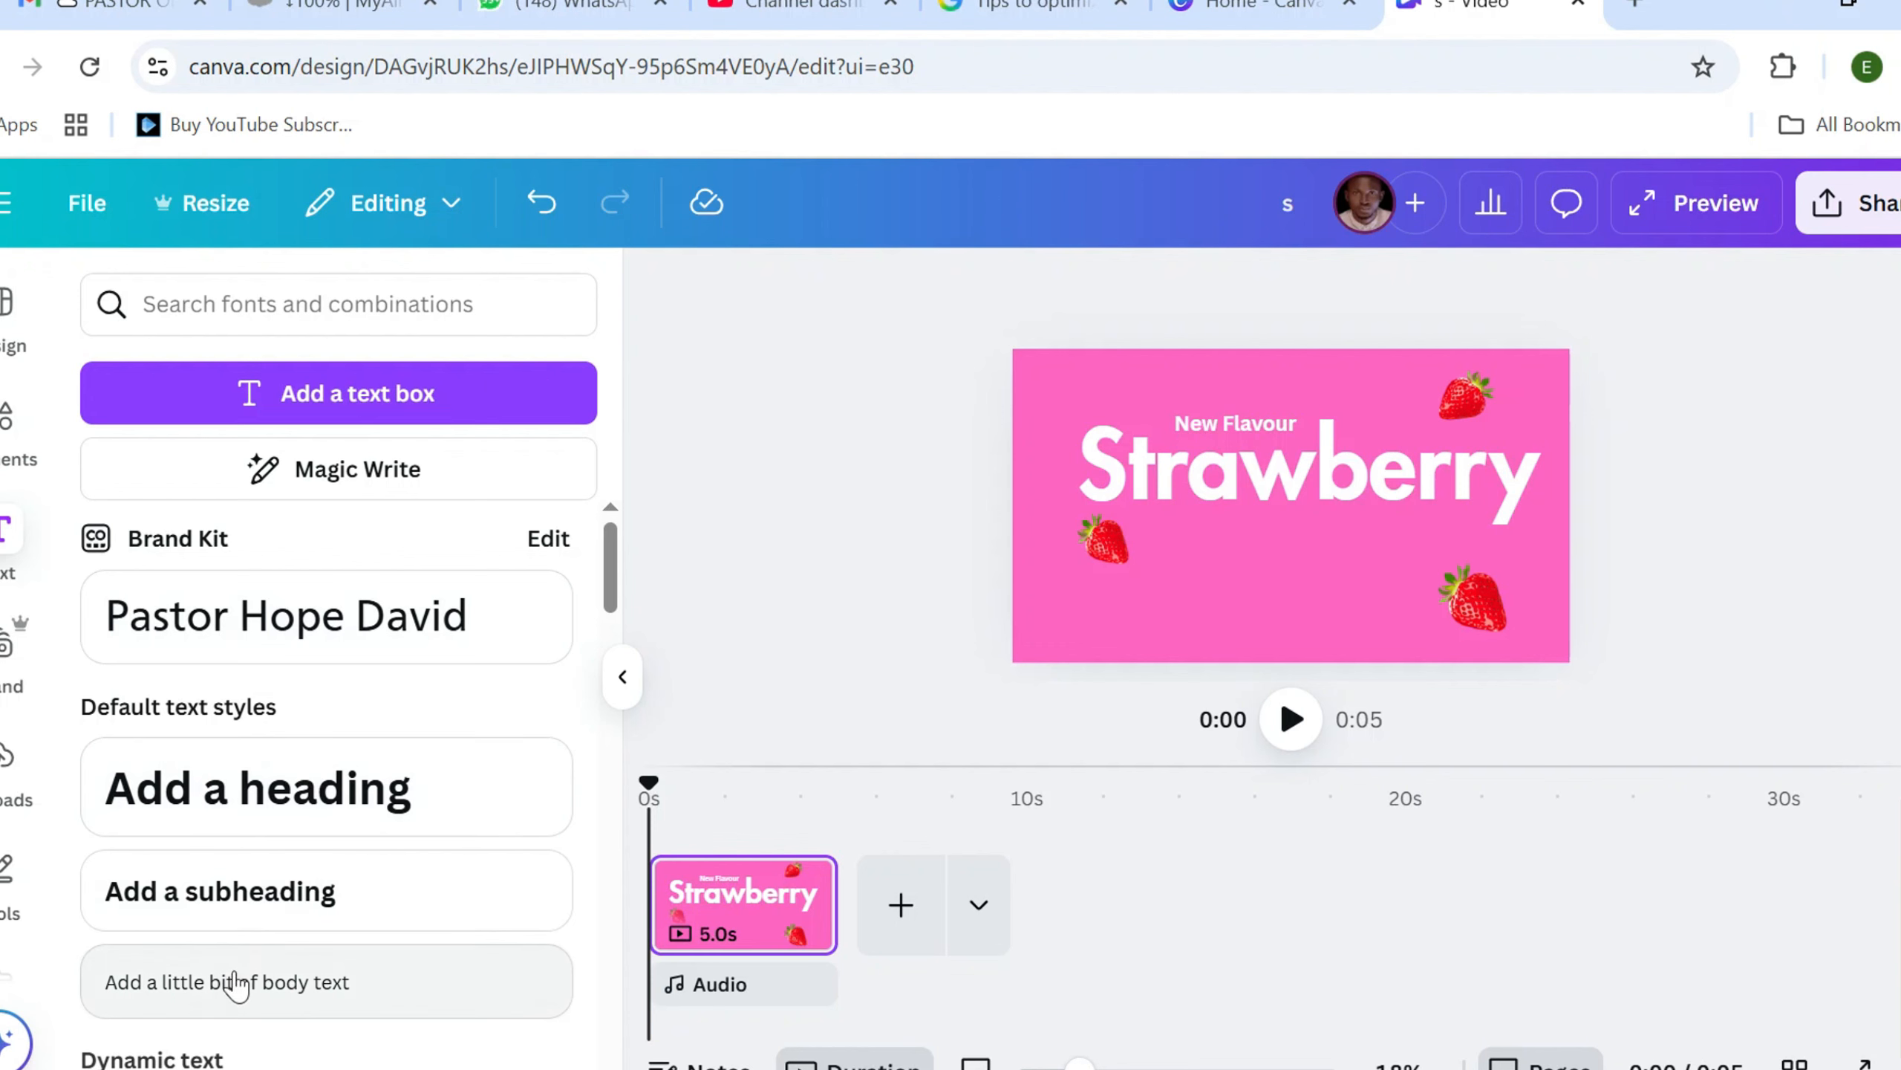
click(554, 978)
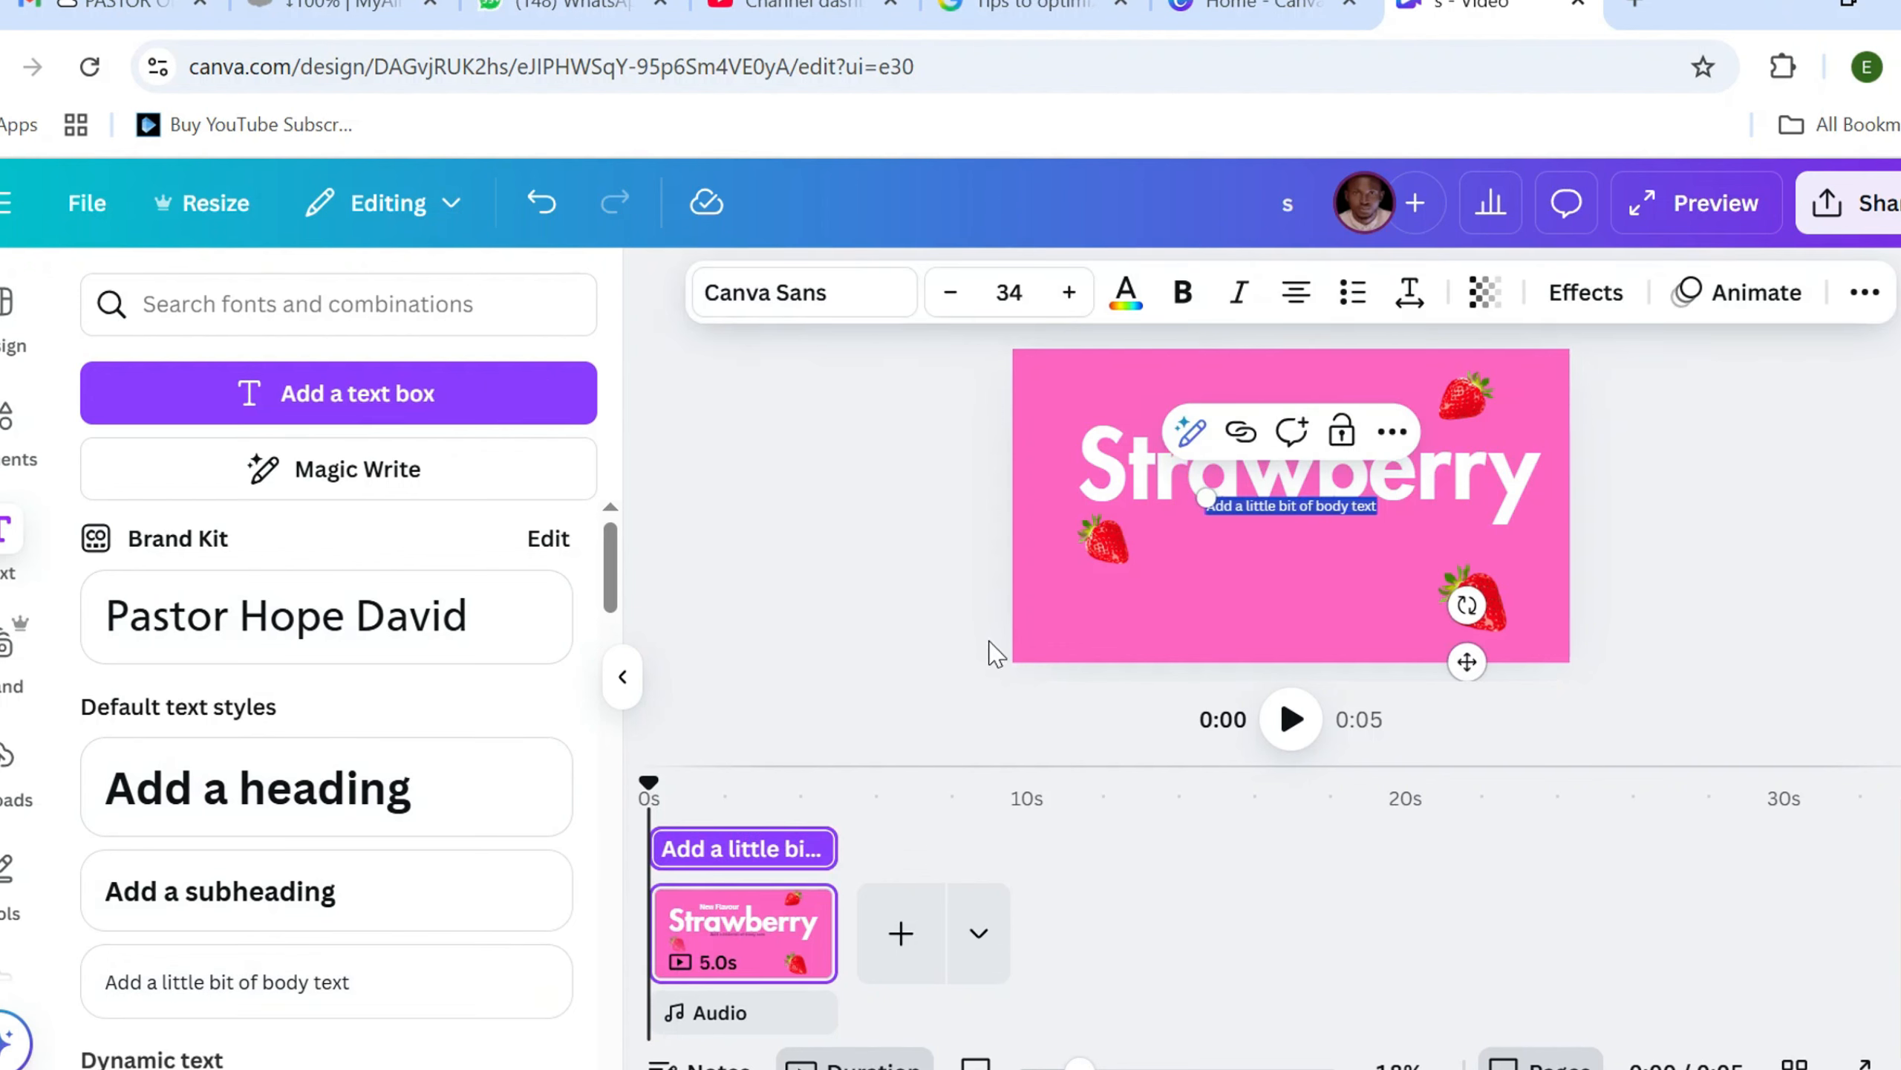
text(typer)
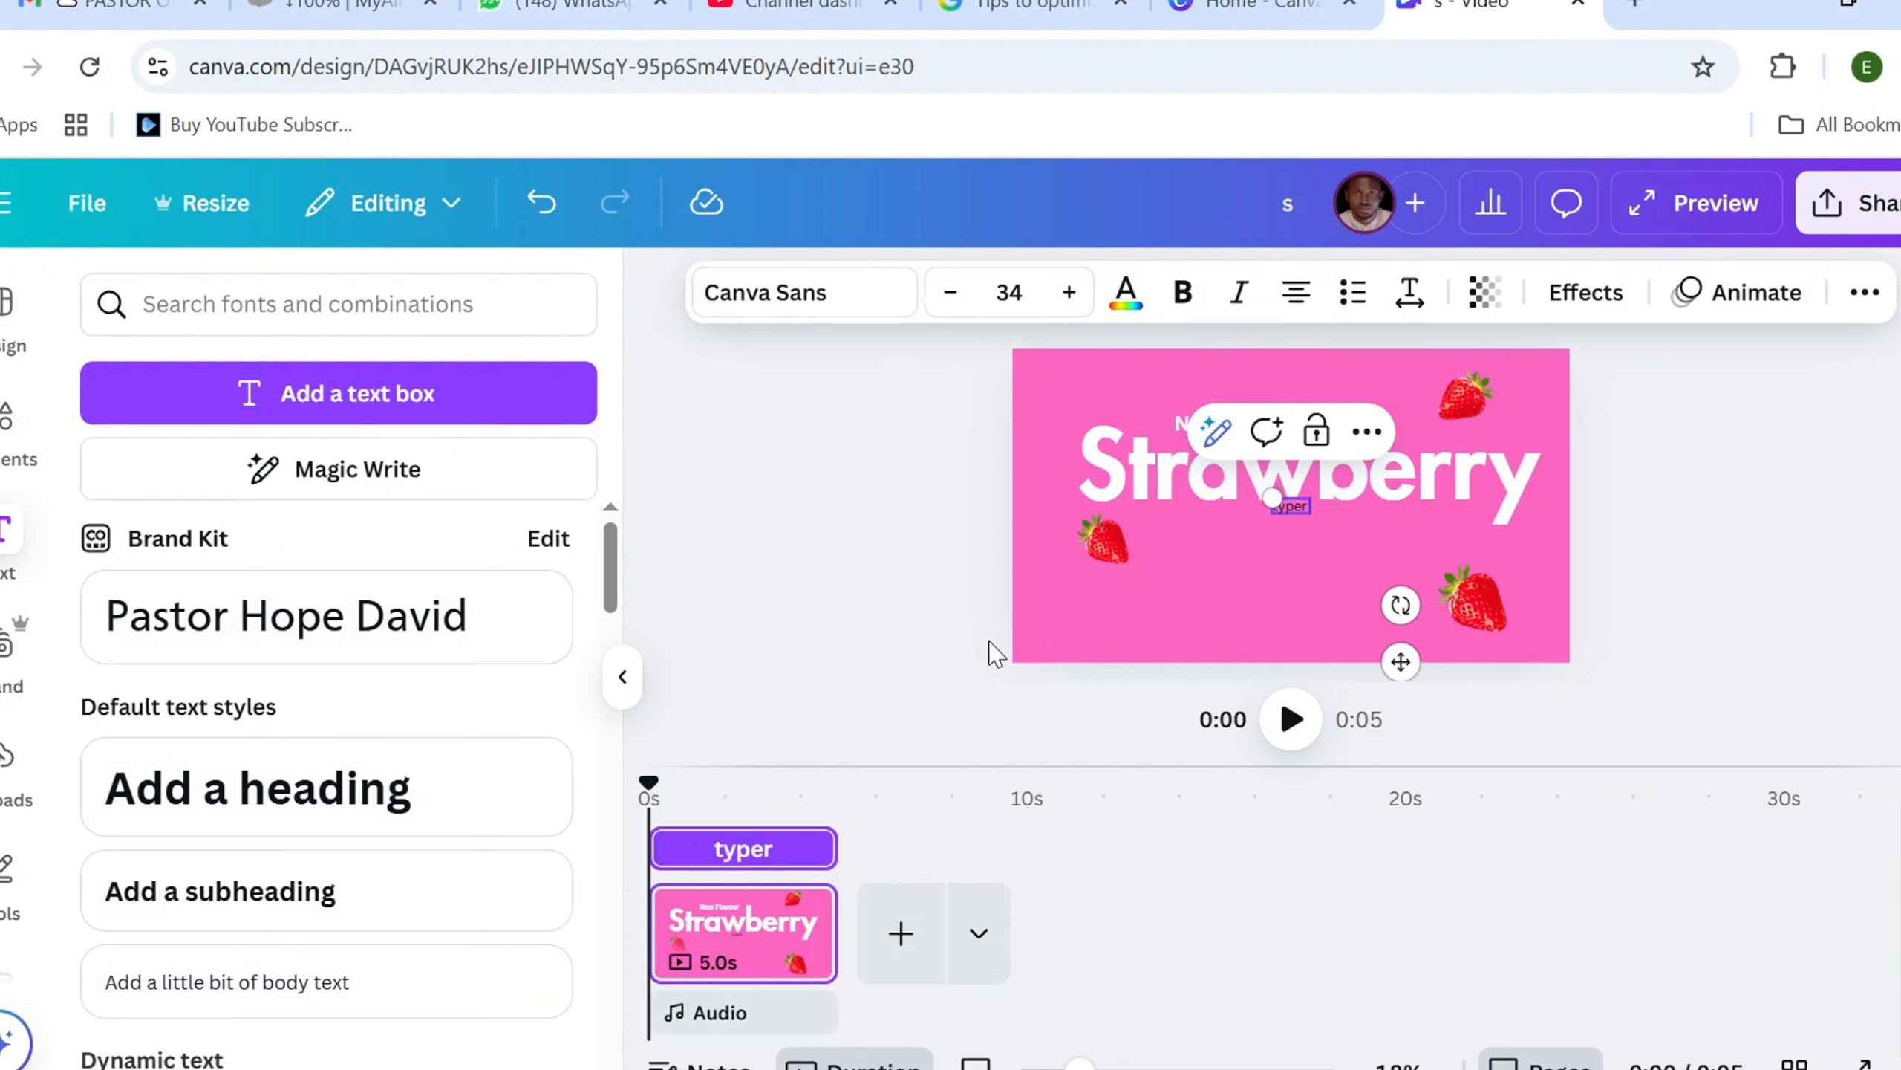
key(BackSpace)
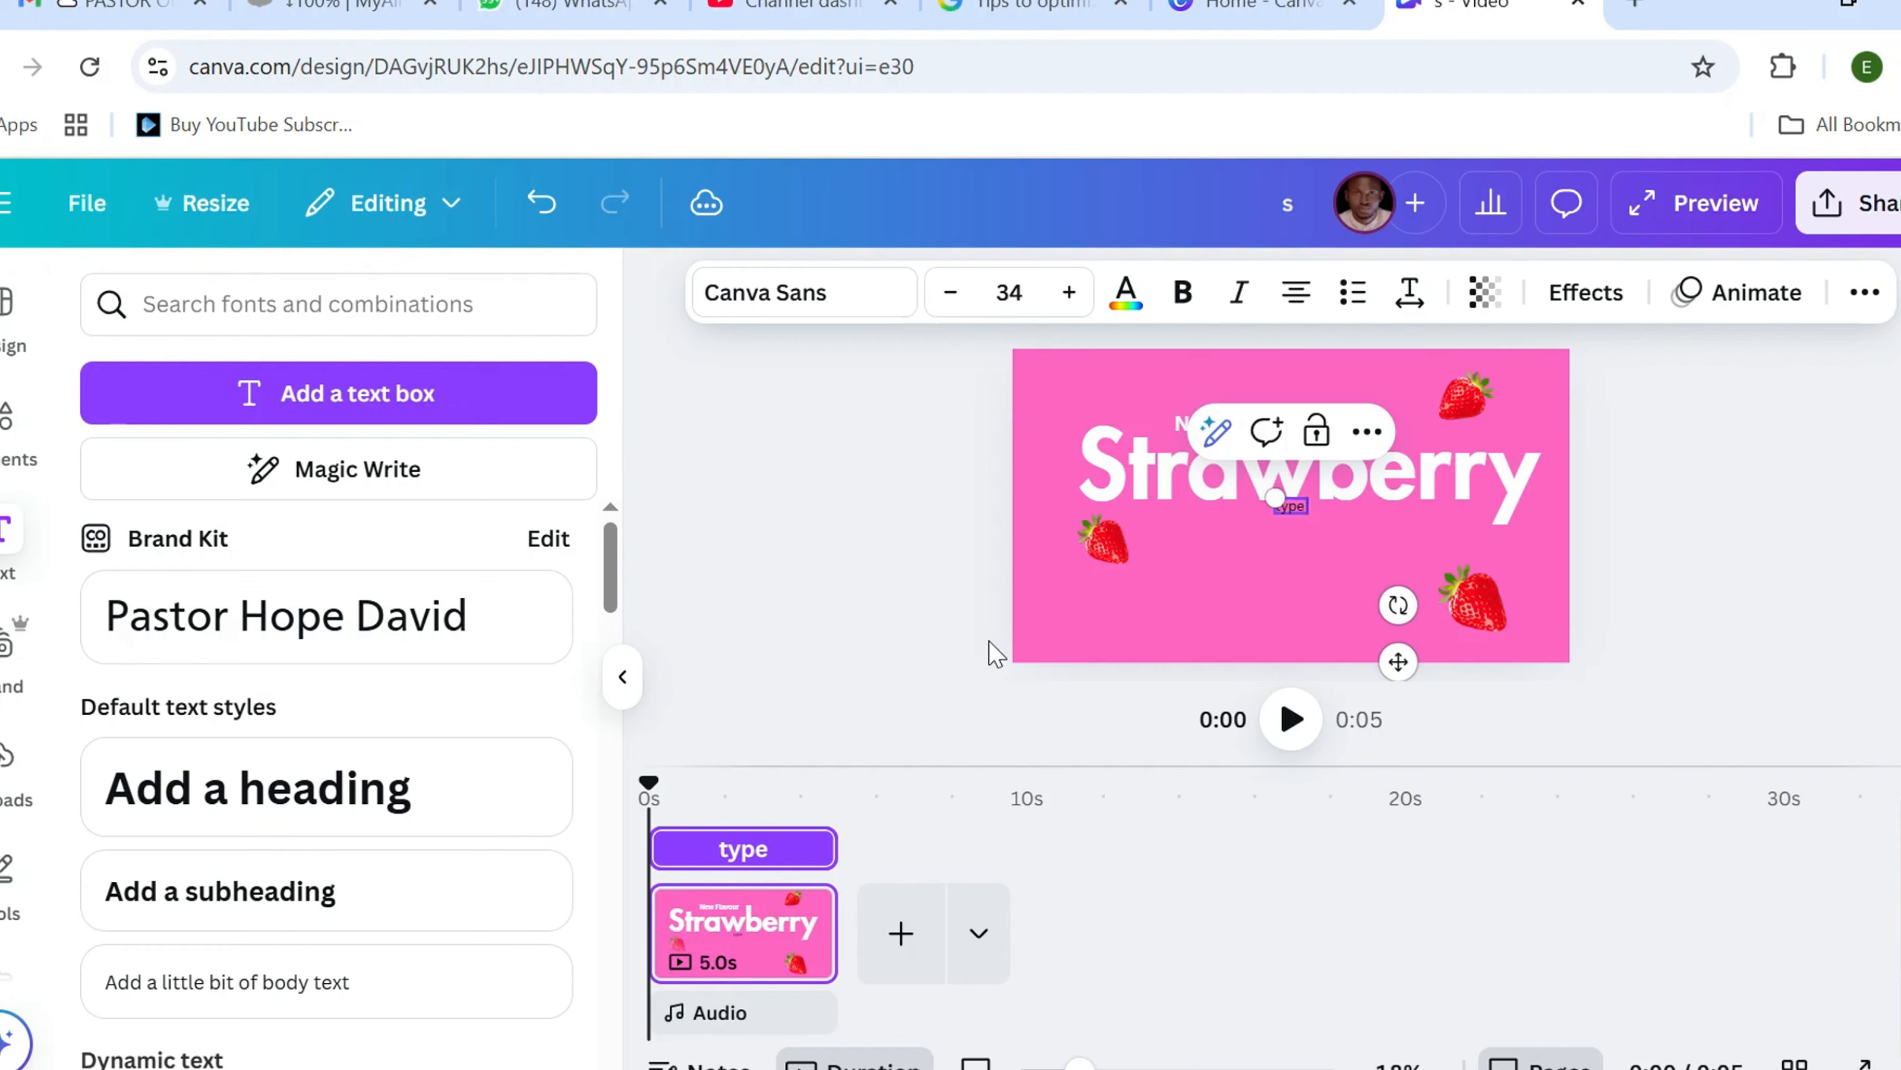
text(the other)
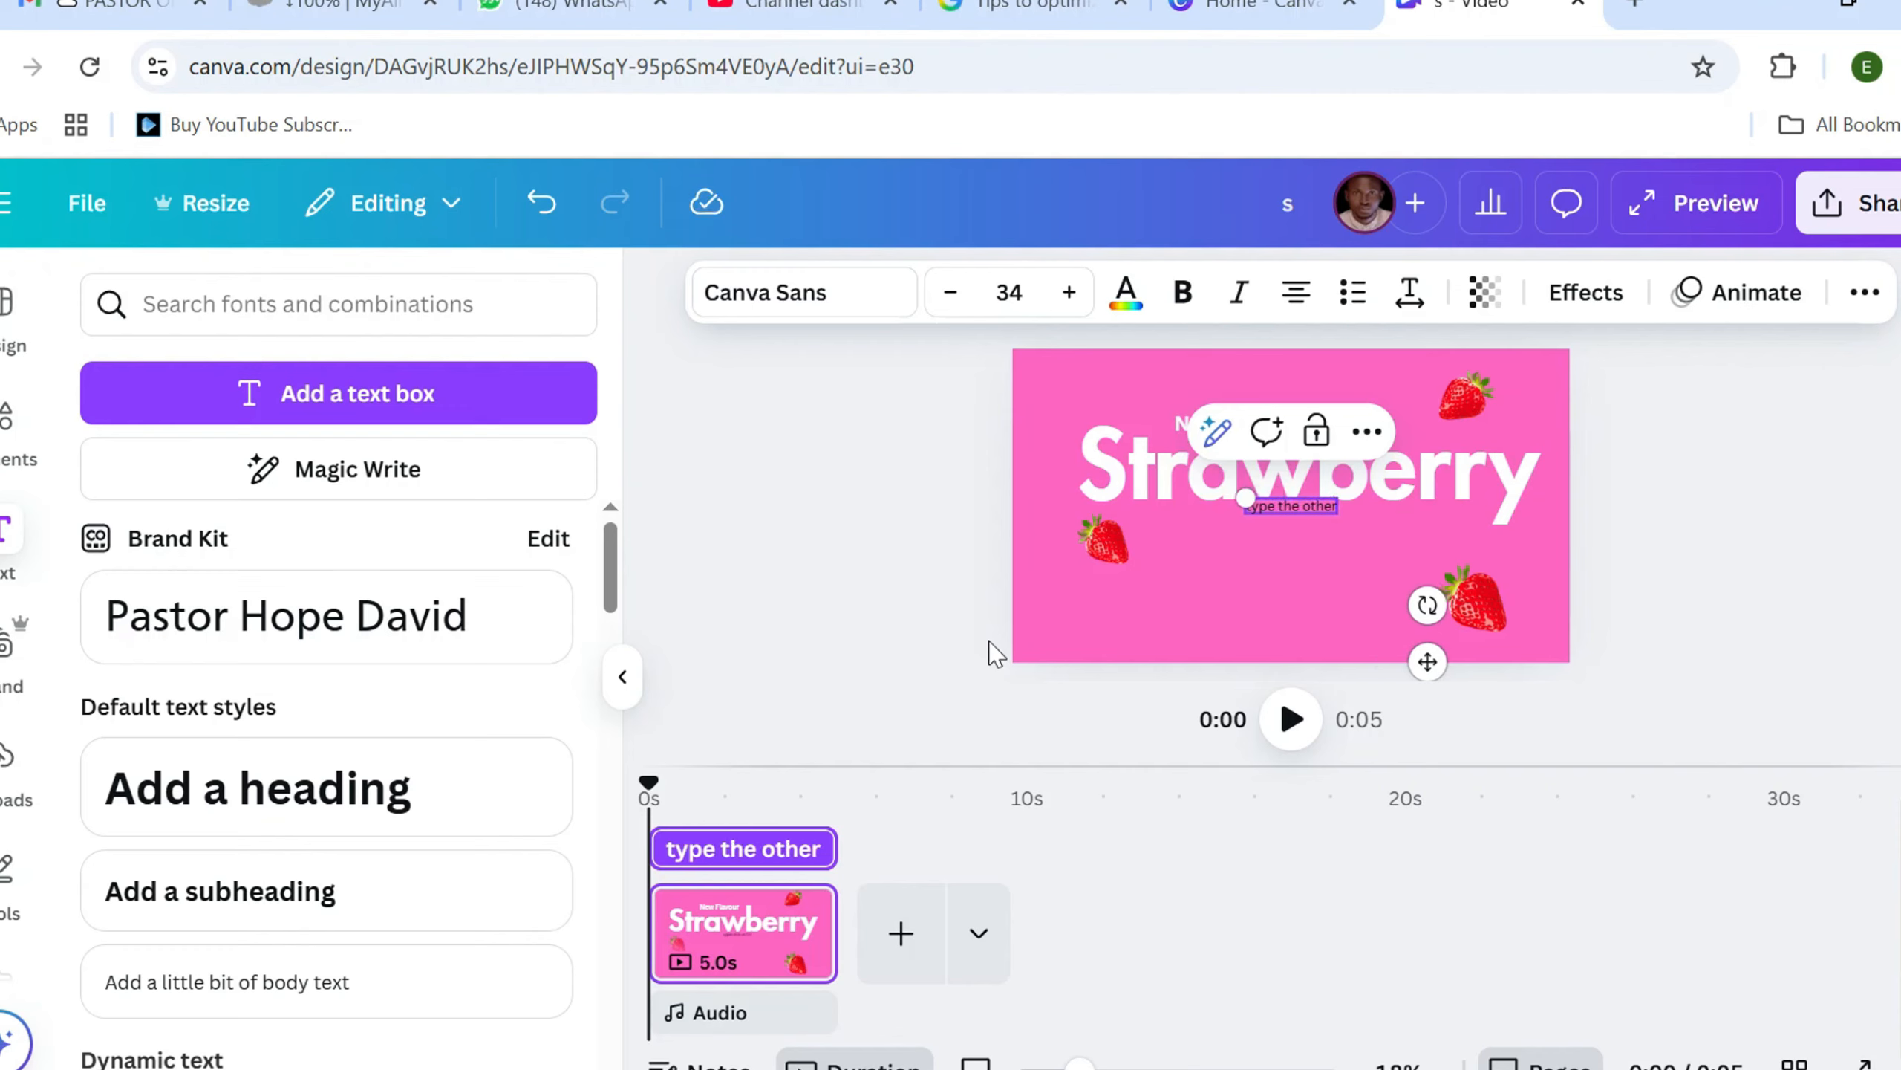
text( attri)
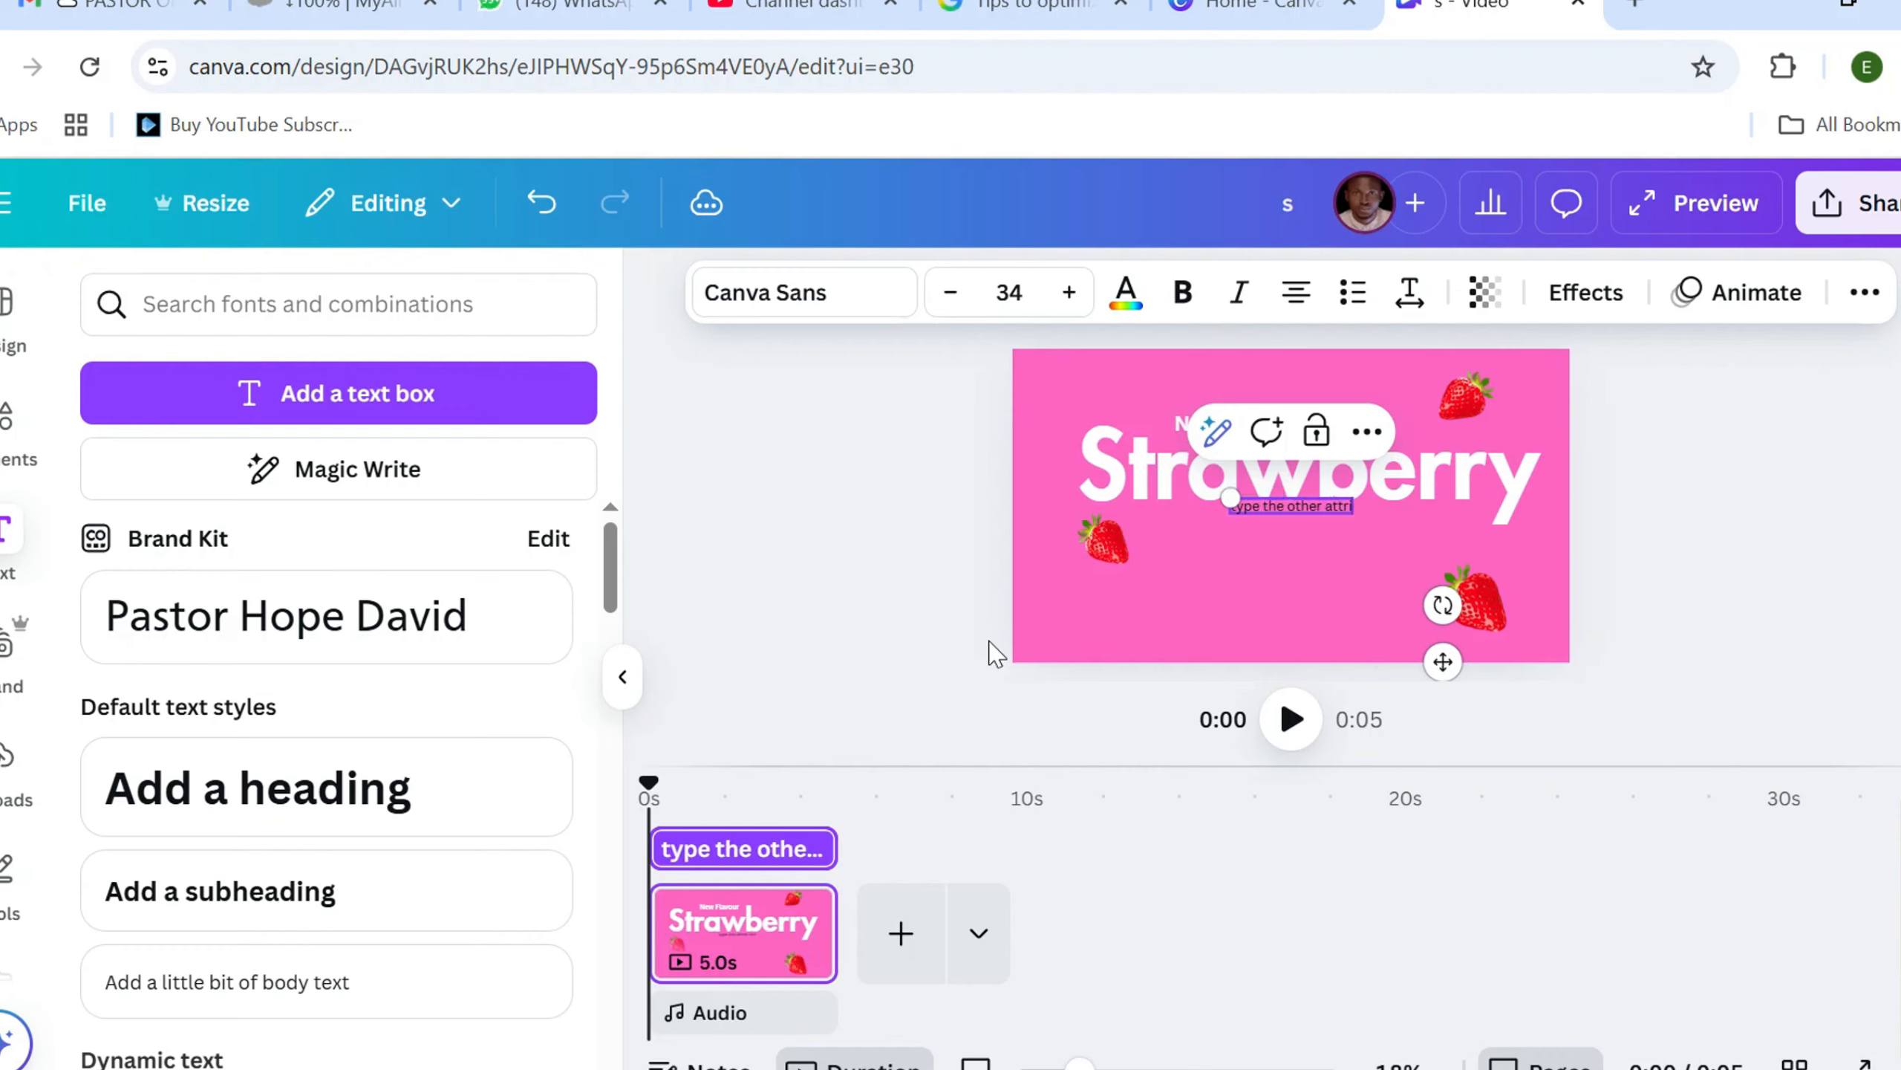
text(butes)
key(Return)
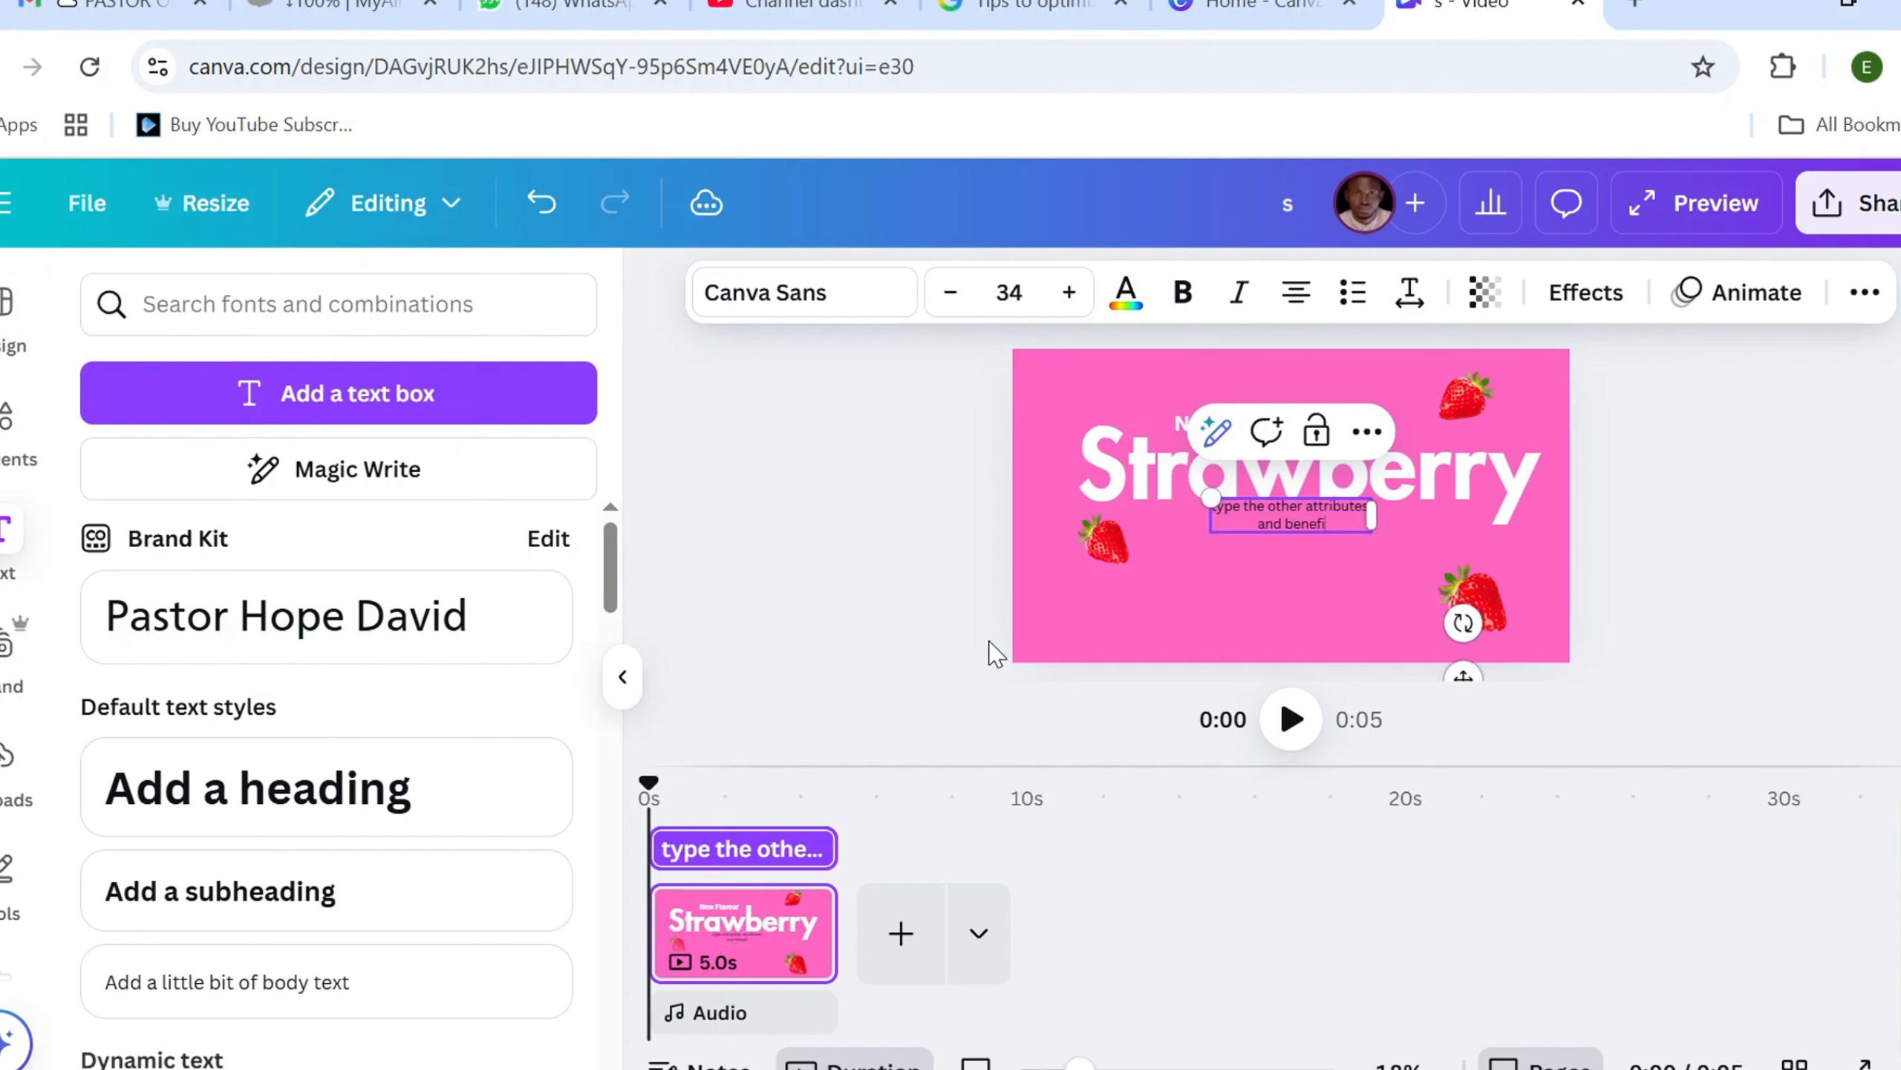
text(and benefits of this)
key(Return)
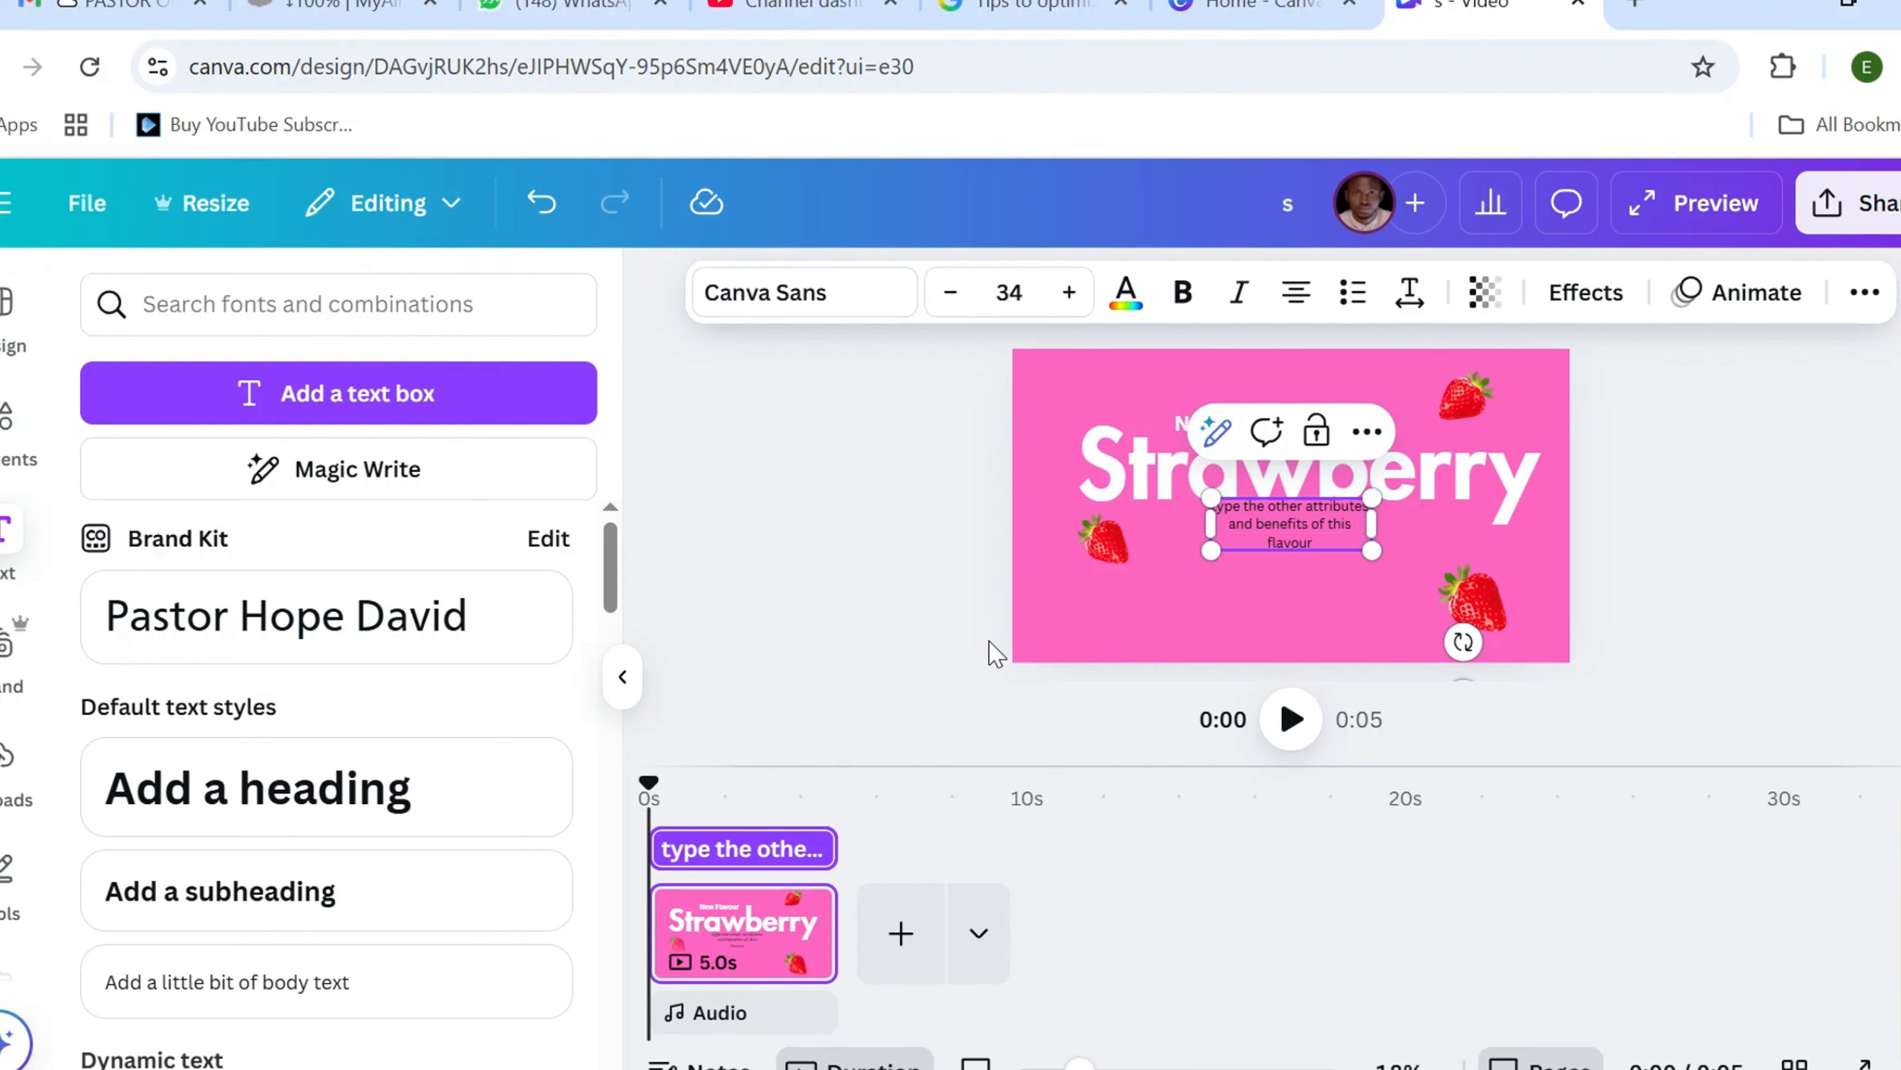
text(flavour to human health)
Colour all of the new body text white and align it left
key(ctrl+a)
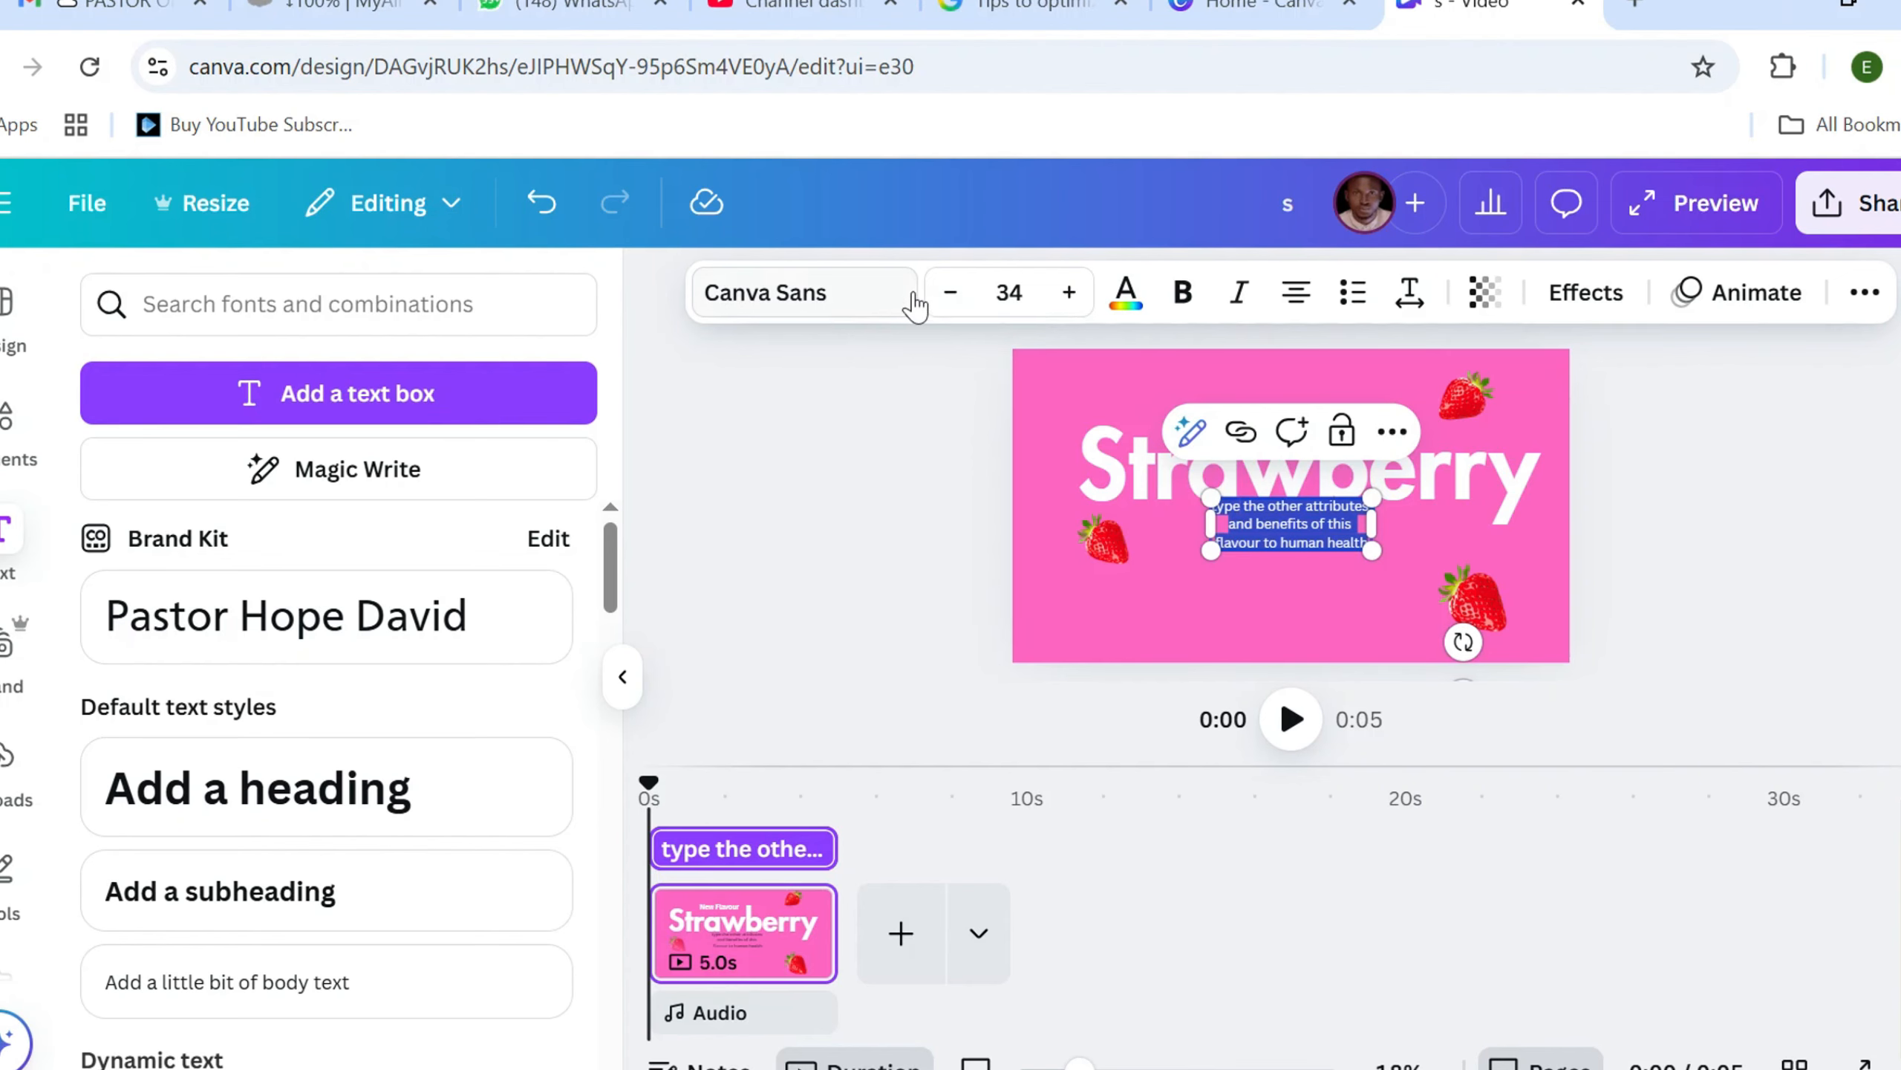
click(1125, 292)
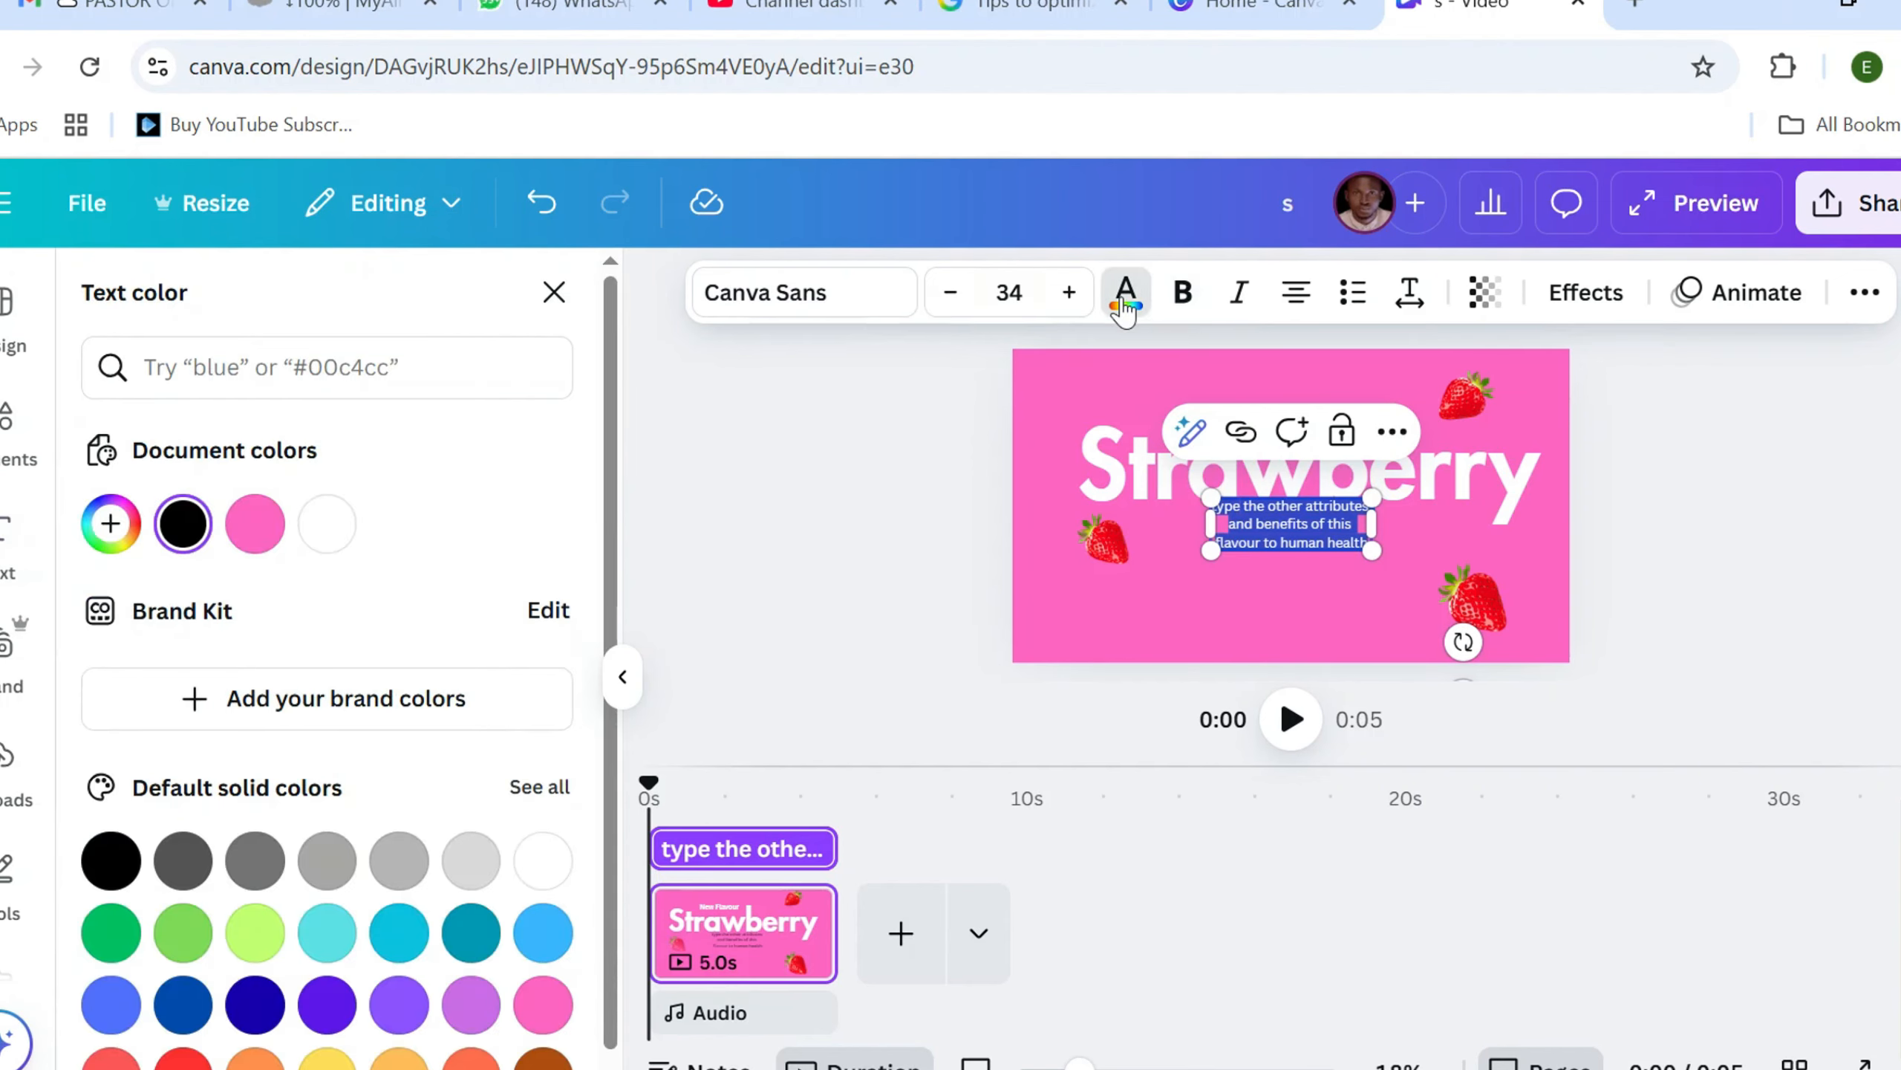
click(339, 533)
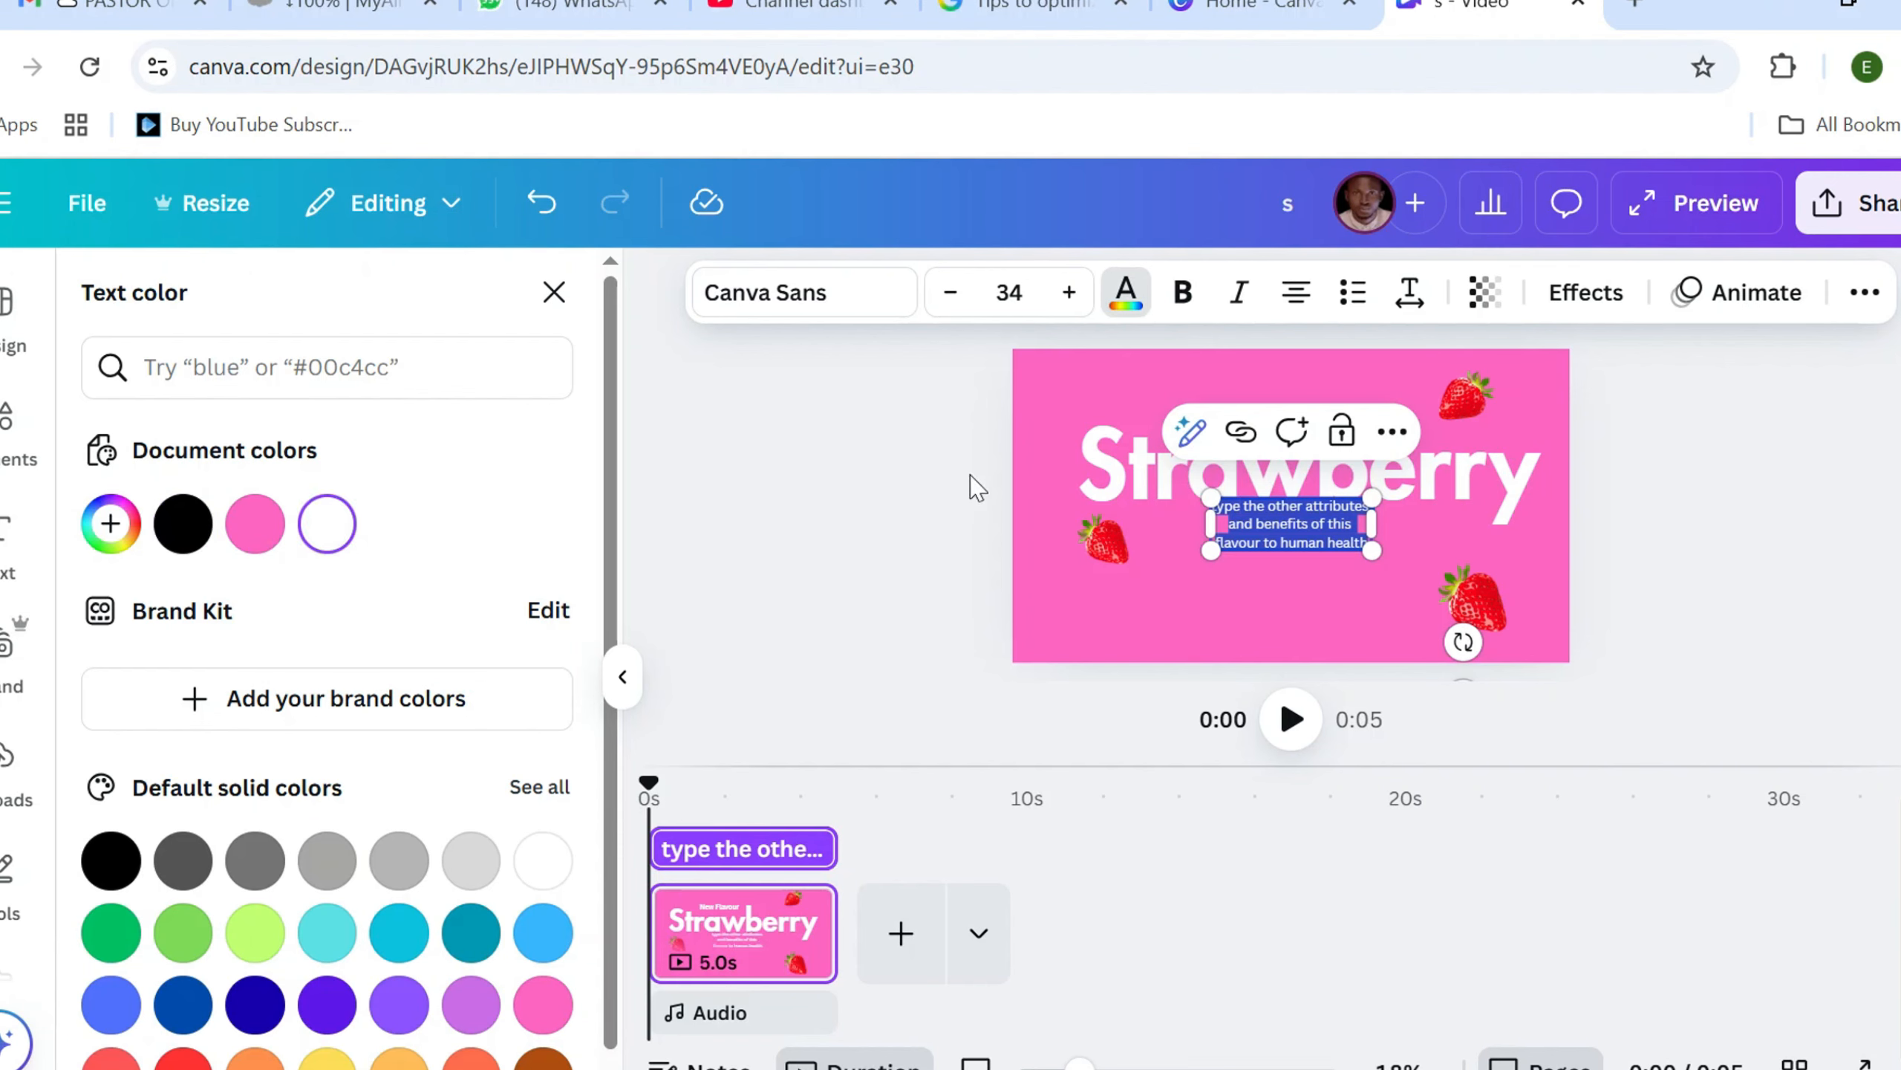
click(1295, 300)
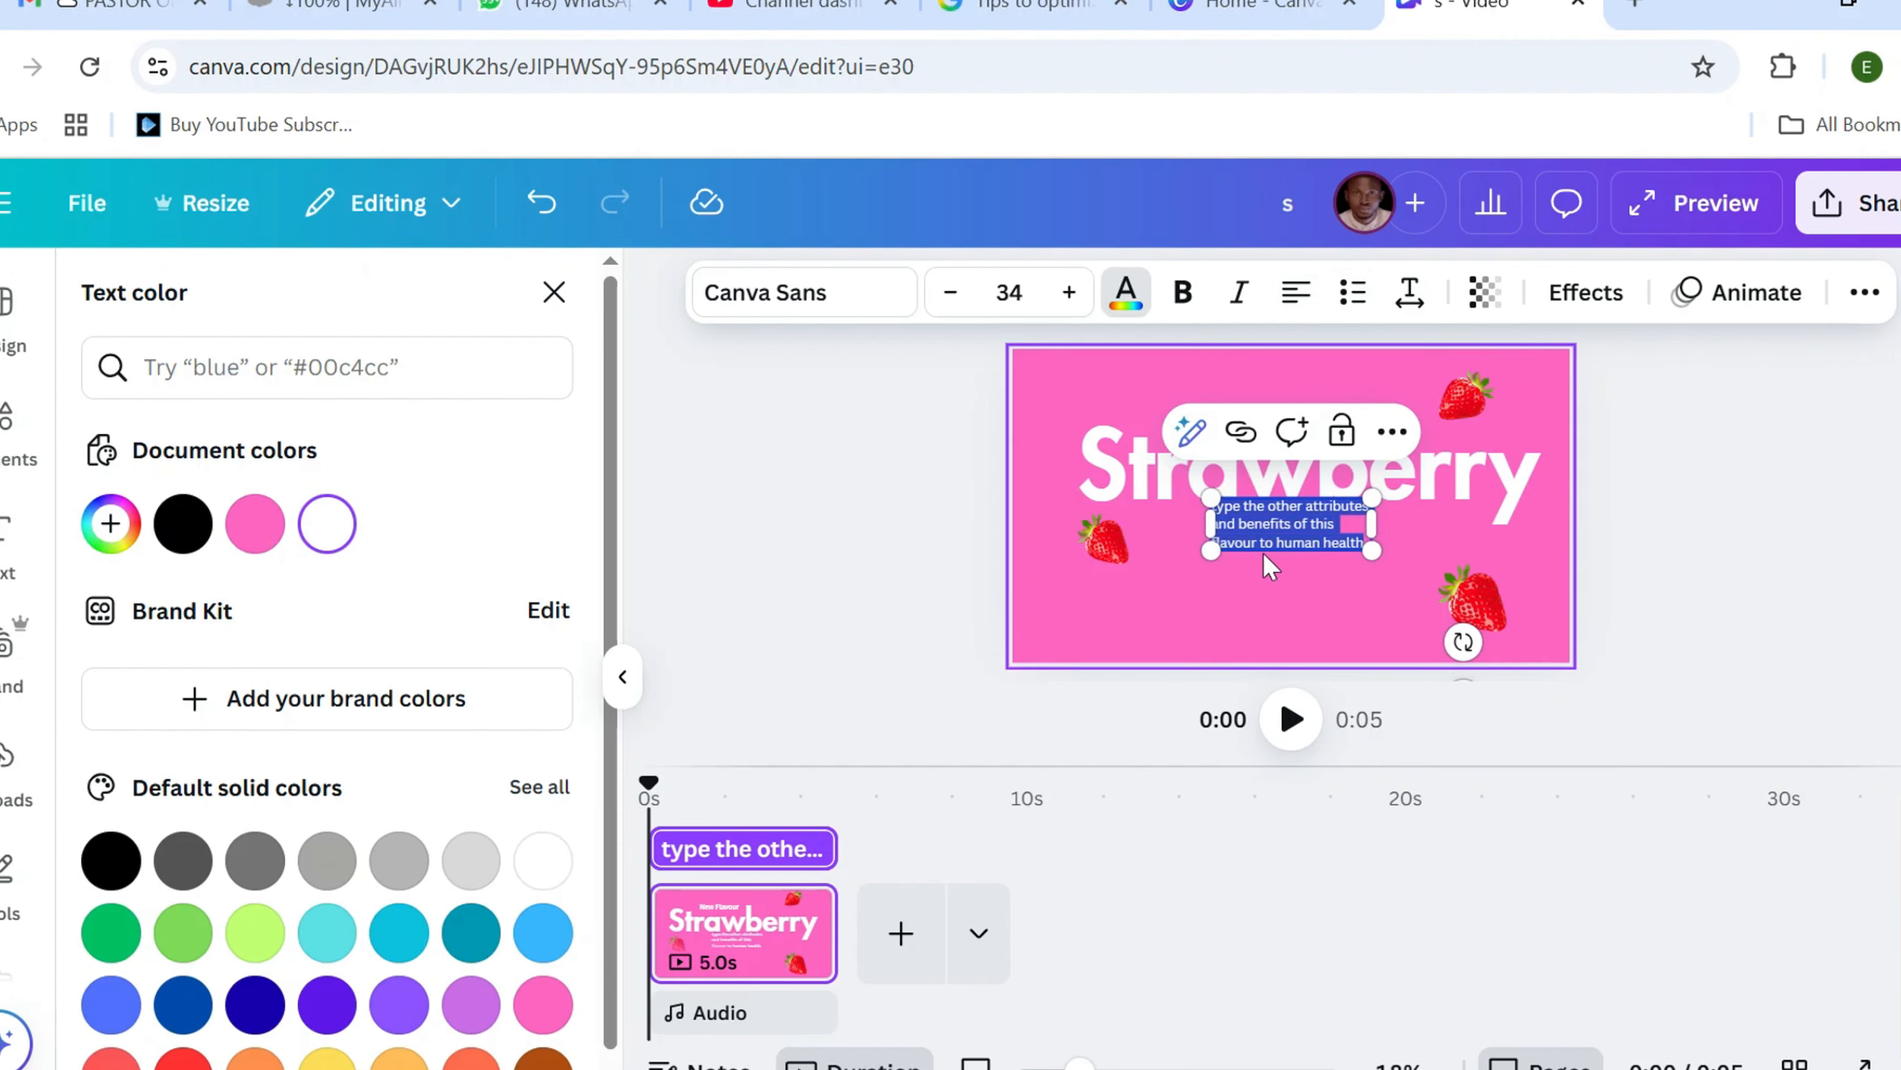
click(1261, 618)
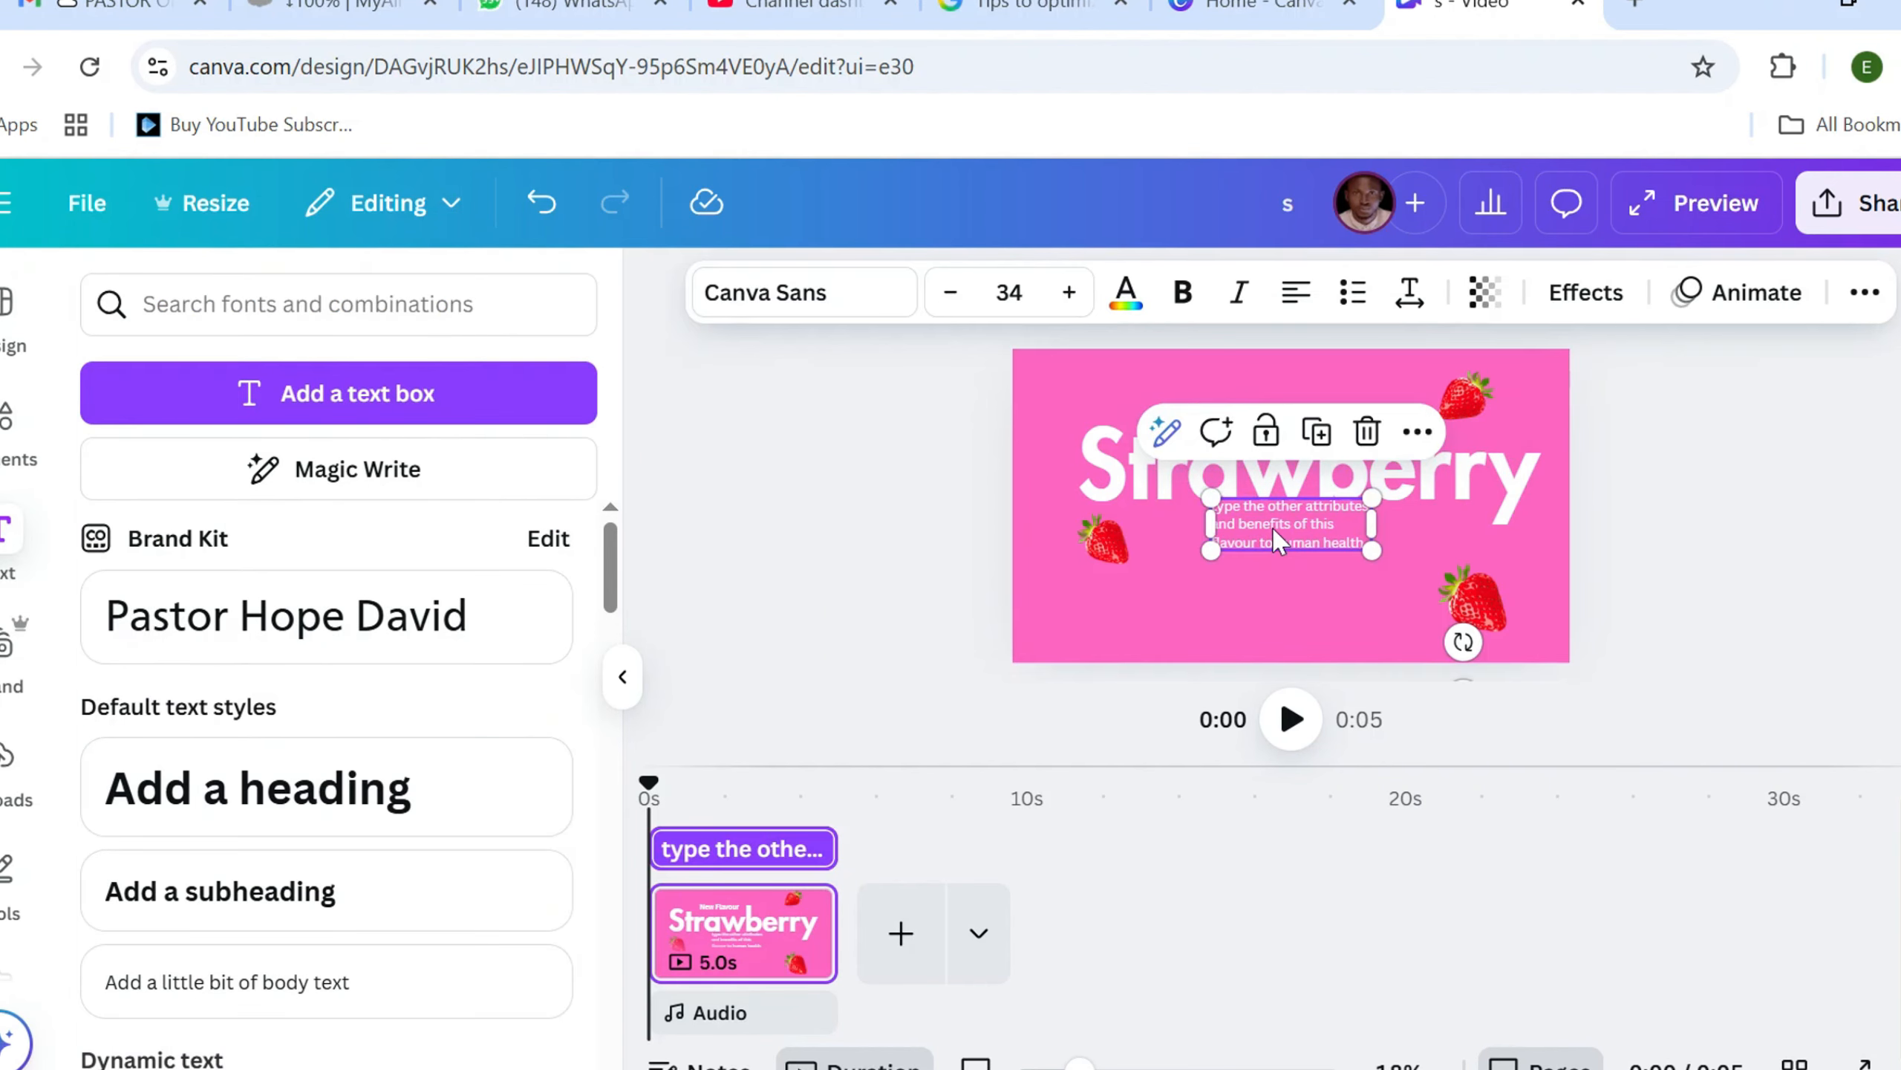
Place the body text below the end of the Strawberry heading, with the lower-right strawberry slightly smaller and lower, just beneath the text
drag(1269, 542, 1494, 653)
click(1473, 619)
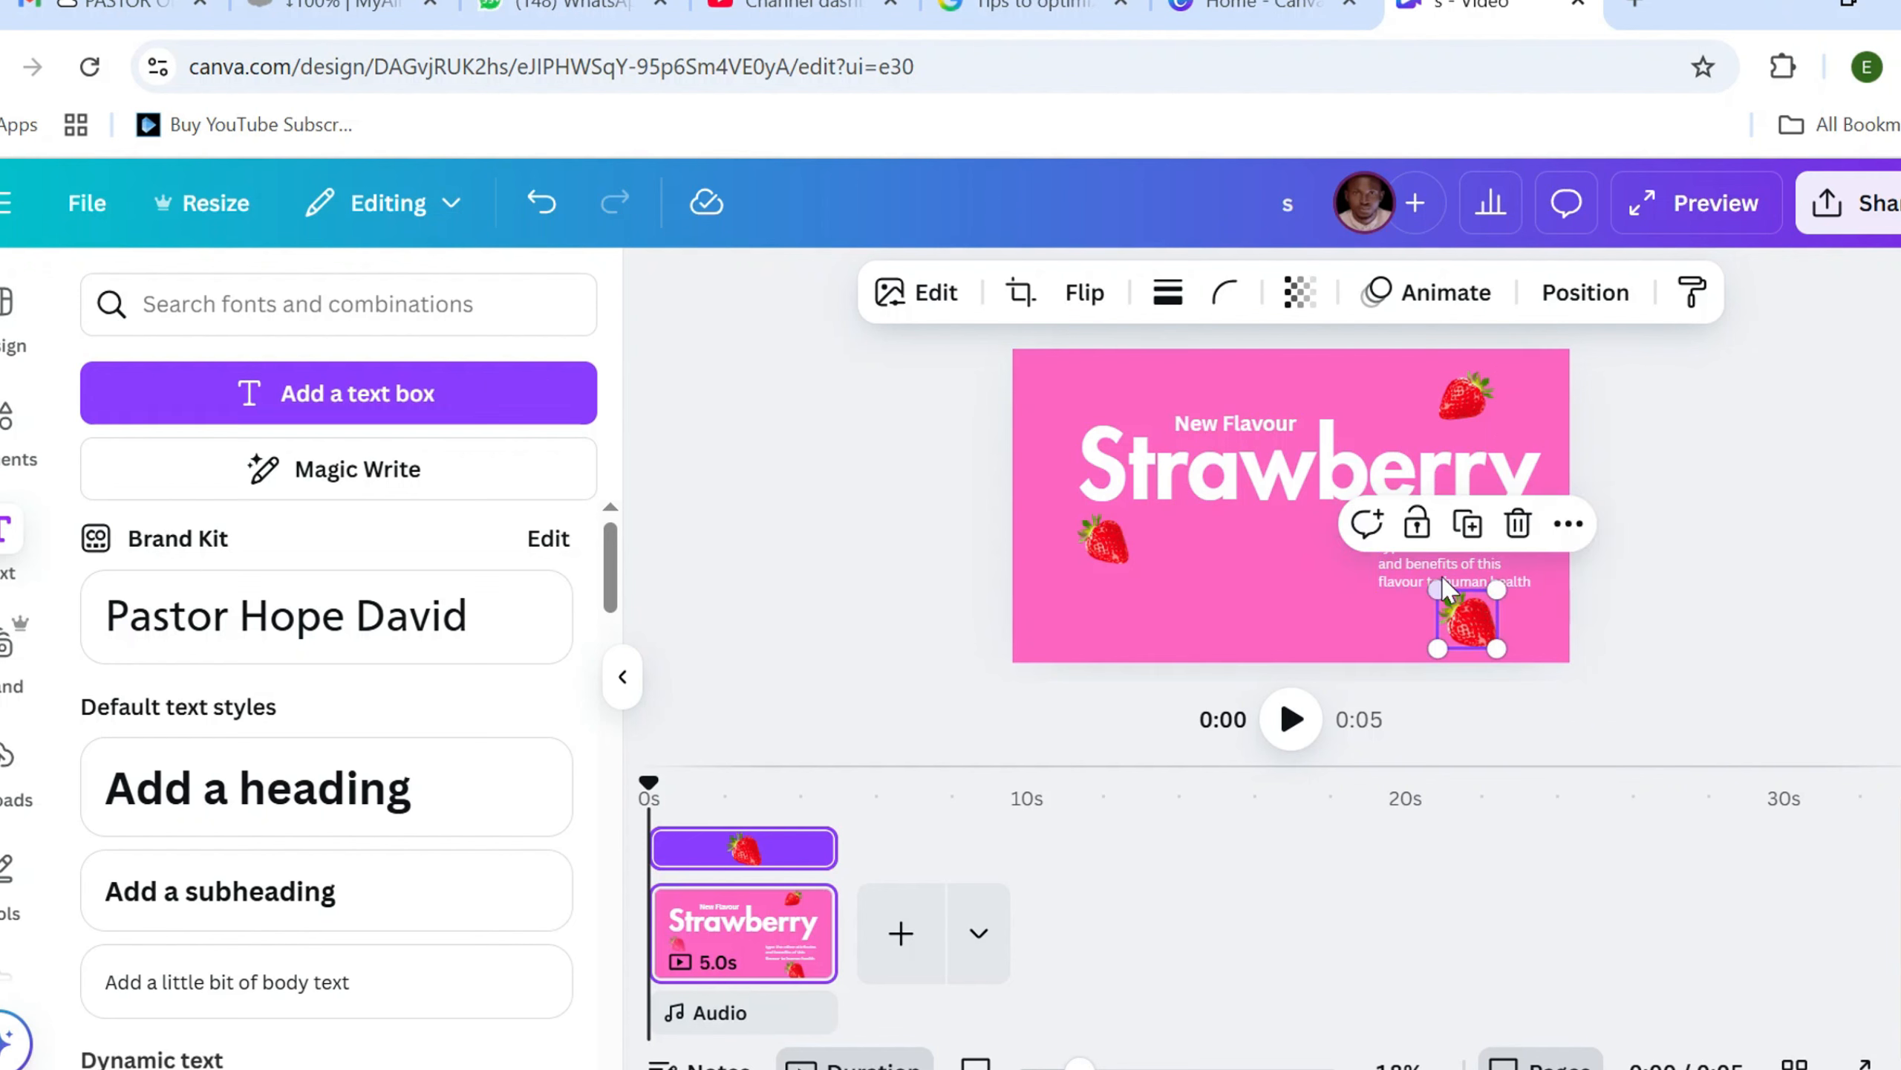
click(1444, 575)
mouse_move(1451, 574)
mouse_down()
mouse_move(1451, 551)
mouse_move(1451, 568)
mouse_up()
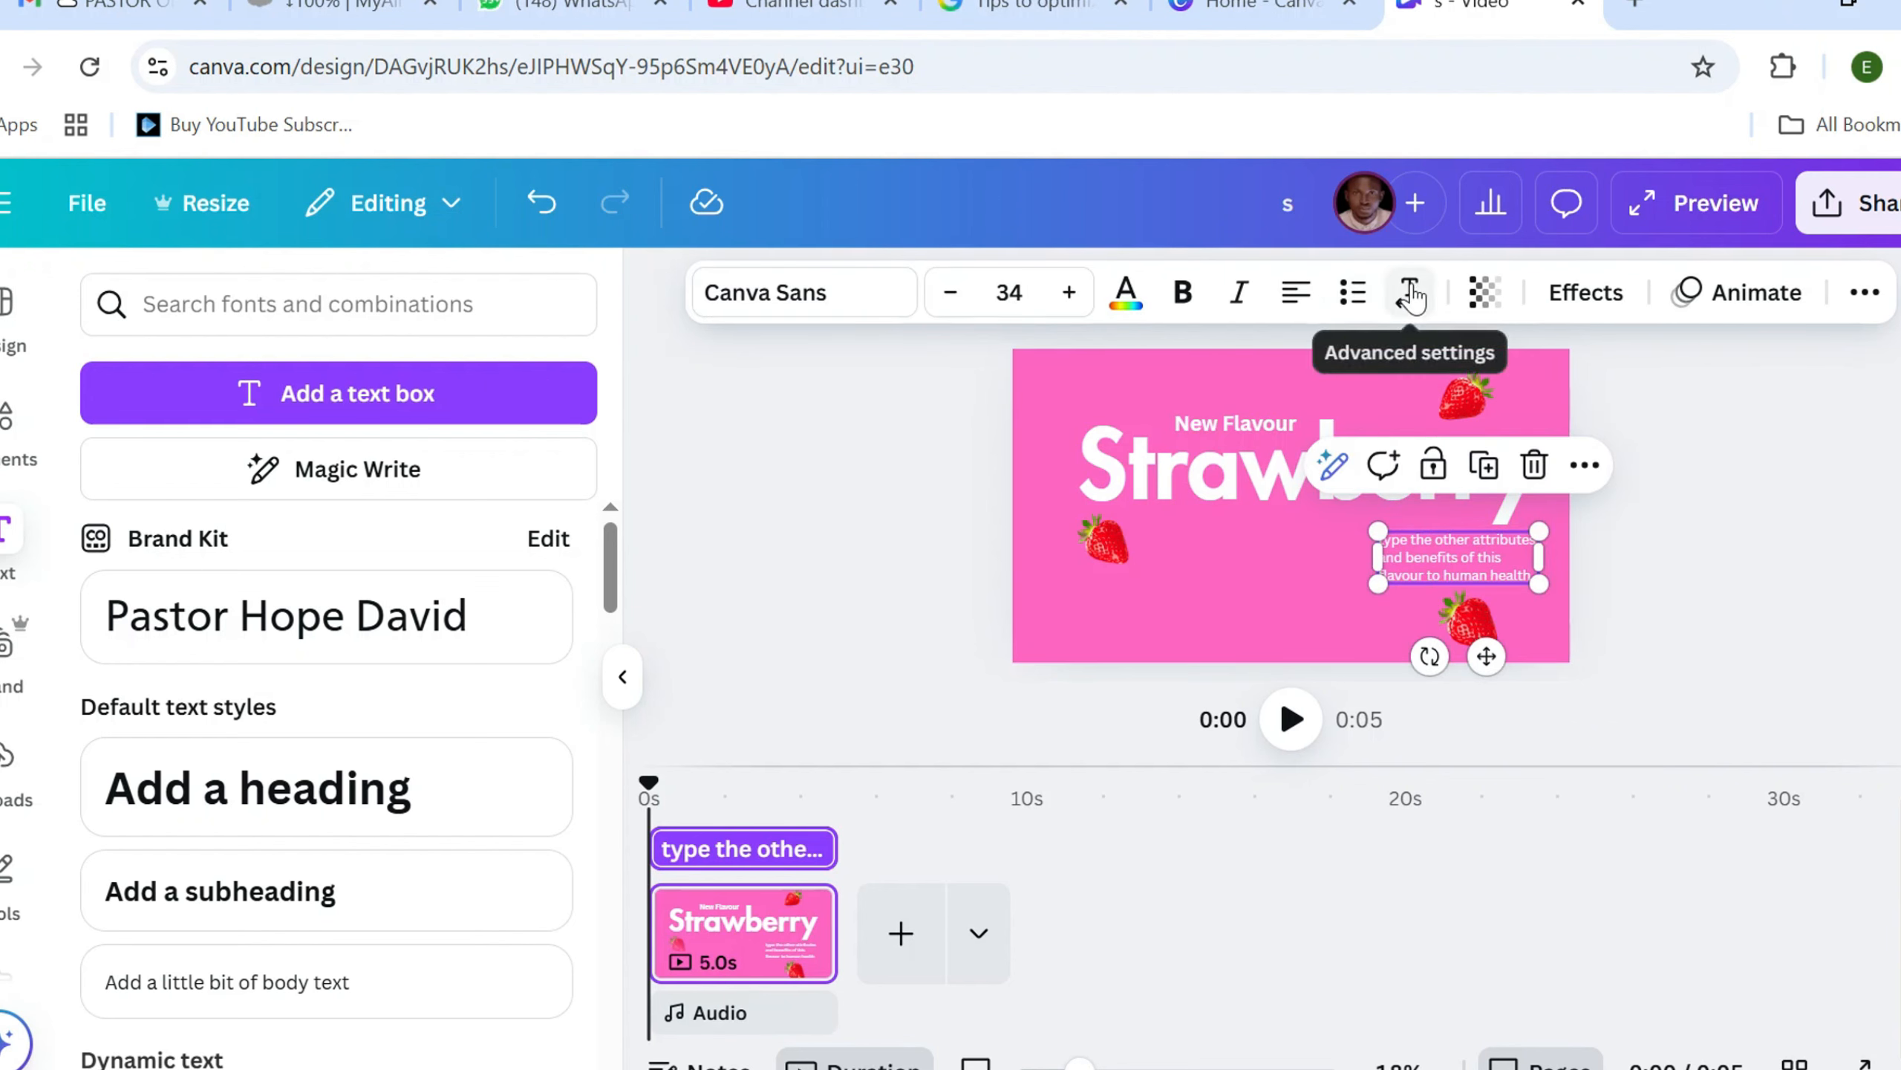
click(1411, 296)
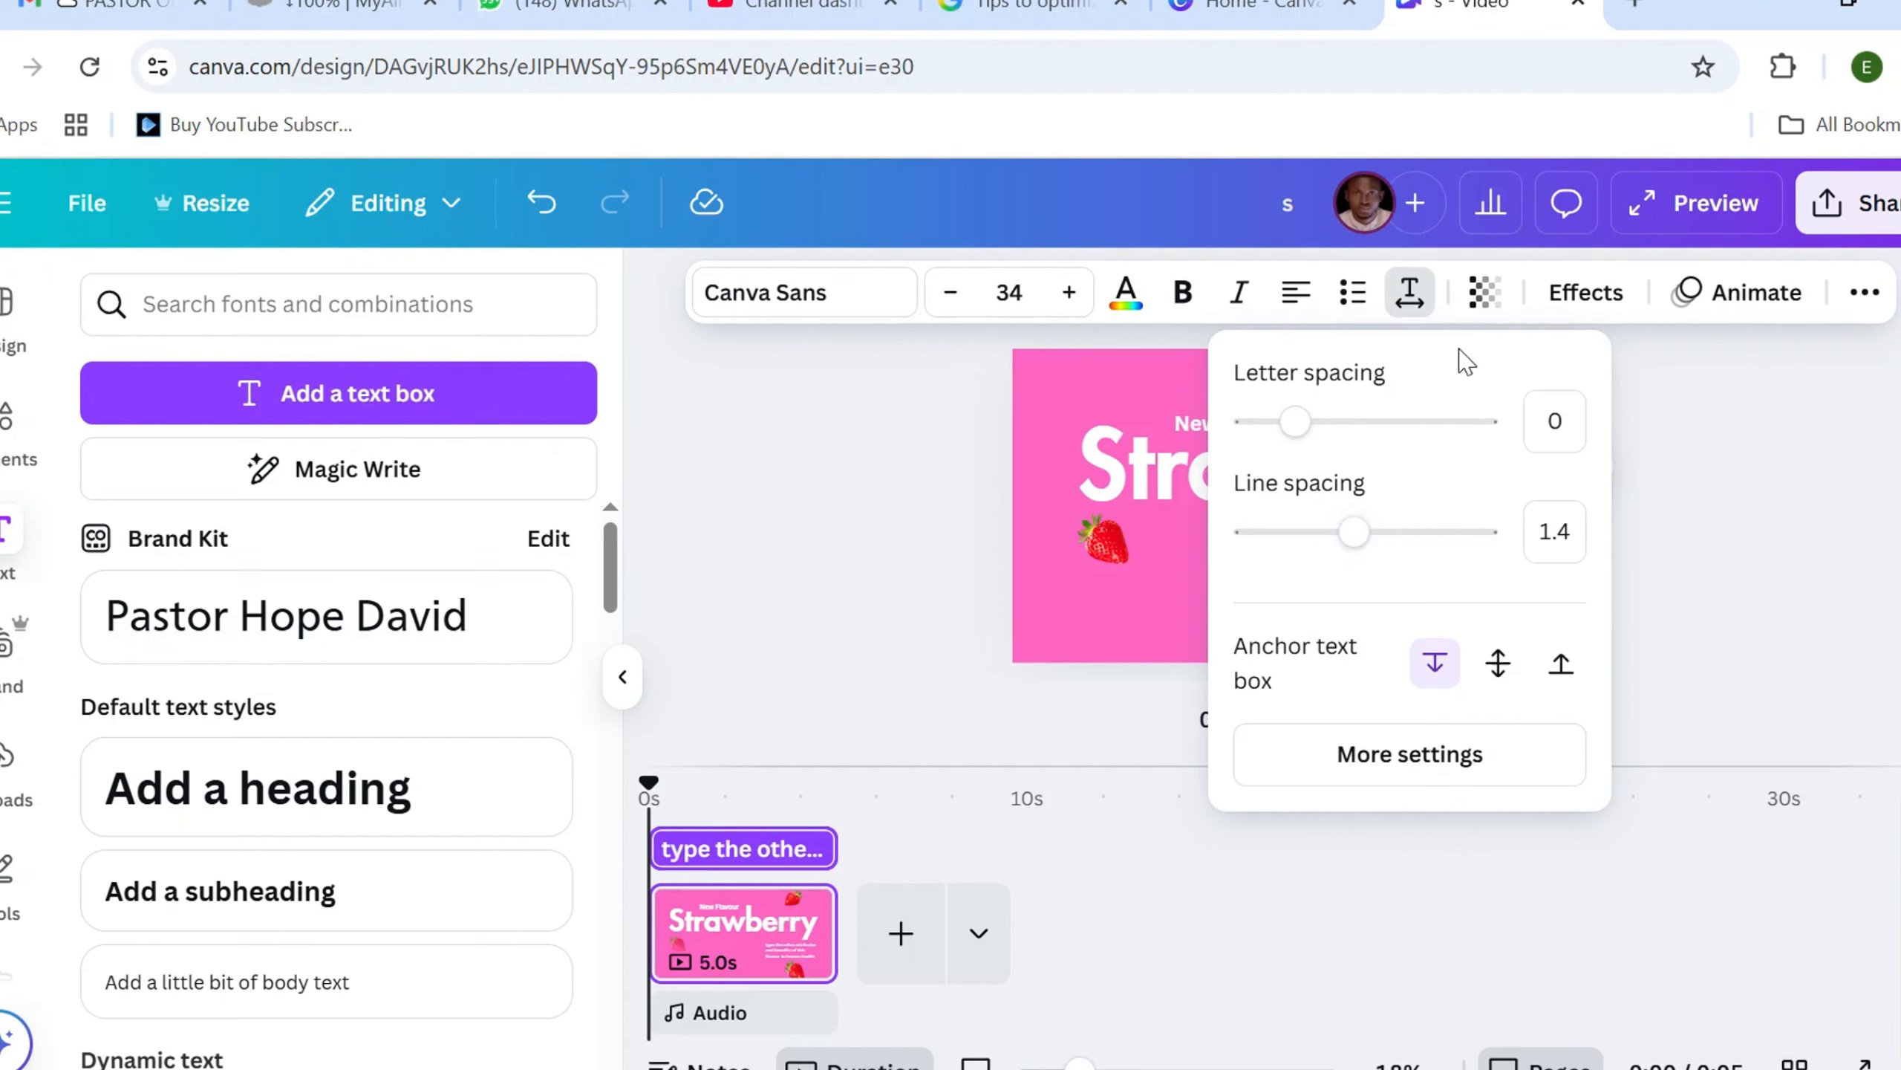
key(Escape)
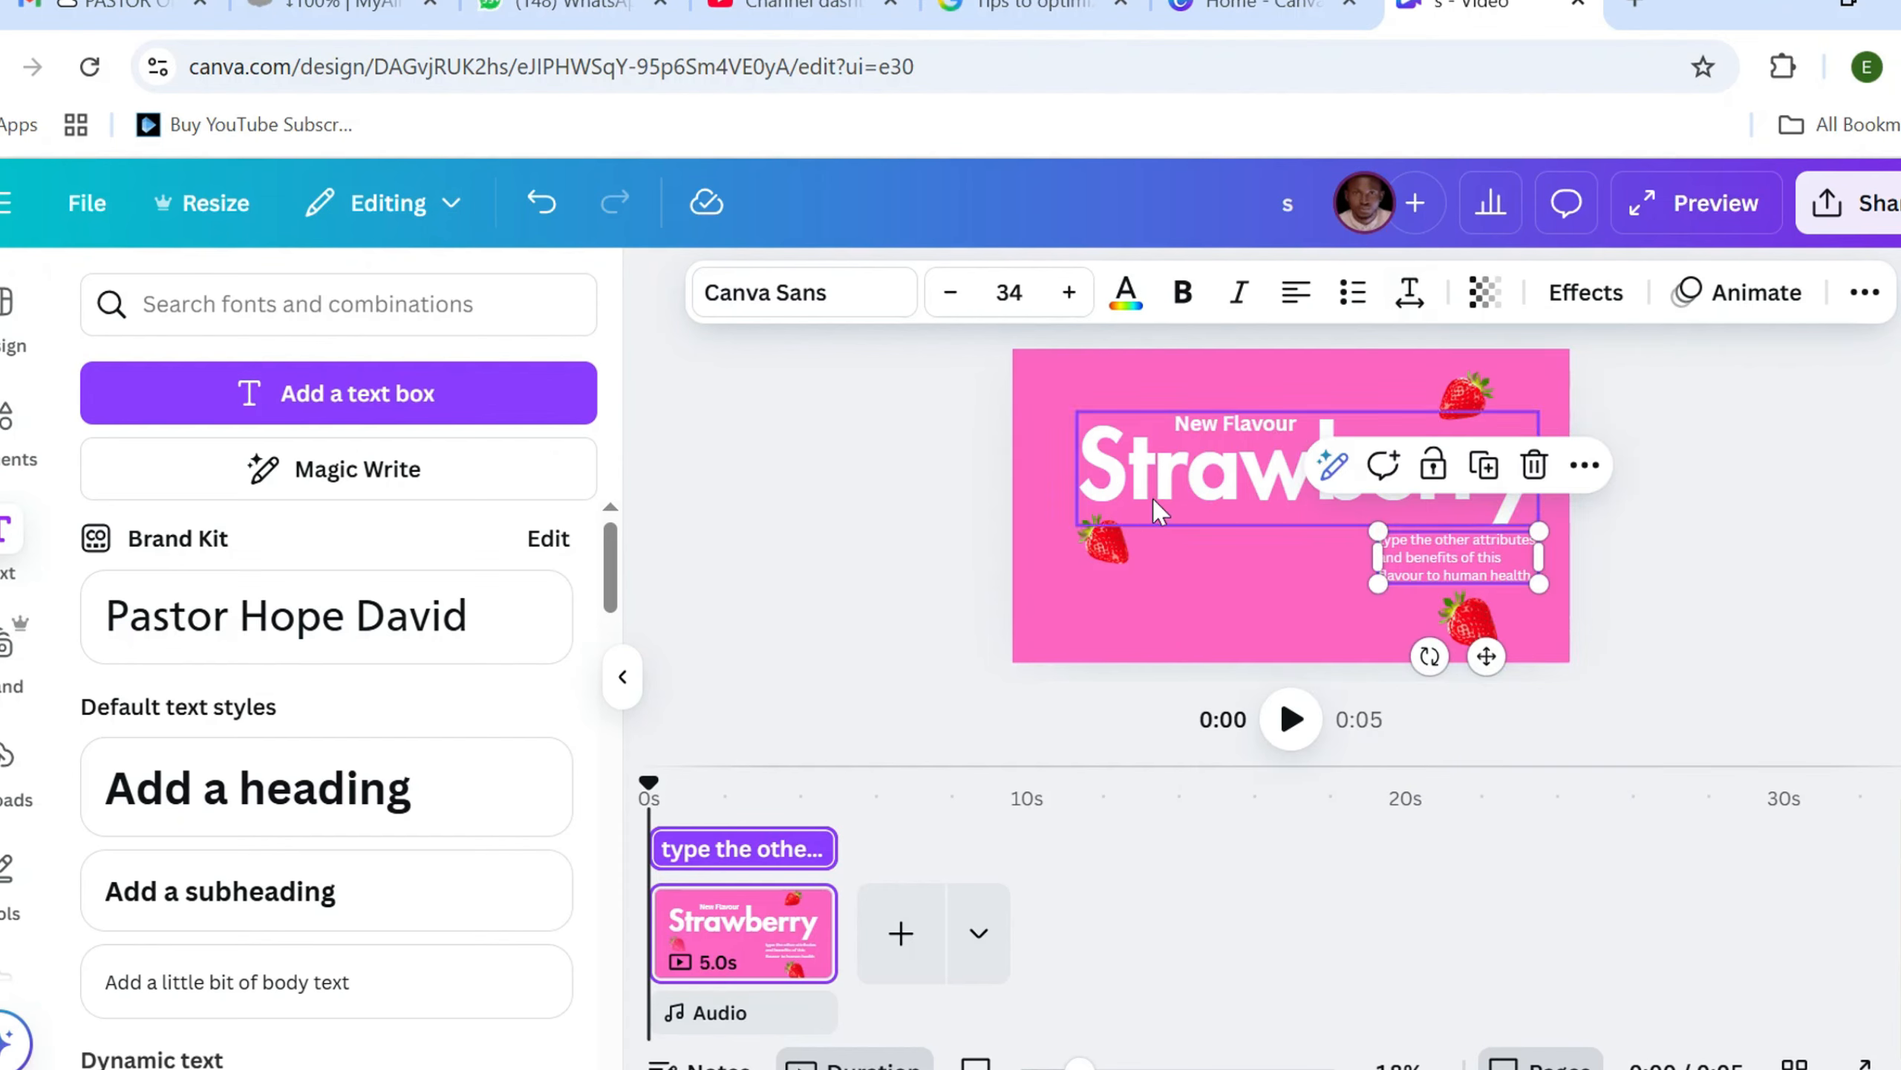
click(984, 539)
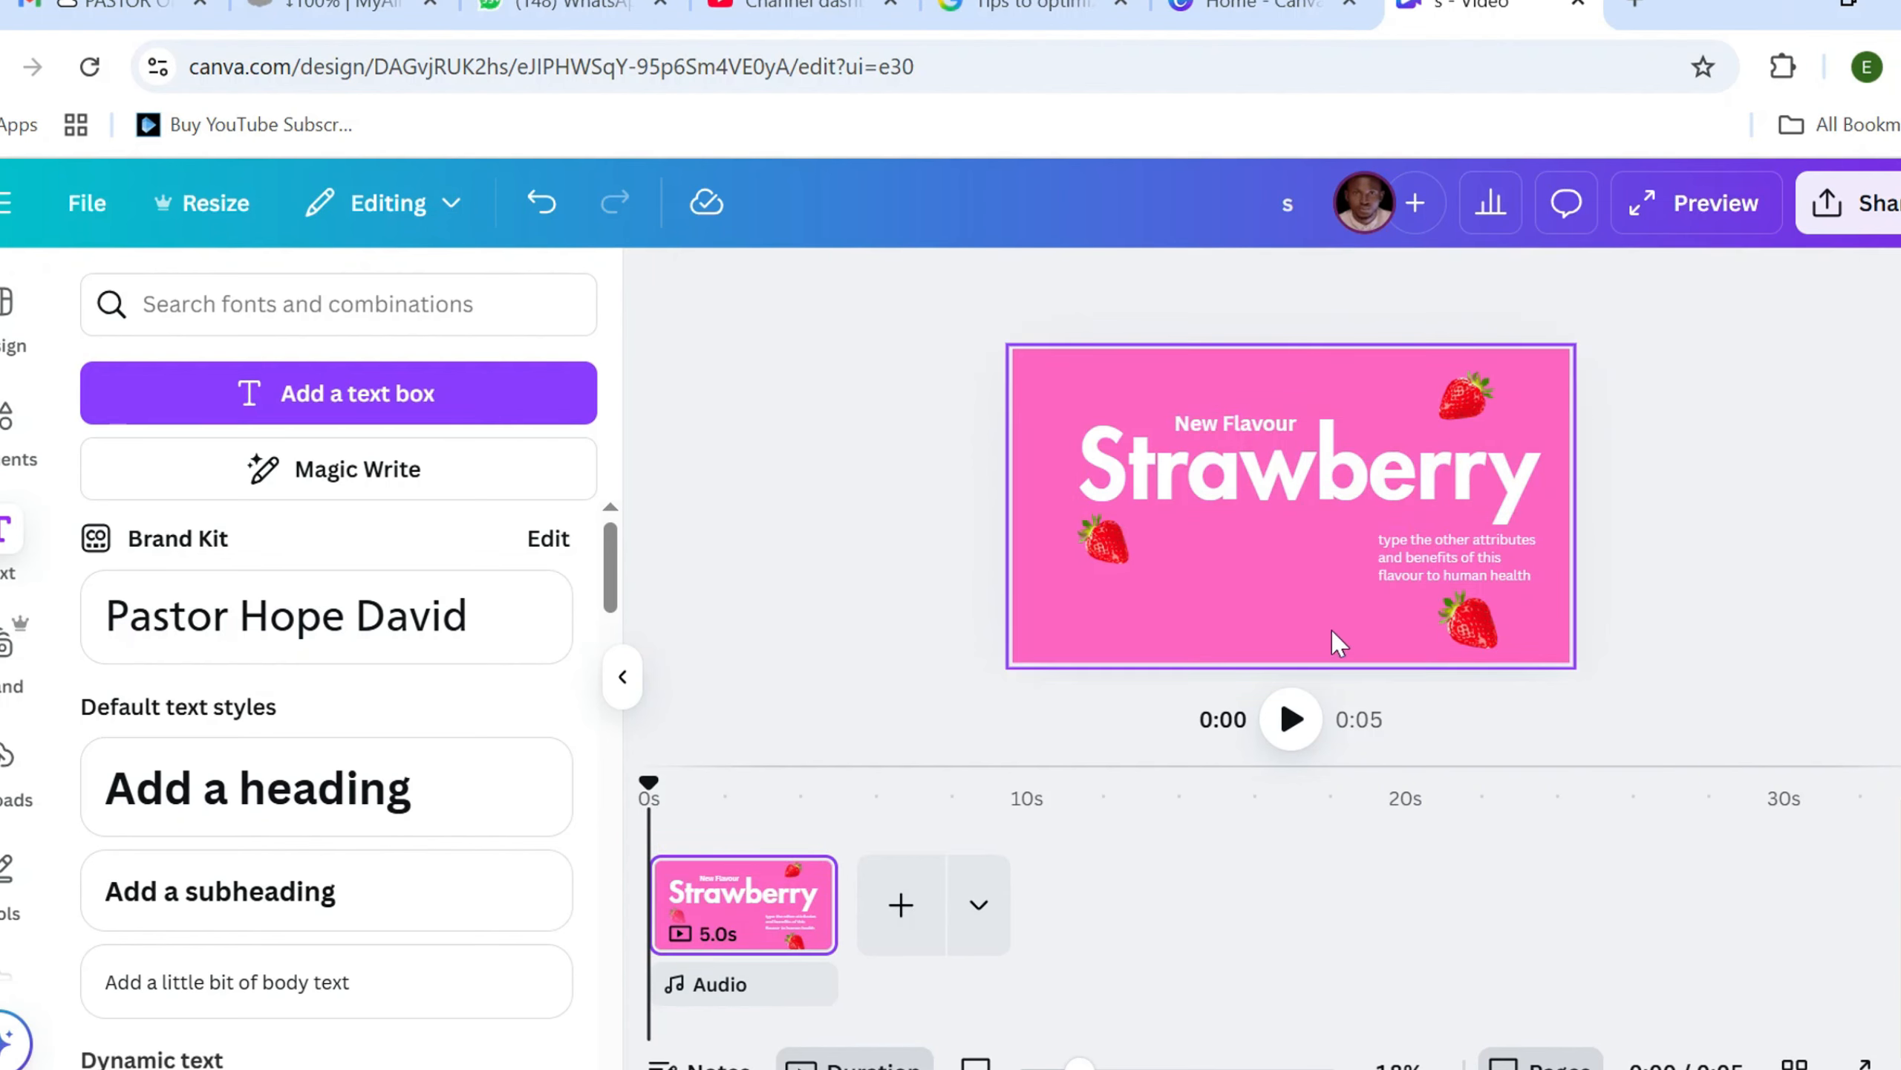
Group the three strawberries and the body text together
click(1466, 624)
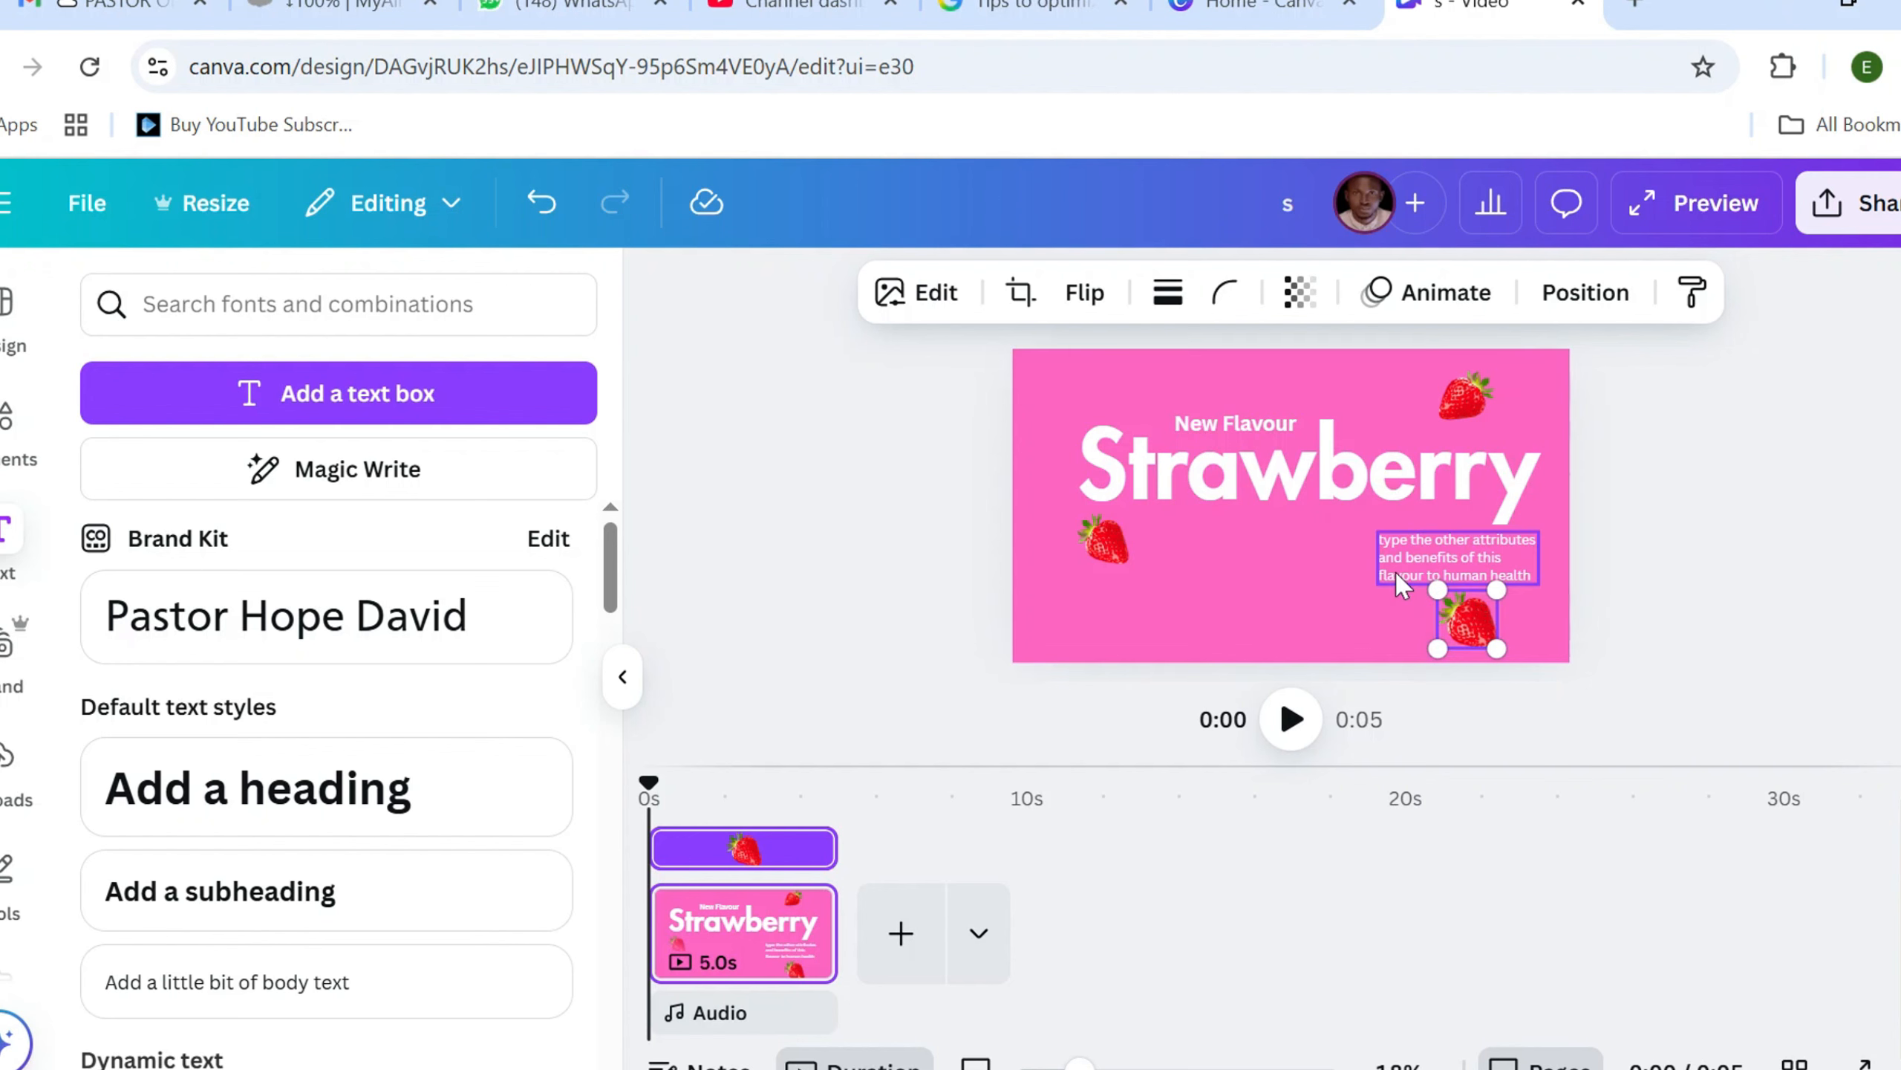
shift+click(1402, 581)
shift+click(1461, 393)
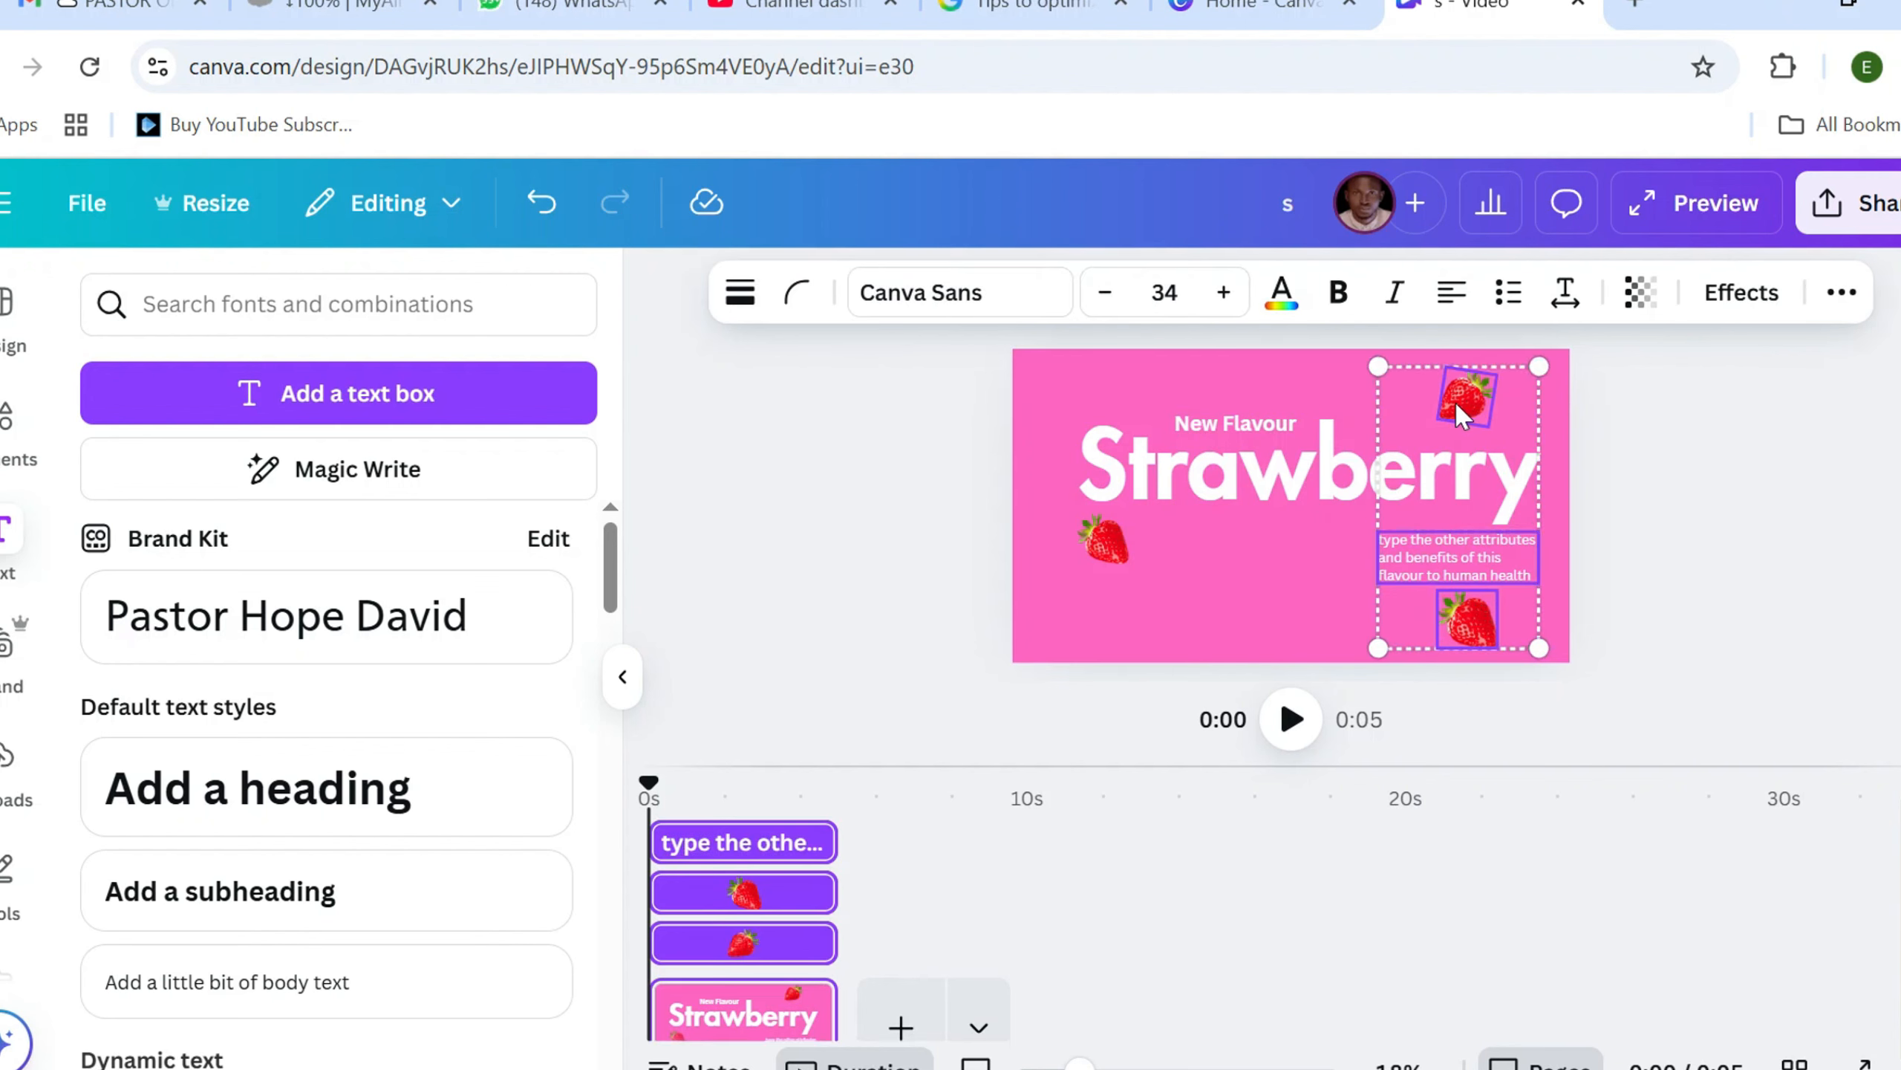
shift+click(1106, 547)
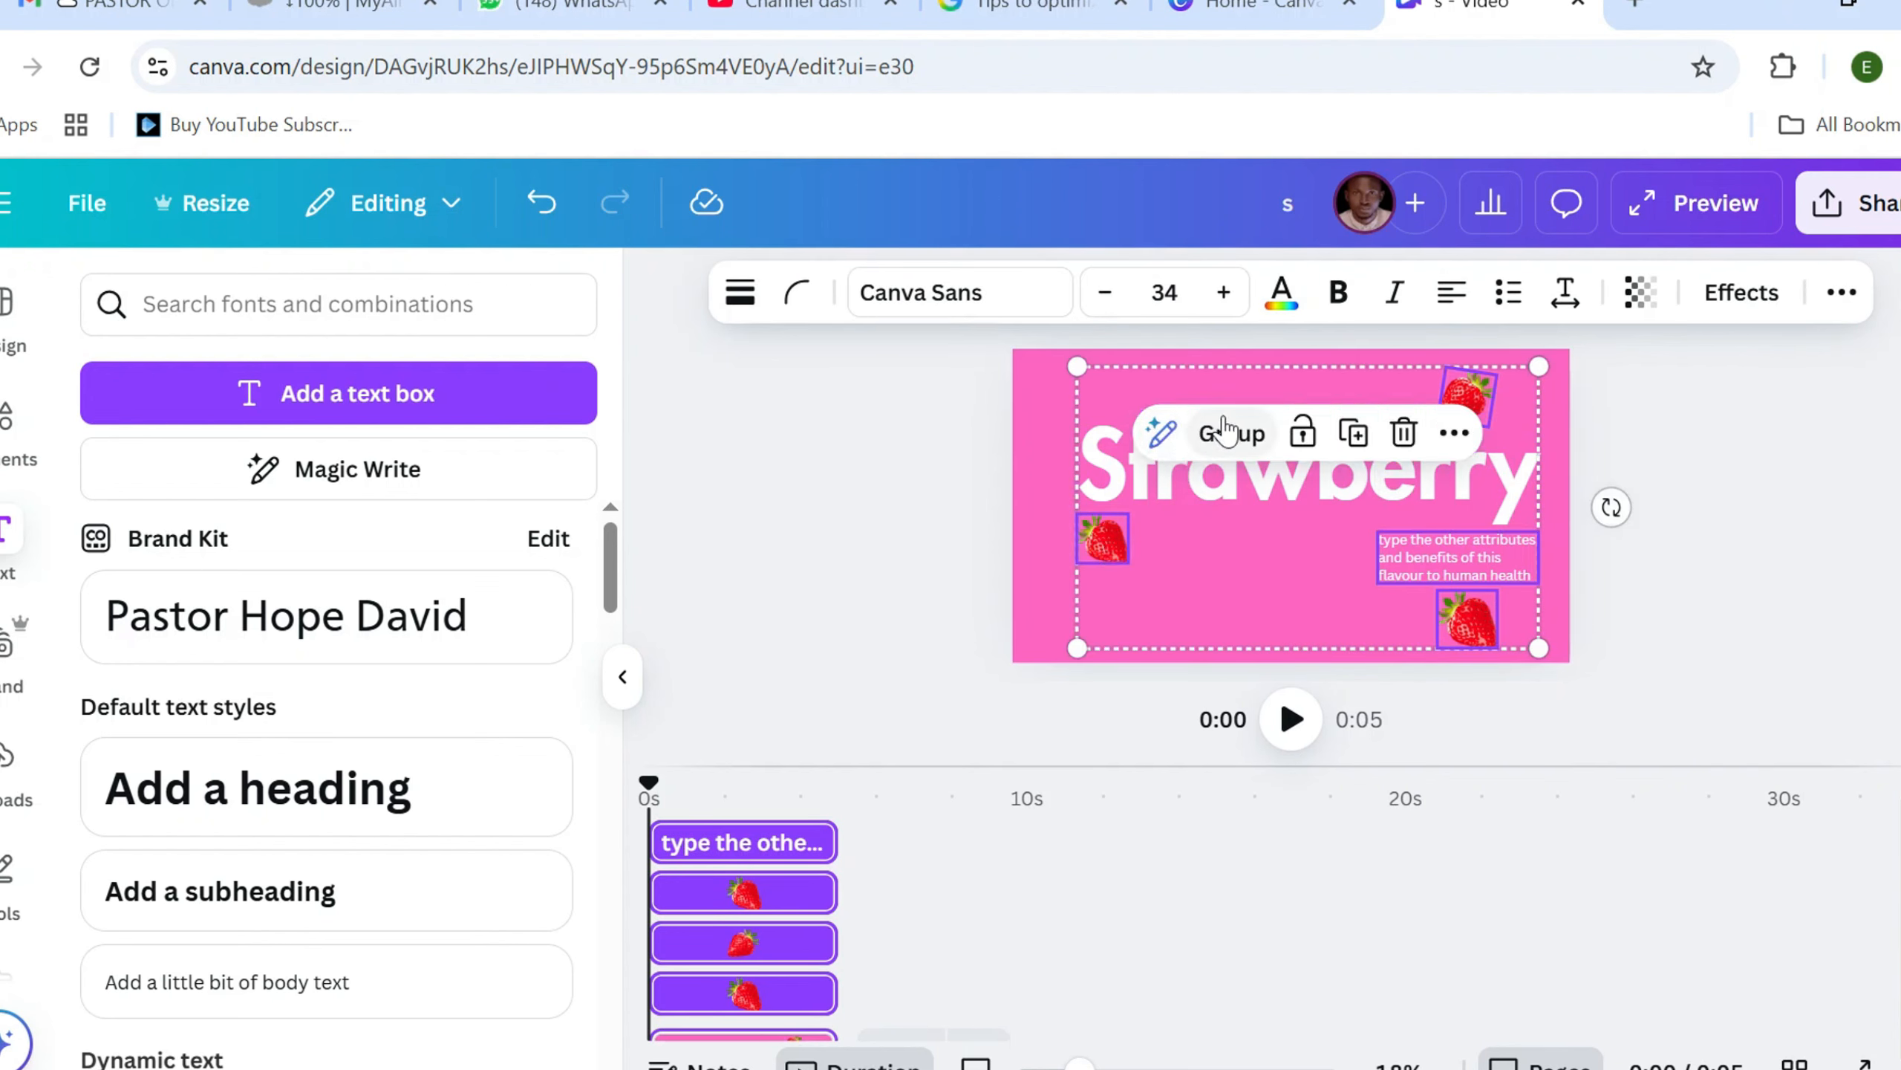
click(1226, 433)
click(883, 480)
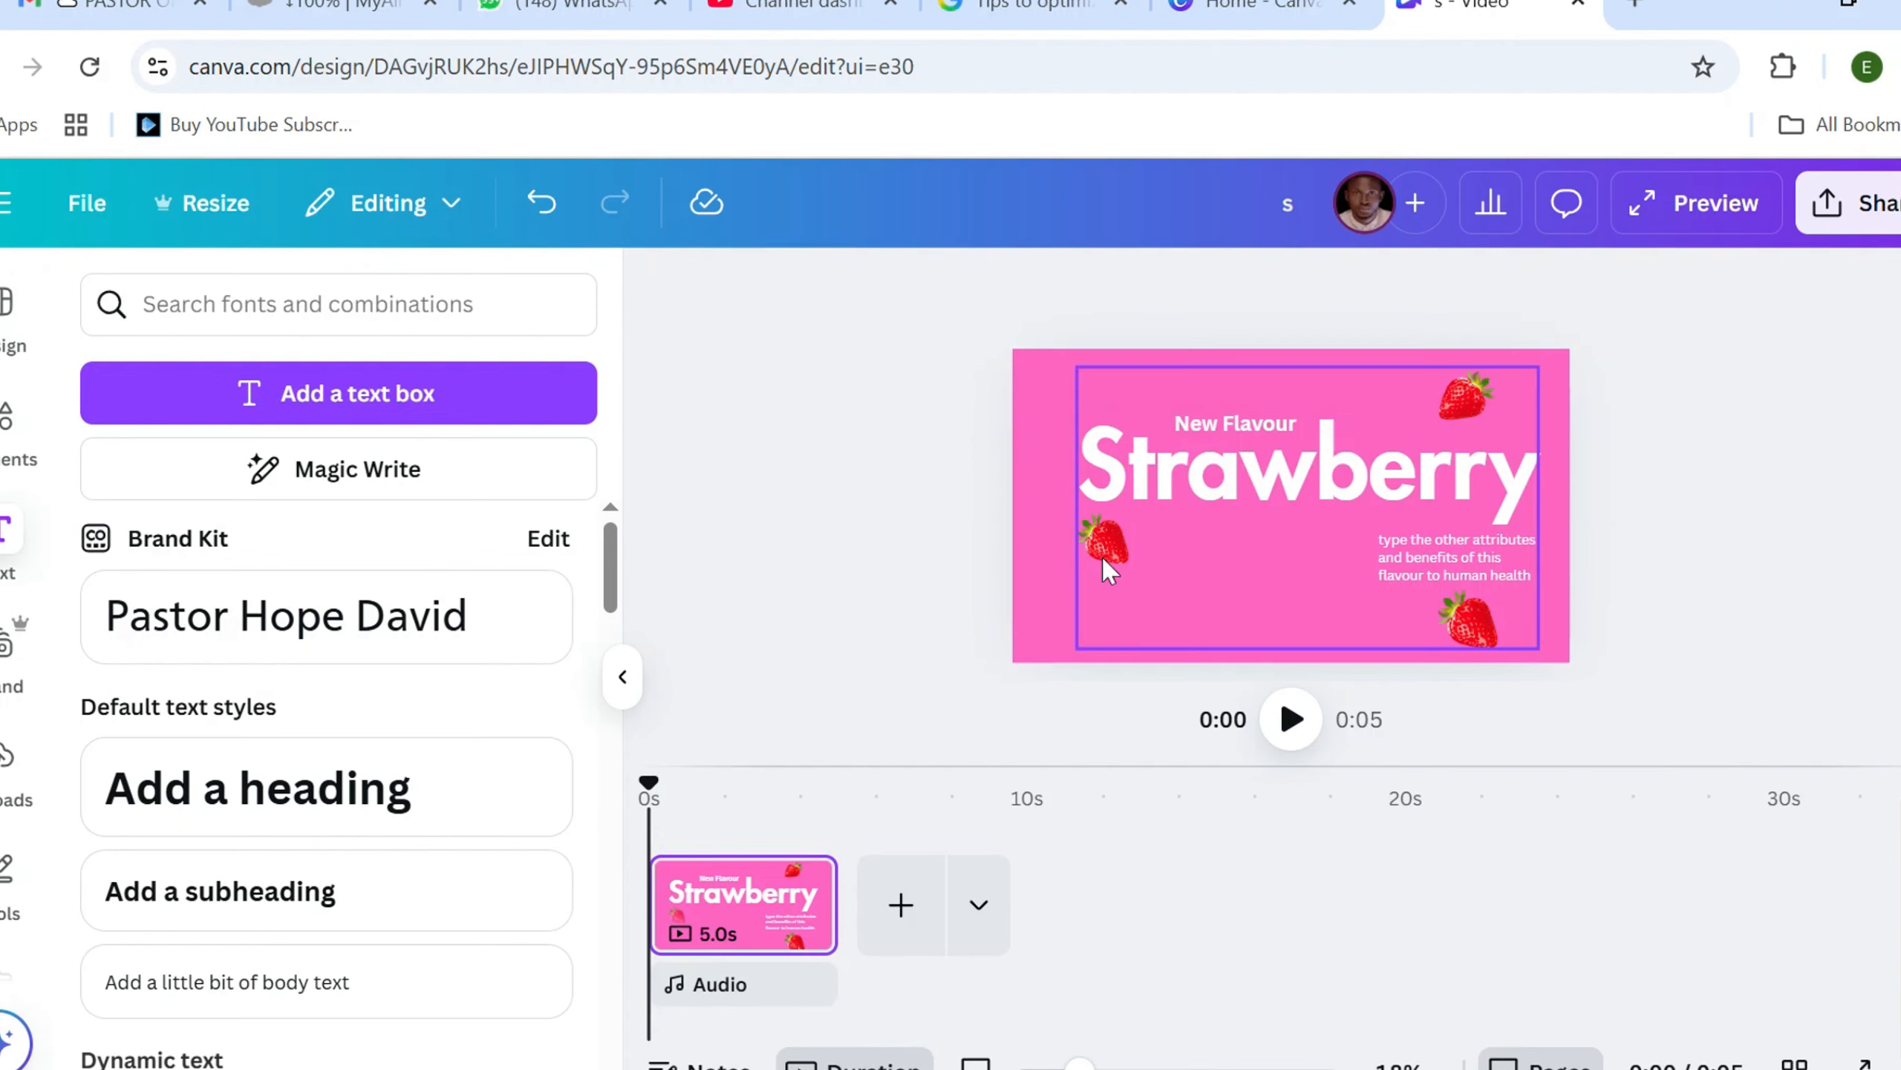
click(1450, 581)
click(748, 531)
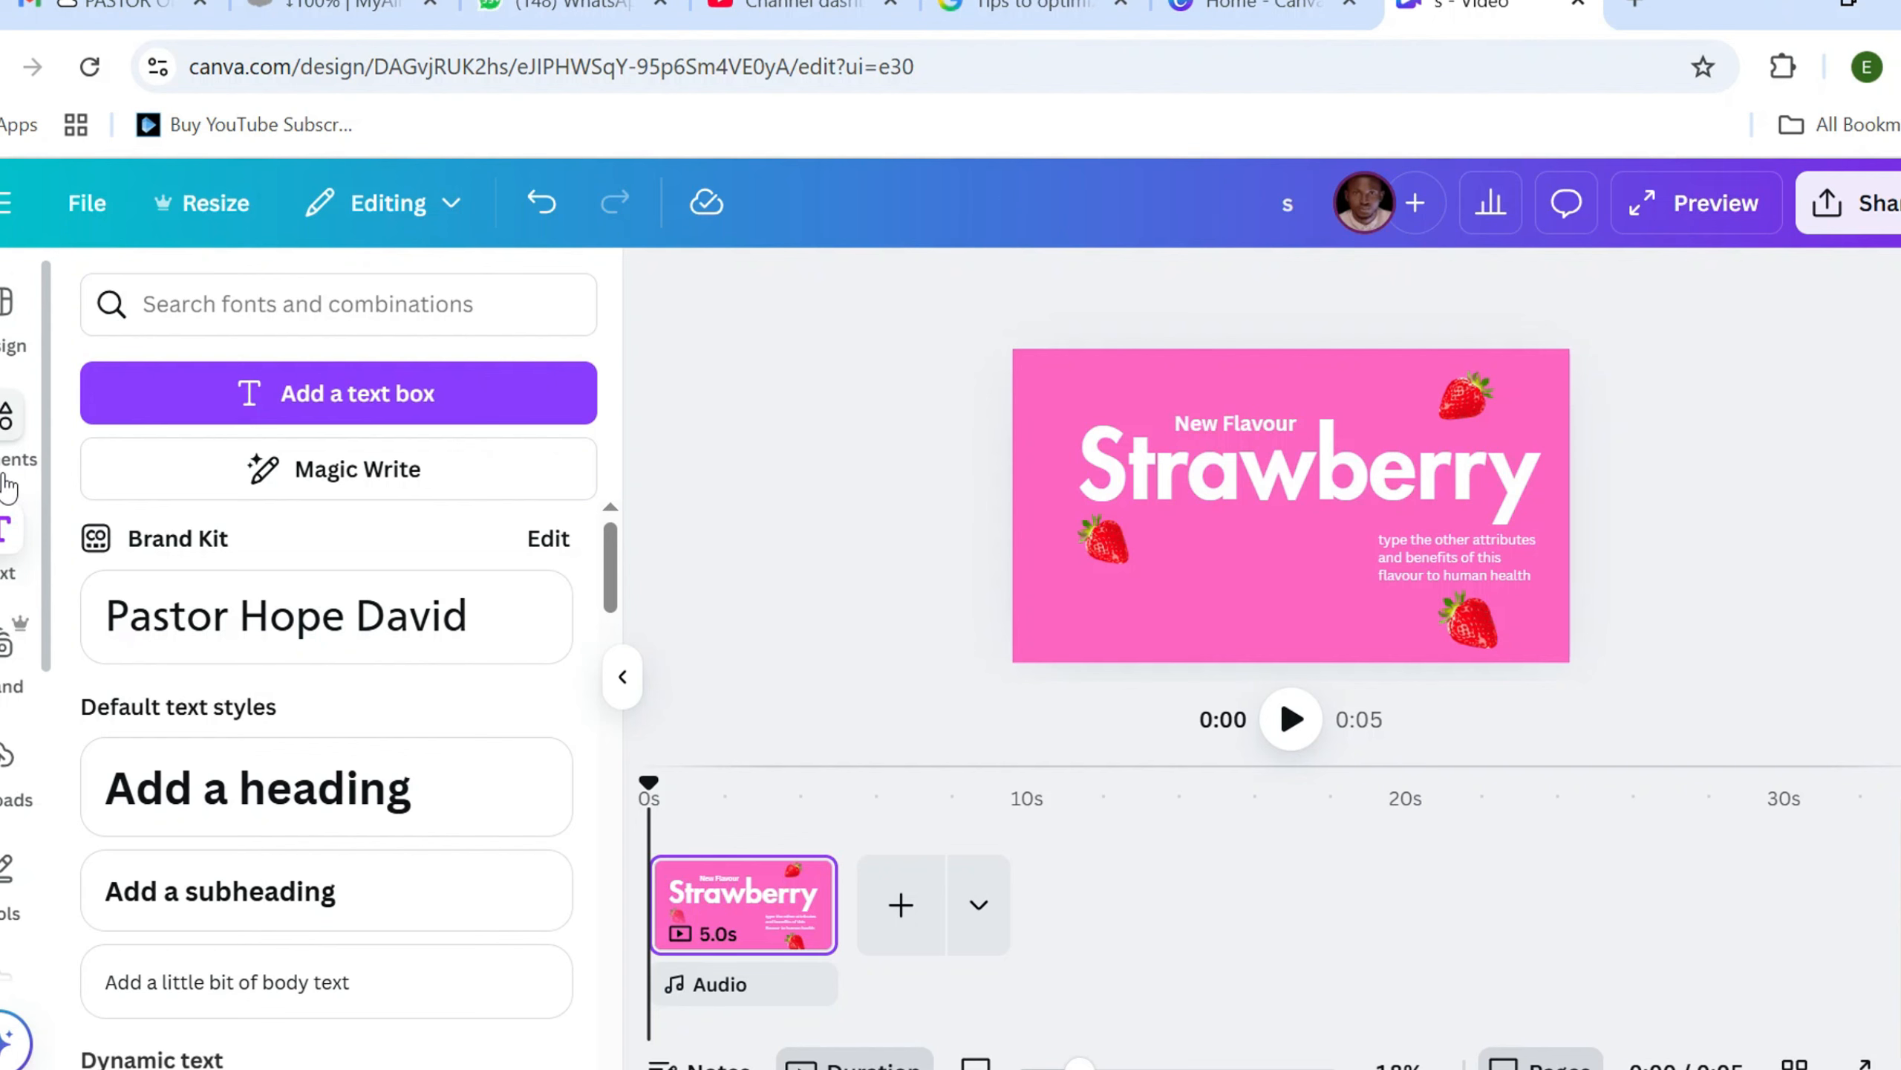
Search the elements for "strawberries icecream" and add the pink swirled cone topped with a strawberry
click(12, 438)
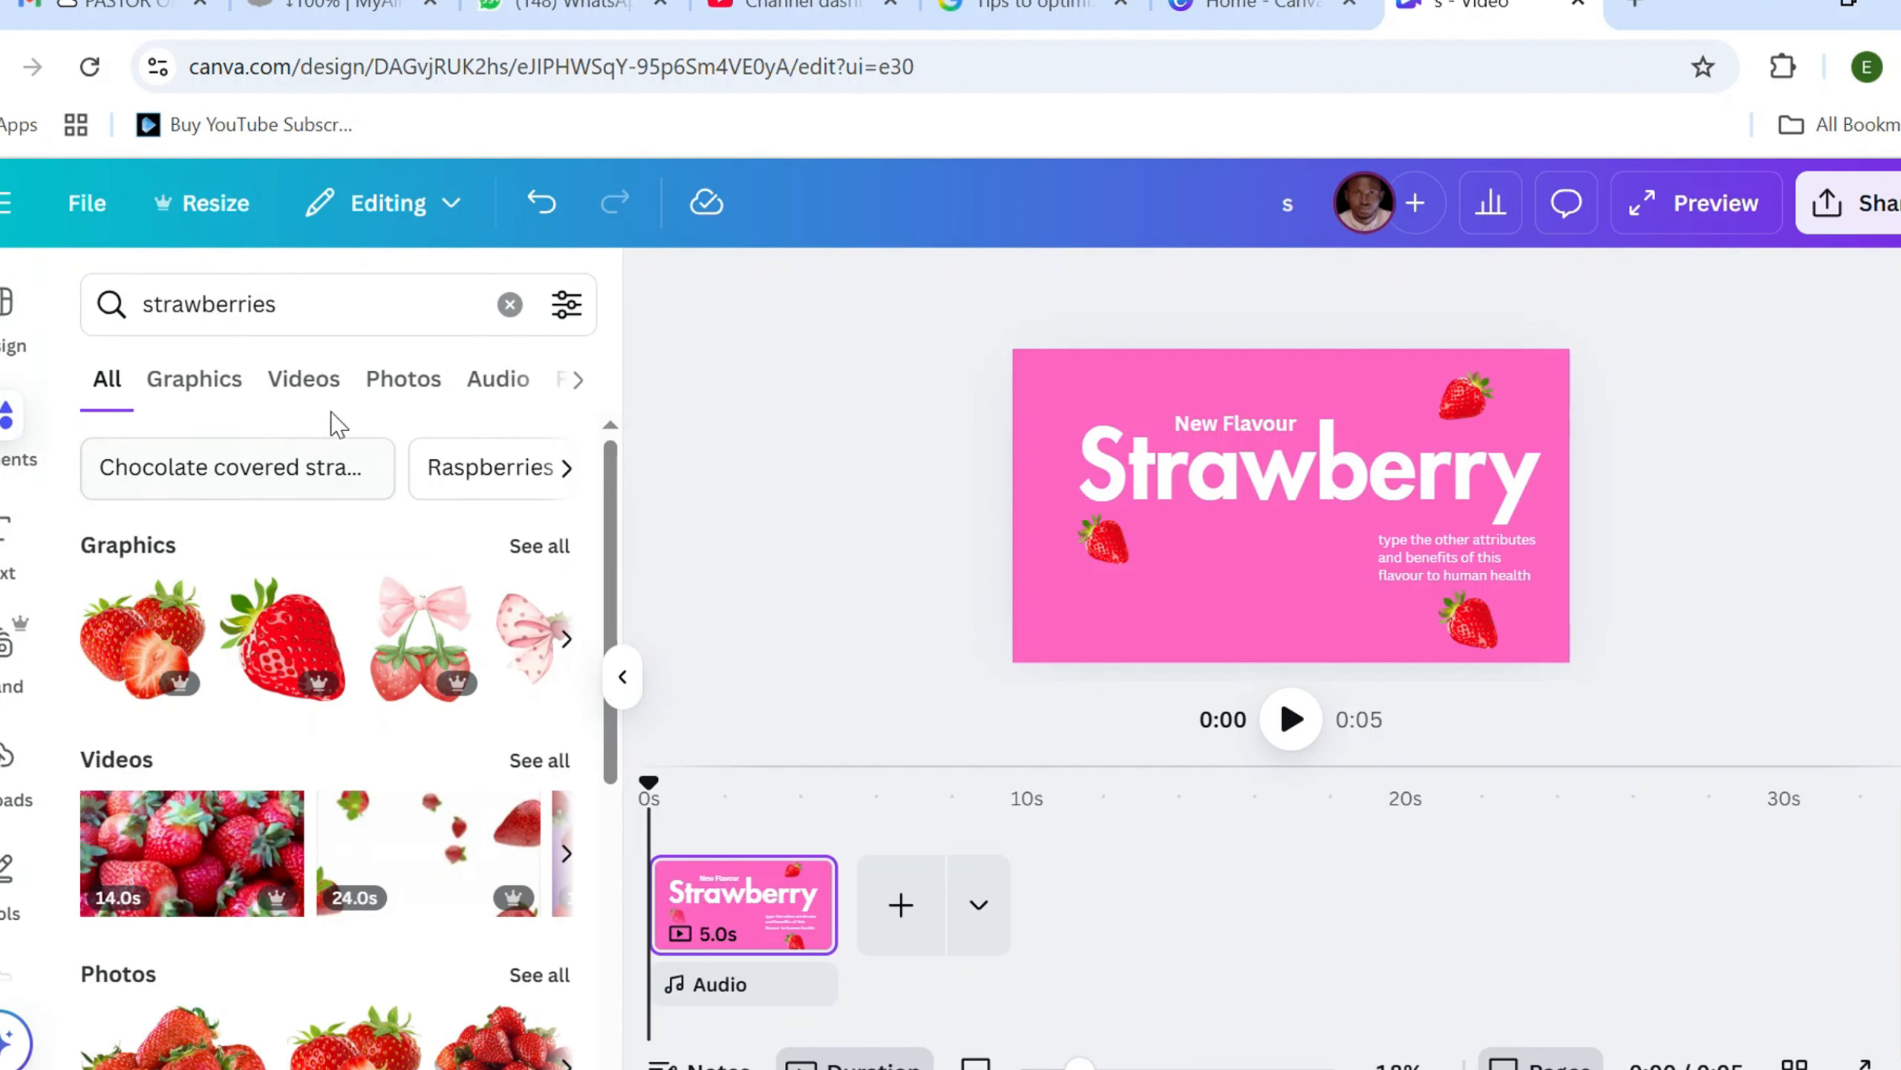
click(408, 314)
click(345, 508)
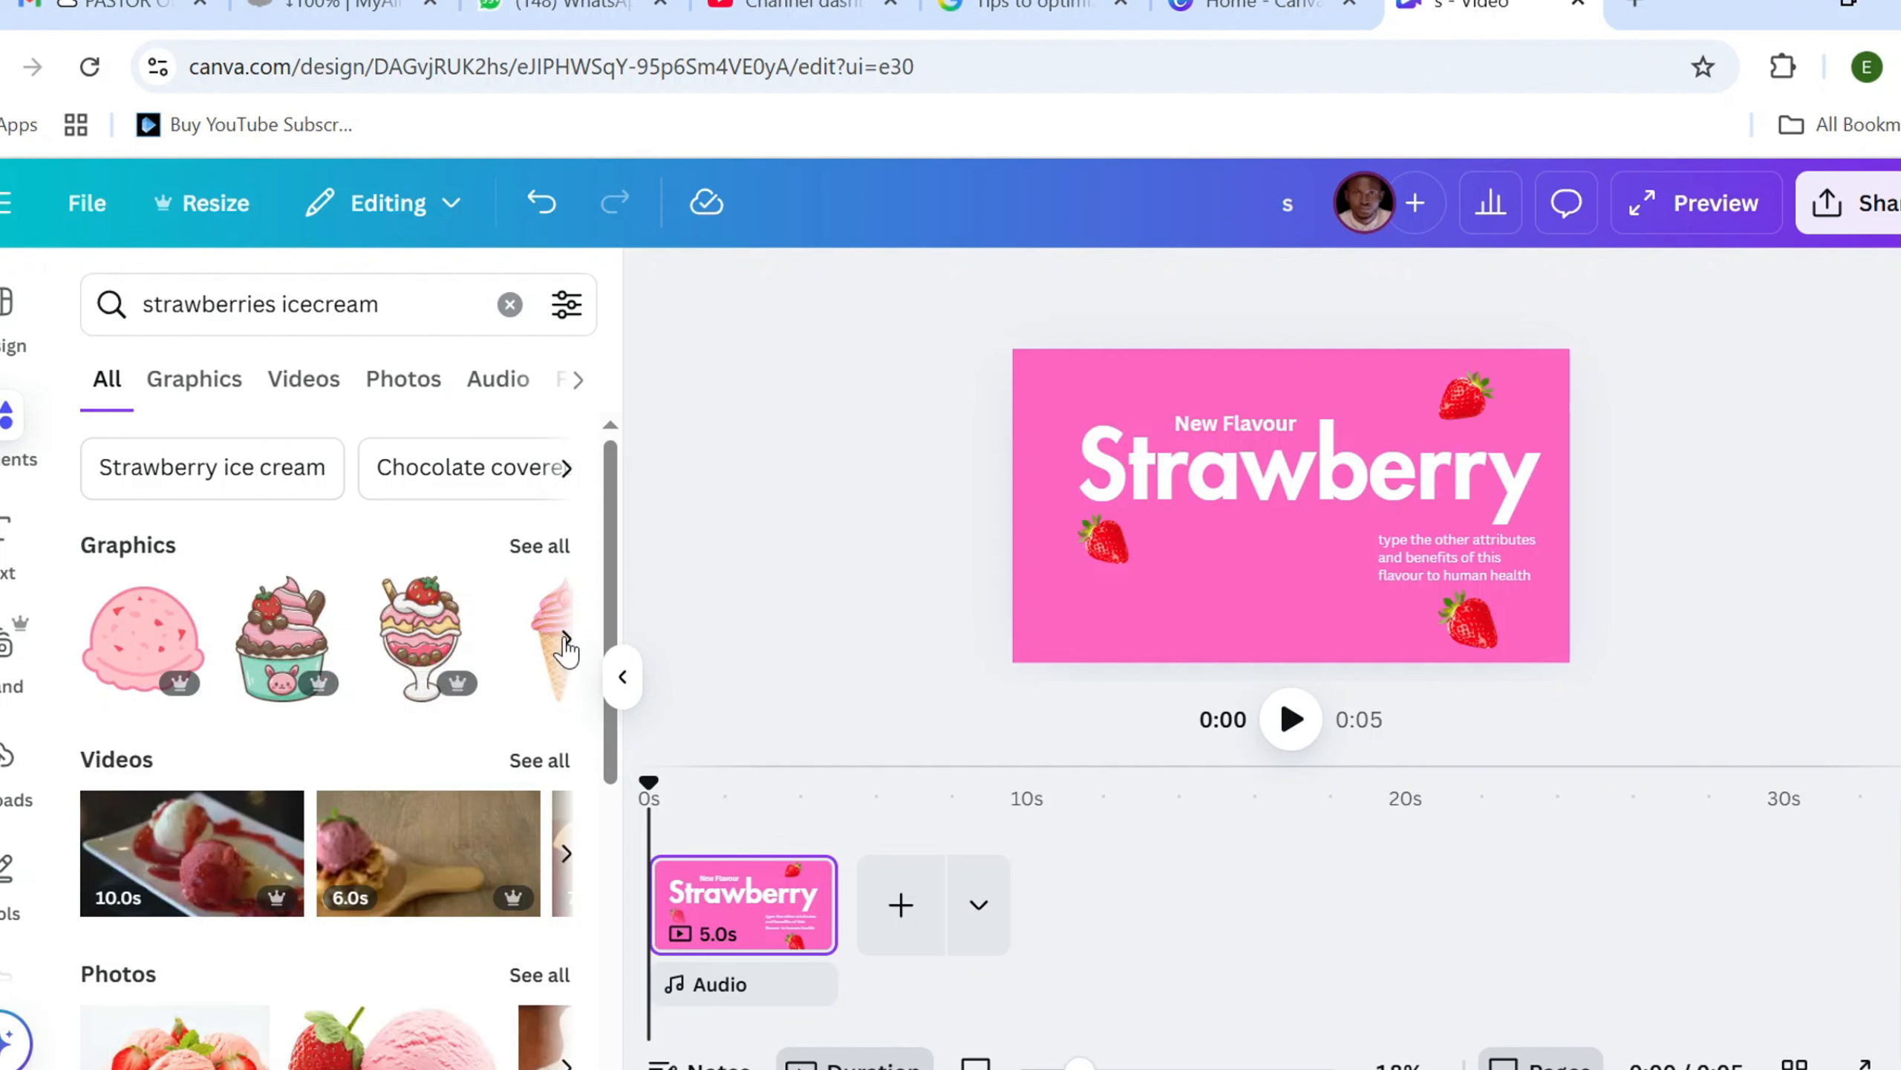
click(567, 643)
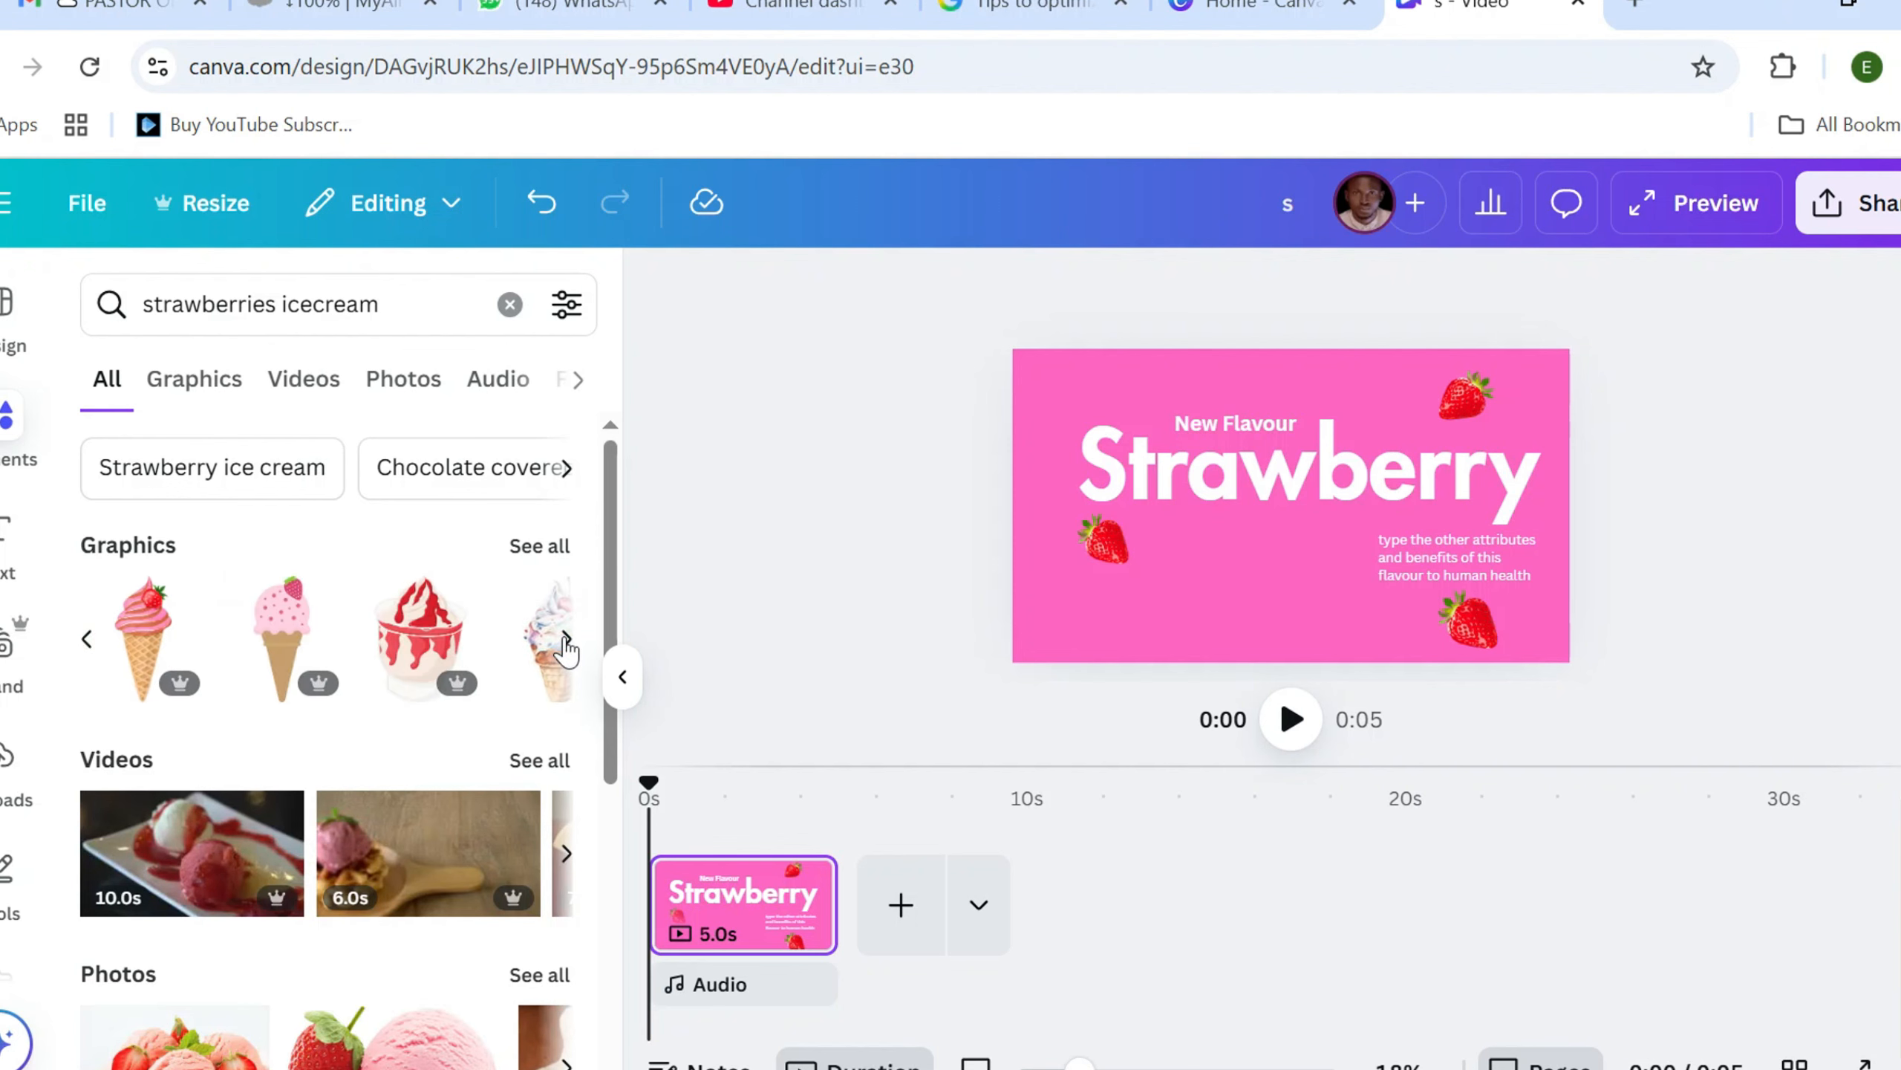
click(146, 640)
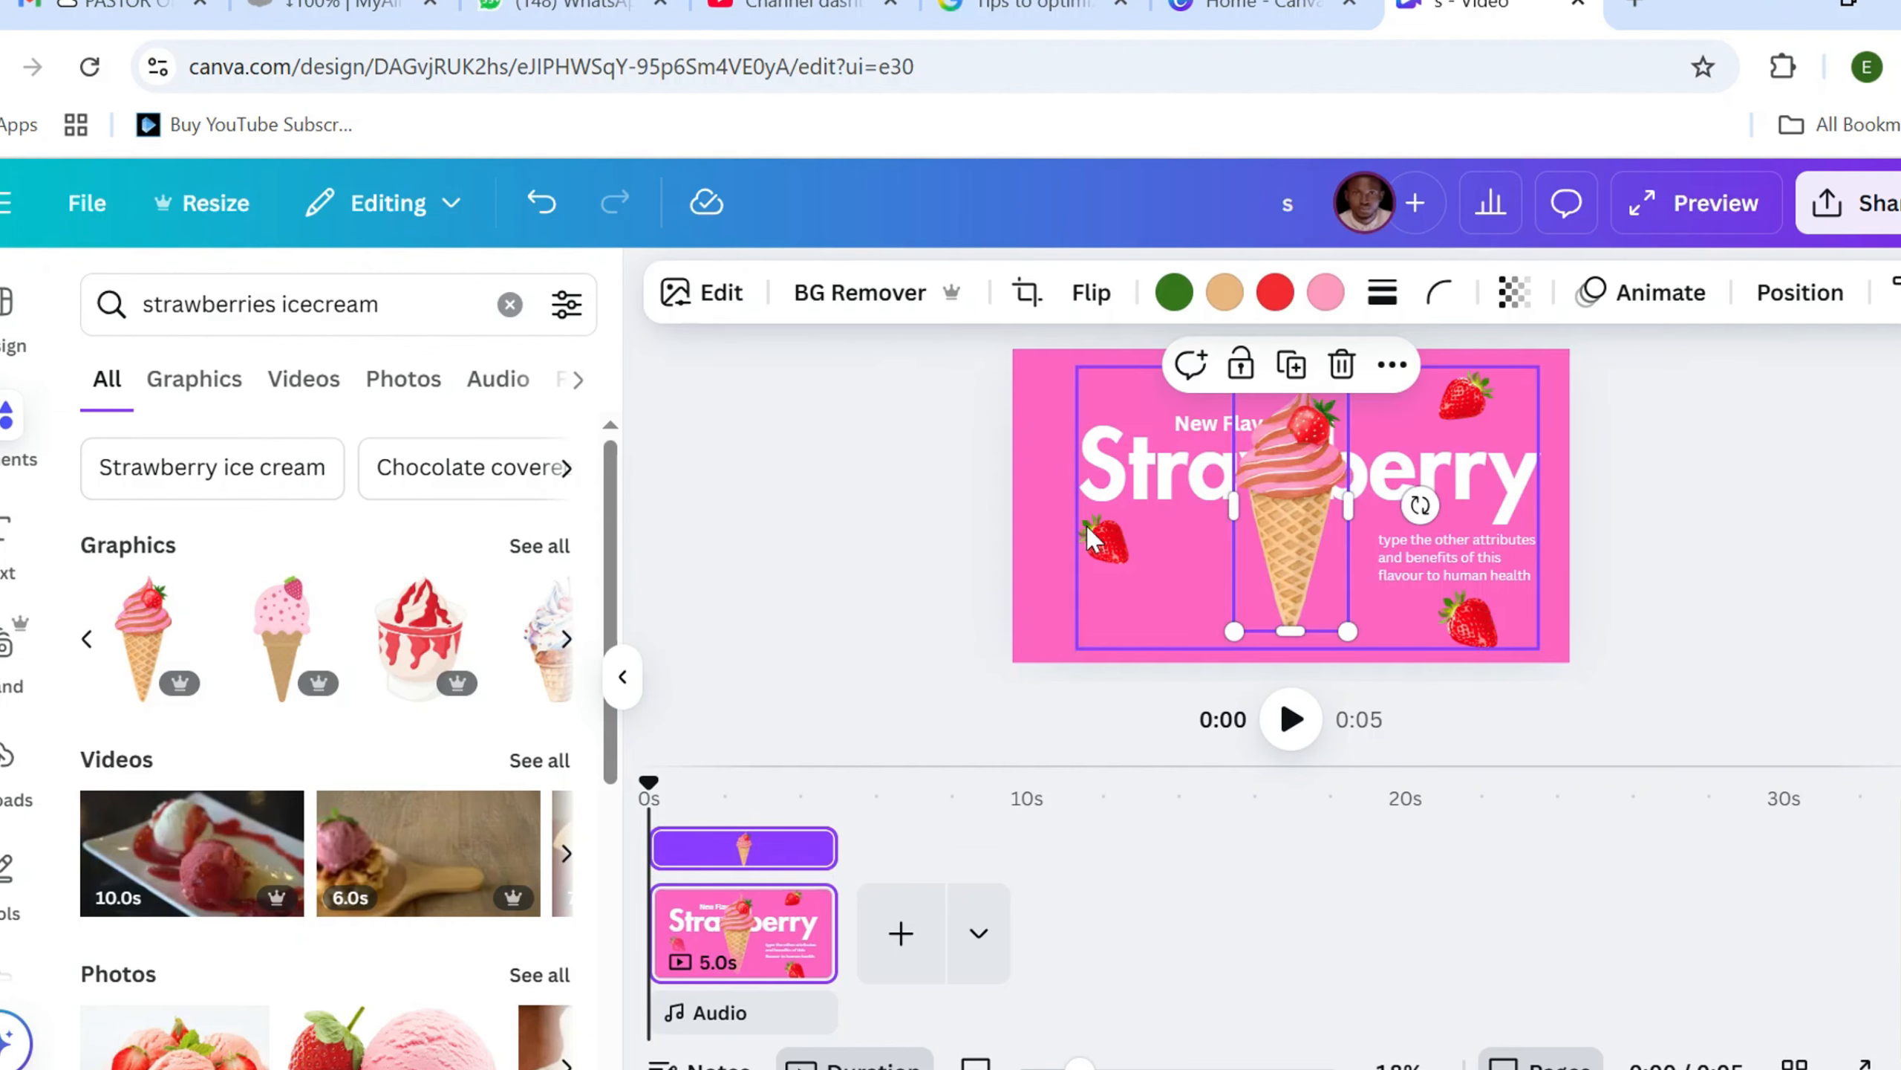
Lower the ice cream cone so its top overlaps the heading and its tip runs off the page, and enlarge it very slightly
drag(1269, 500, 1257, 601)
drag(1337, 483, 1339, 480)
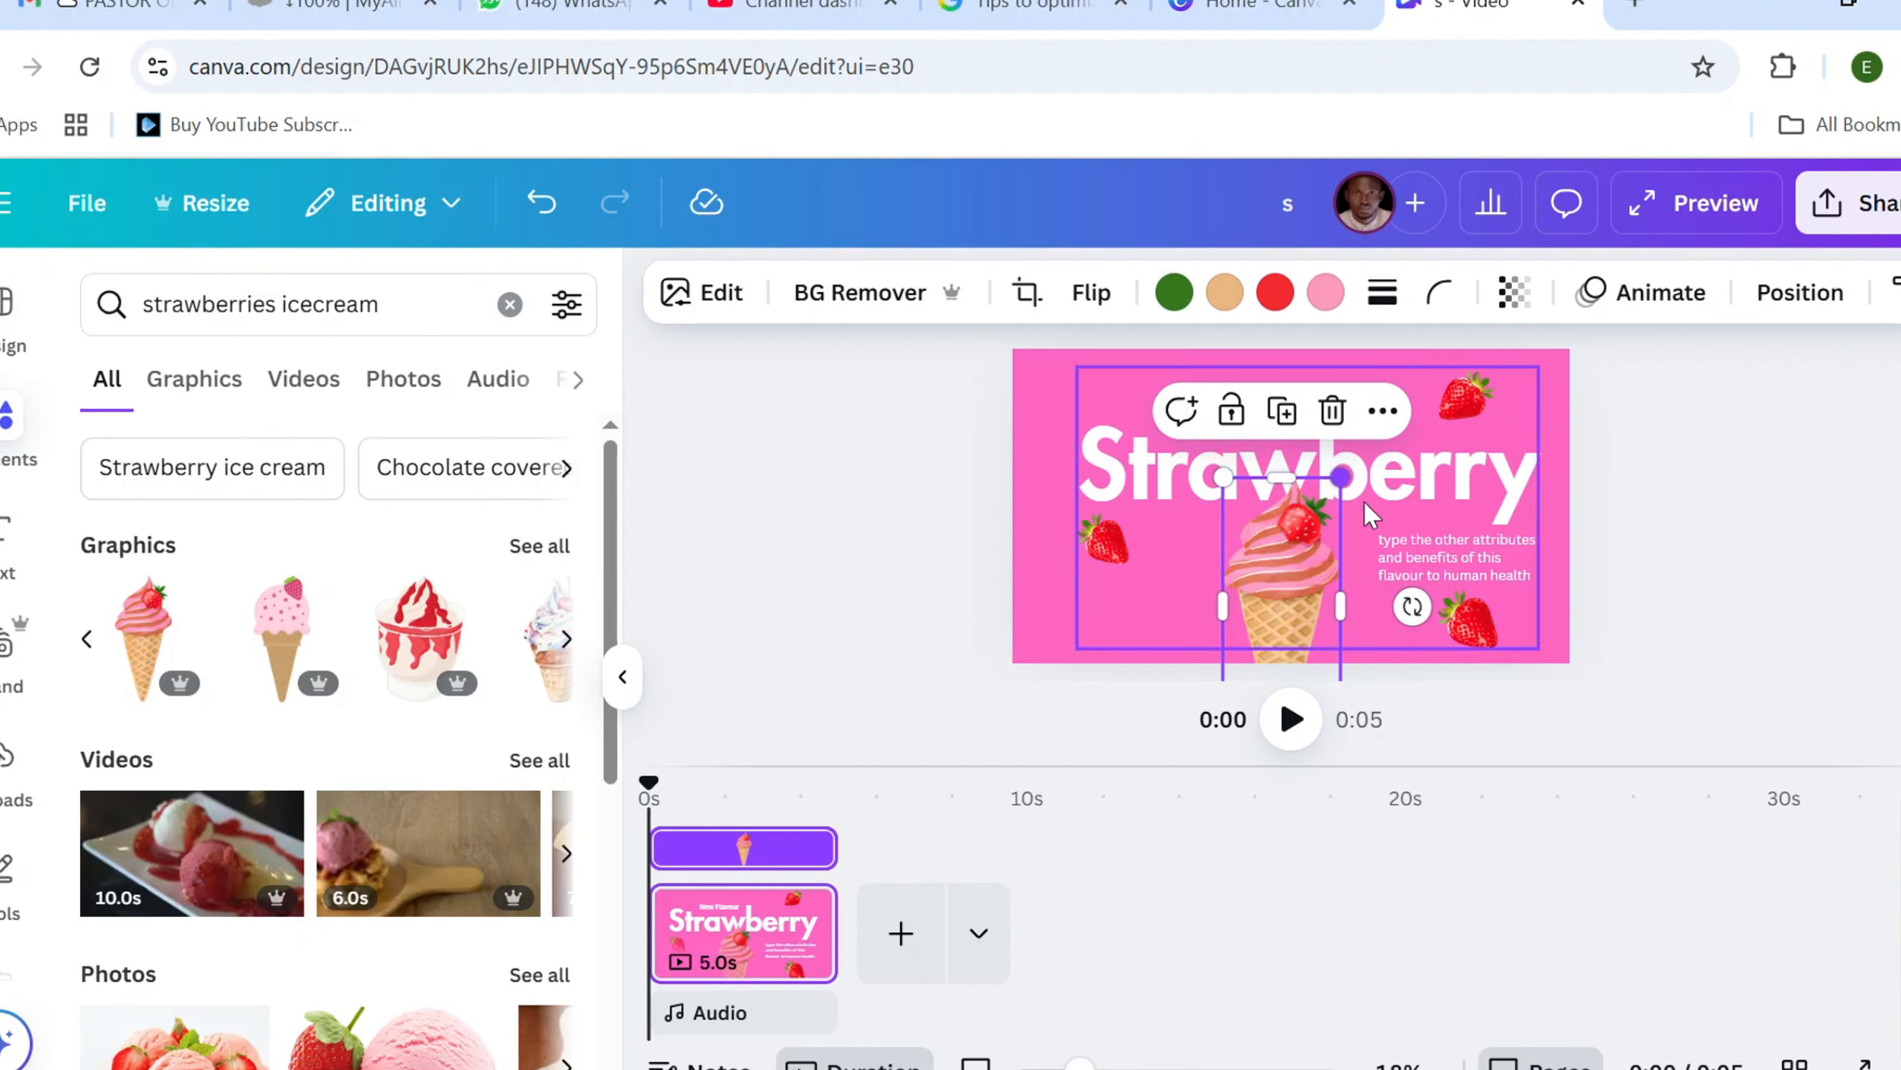
click(876, 533)
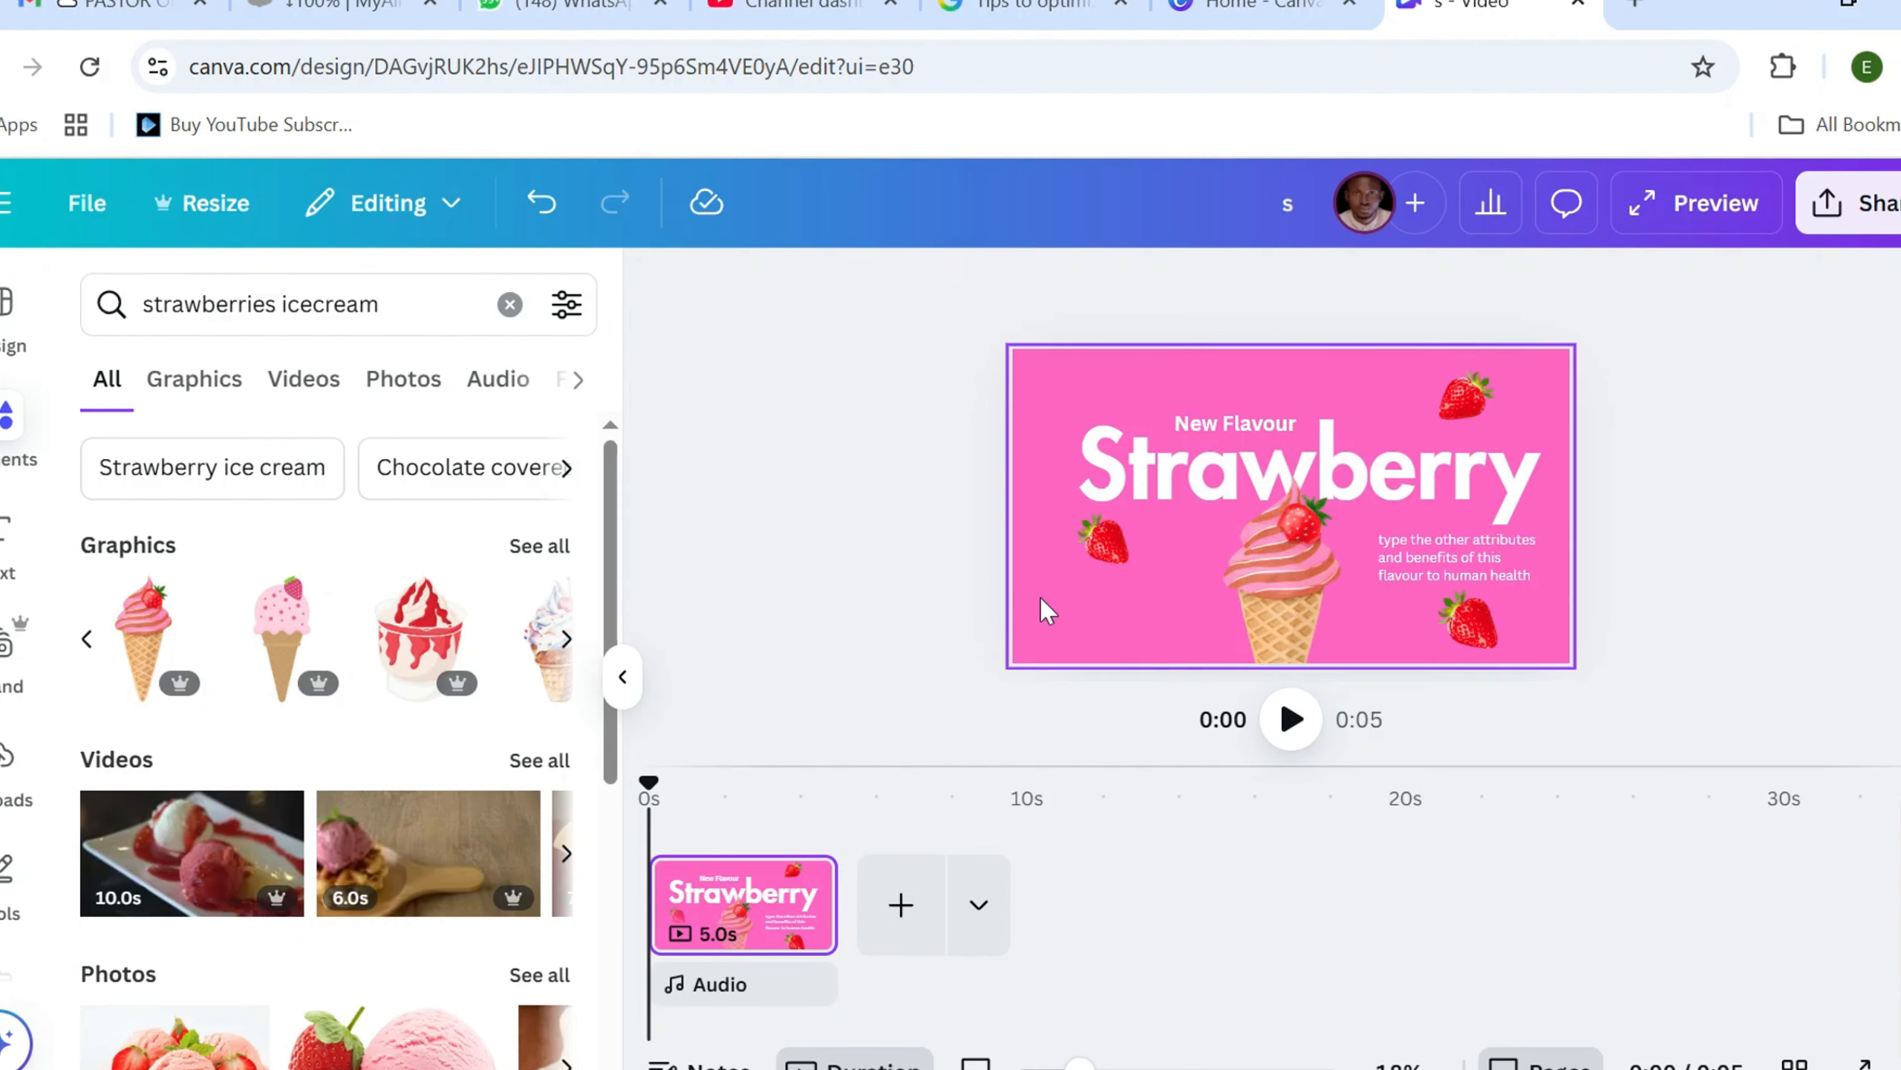
Add a second page after the first as a copy of the finished layout
click(715, 891)
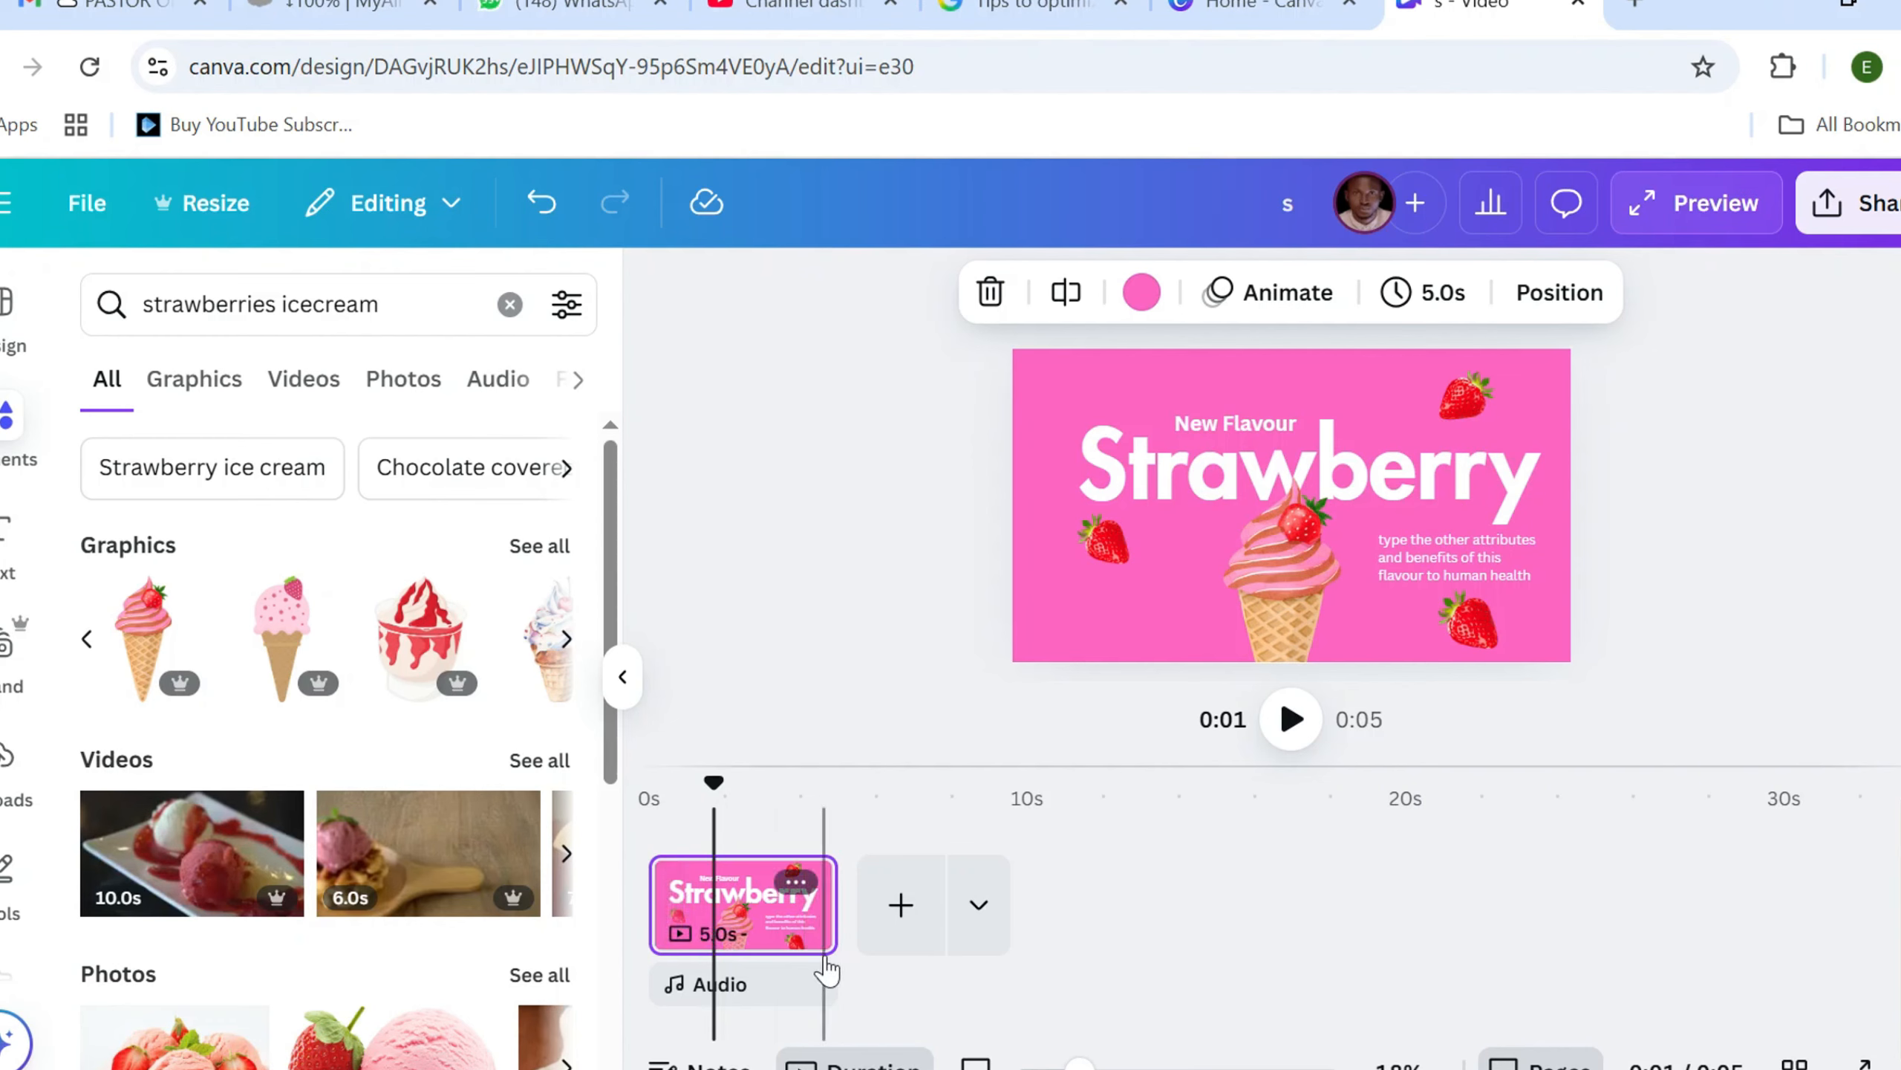
click(895, 904)
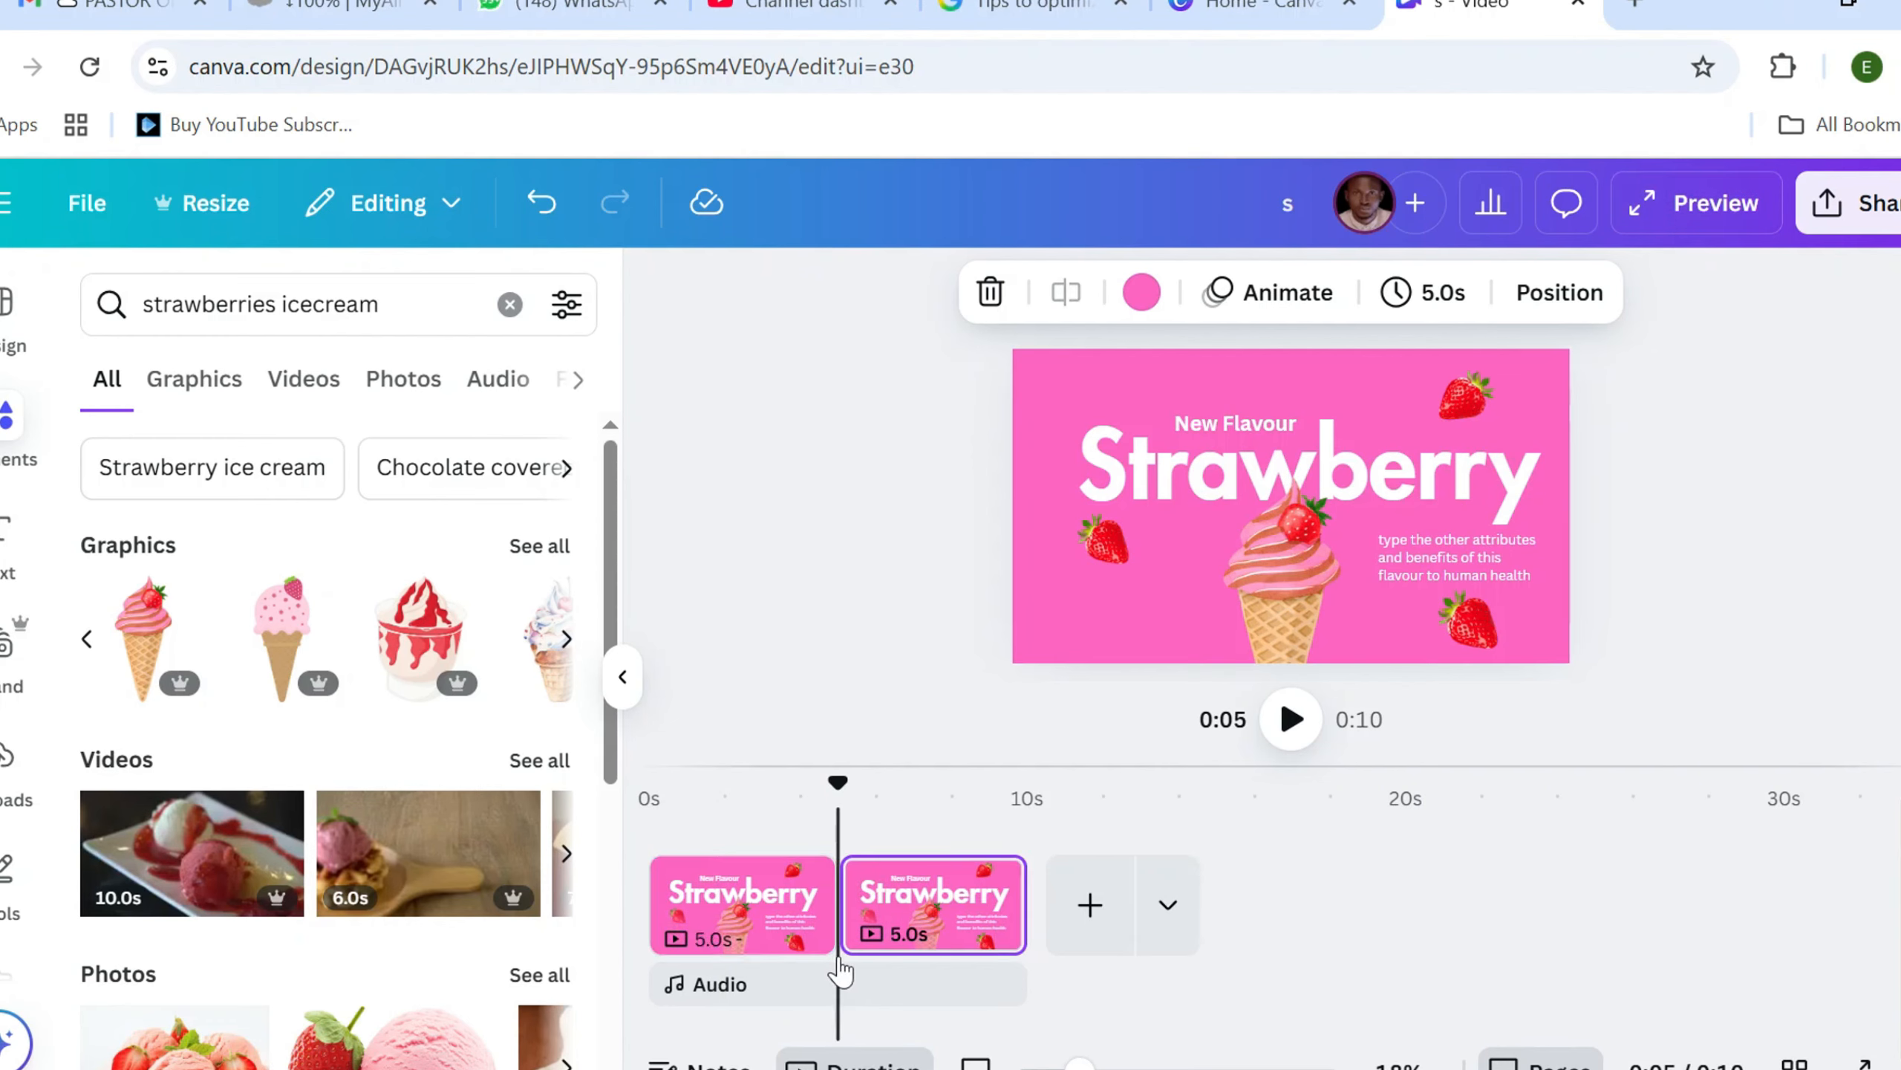
On the first page, delete the grouped strawberries and body text, and lower the ice cream cone slightly
click(749, 800)
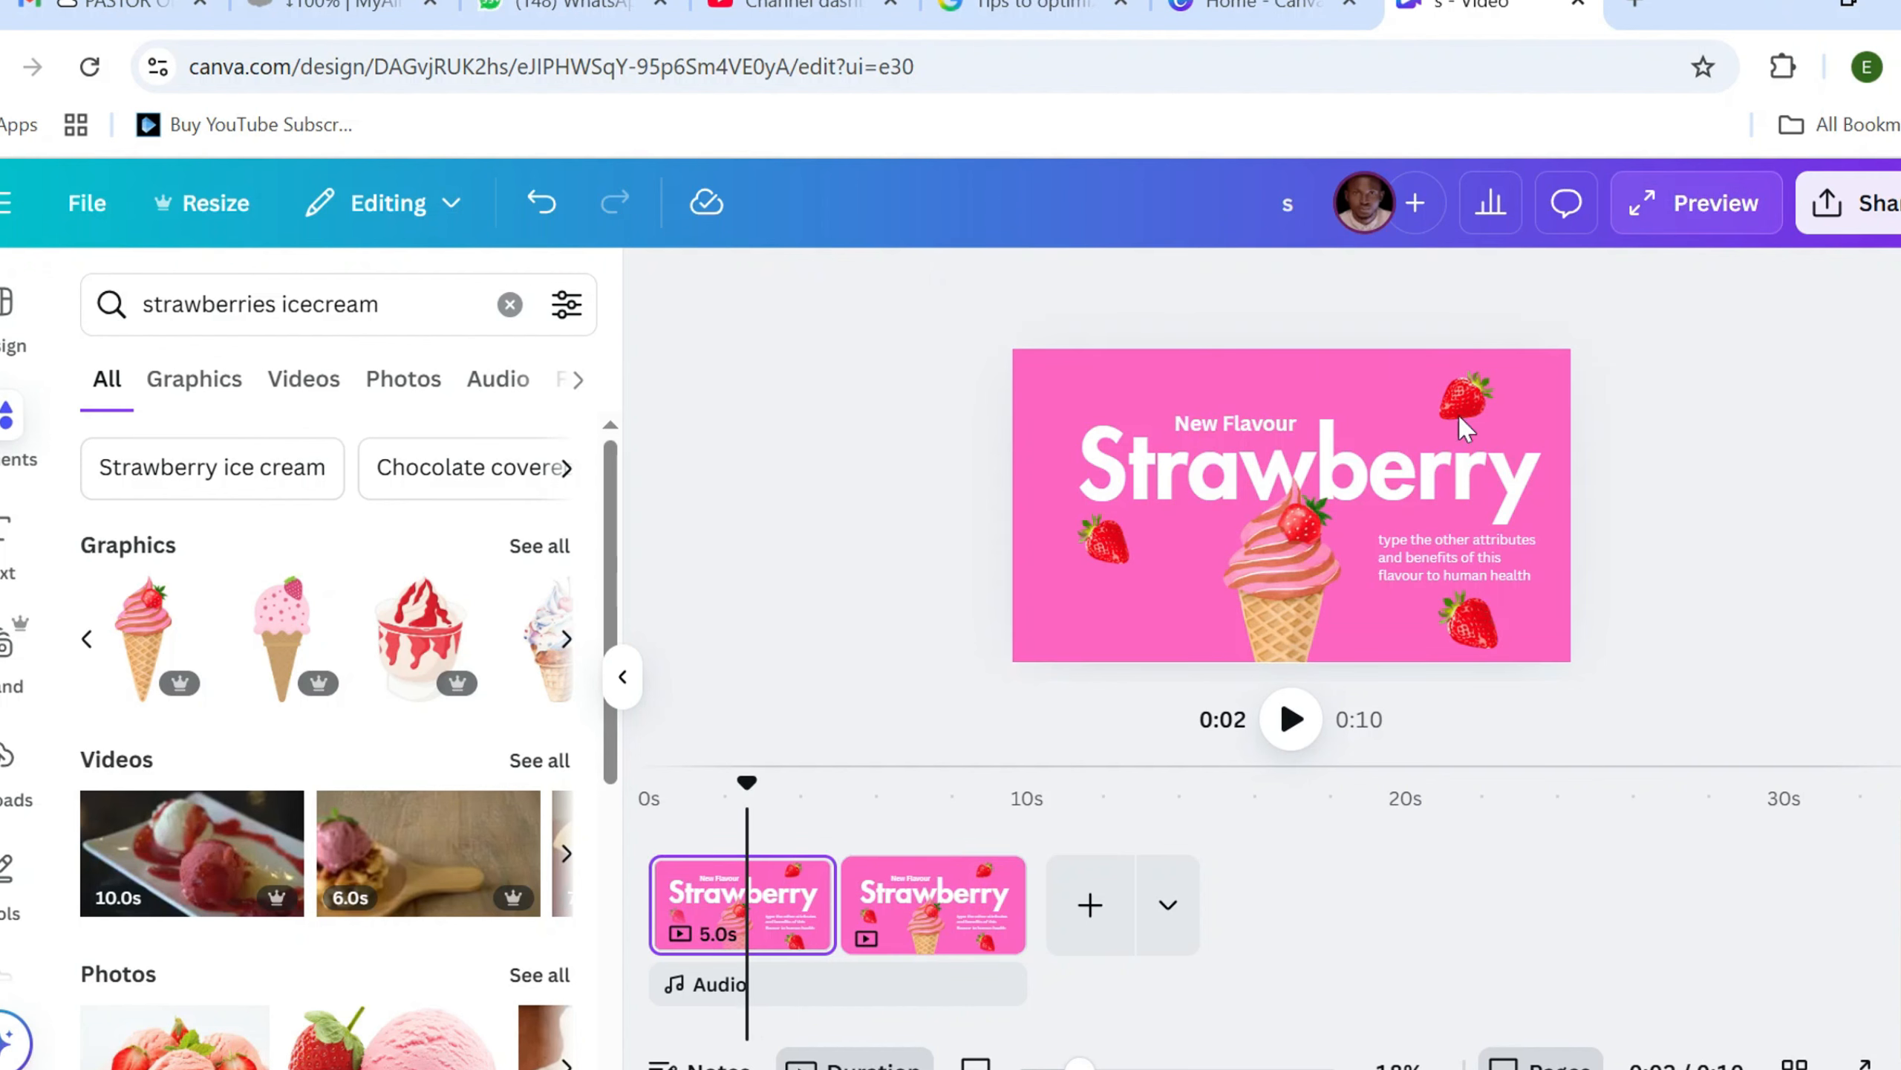
click(1462, 391)
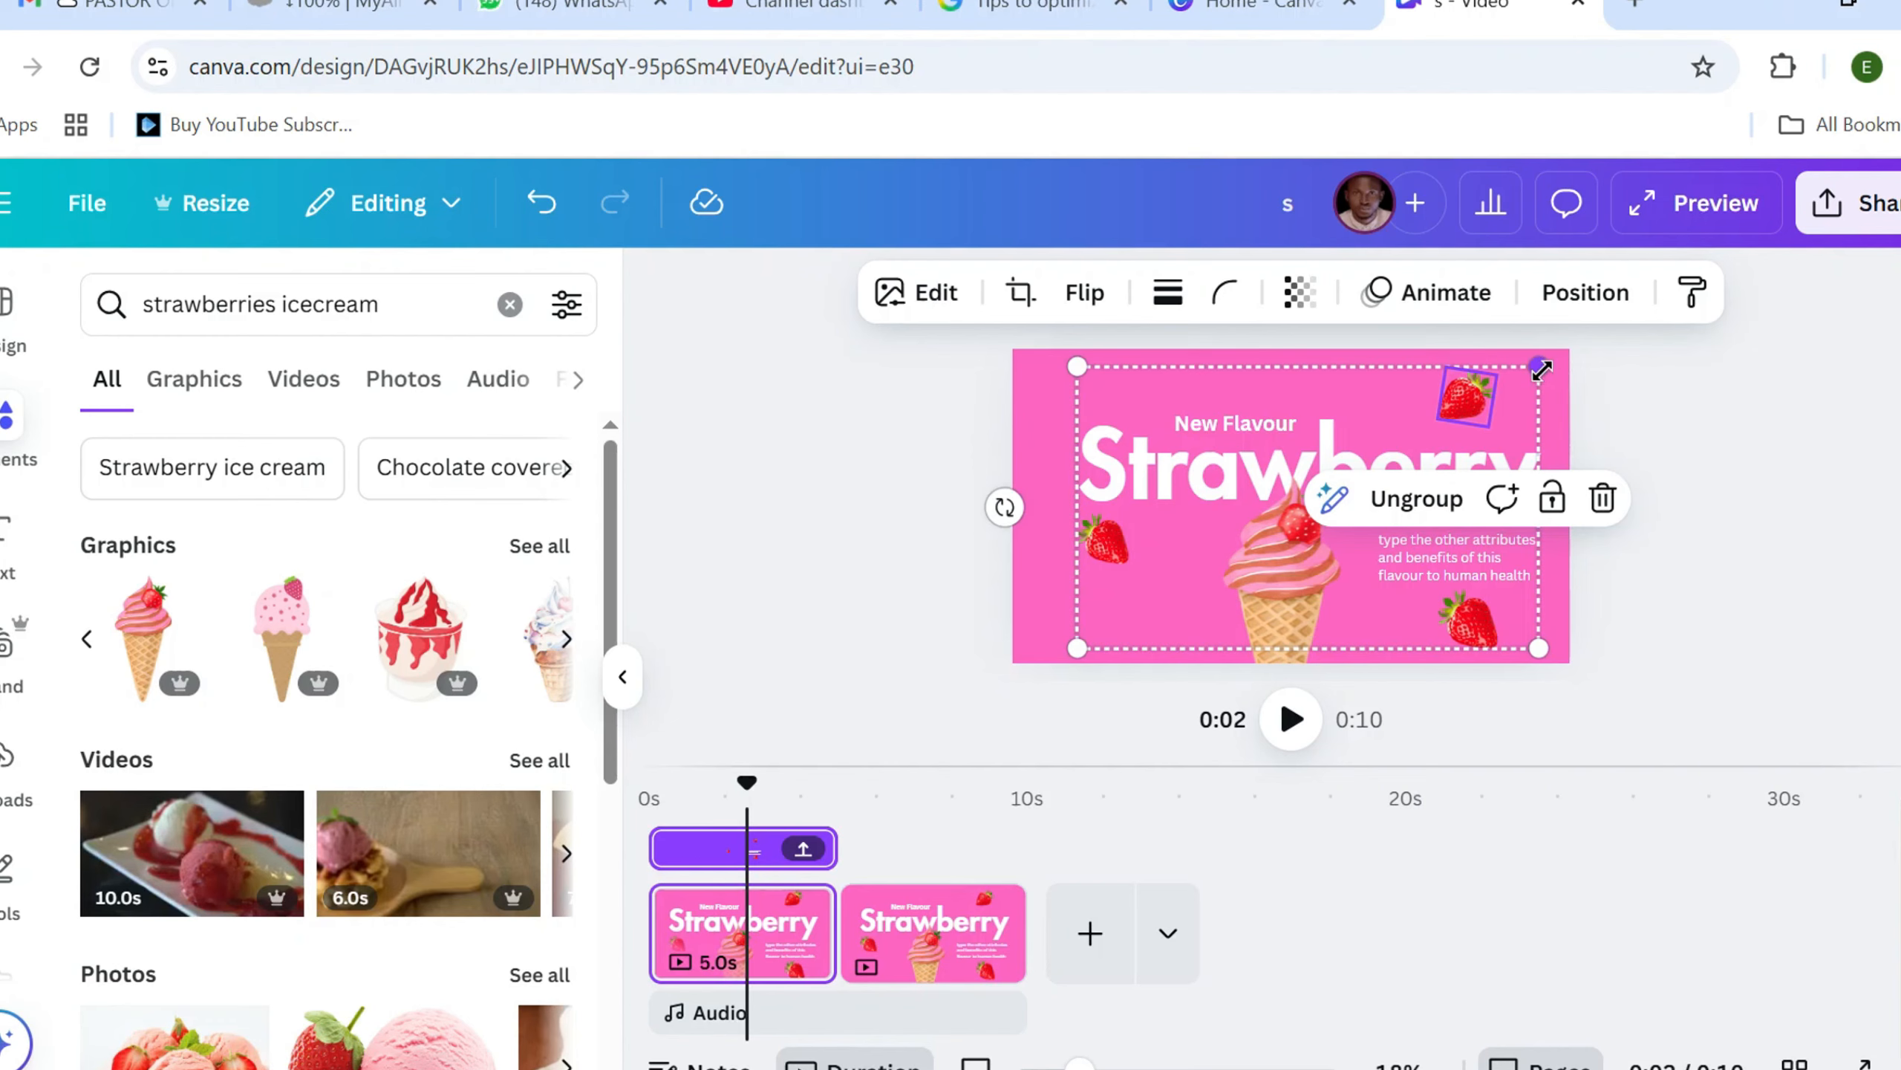
drag(1538, 370, 1307, 560)
click(1288, 648)
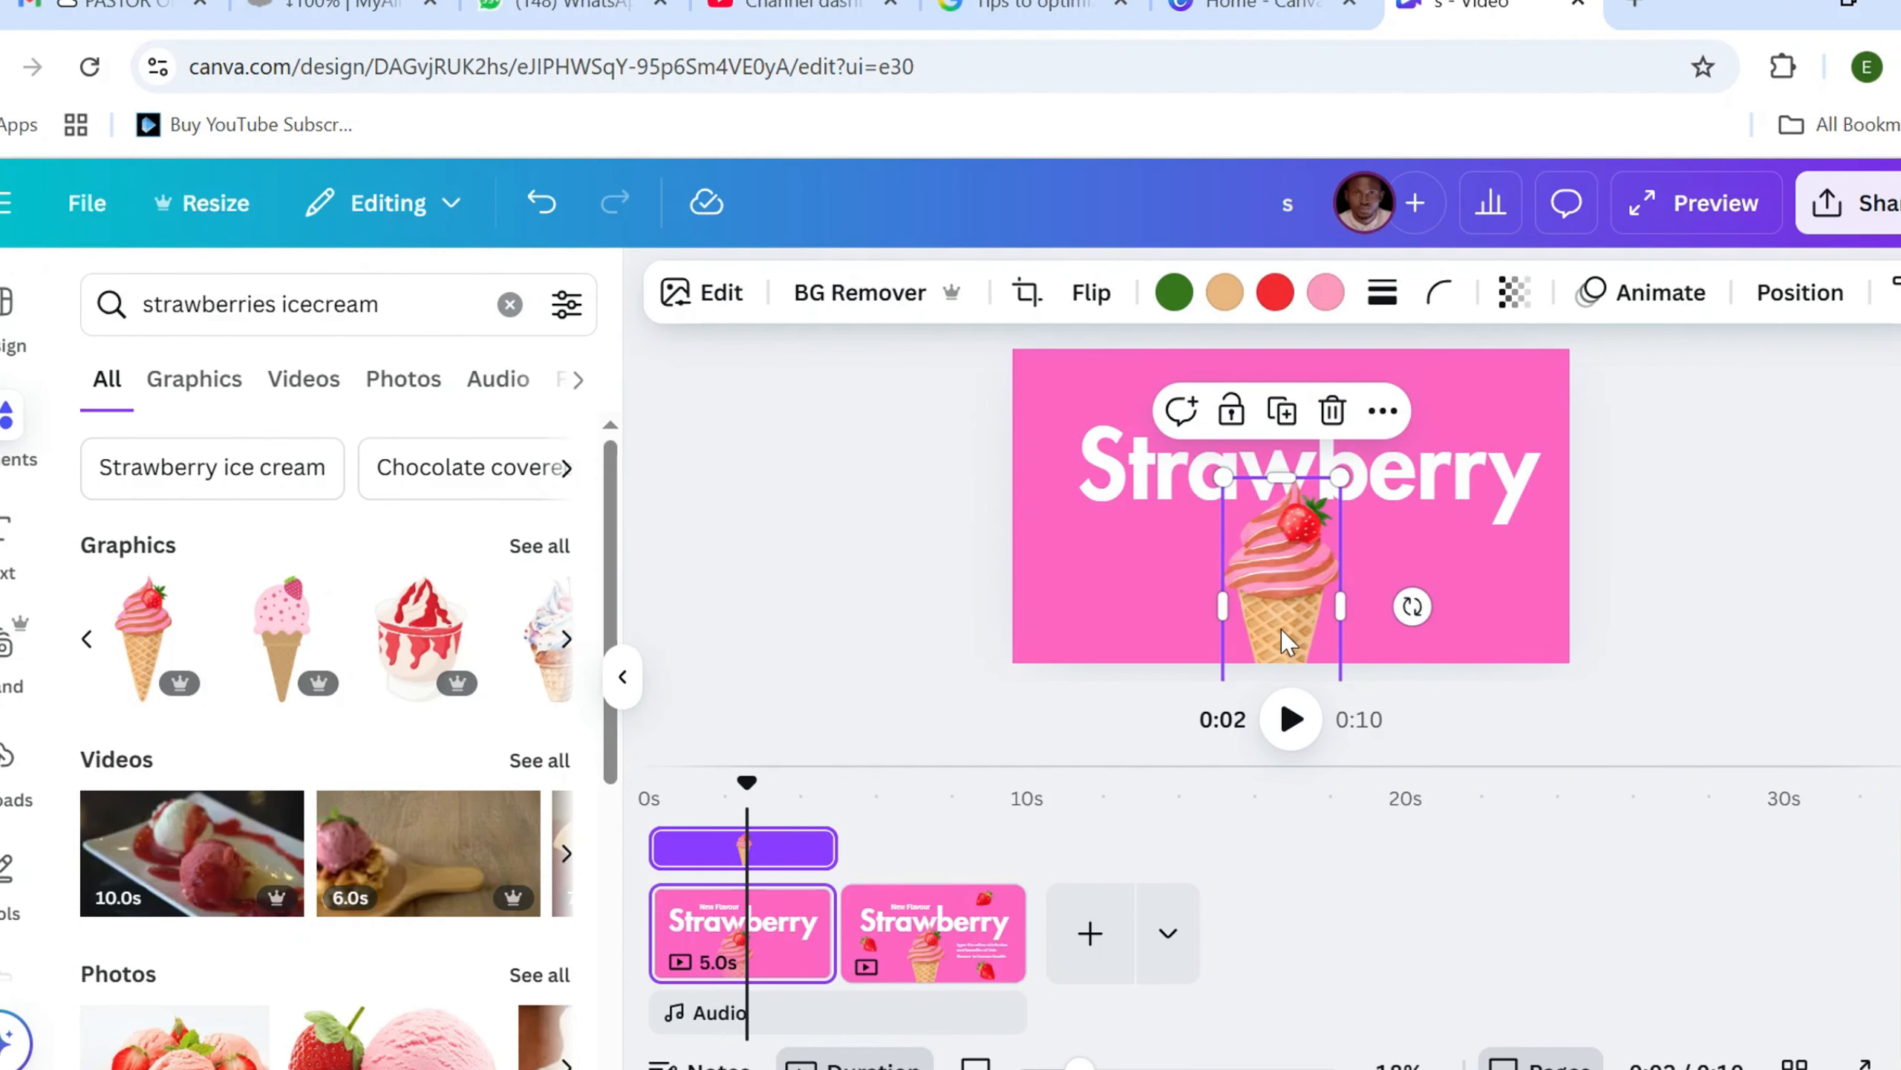
drag(1282, 631, 1286, 657)
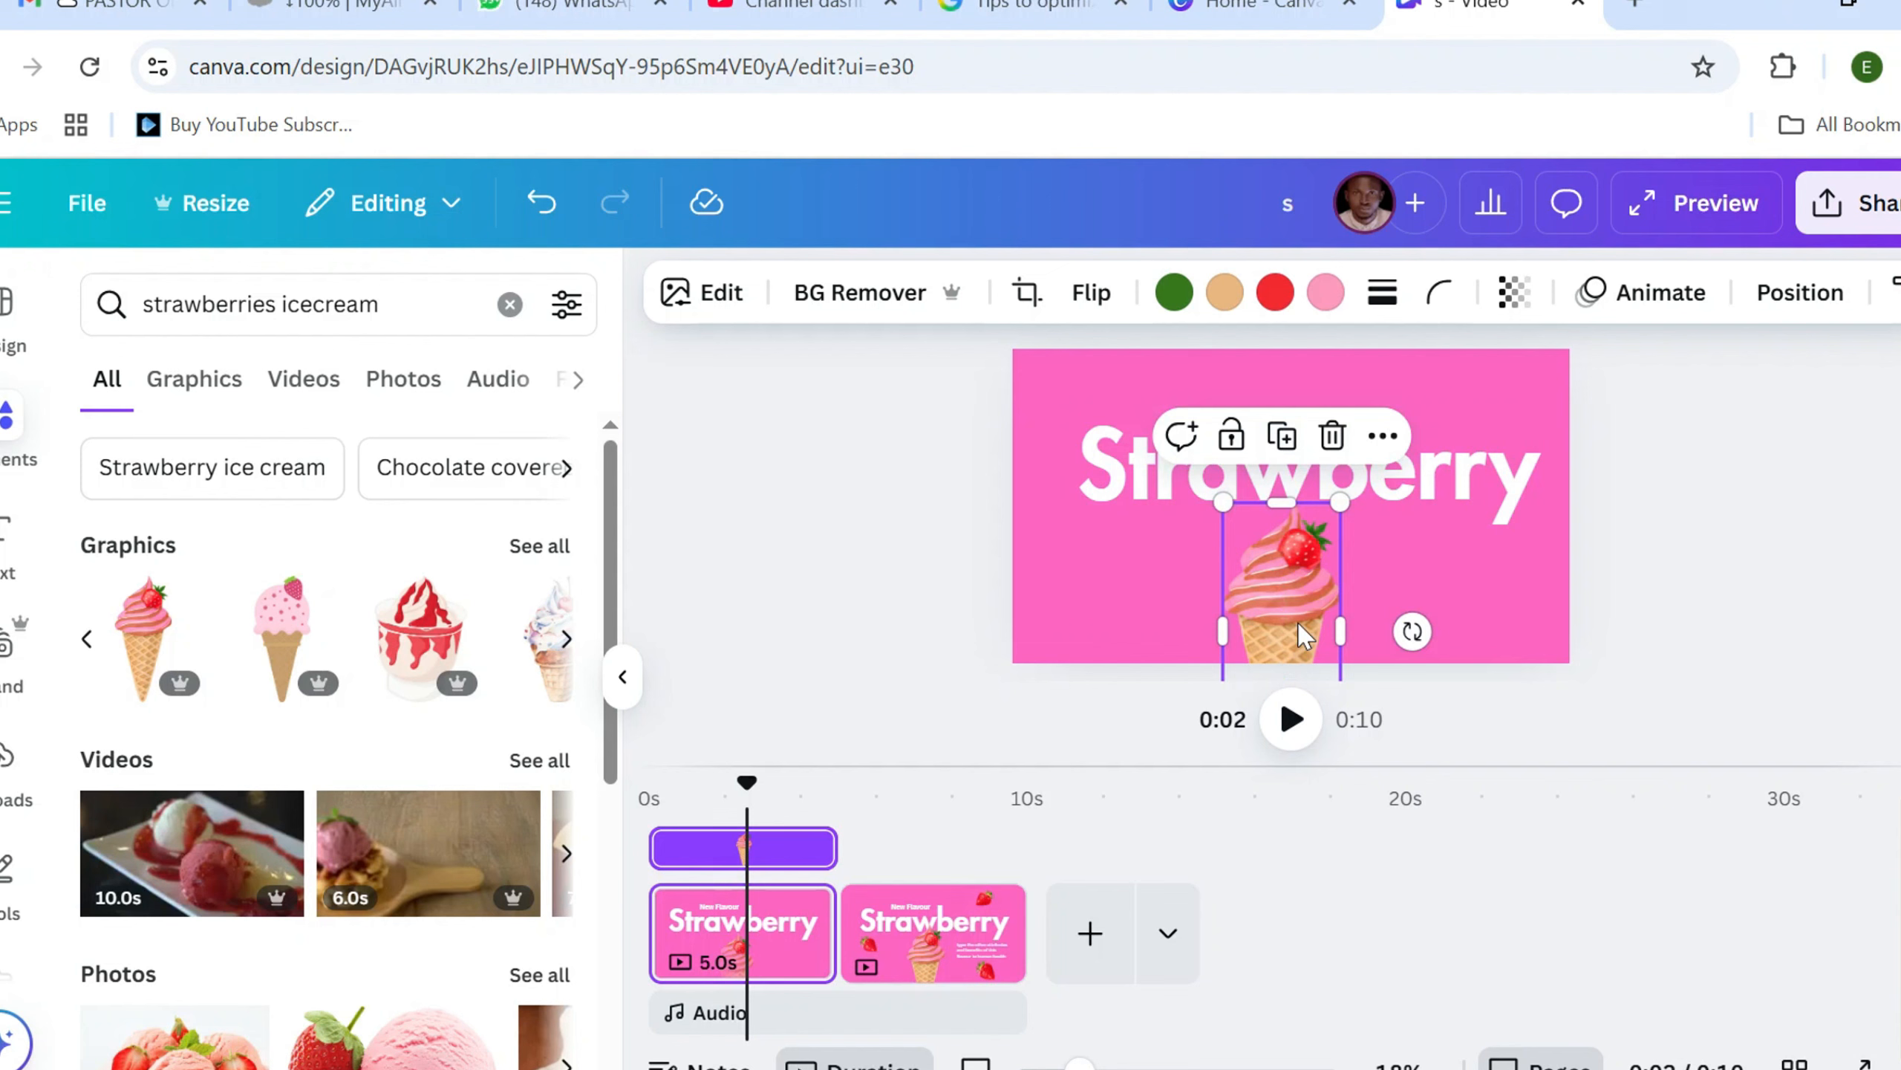
Shrink the first page's "Strawberry" heading to size 175, lower it to meet the cone, and place "New Flavour" just above it
click(1468, 499)
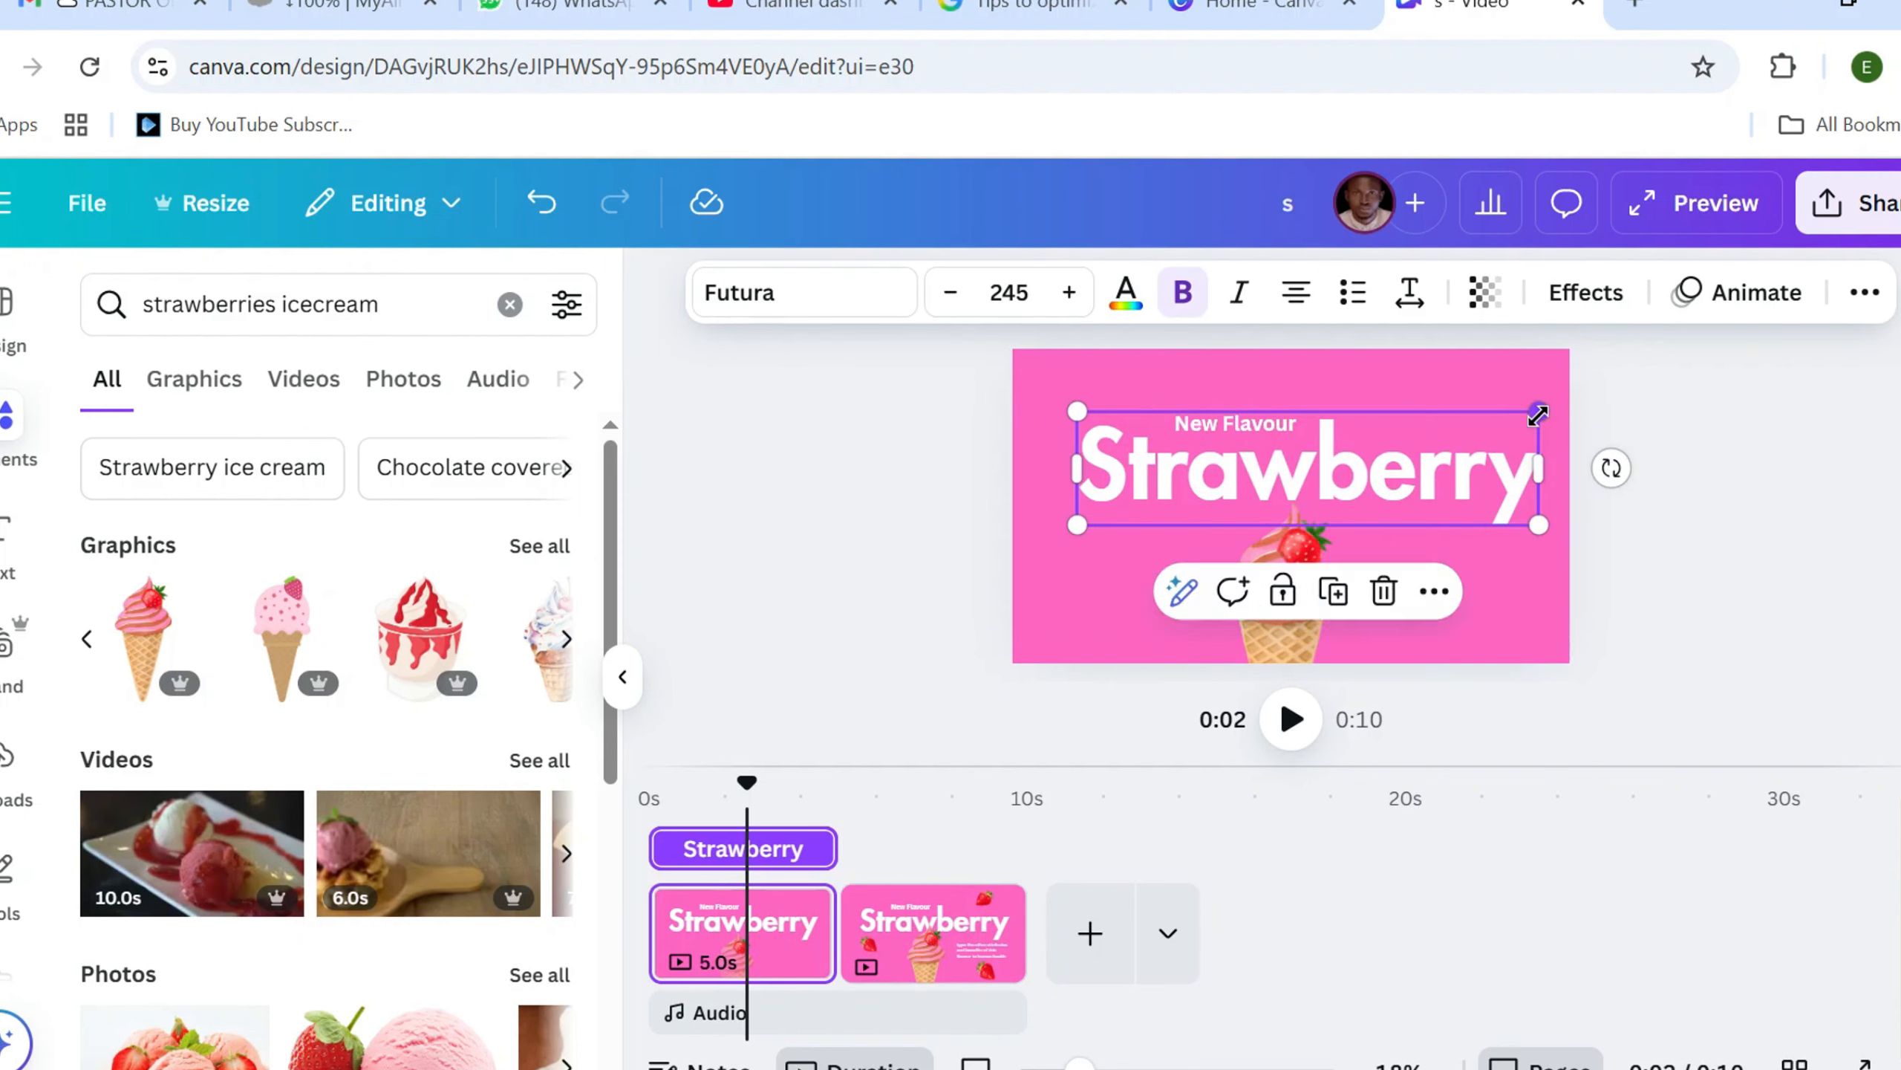
drag(1537, 414, 1472, 427)
drag(1375, 483, 1371, 478)
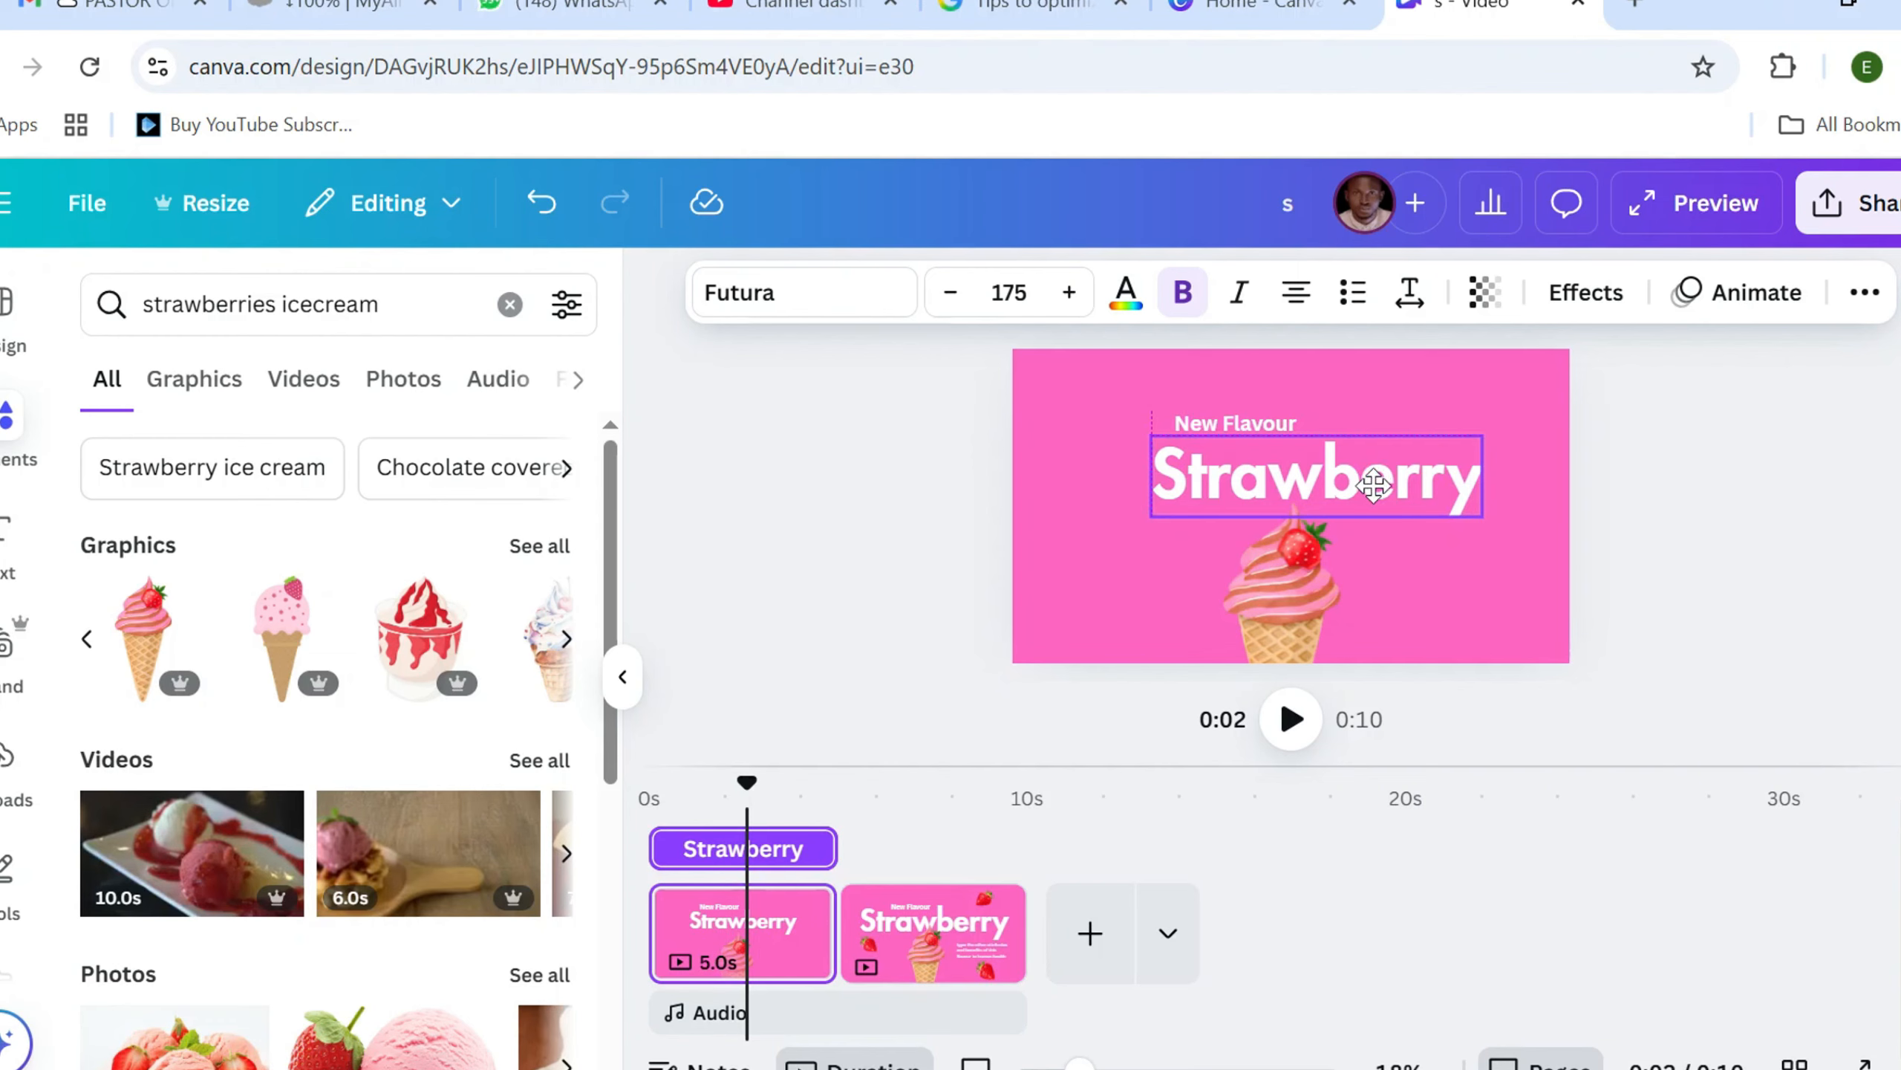
drag(1374, 485, 1374, 496)
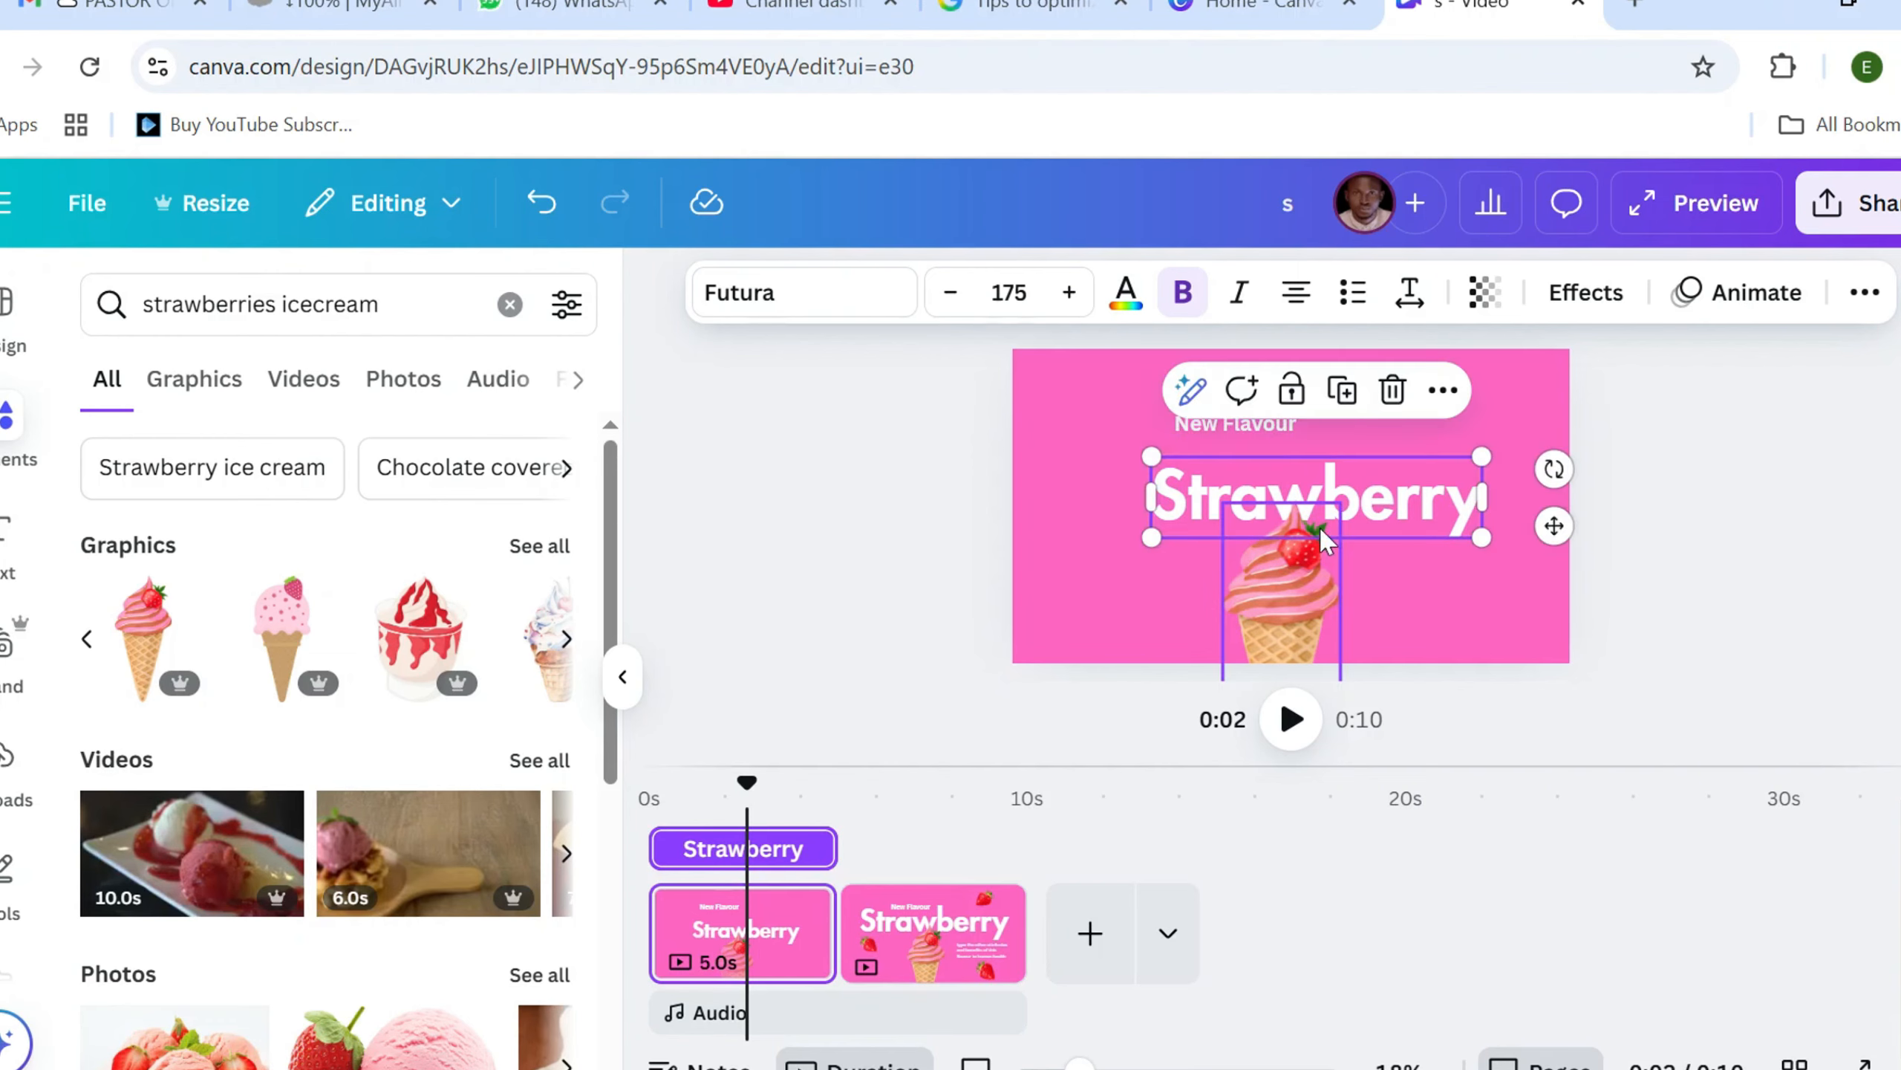
click(1255, 443)
drag(1255, 444, 1273, 473)
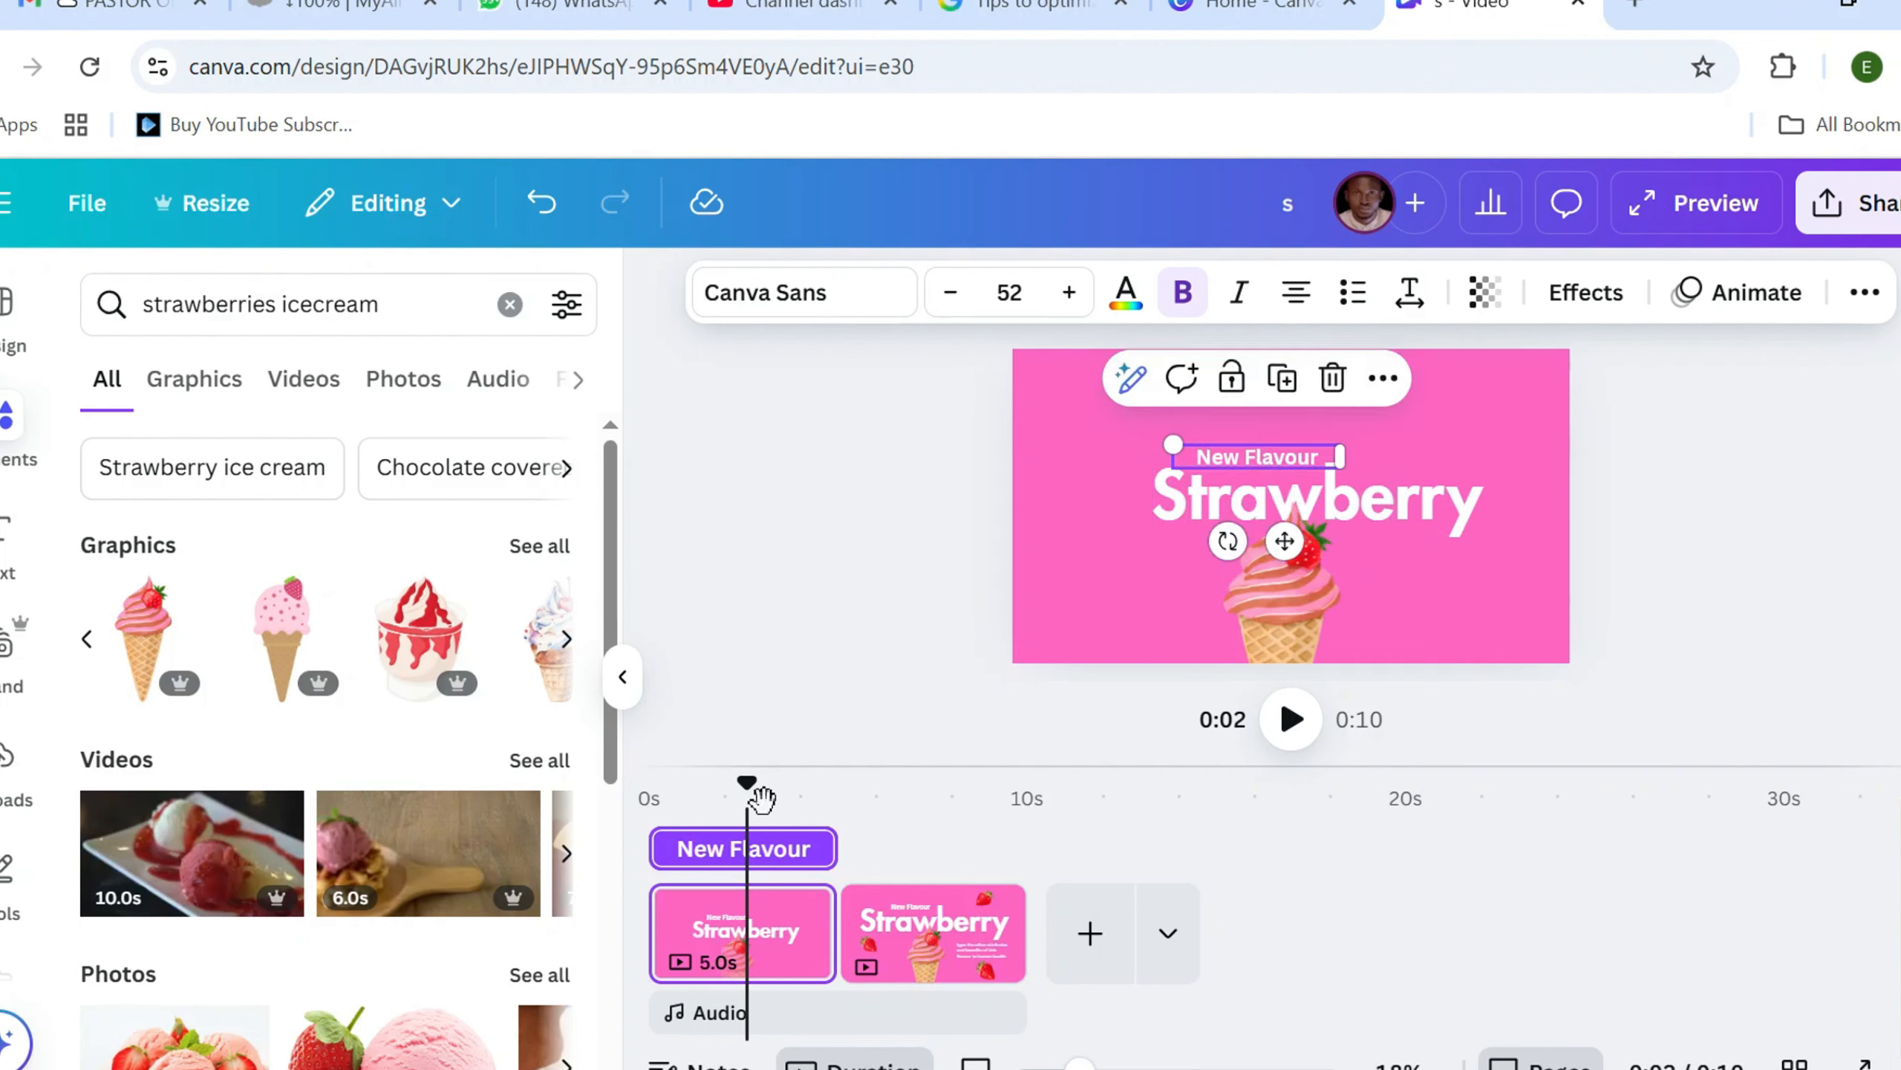
Add a Match & Move transition between the first and second pages with a duration of 2 seconds
drag(752, 792, 819, 799)
click(873, 921)
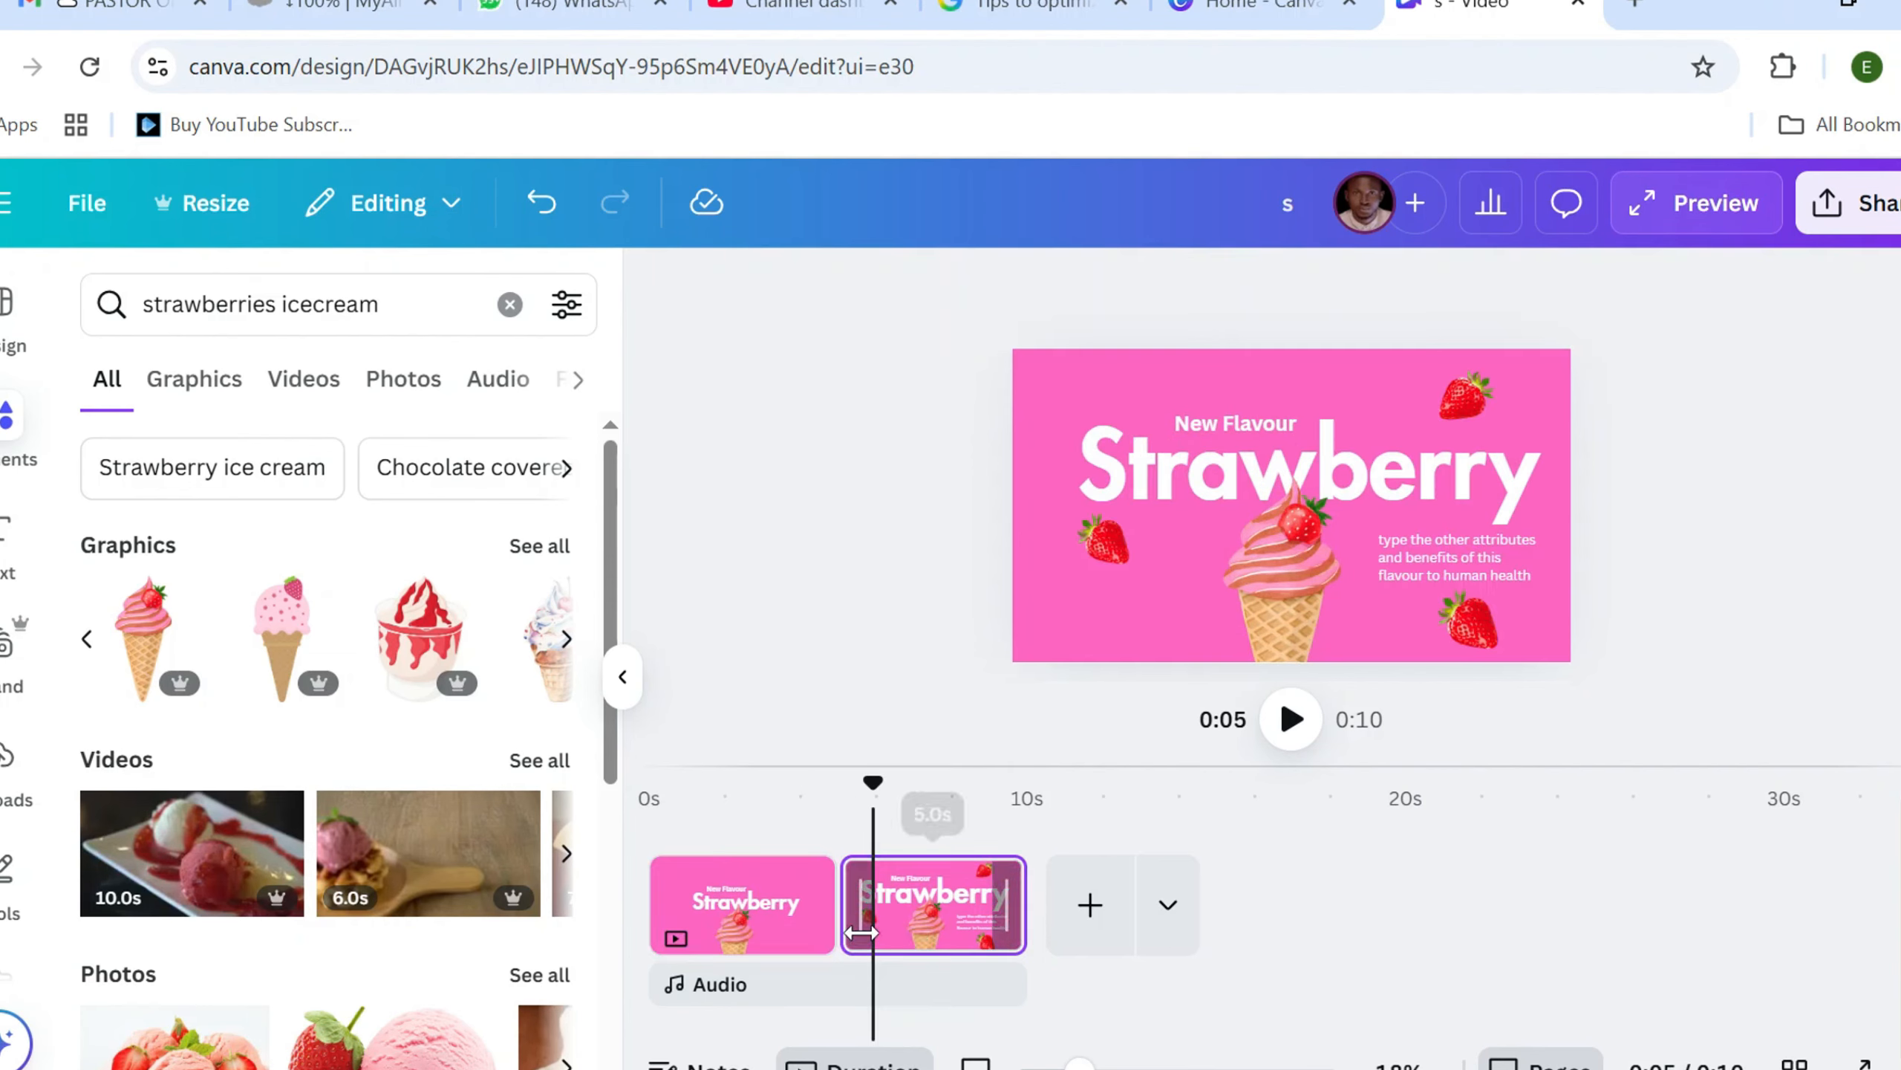
mouse_move(839, 932)
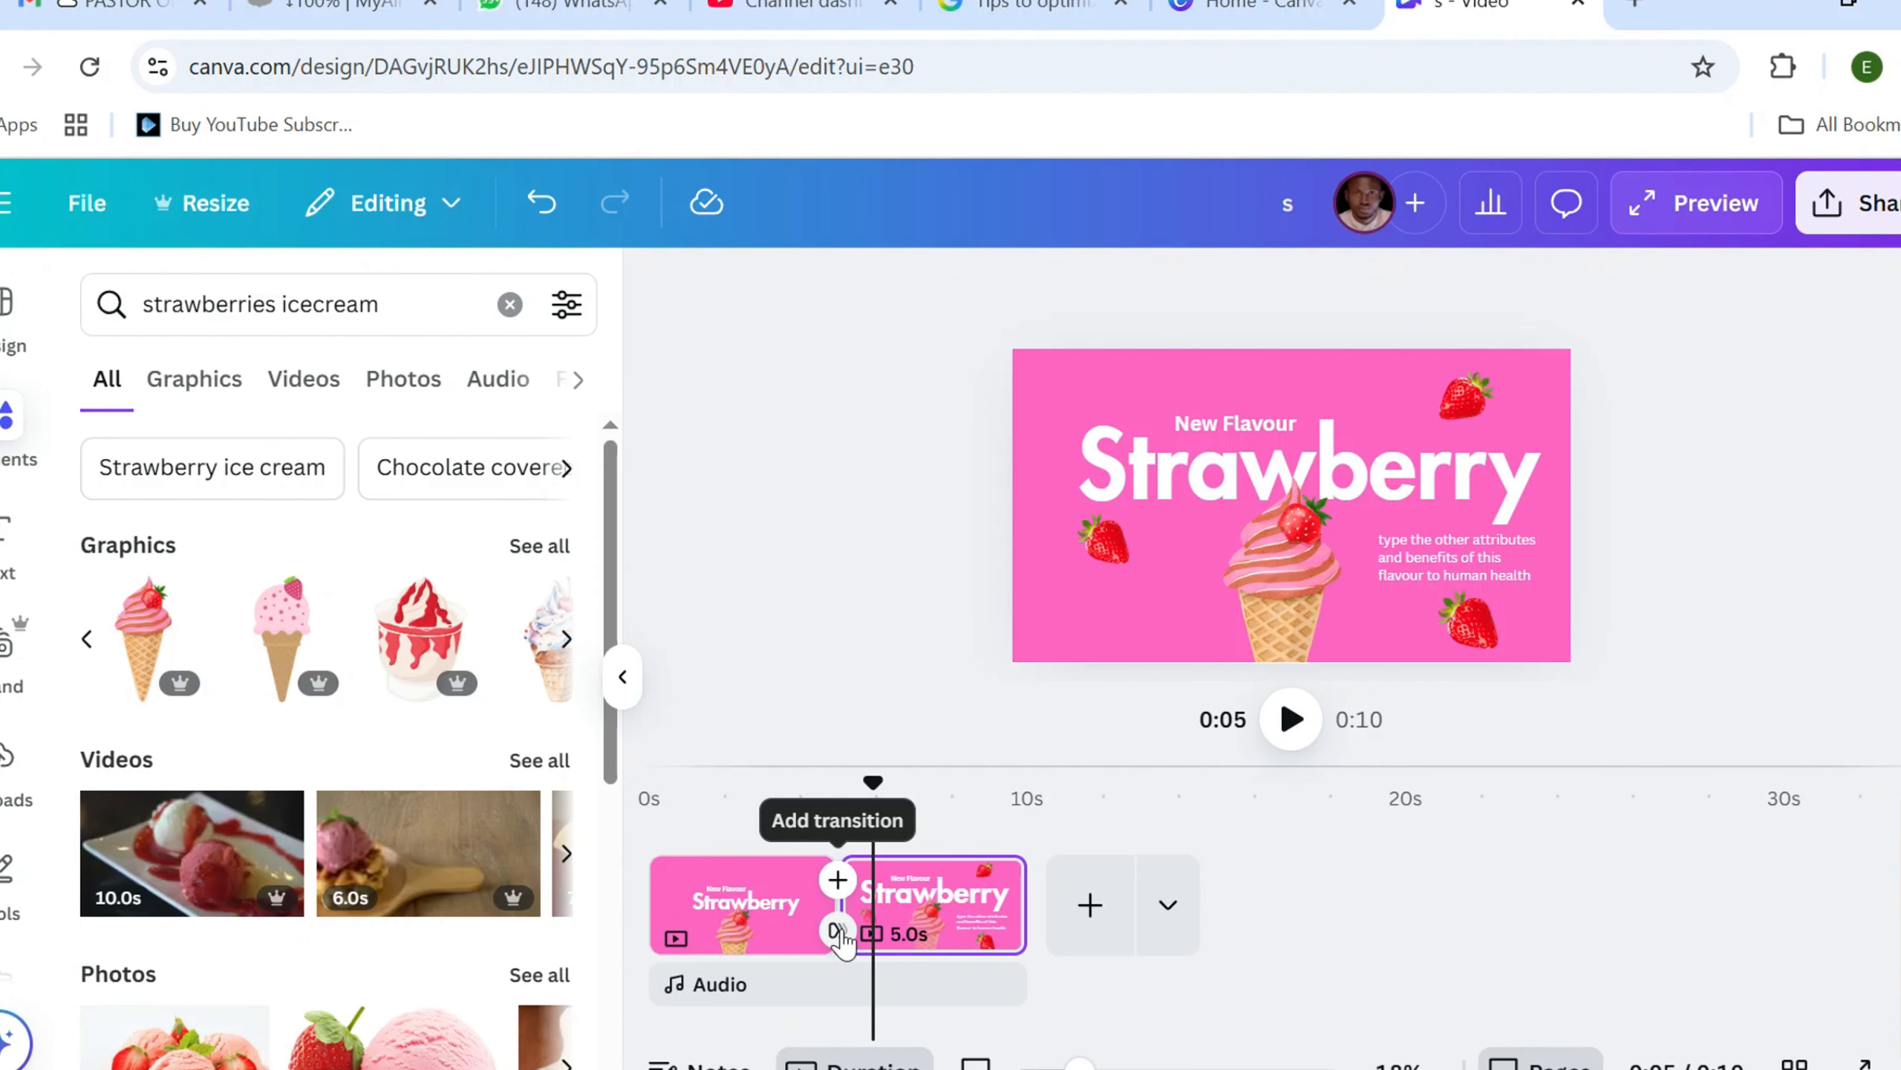
click(837, 929)
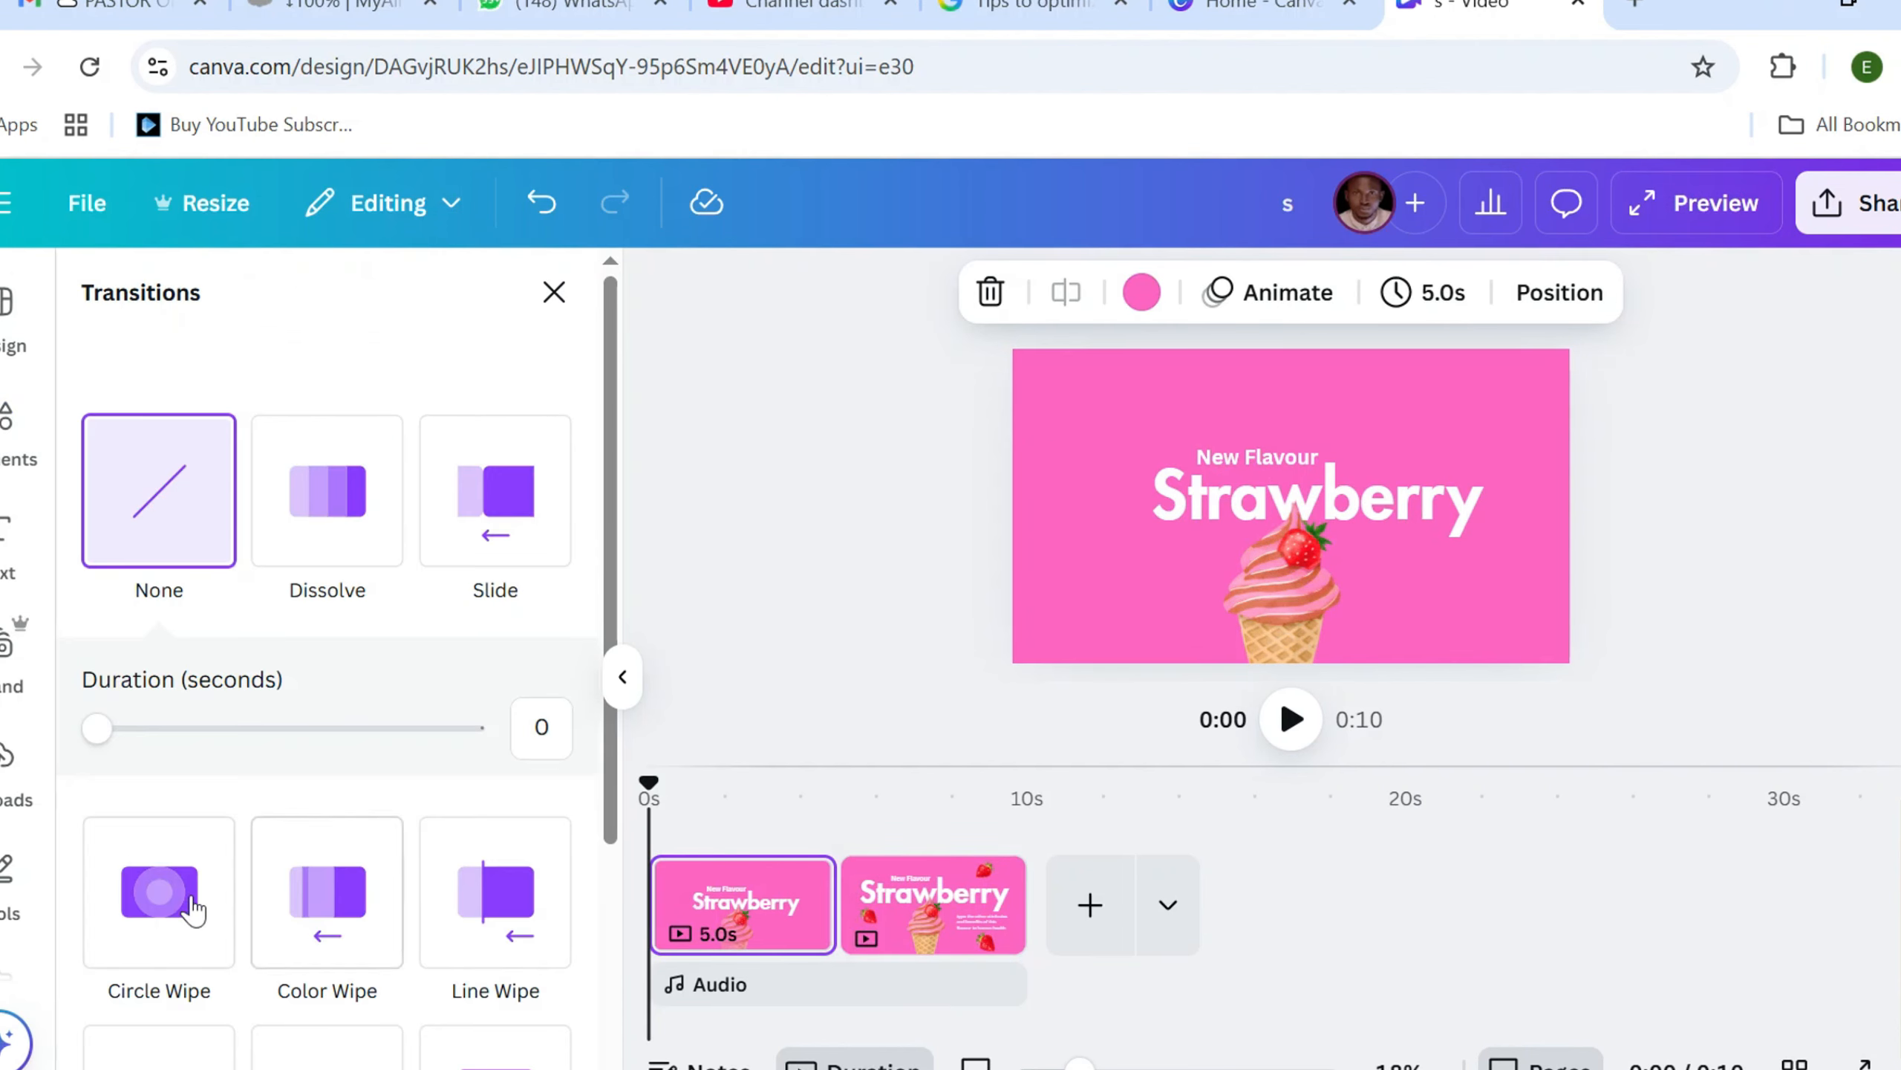
scroll(165, 899, down, 2)
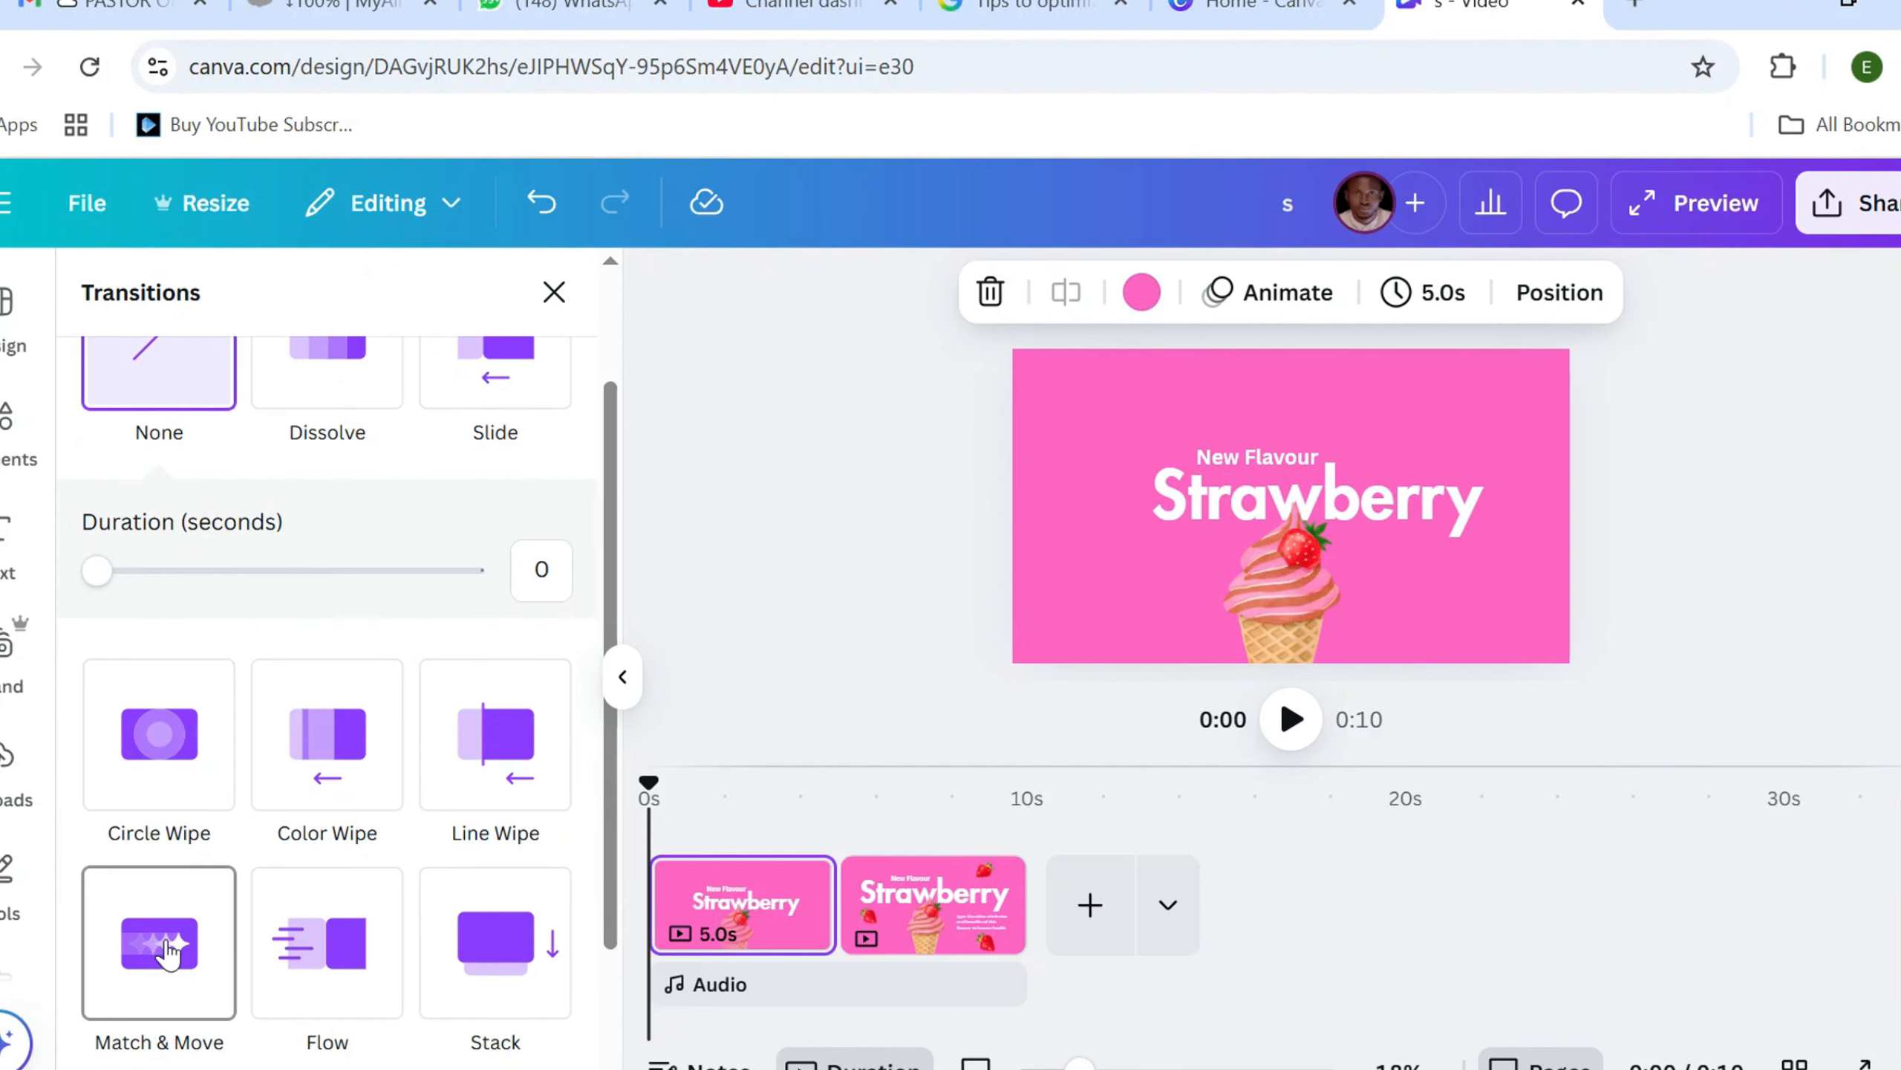
click(171, 952)
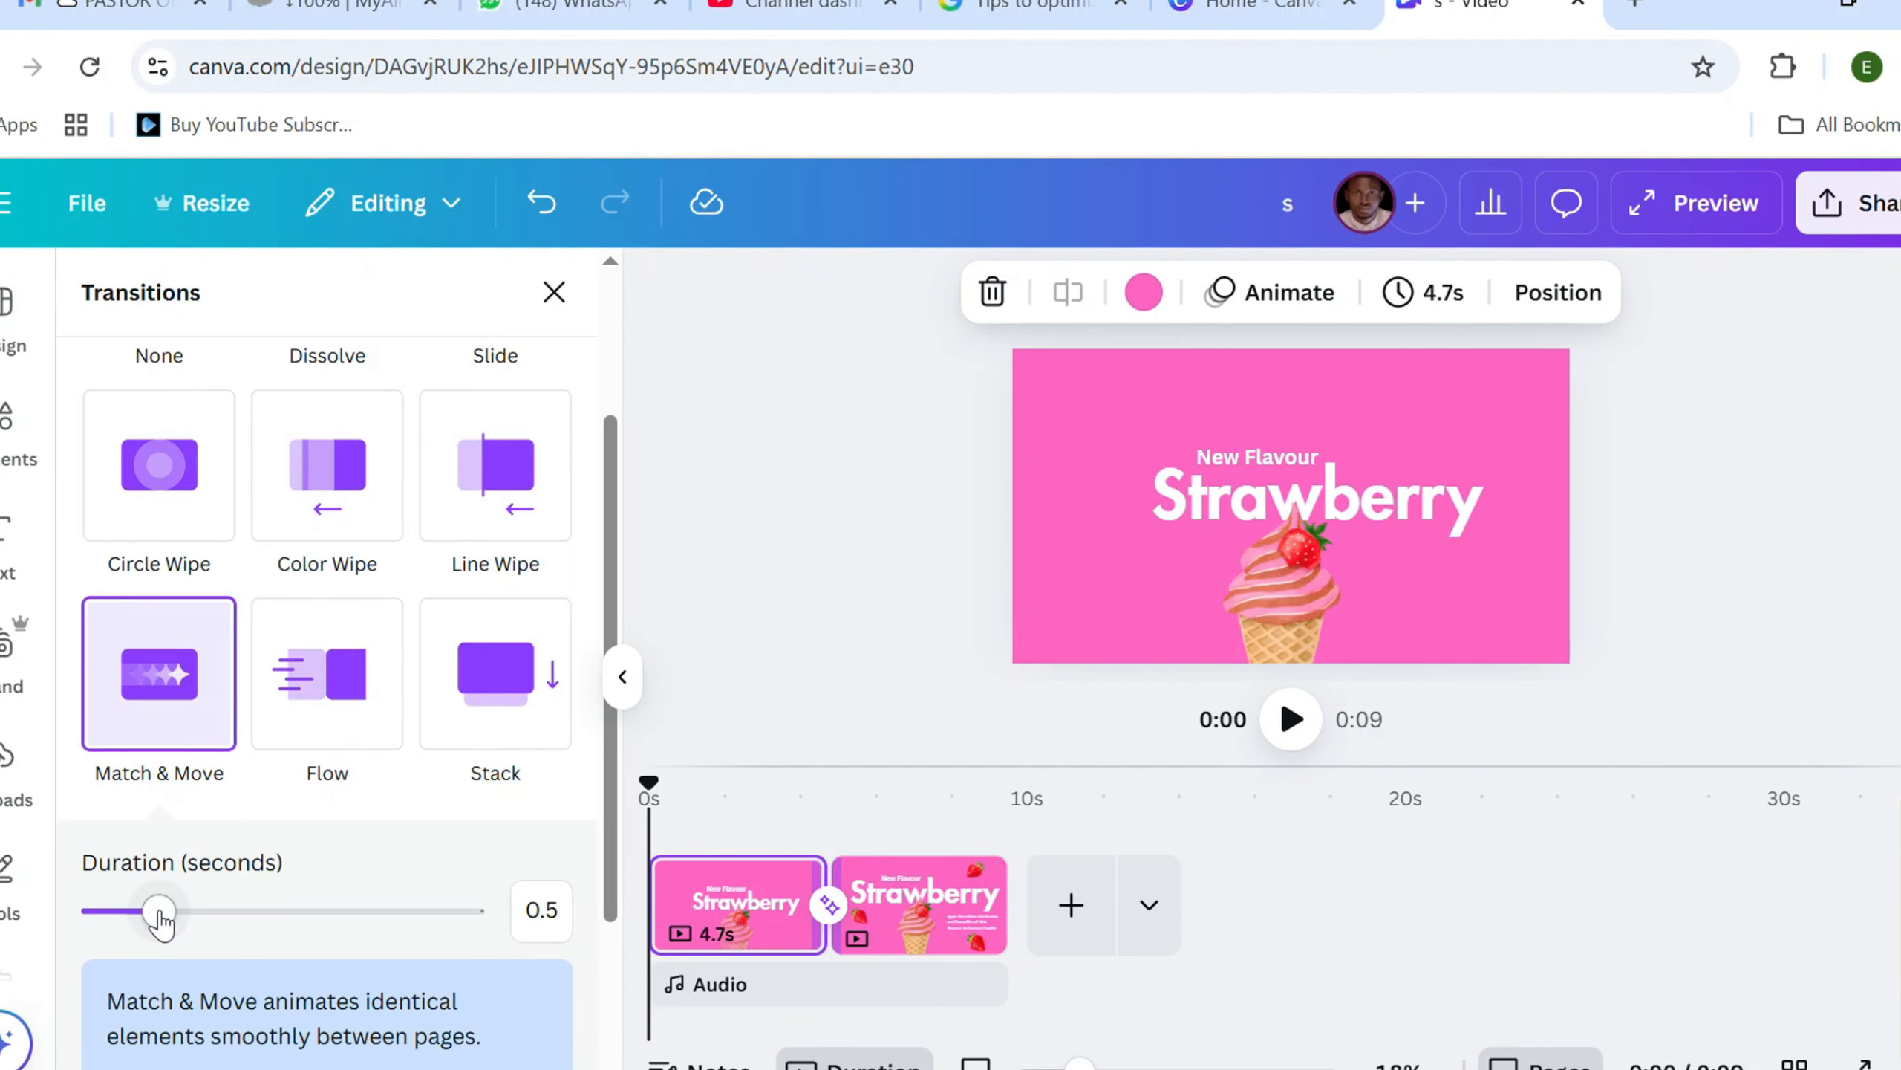
drag(161, 918, 358, 942)
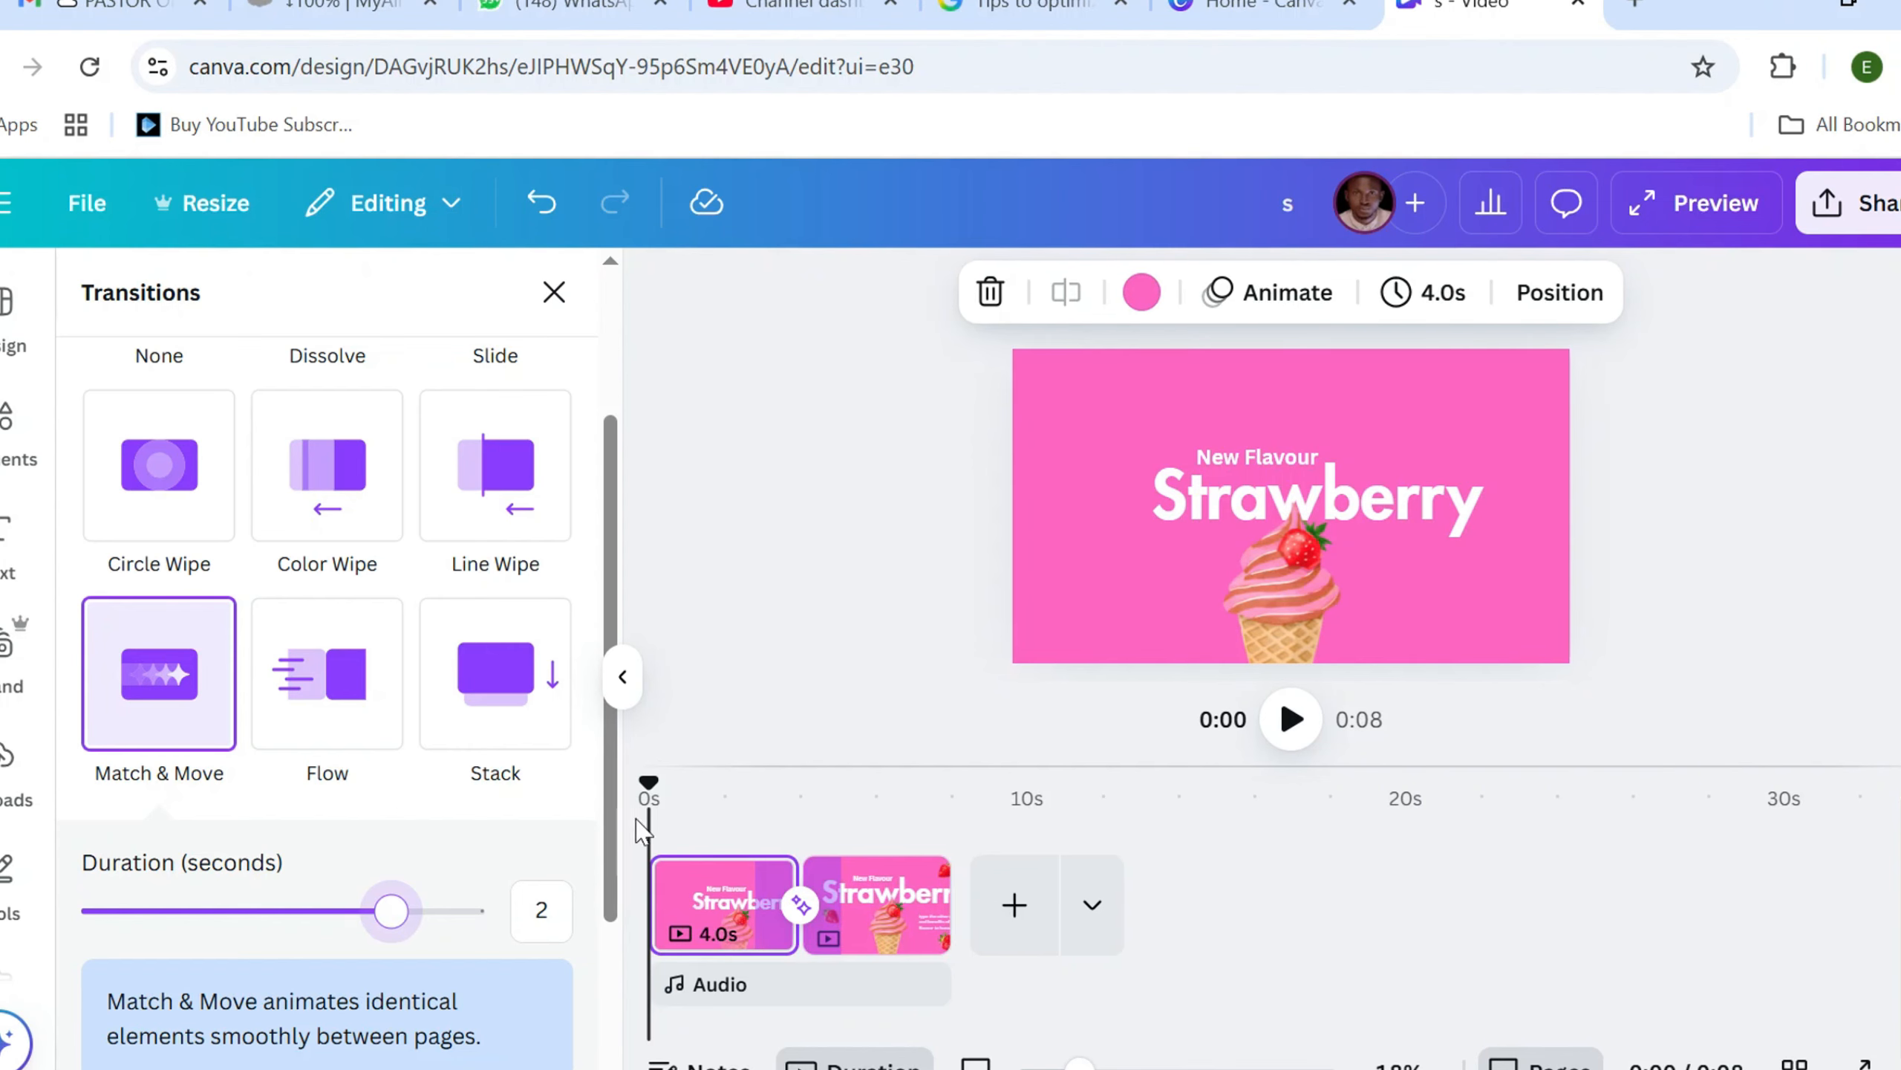
Play the video from partway through the first page to check the transition into the second page
drag(648, 790, 733, 814)
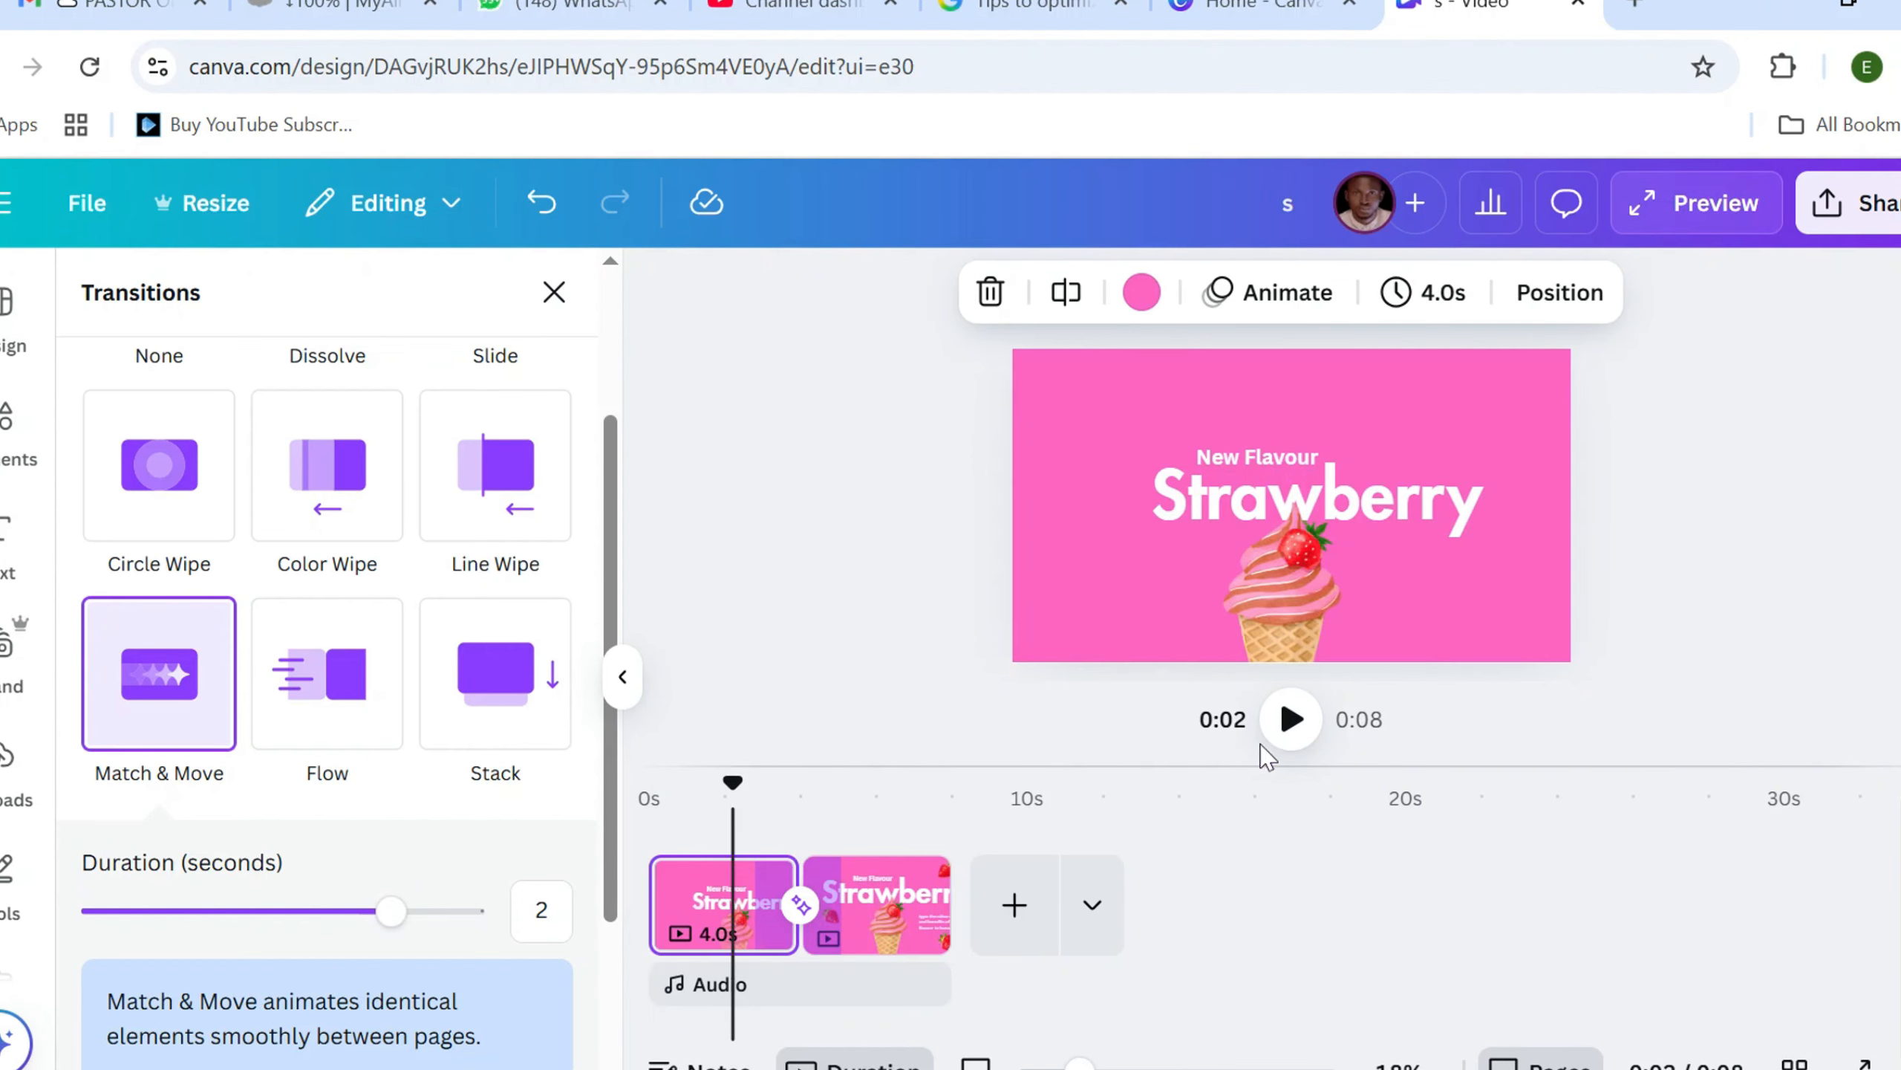
click(1291, 719)
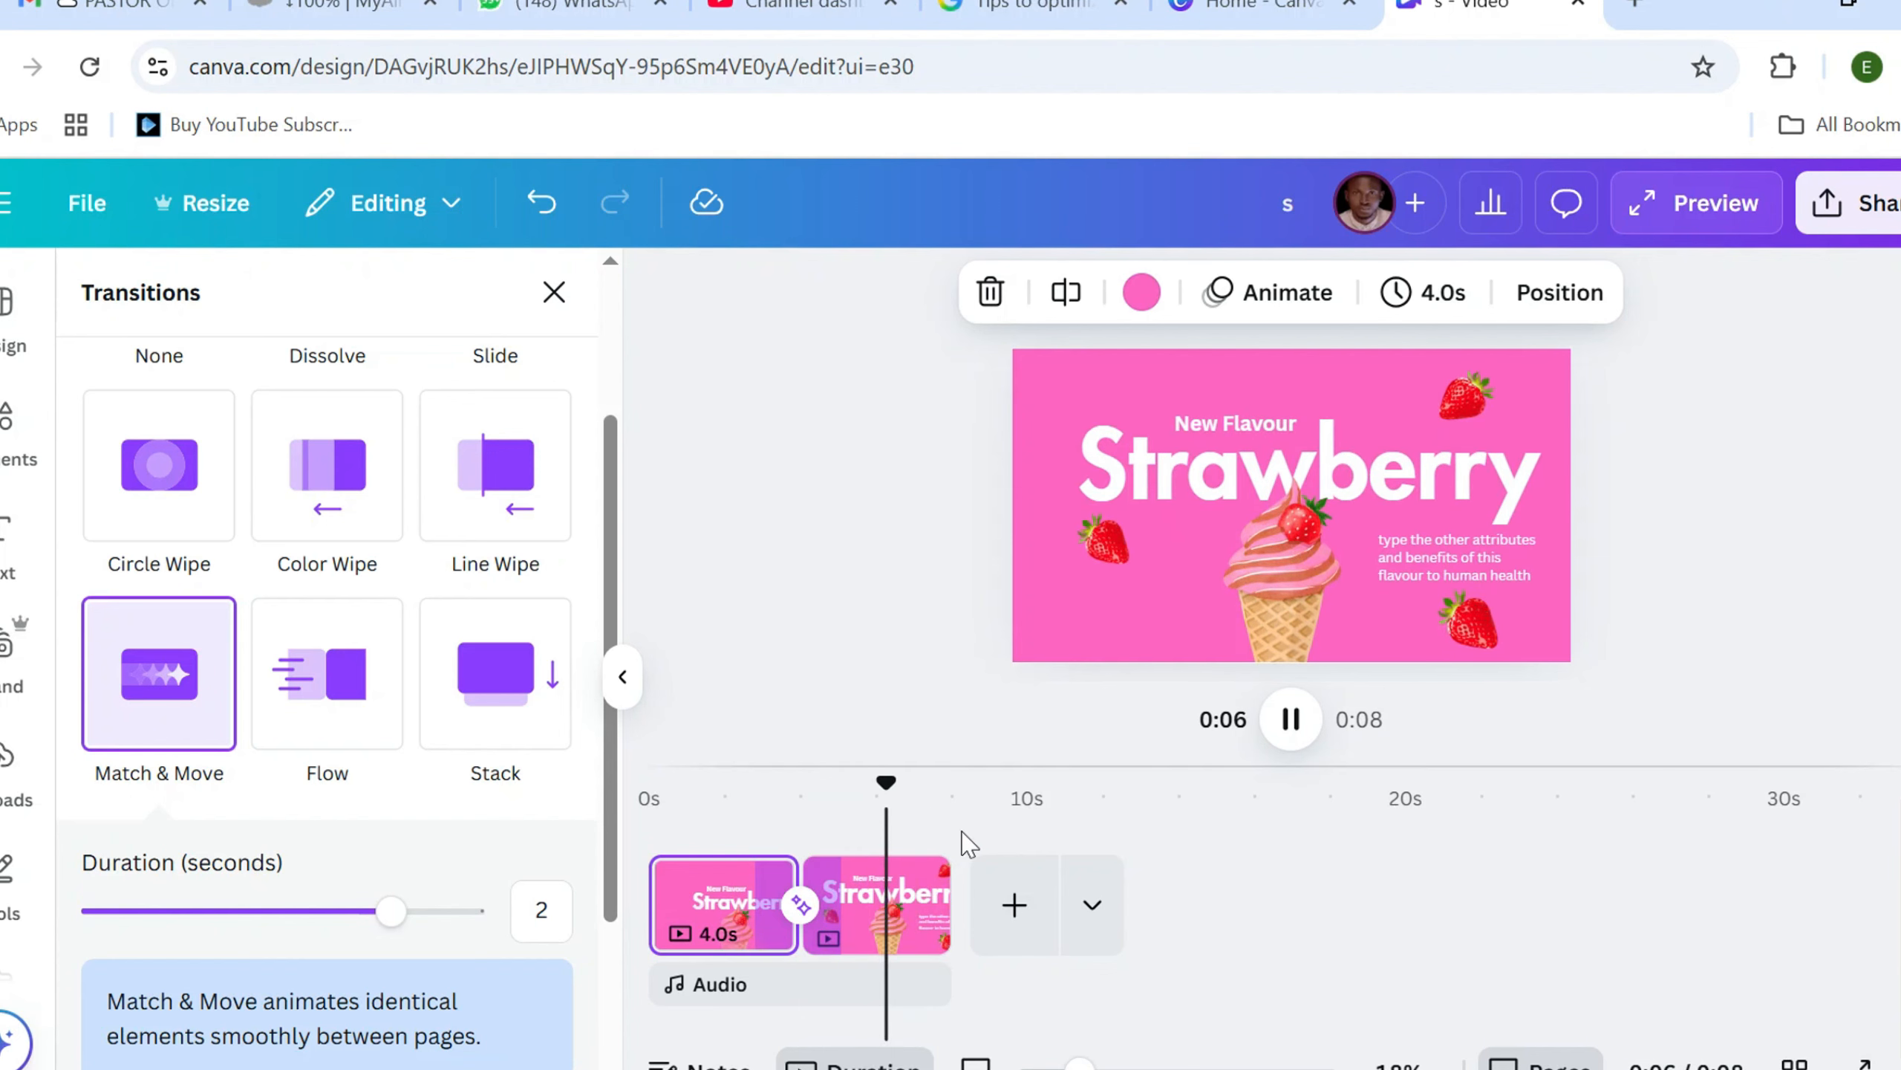
click(889, 797)
Apply the Party page animation to the second page
click(861, 906)
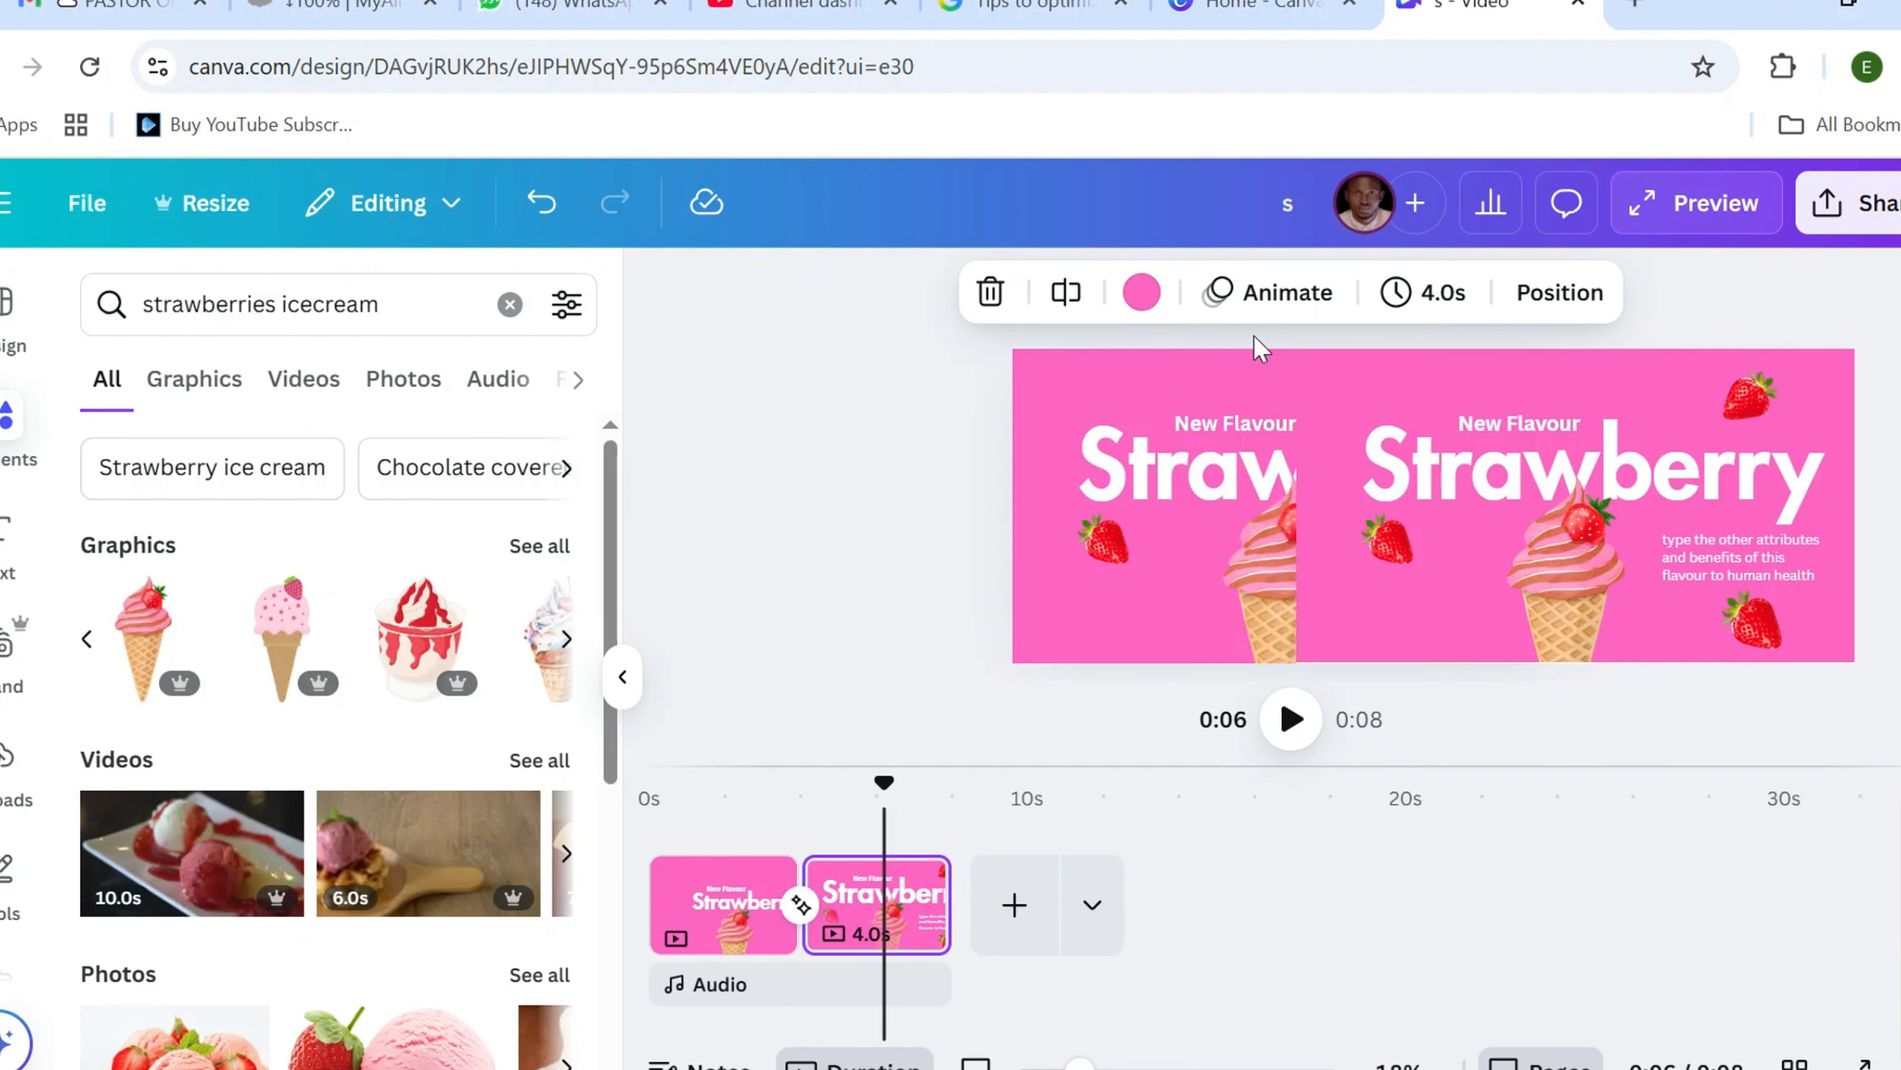
click(1279, 294)
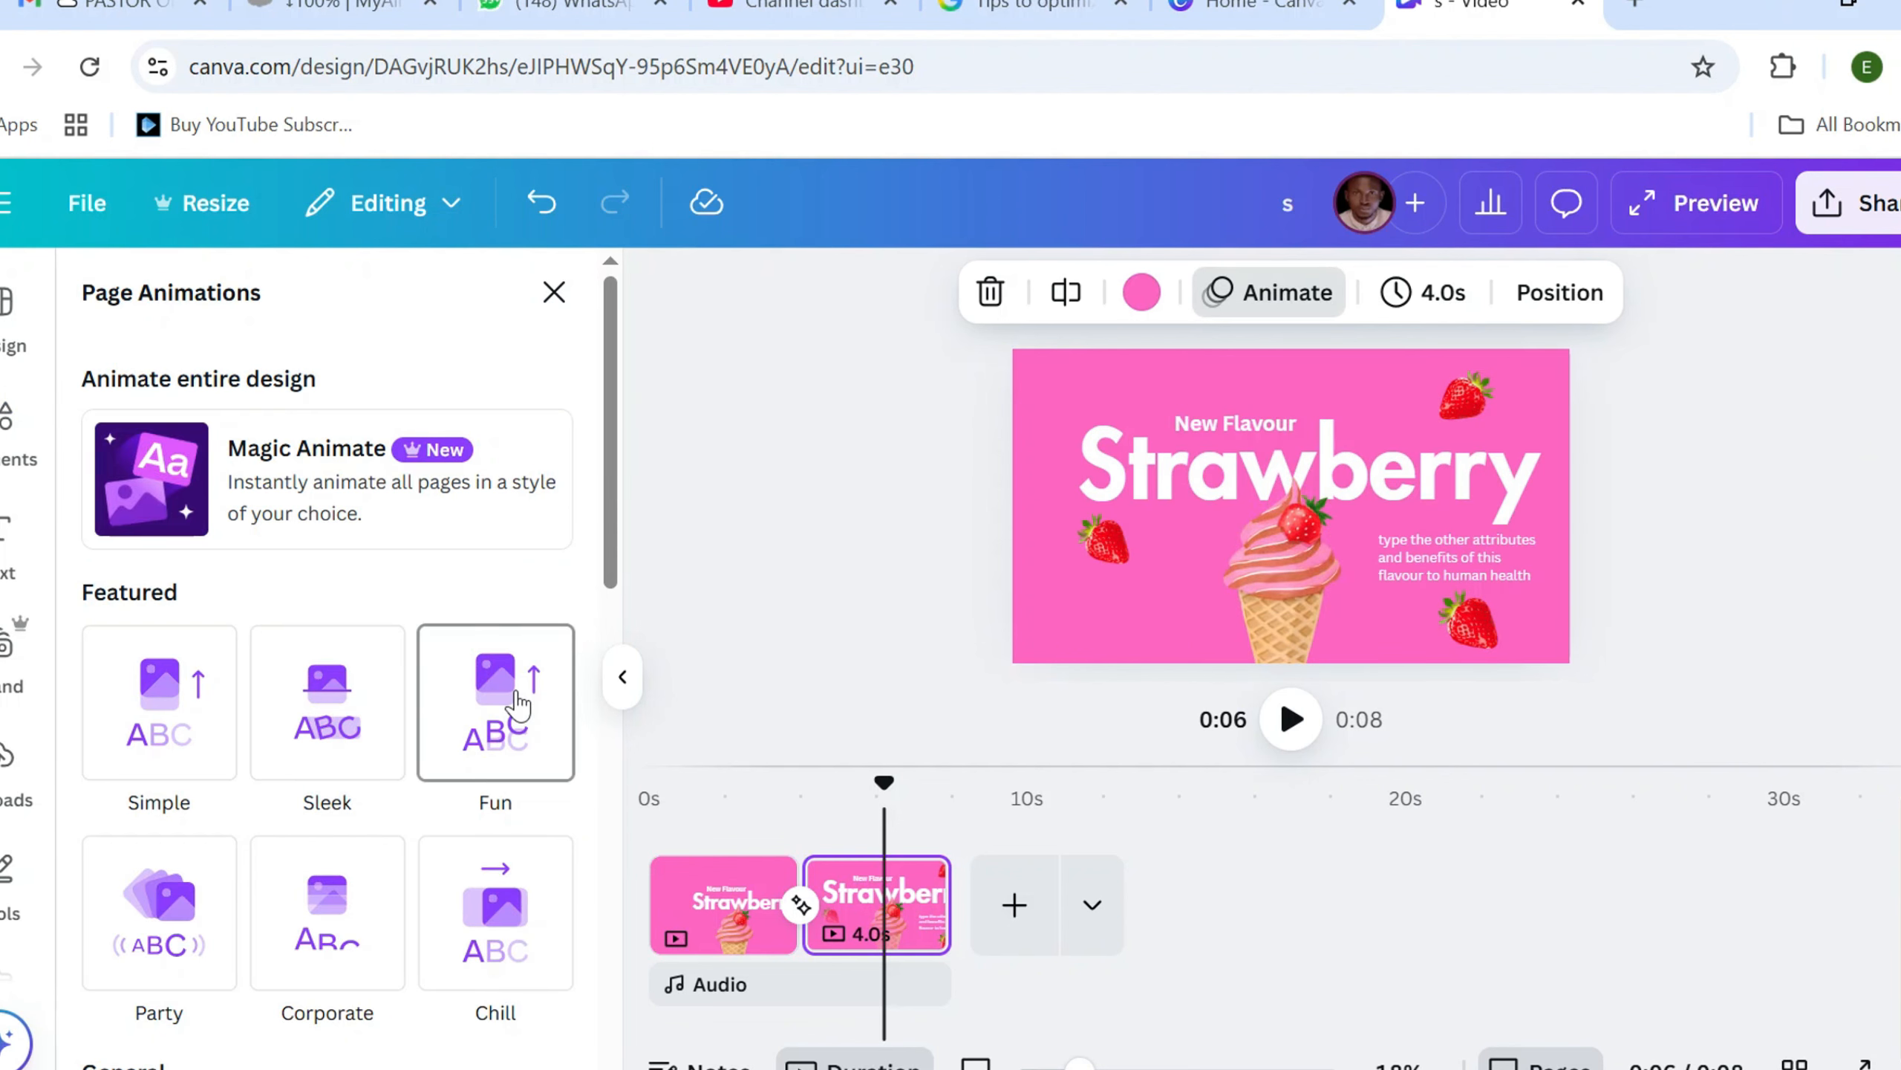
click(180, 901)
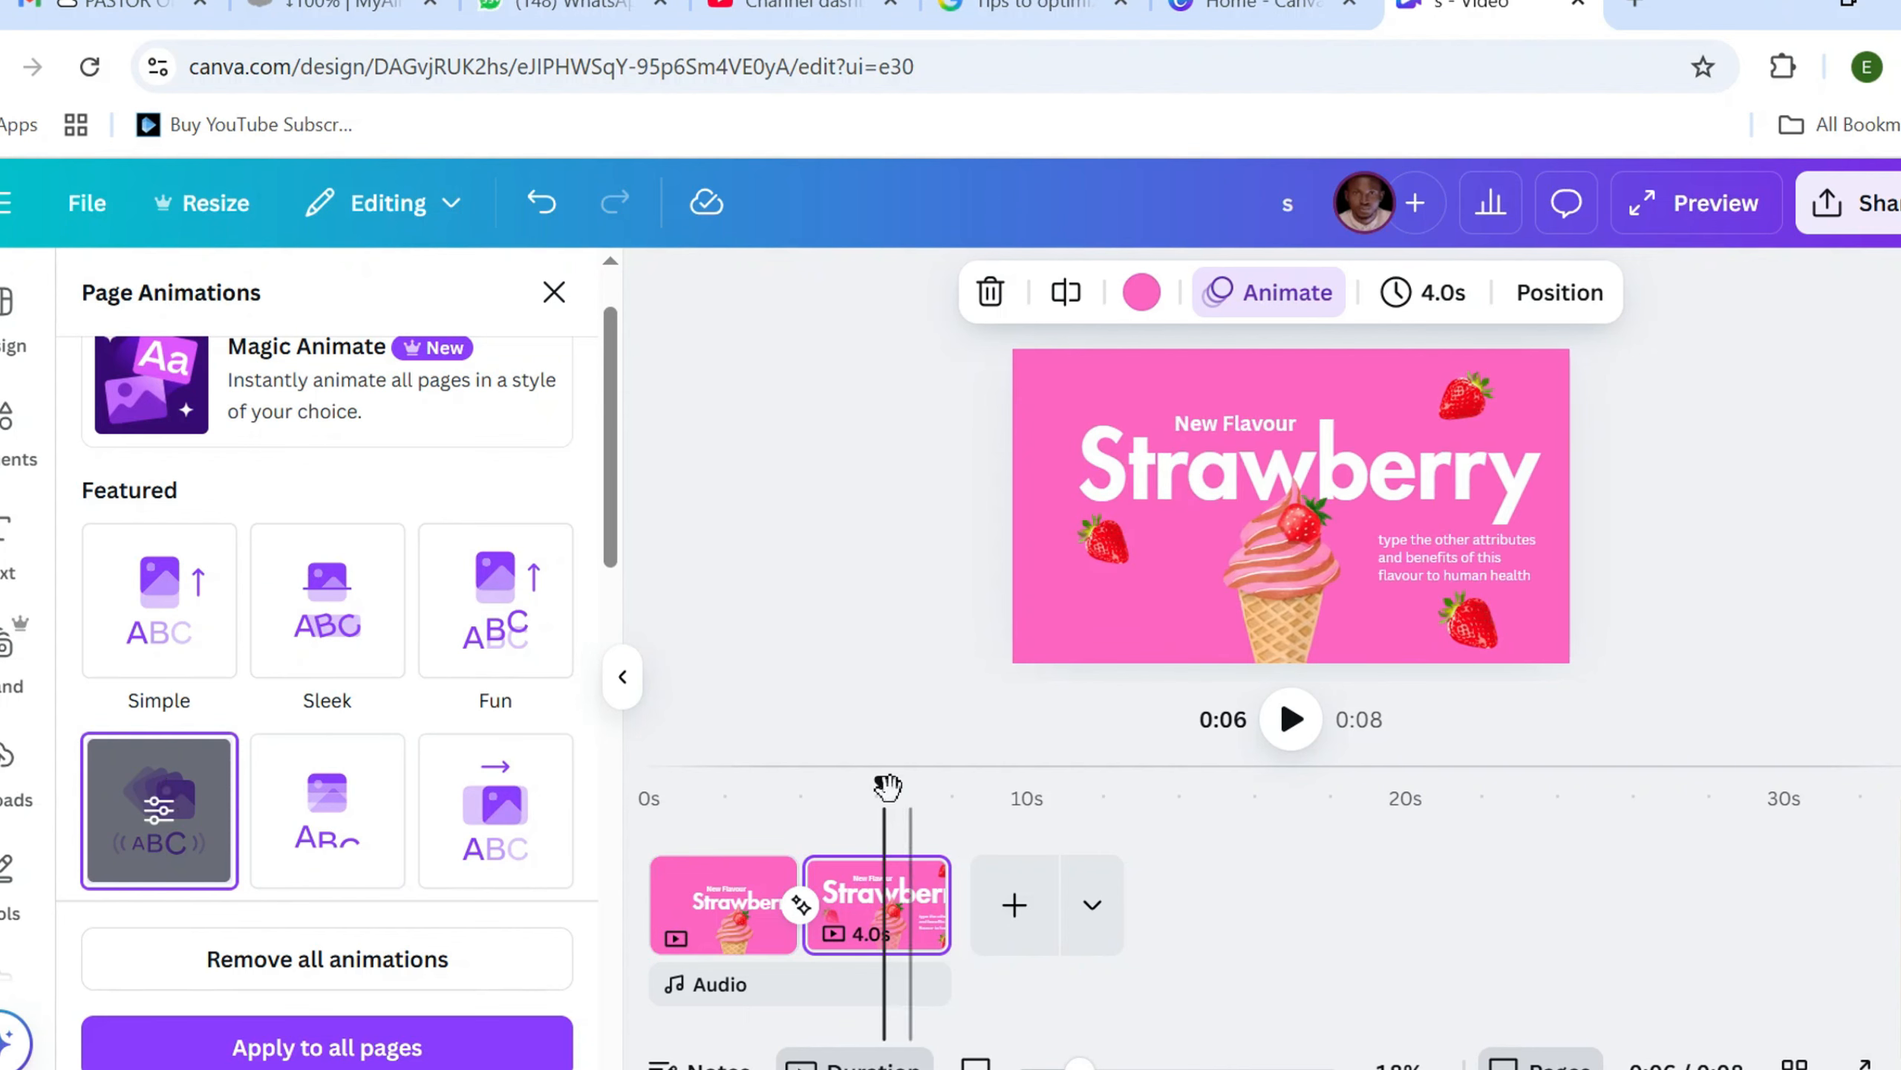
Review both pages and play the video from the first page to check the transition and the second page's animation
drag(882, 790, 712, 820)
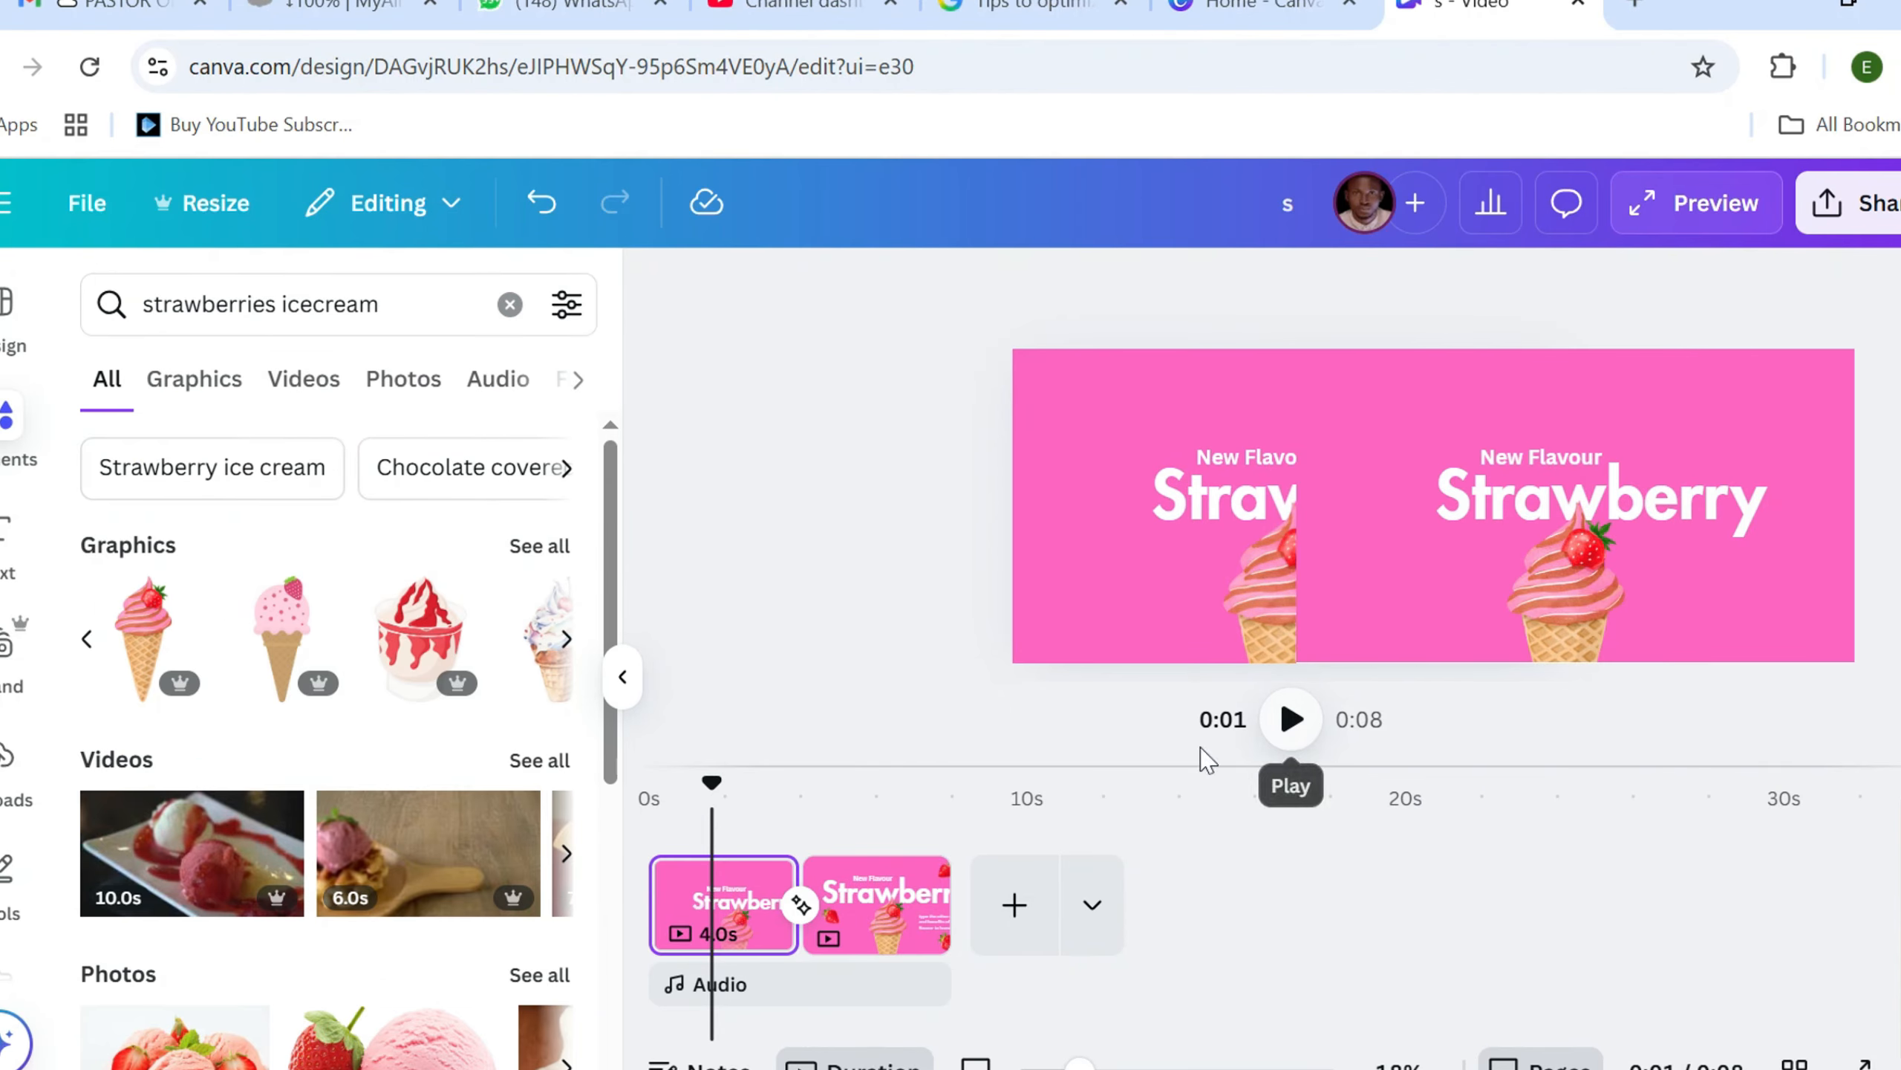
click(784, 798)
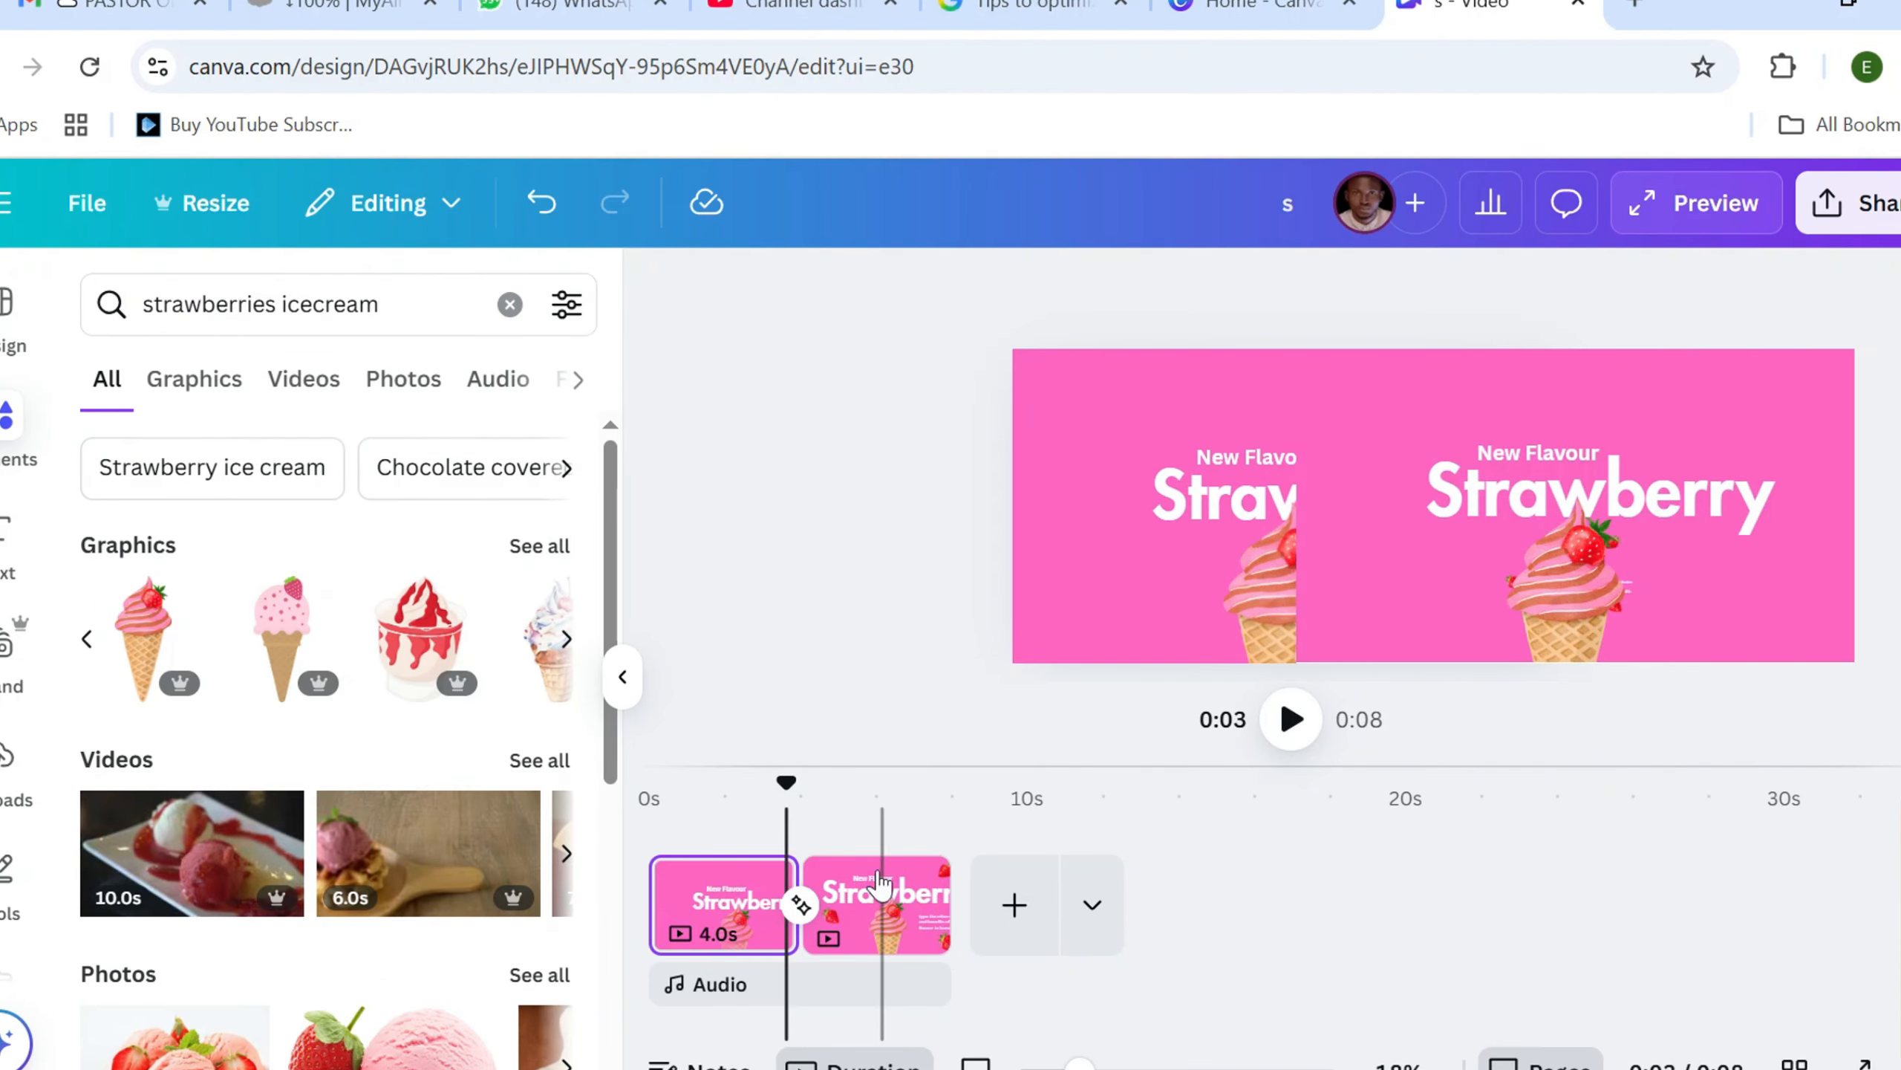
click(717, 898)
click(874, 898)
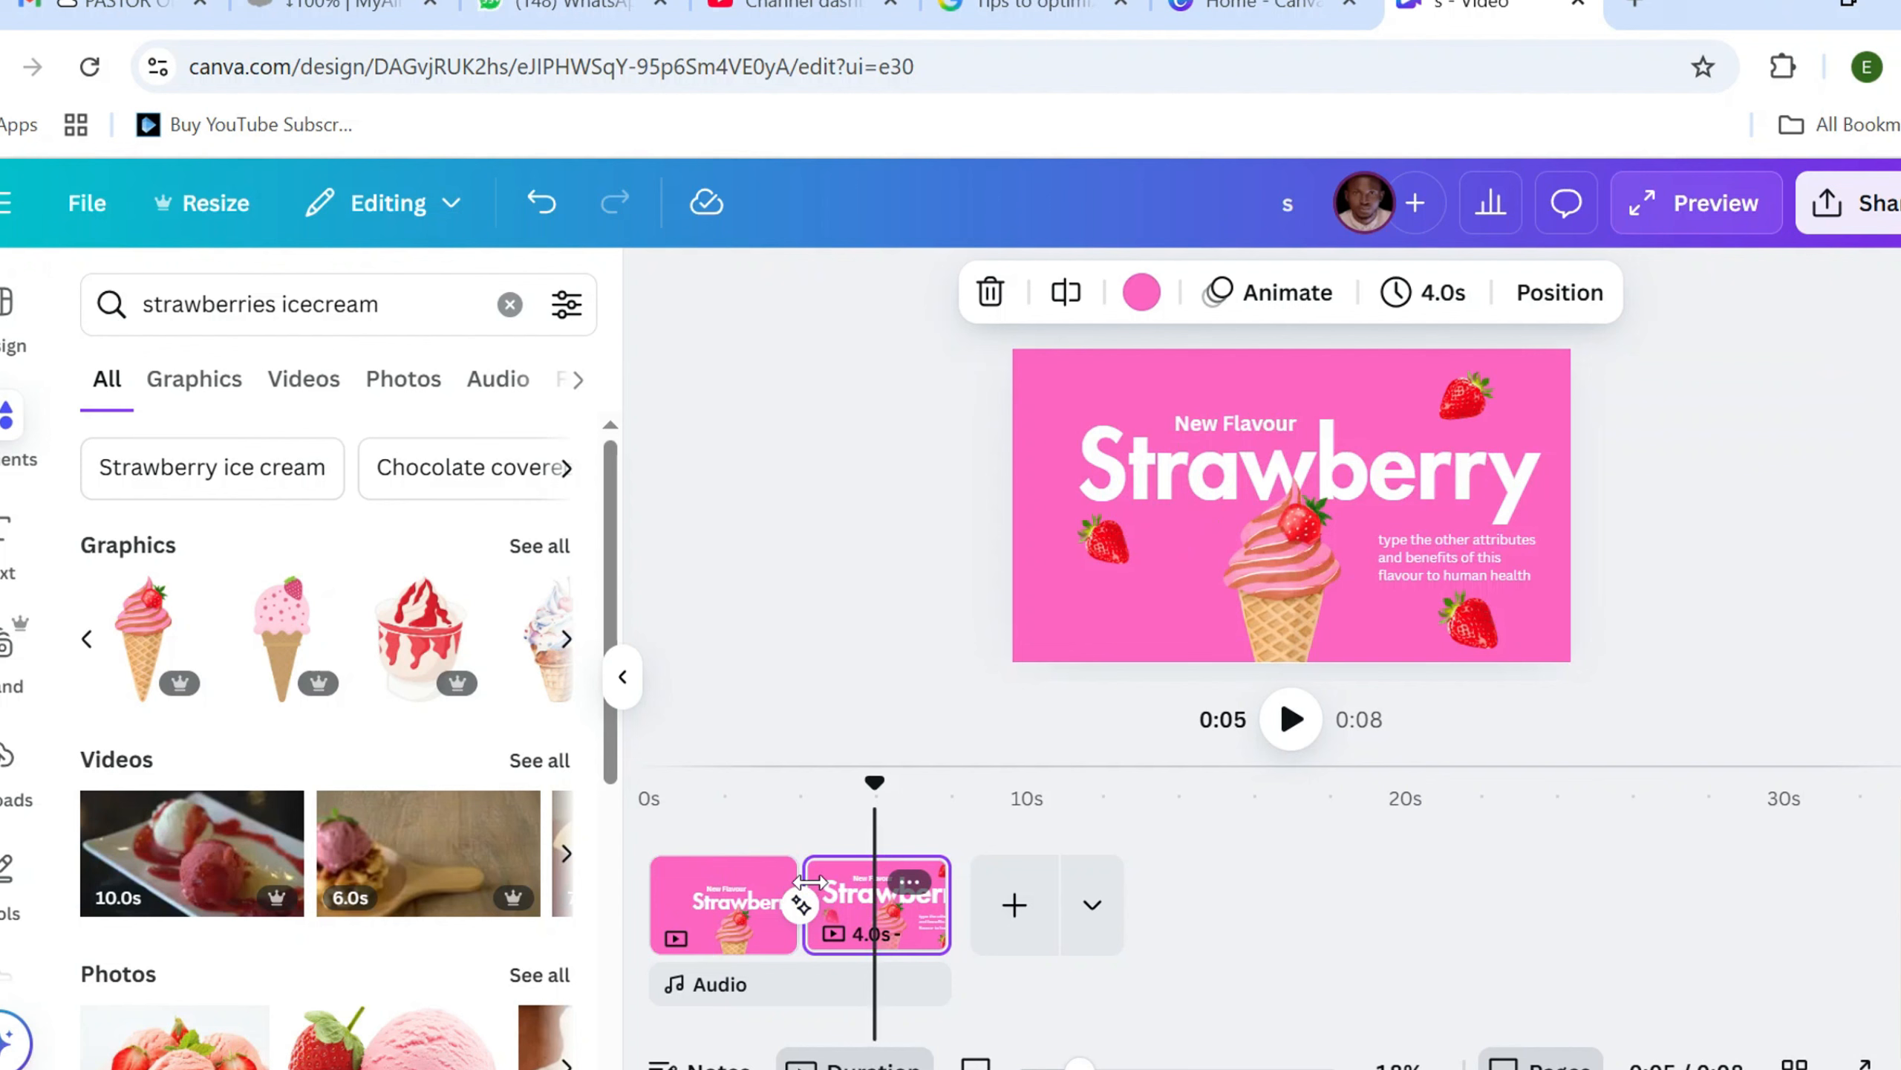
click(725, 906)
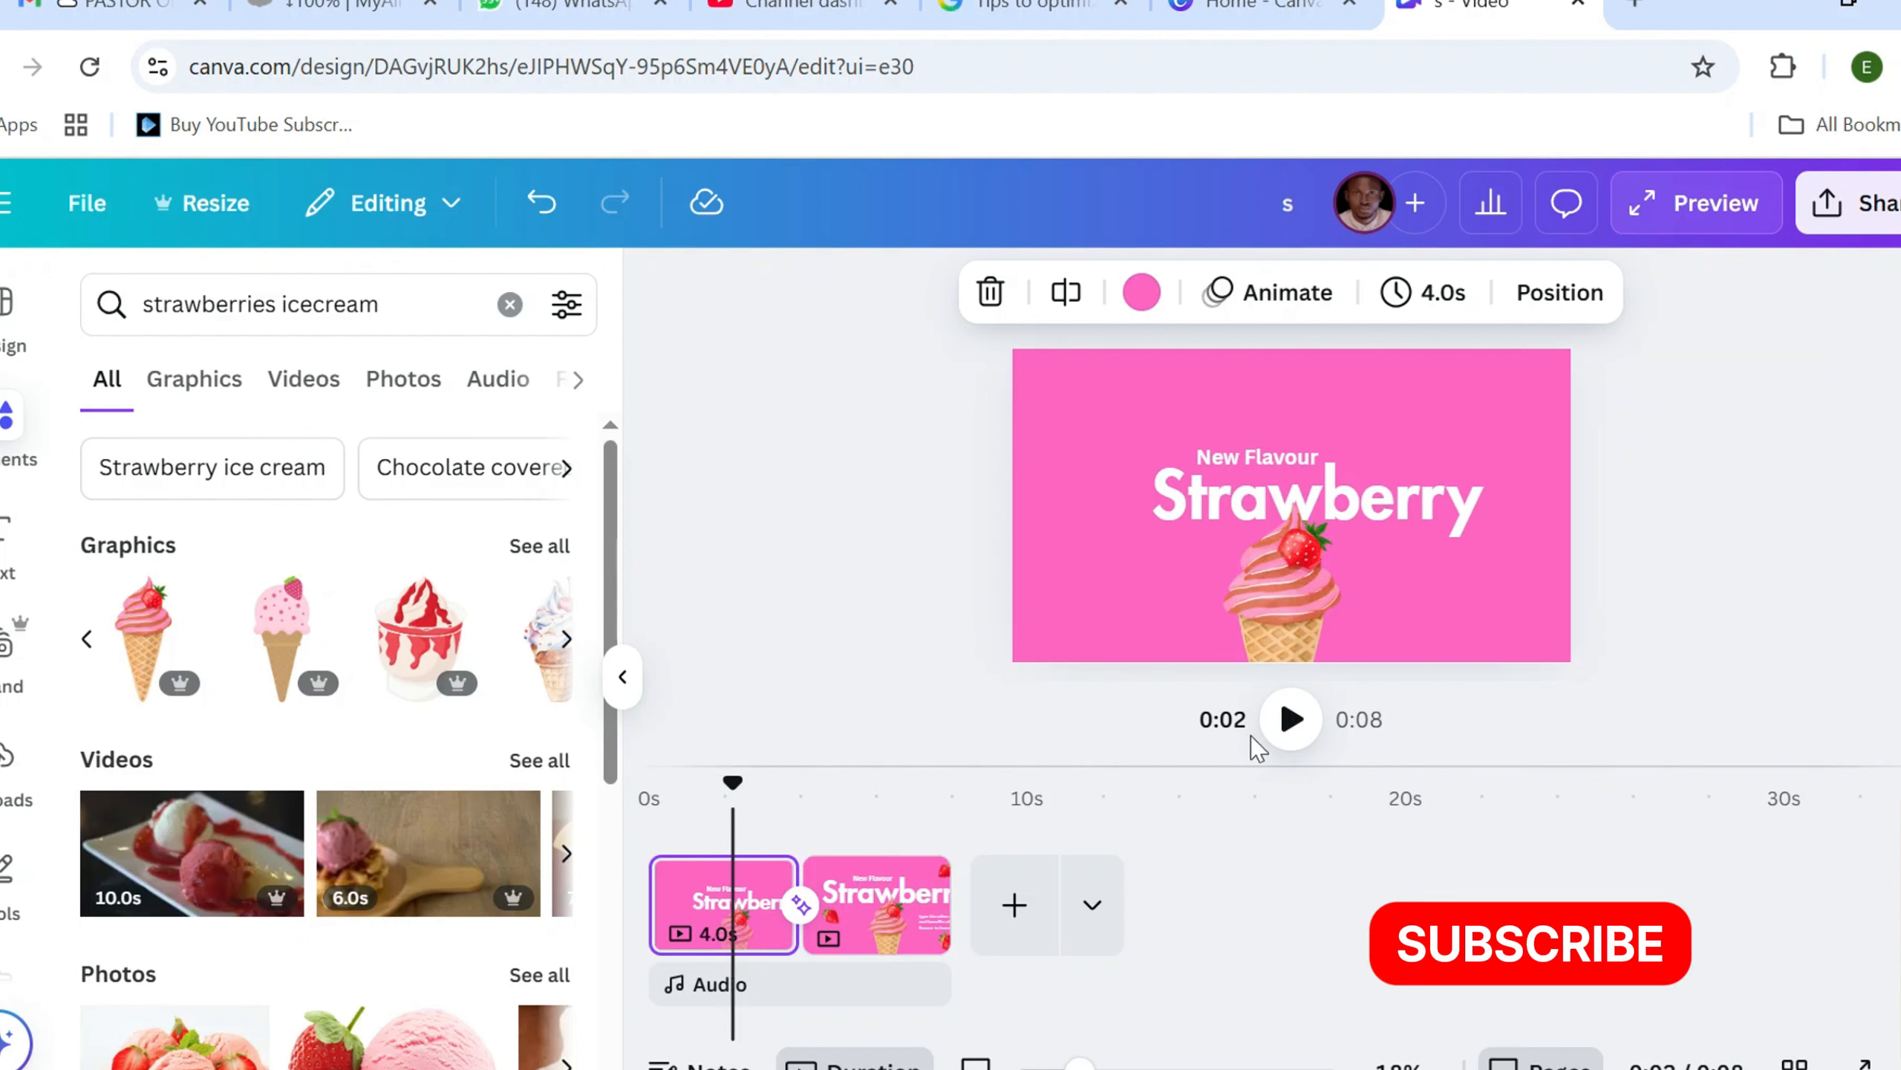
click(1286, 723)
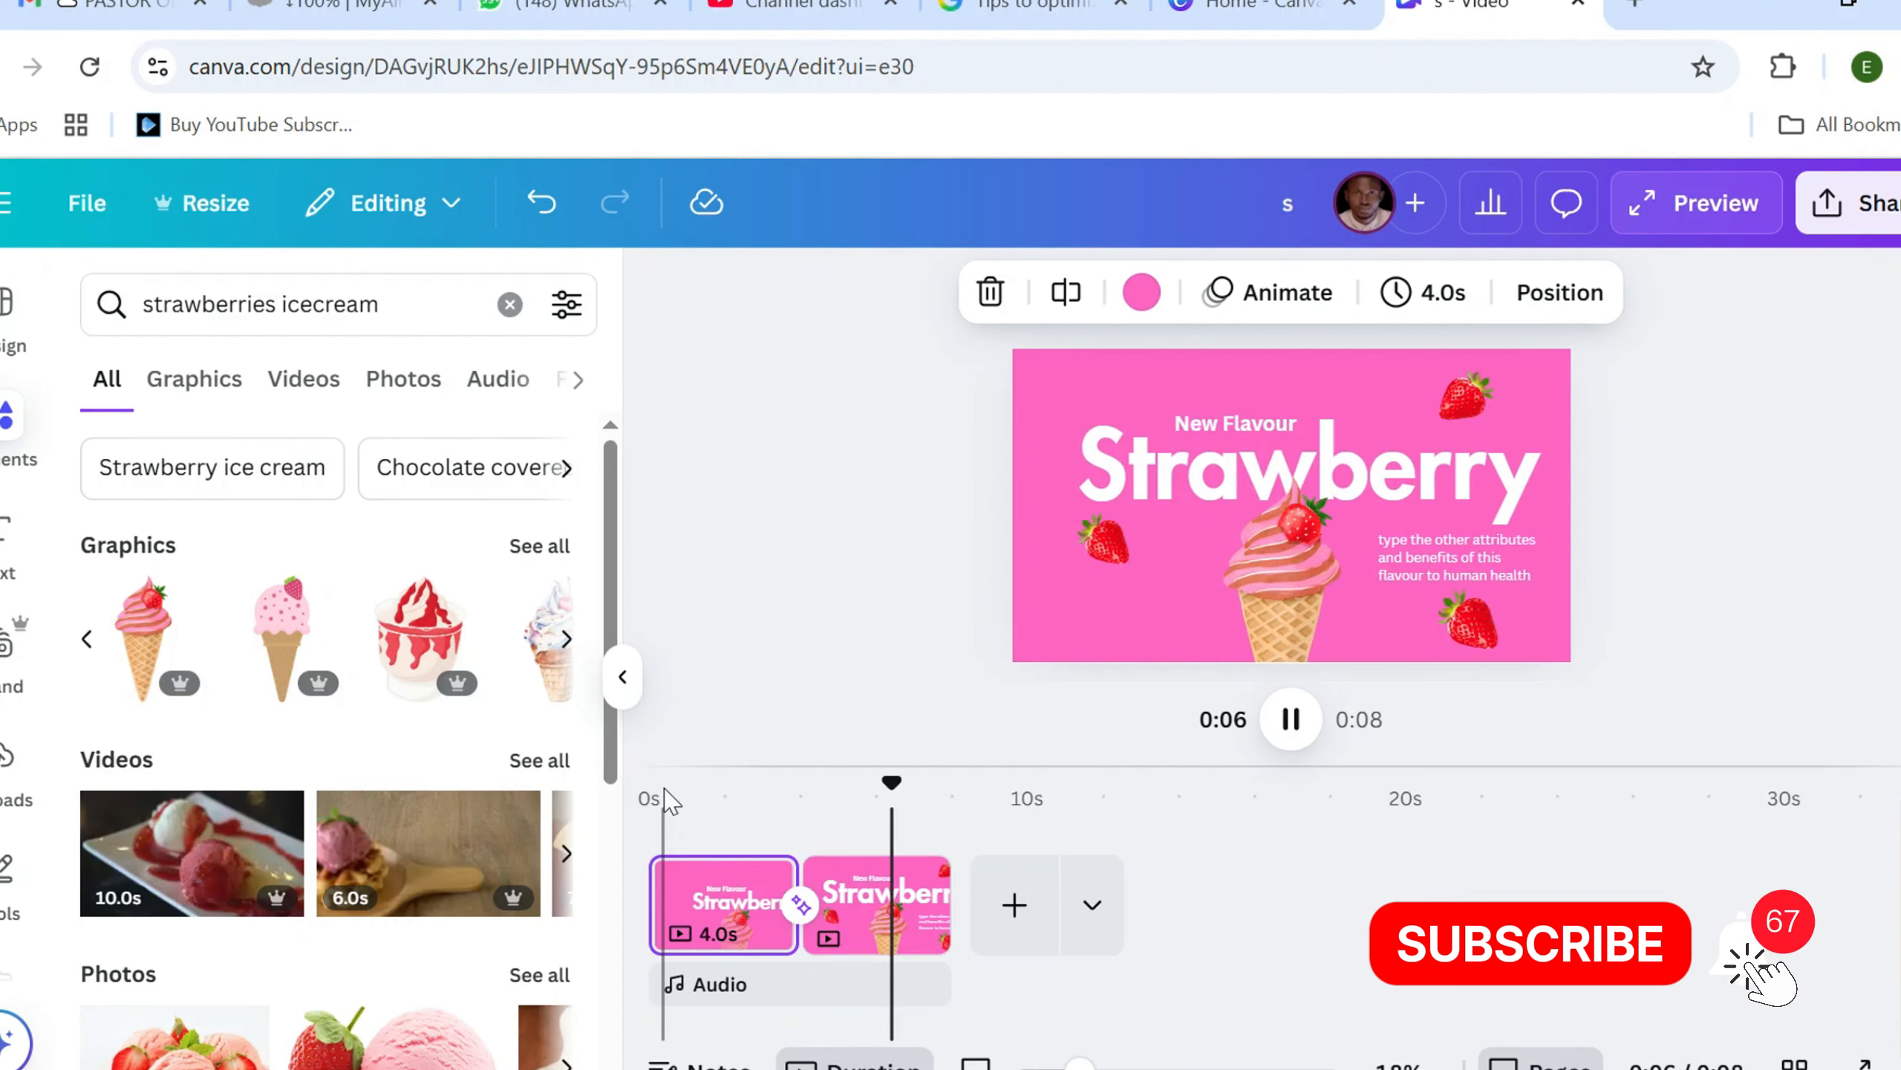
Add a third page at the end and set its background to Rust brown (#af4c0f)
click(1014, 908)
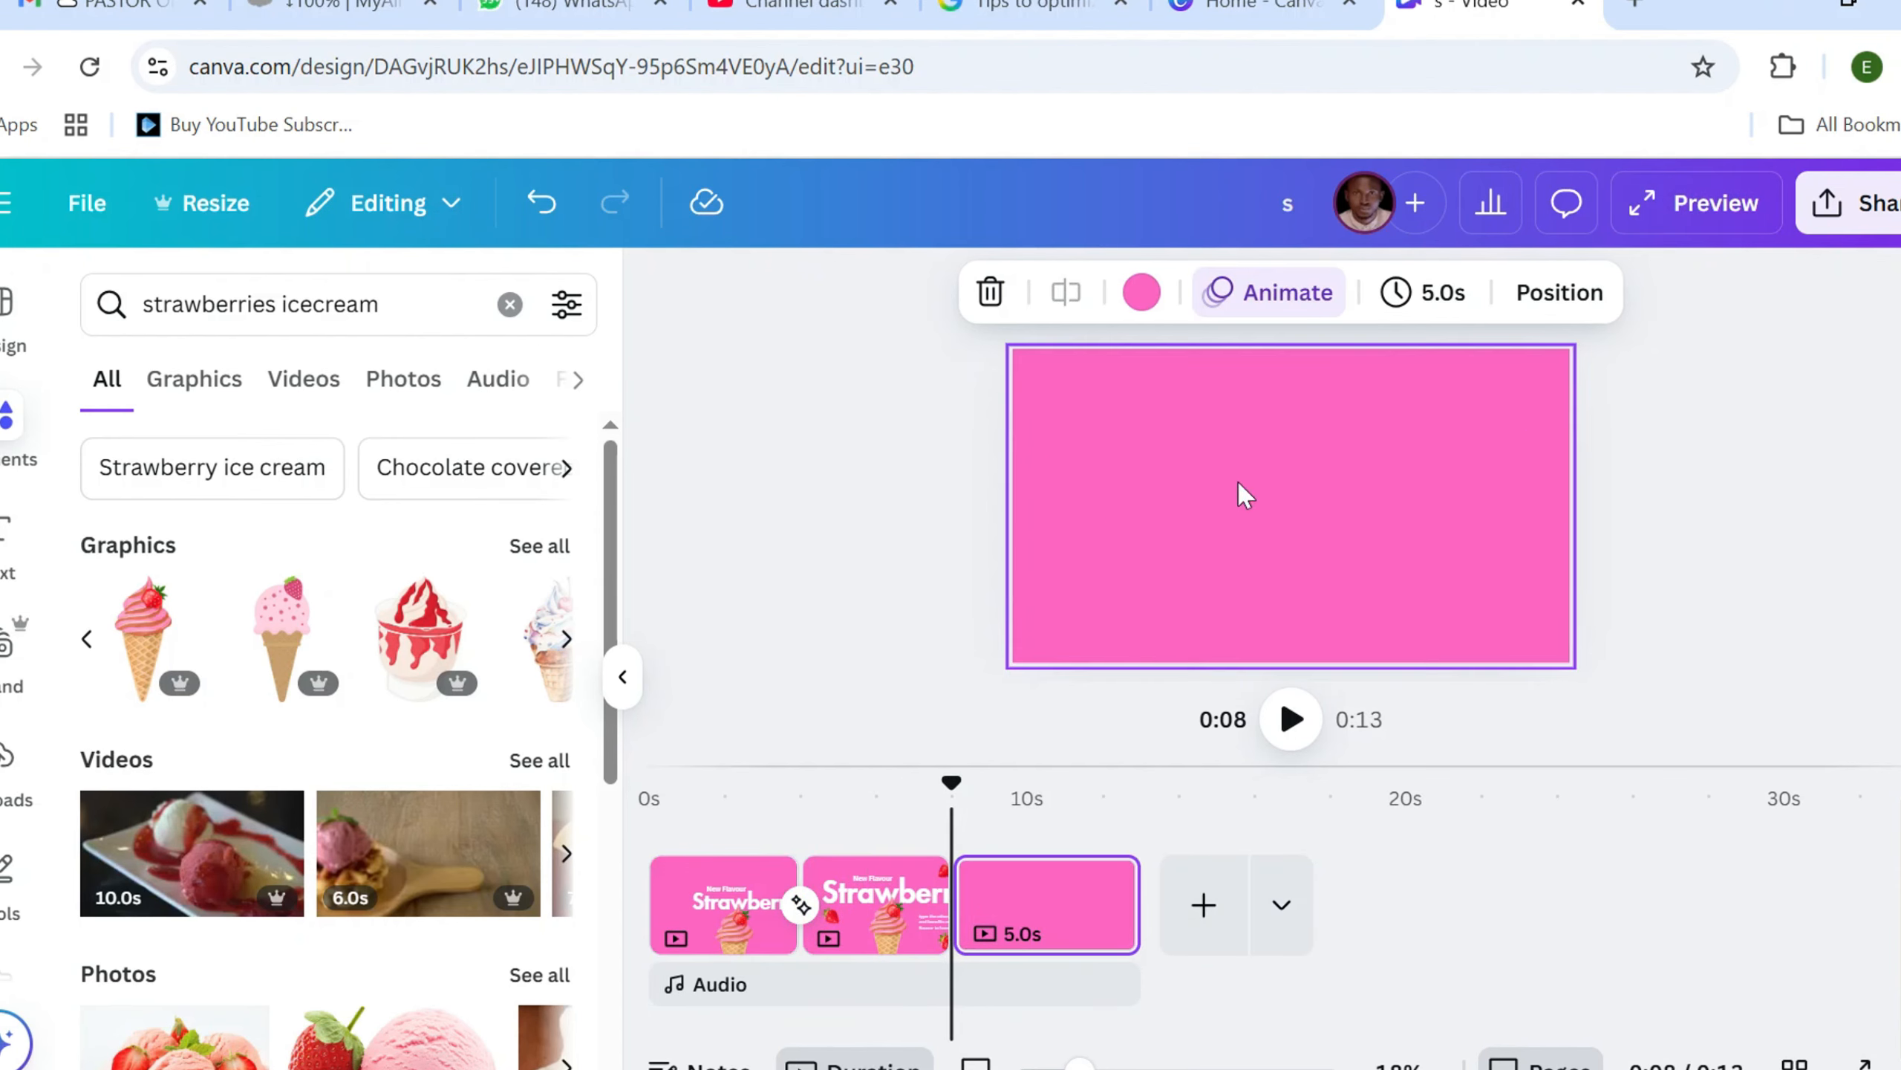
click(1139, 291)
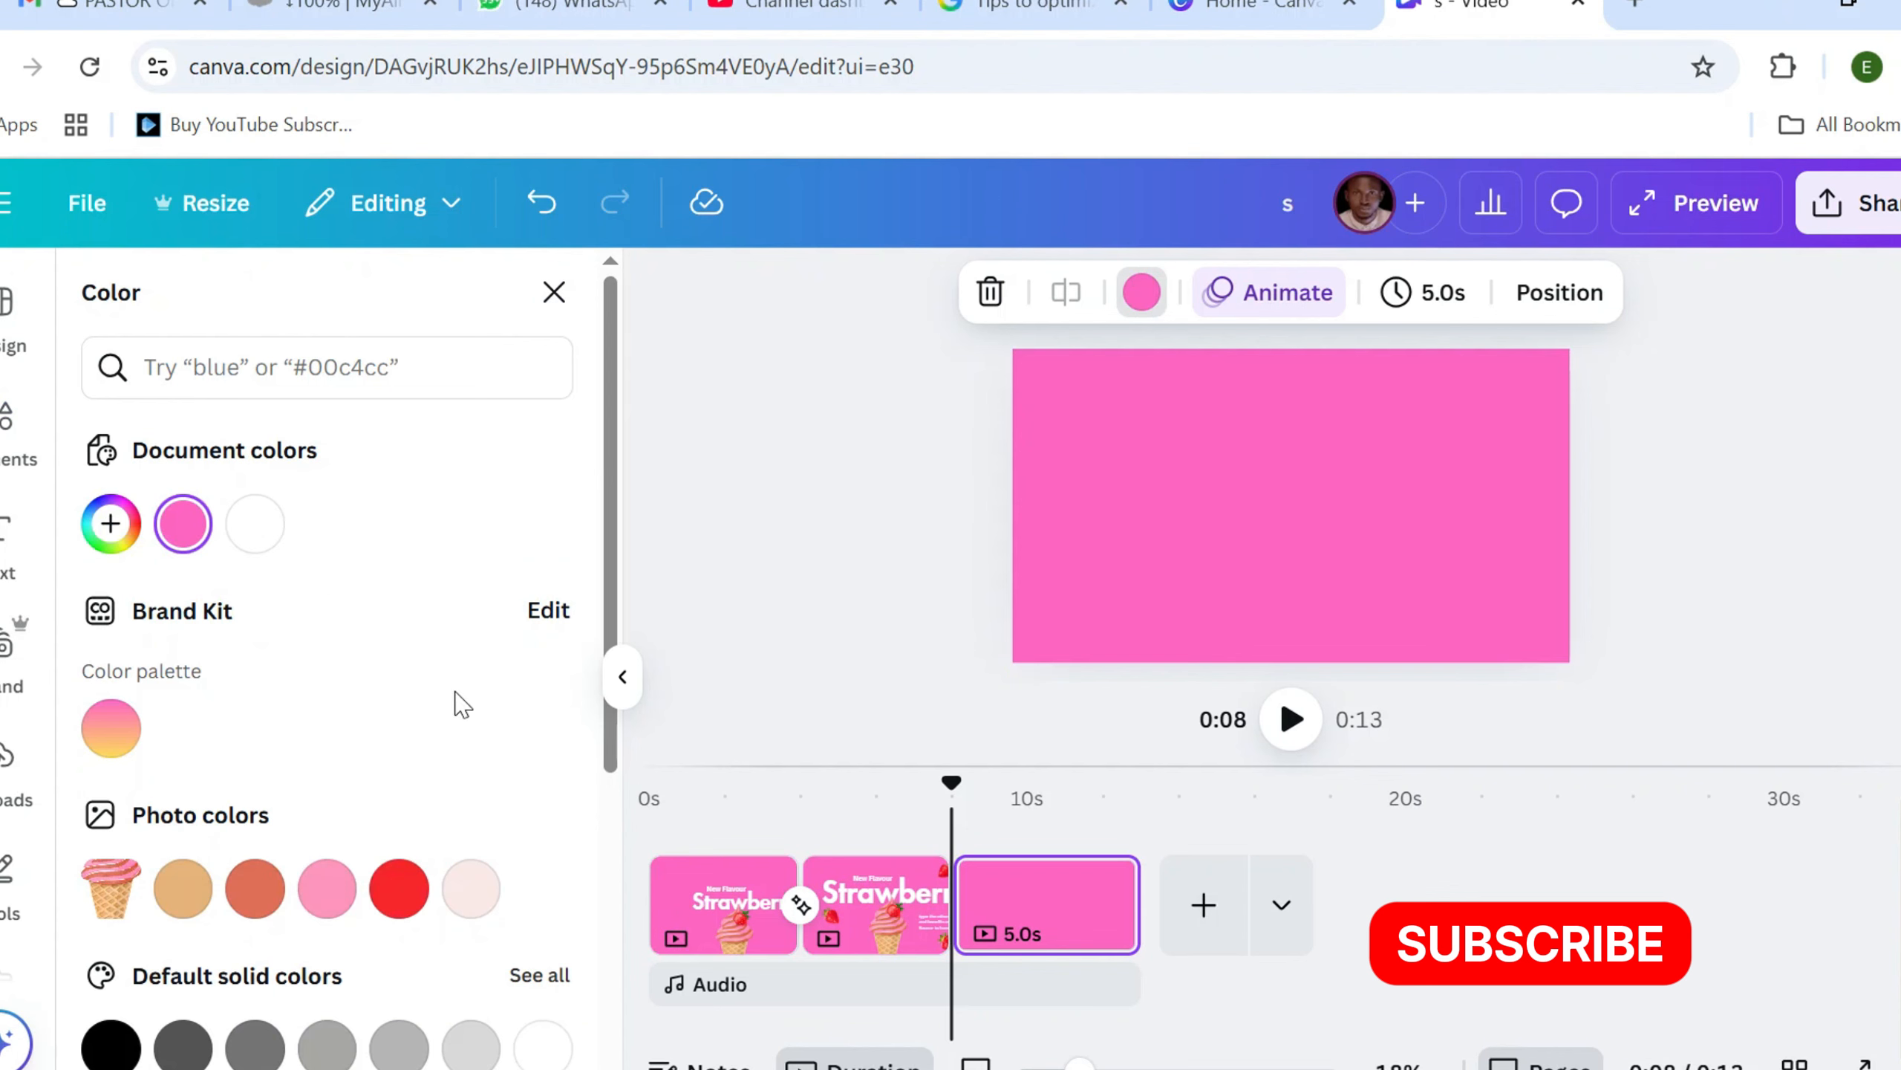
scroll(449, 734, down, 4)
scroll(367, 742, up, 2)
scroll(372, 752, down, 2)
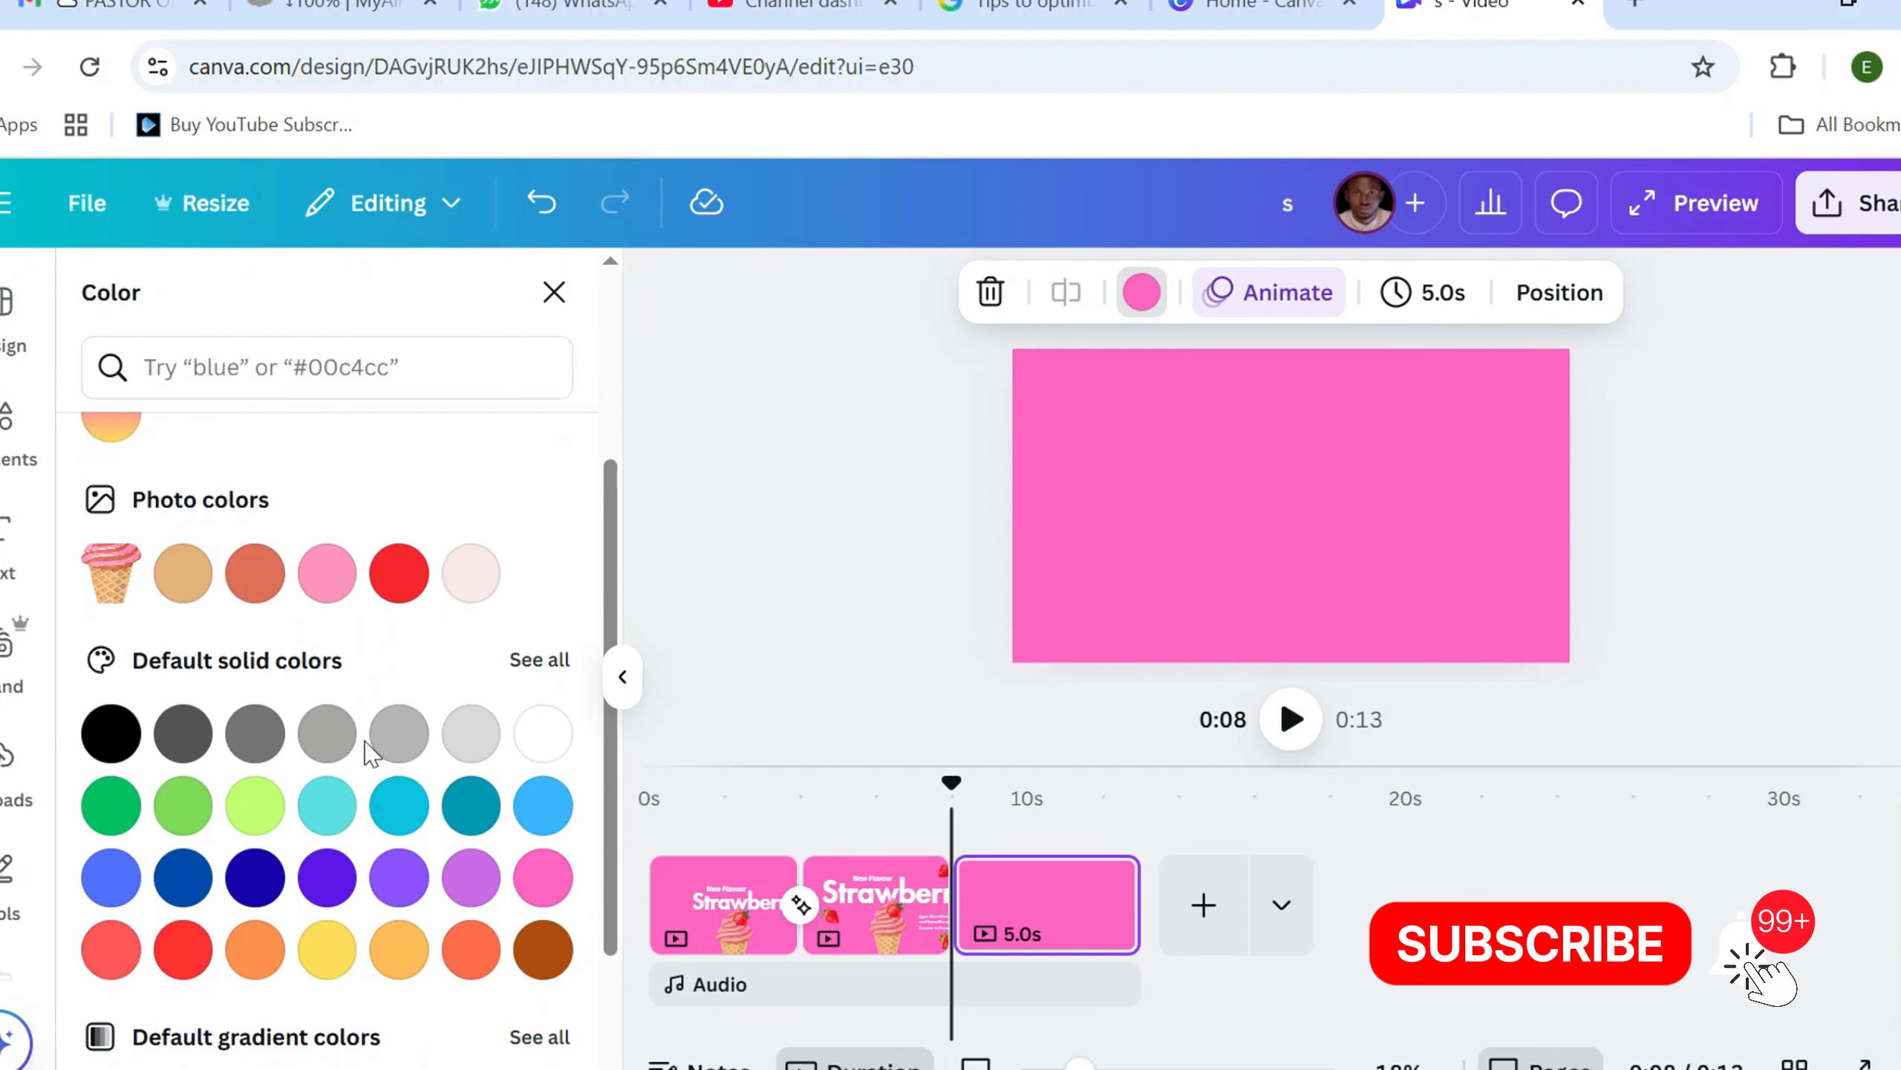
scroll(373, 753, down, 3)
scroll(372, 753, up, 3)
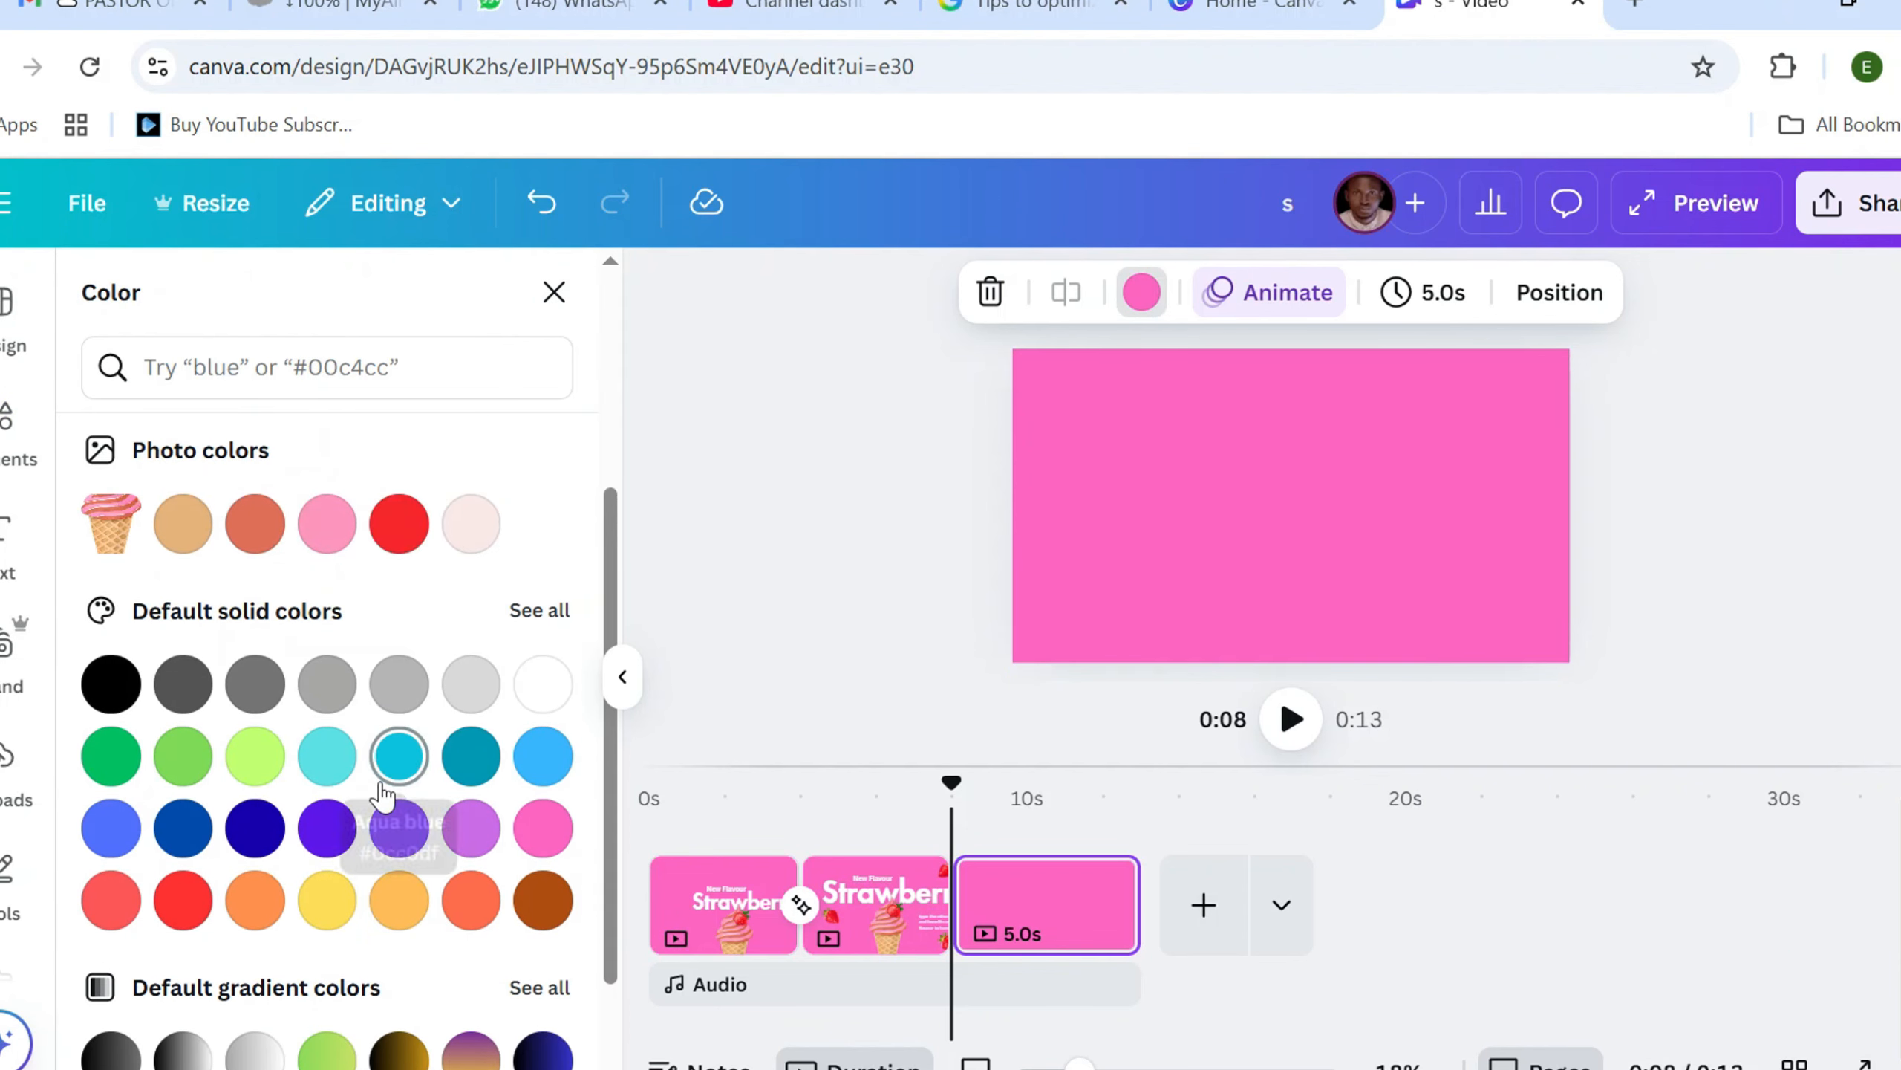
scroll(337, 730, down, 3)
scroll(331, 721, down, 1)
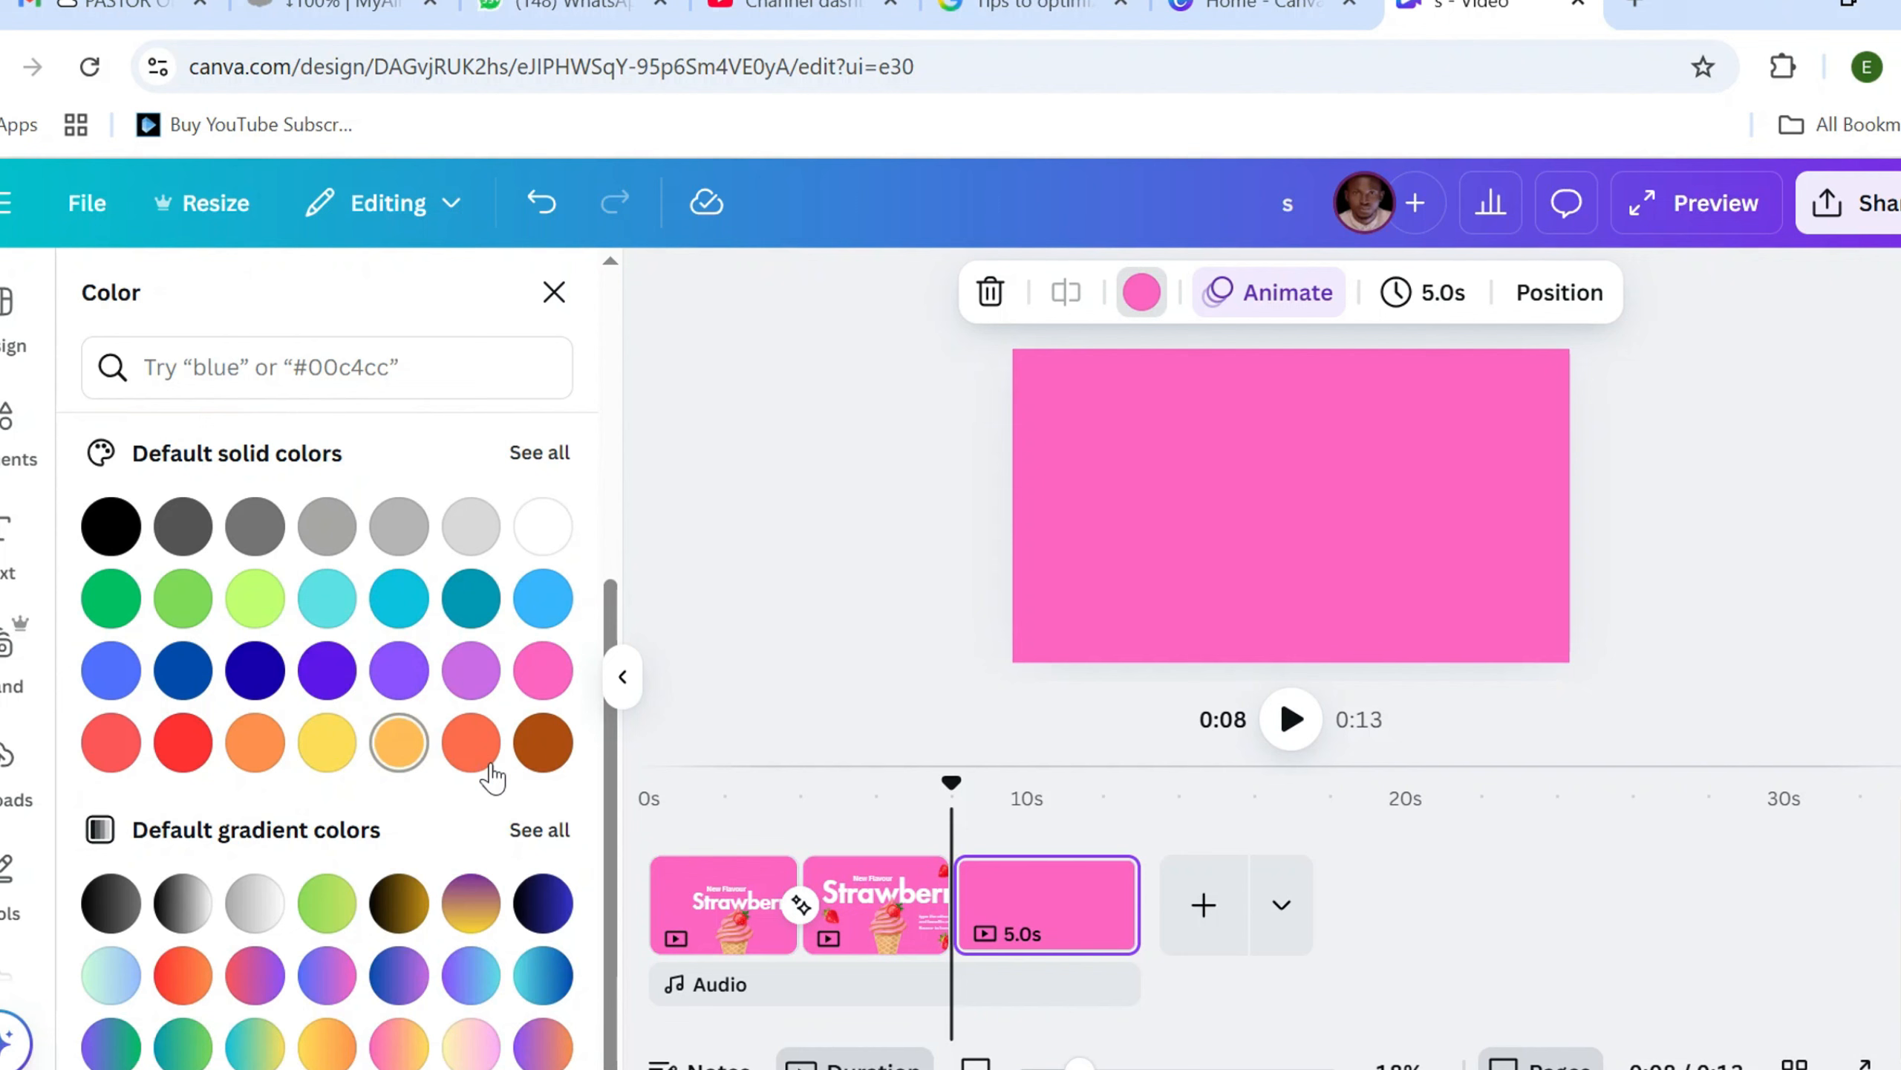
click(543, 741)
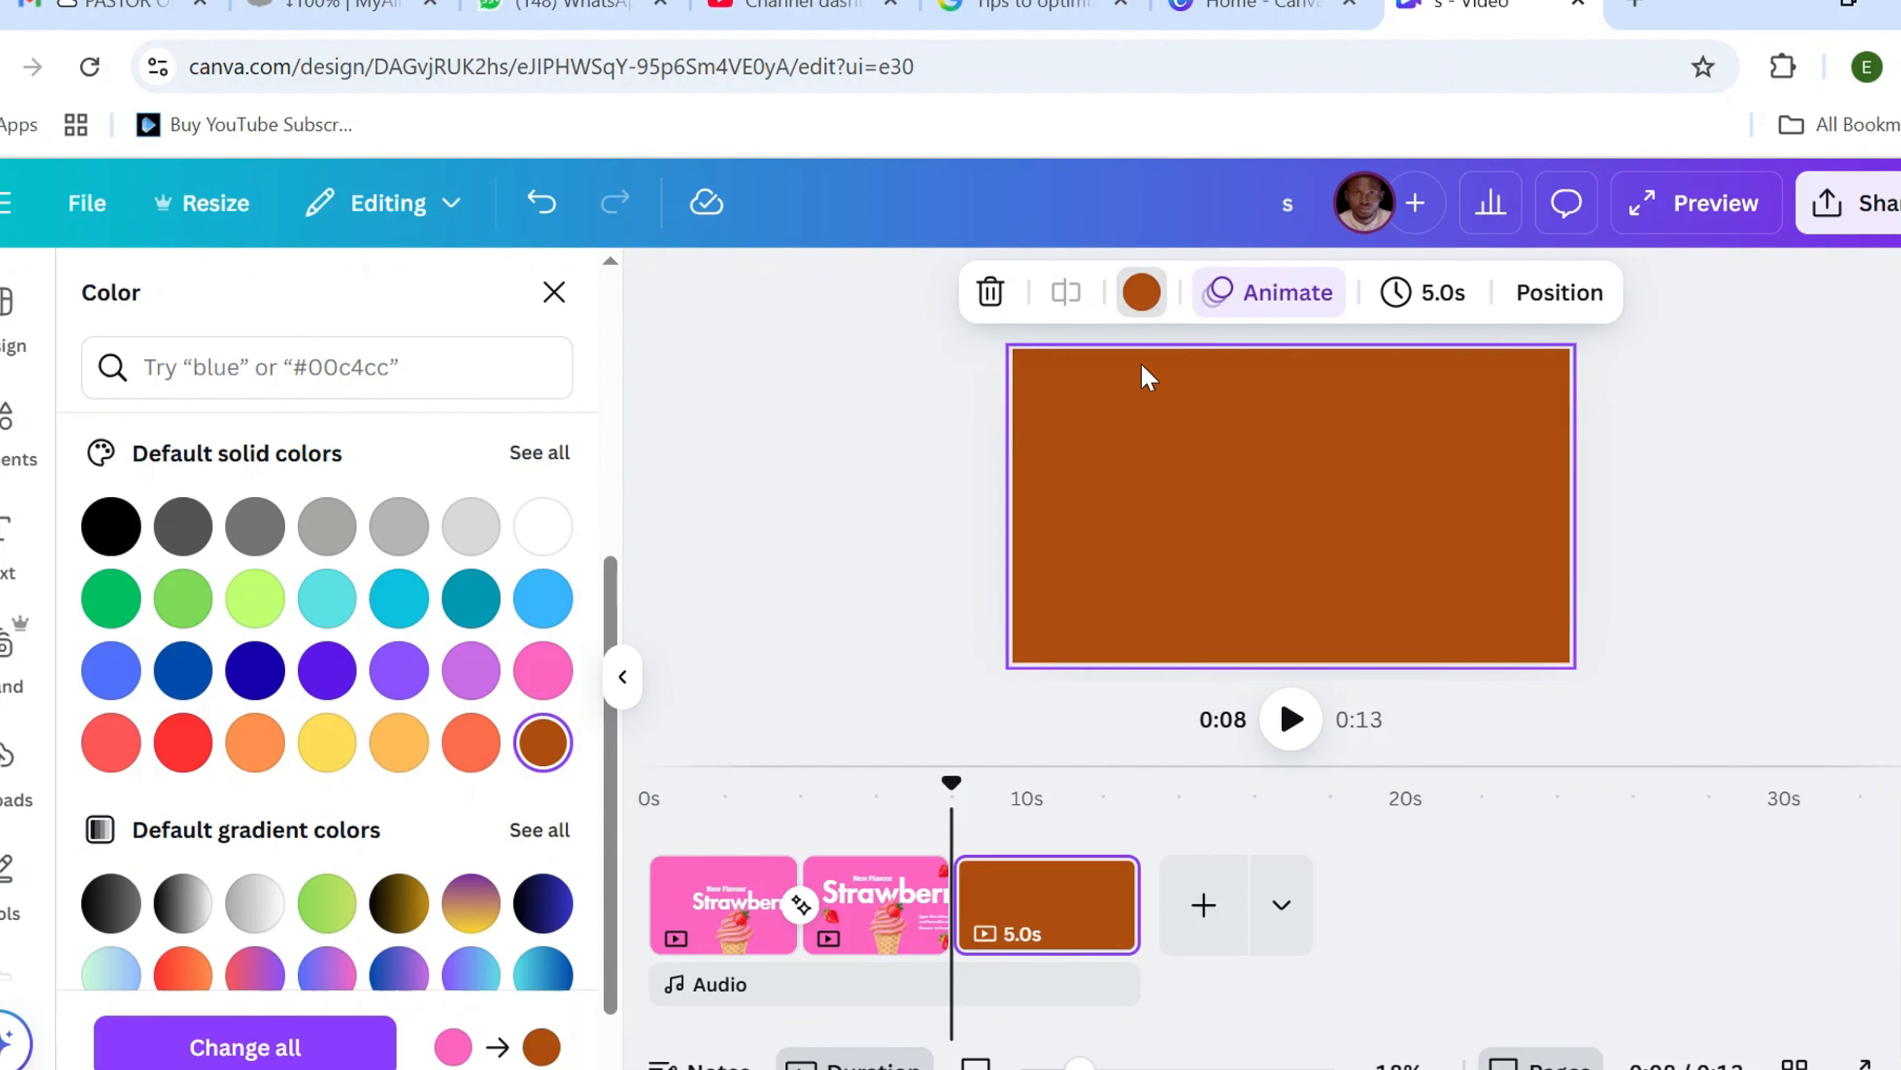
click(1222, 517)
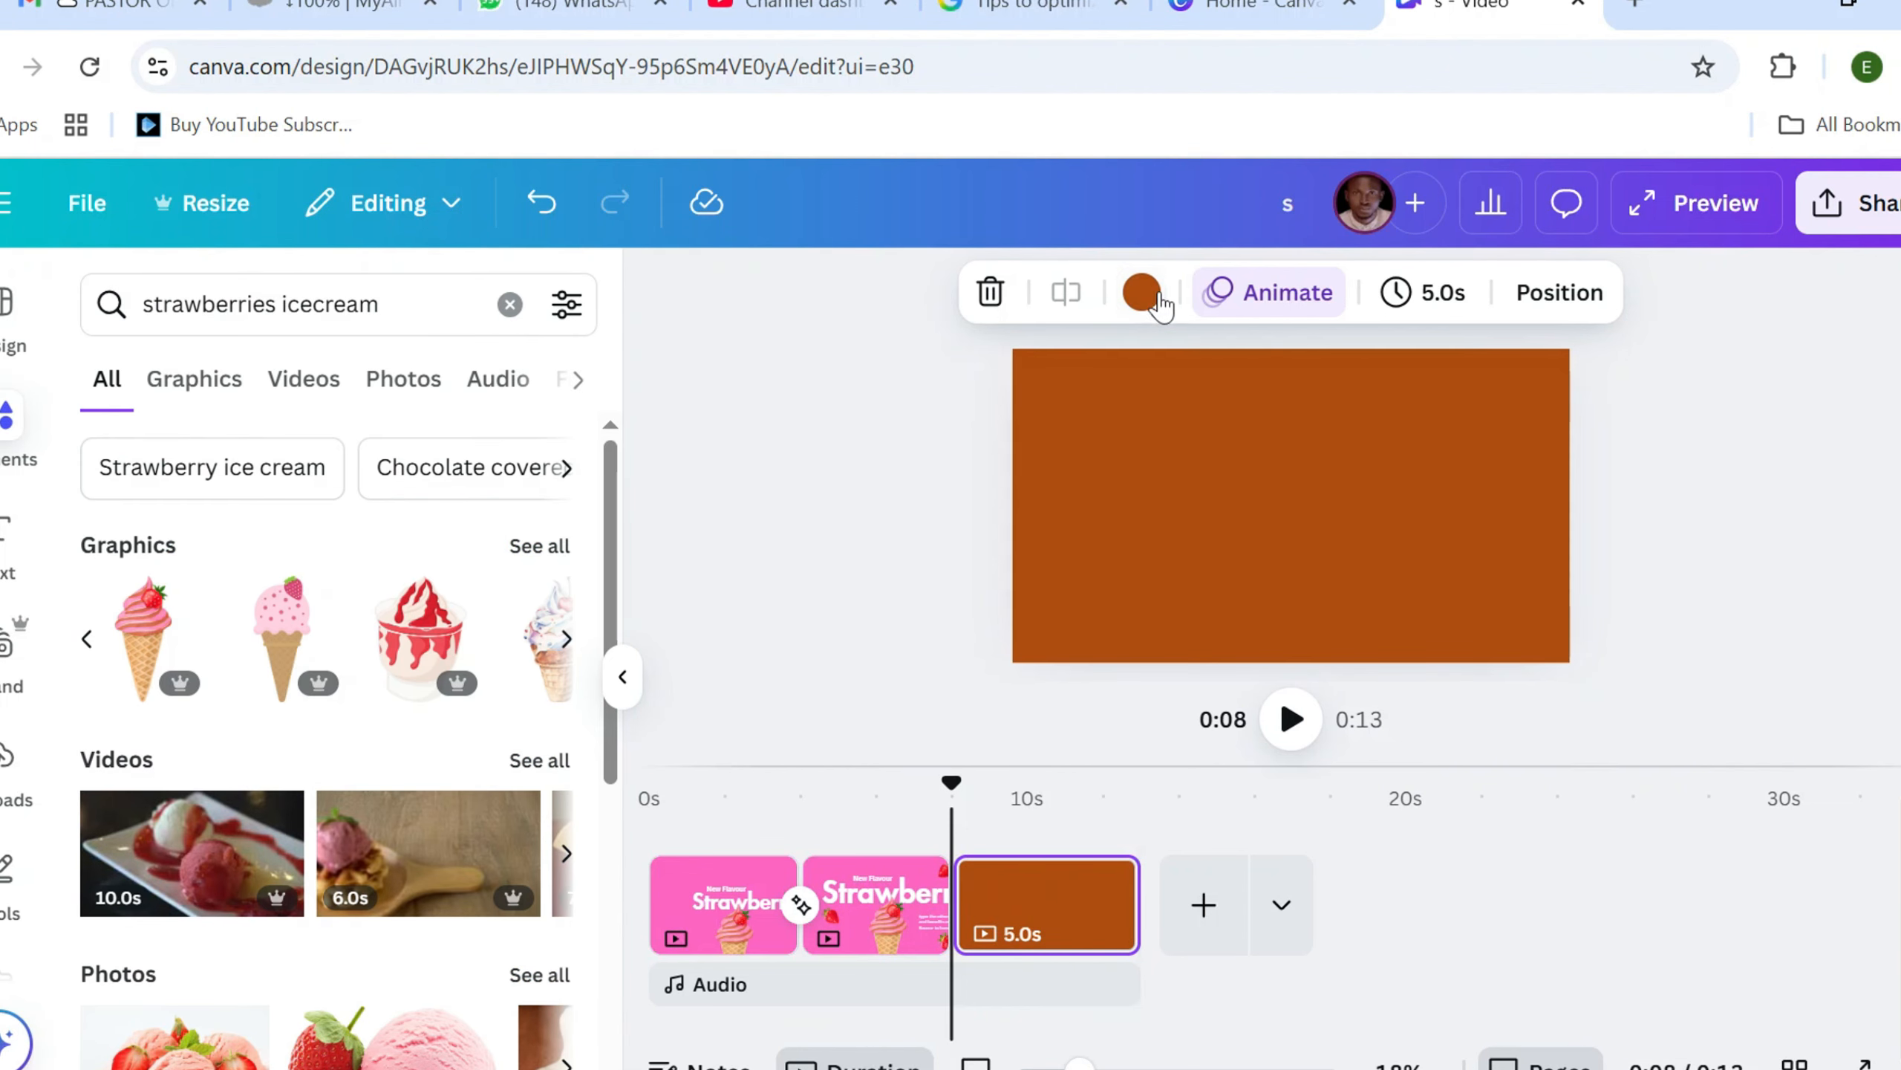
Darken the third page's background to the dark brown #562203
click(1141, 291)
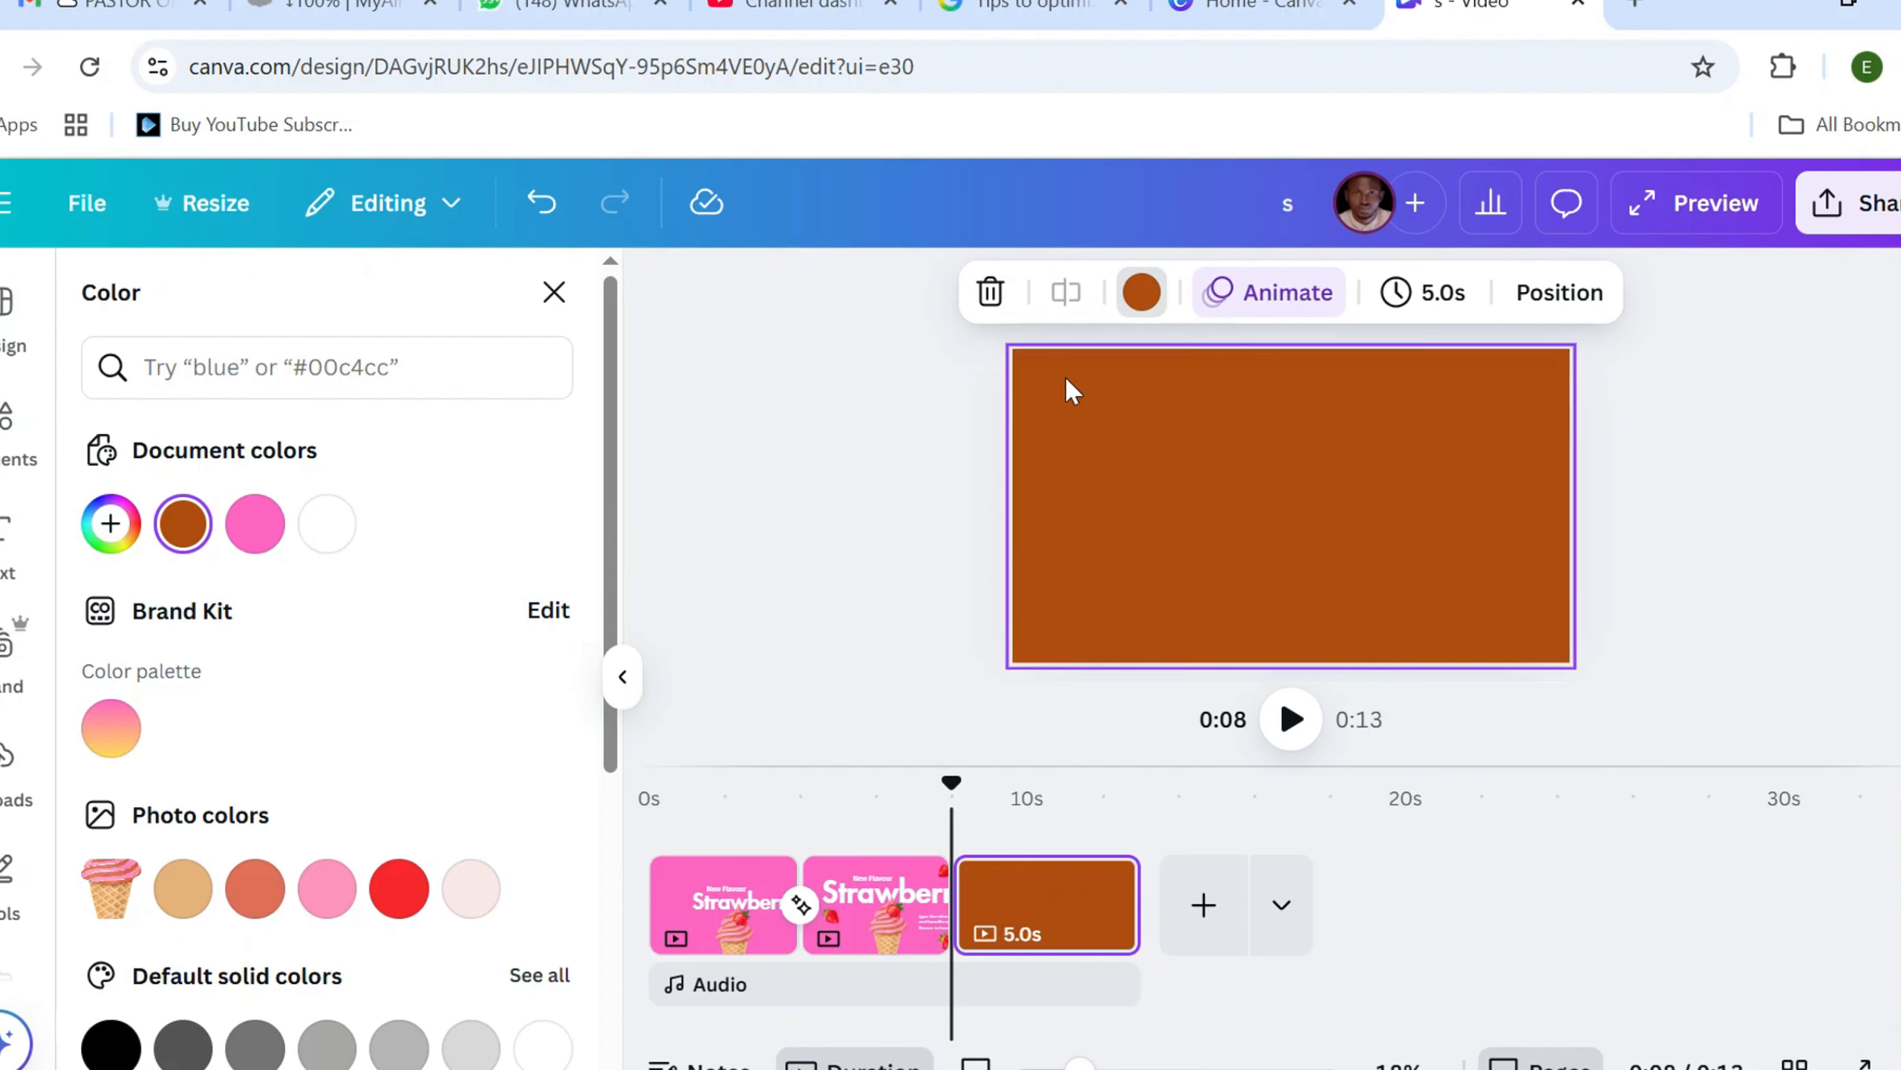
click(1139, 291)
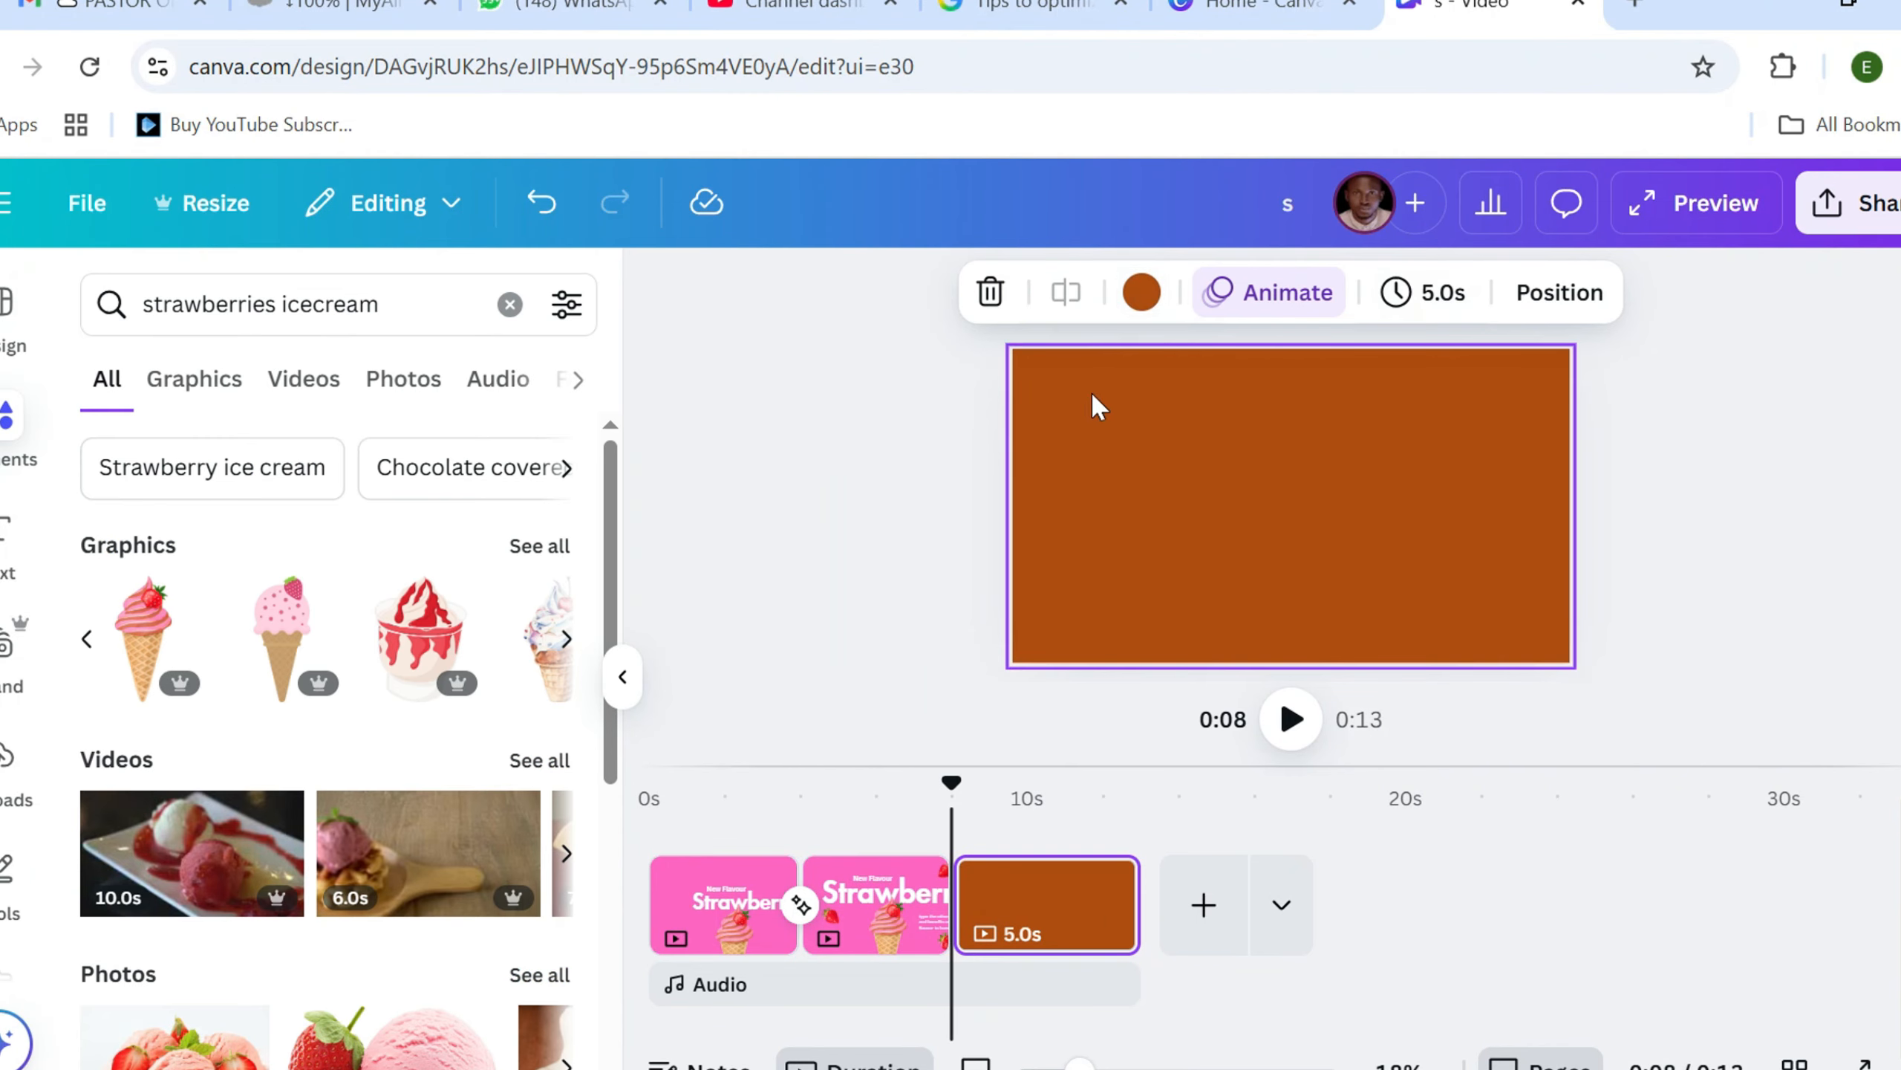
click(1141, 291)
scroll(262, 524, down, 2)
scroll(225, 547, up, 2)
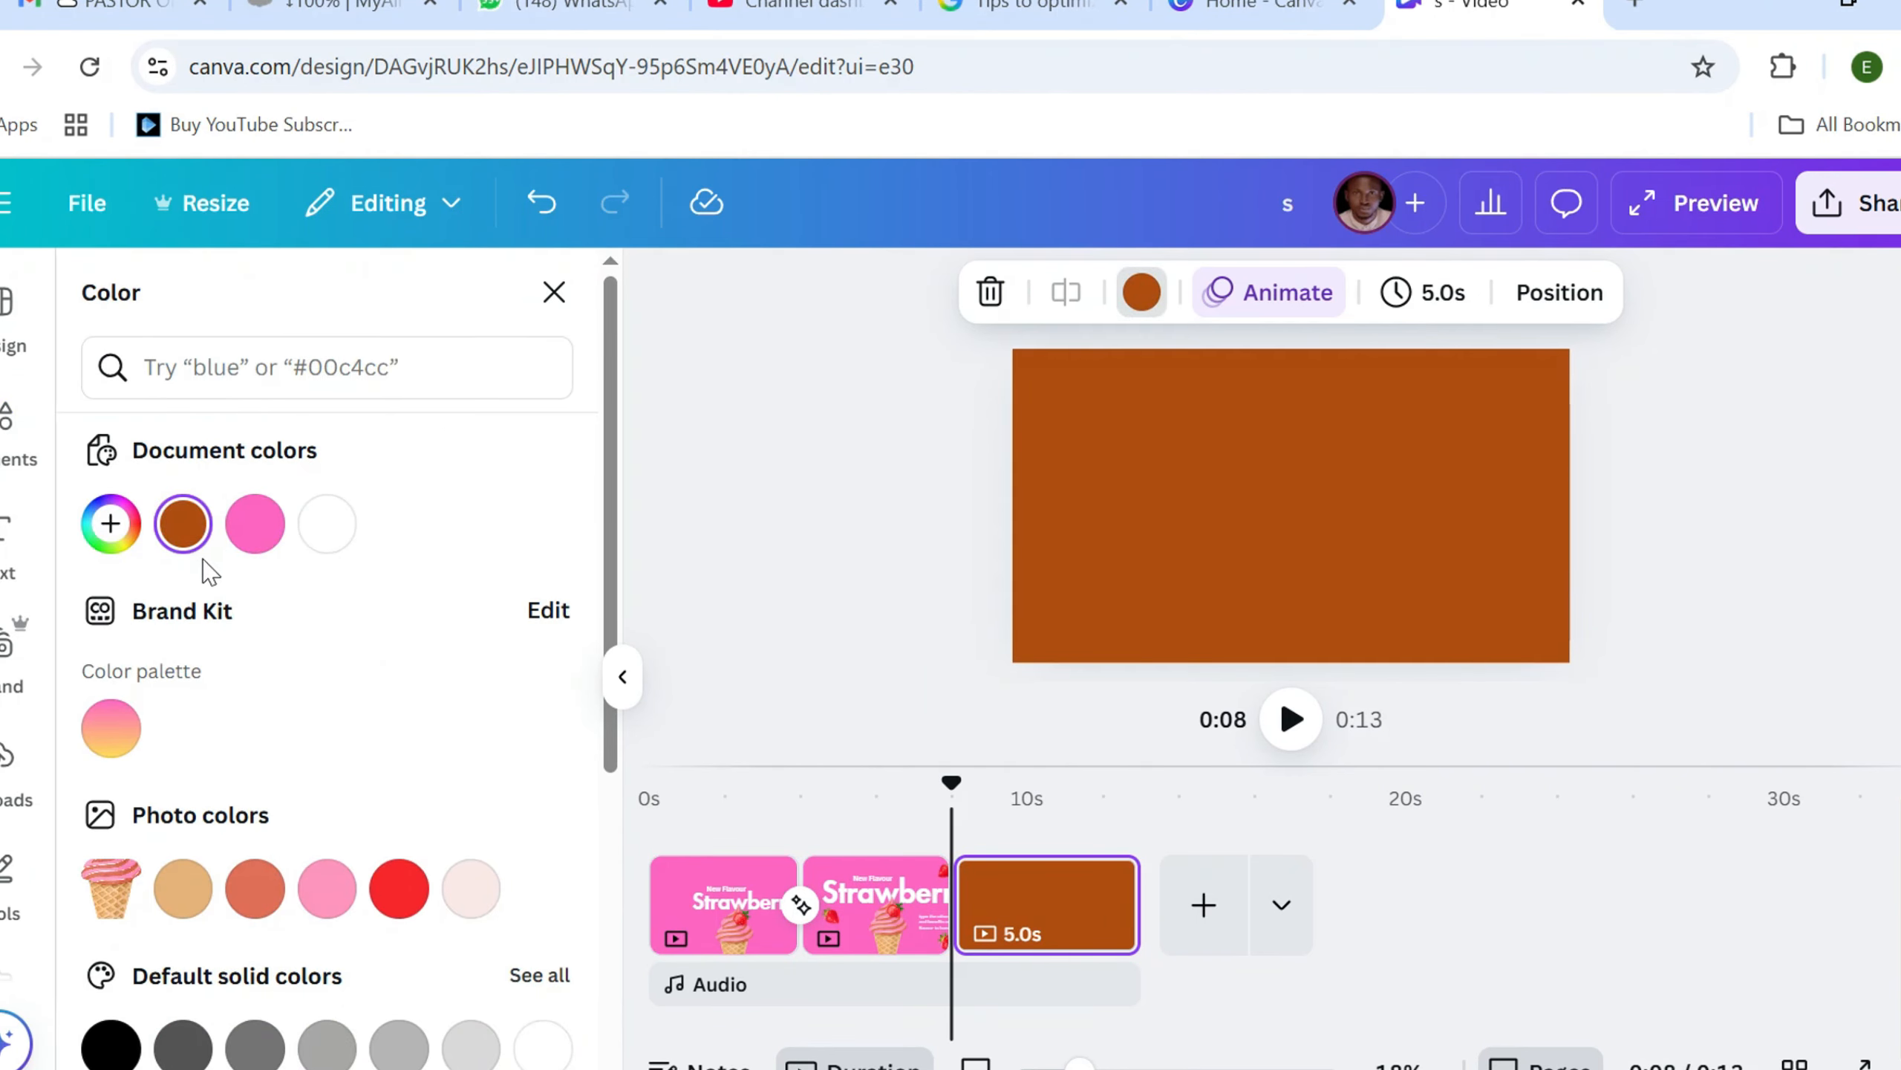
click(182, 523)
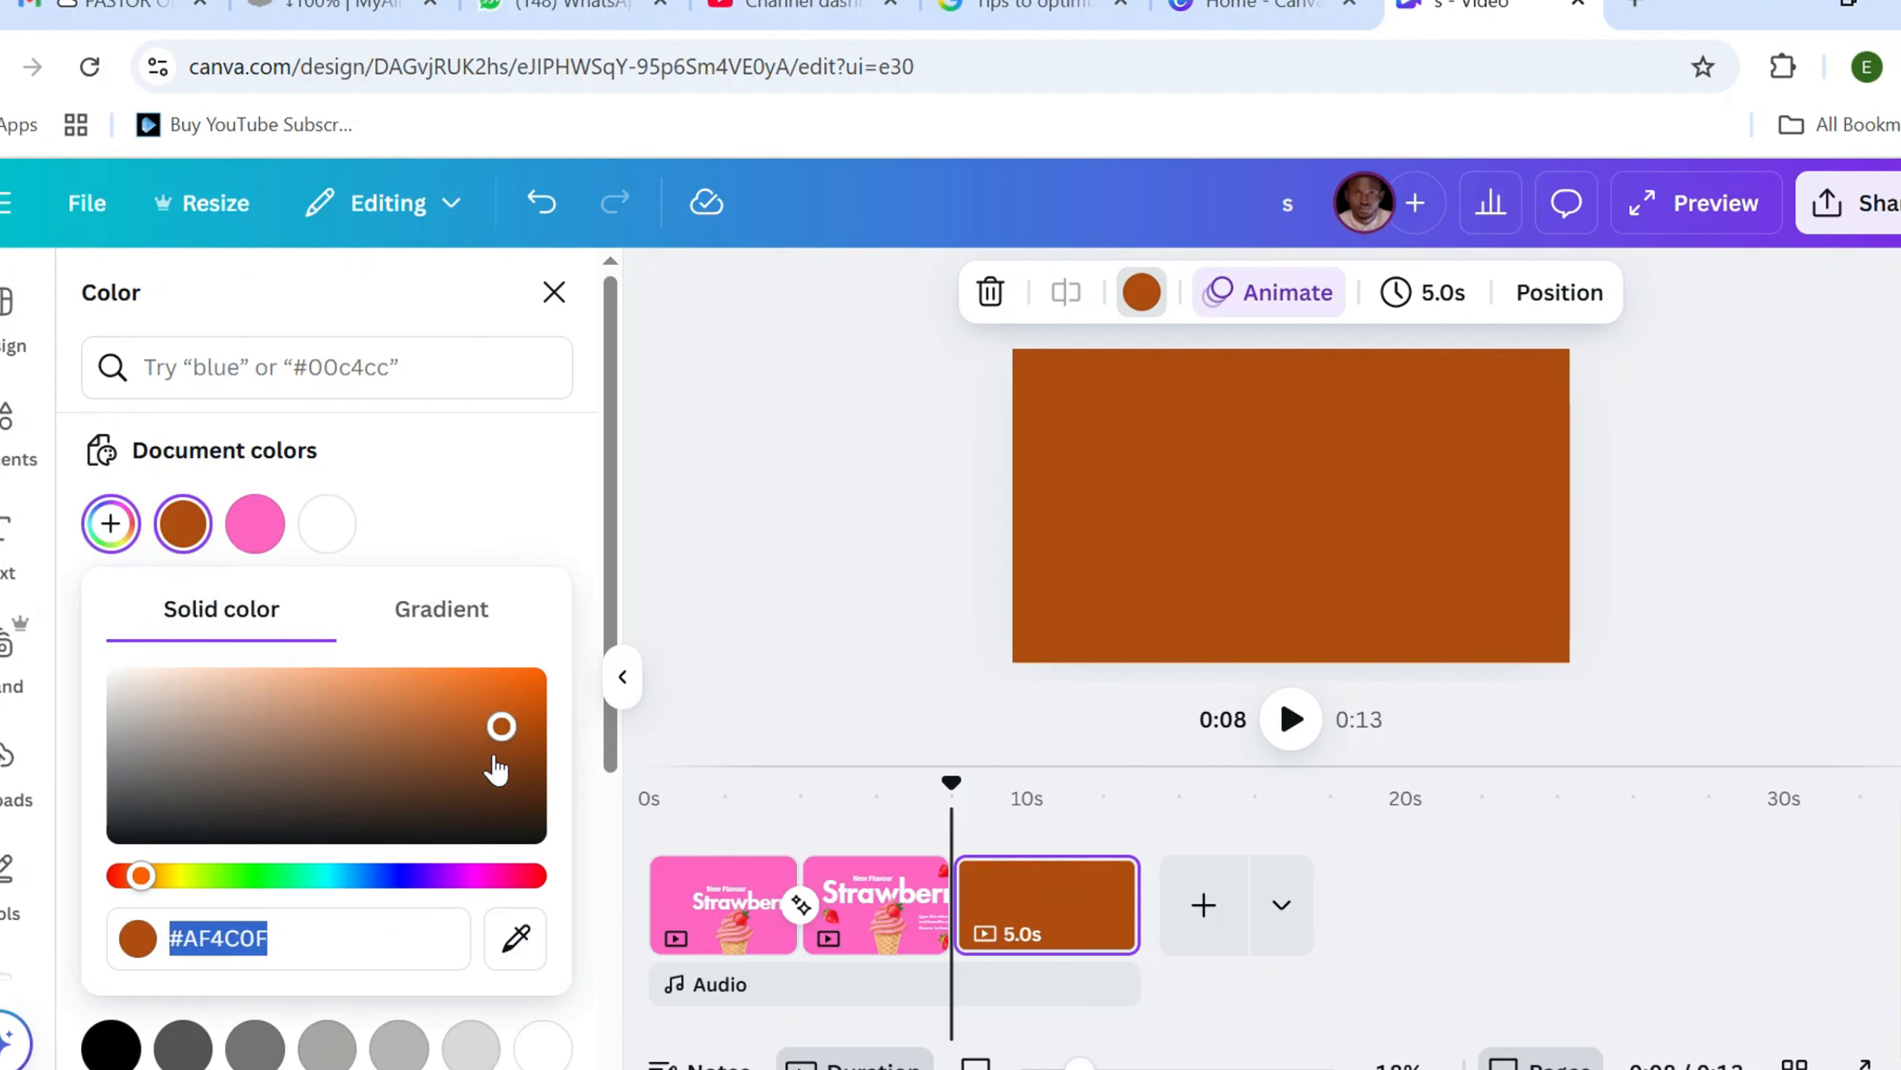
click(524, 753)
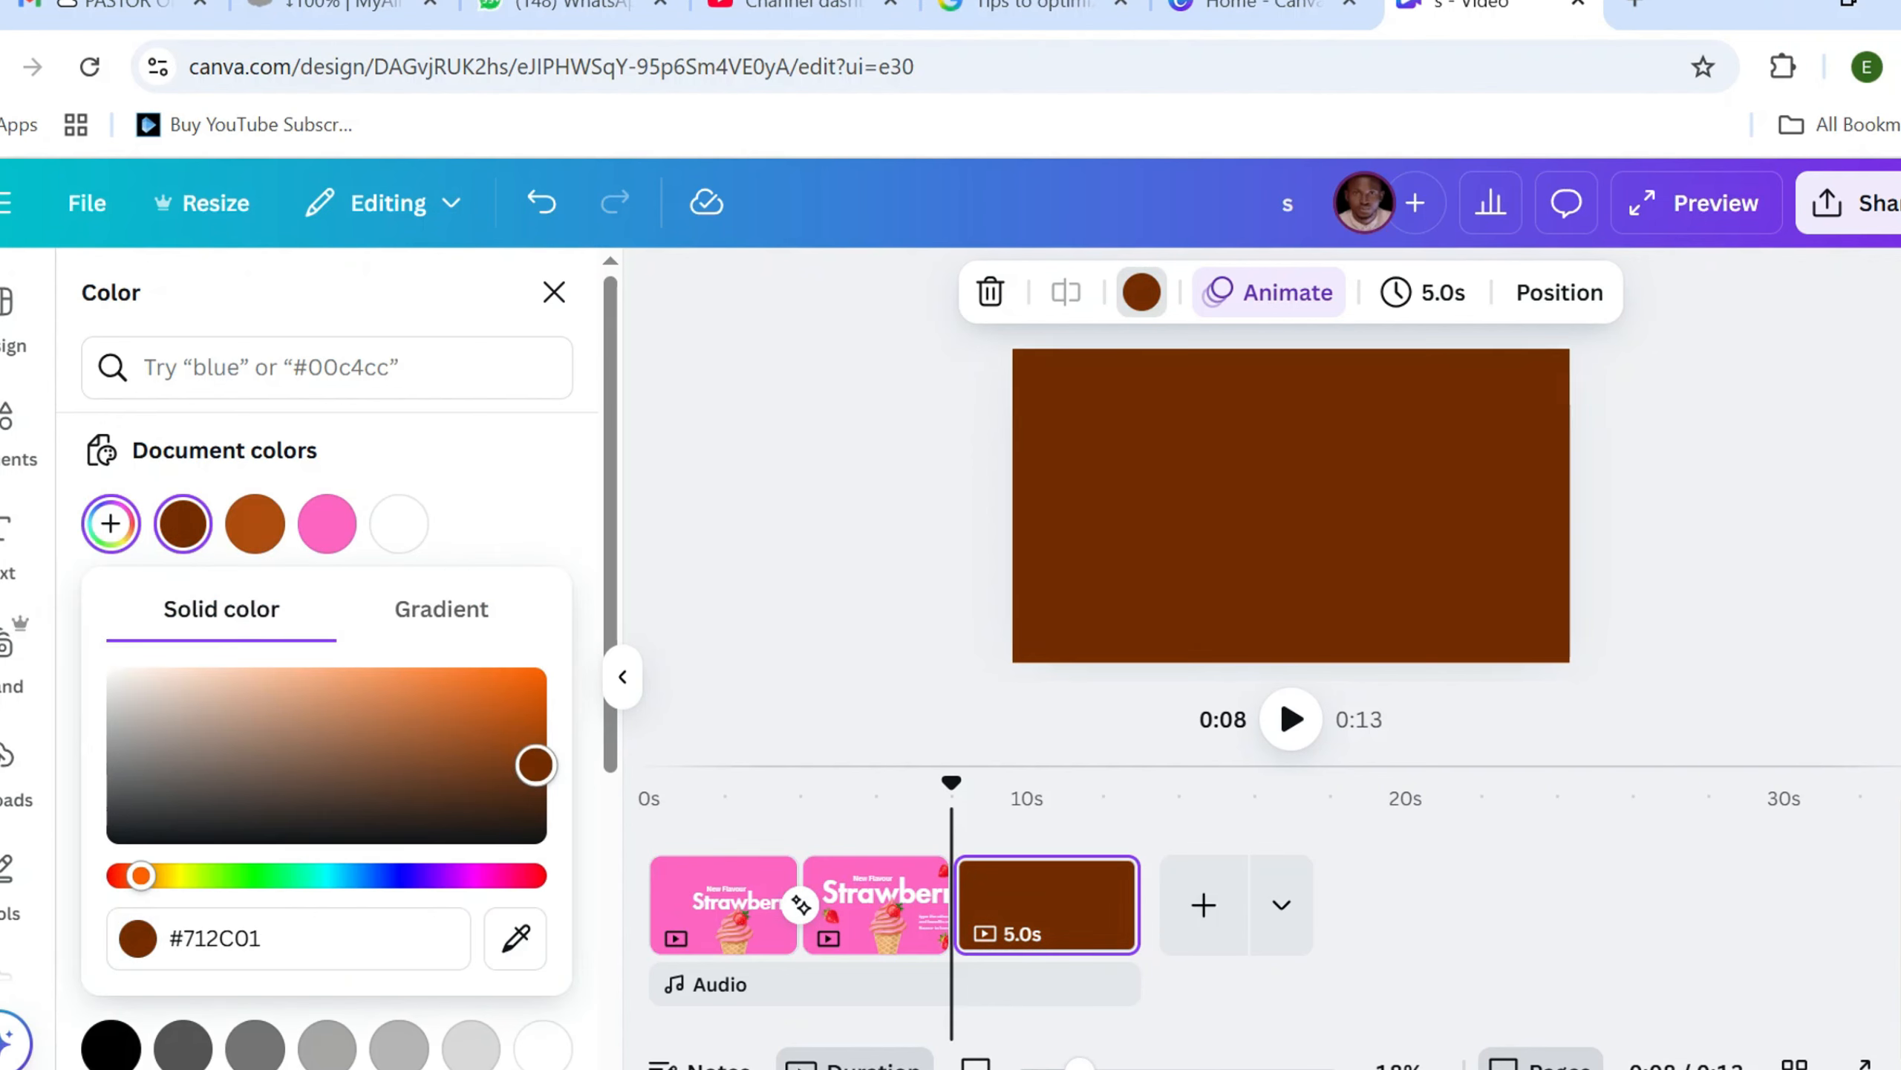
drag(536, 765, 536, 774)
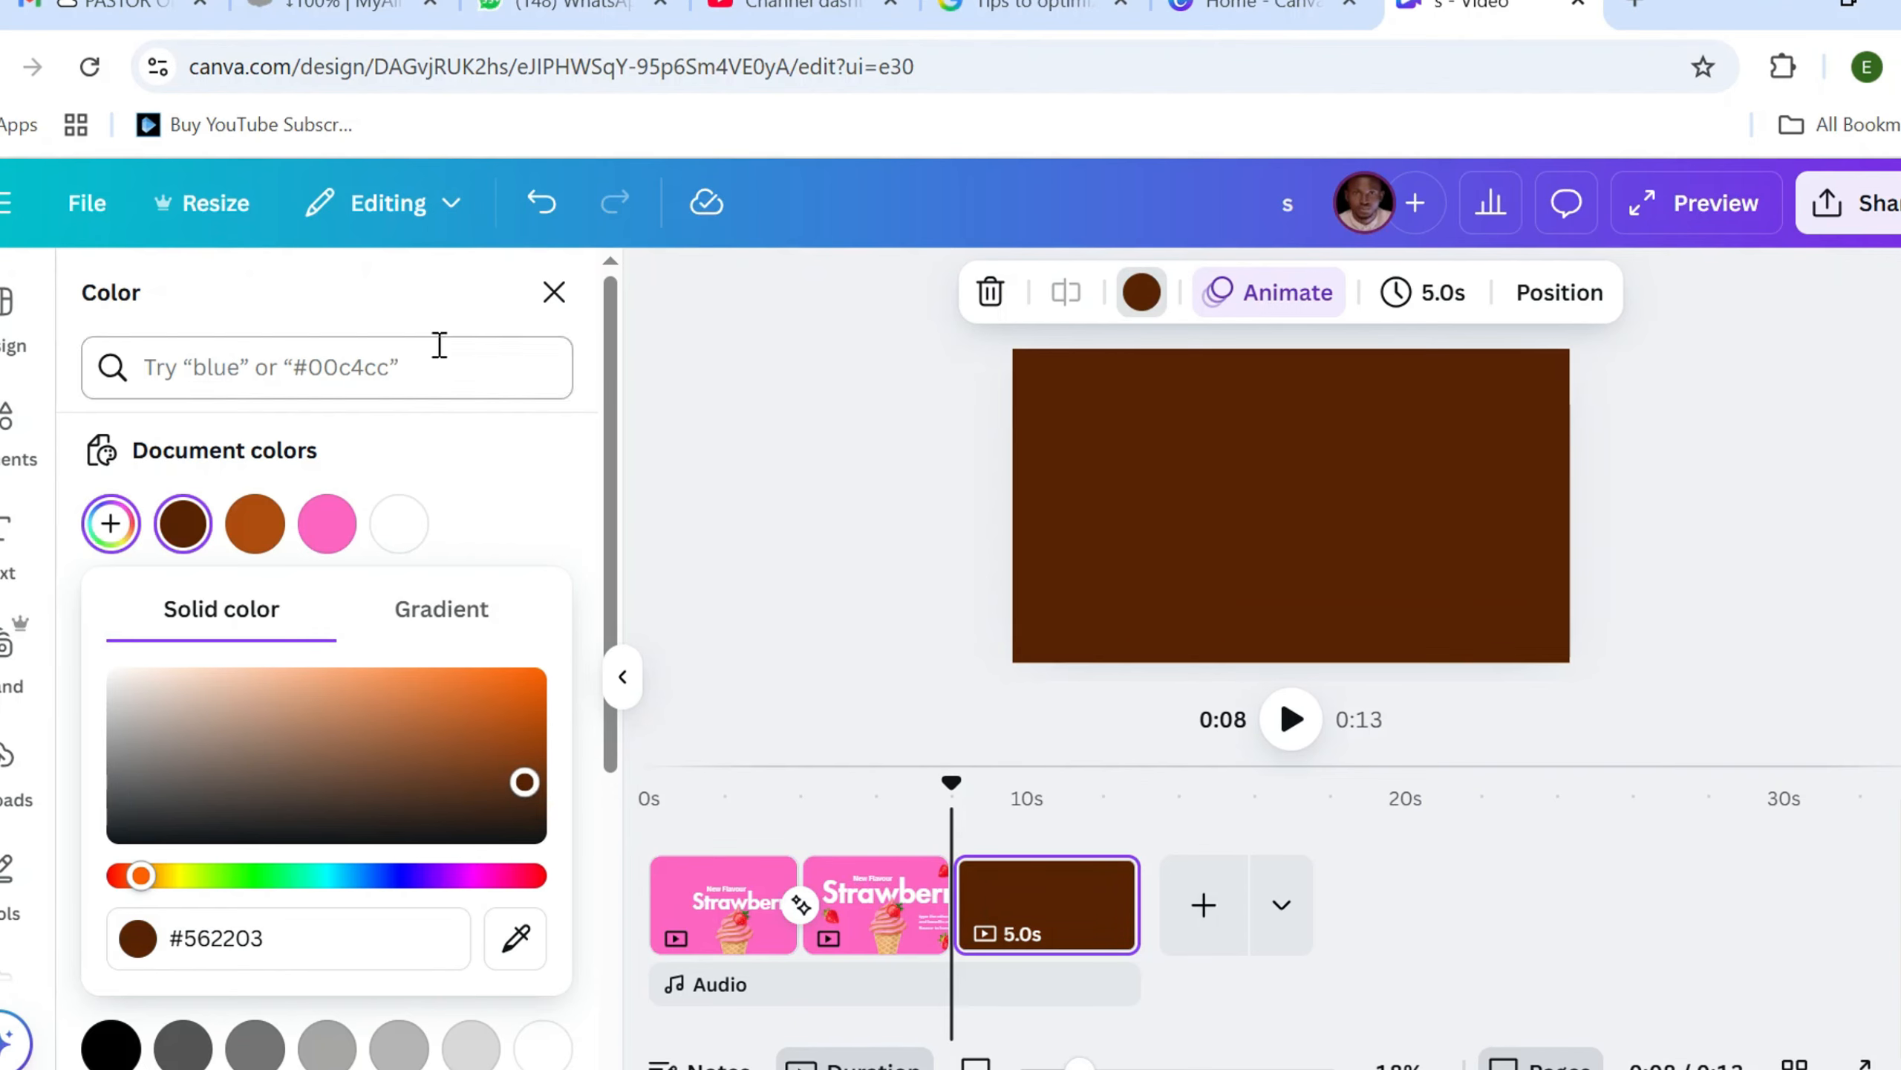
Search the elements for chocolate ice cream and place the dripping chocolate graphic, enlarged, along the top edge of the third page
click(2, 436)
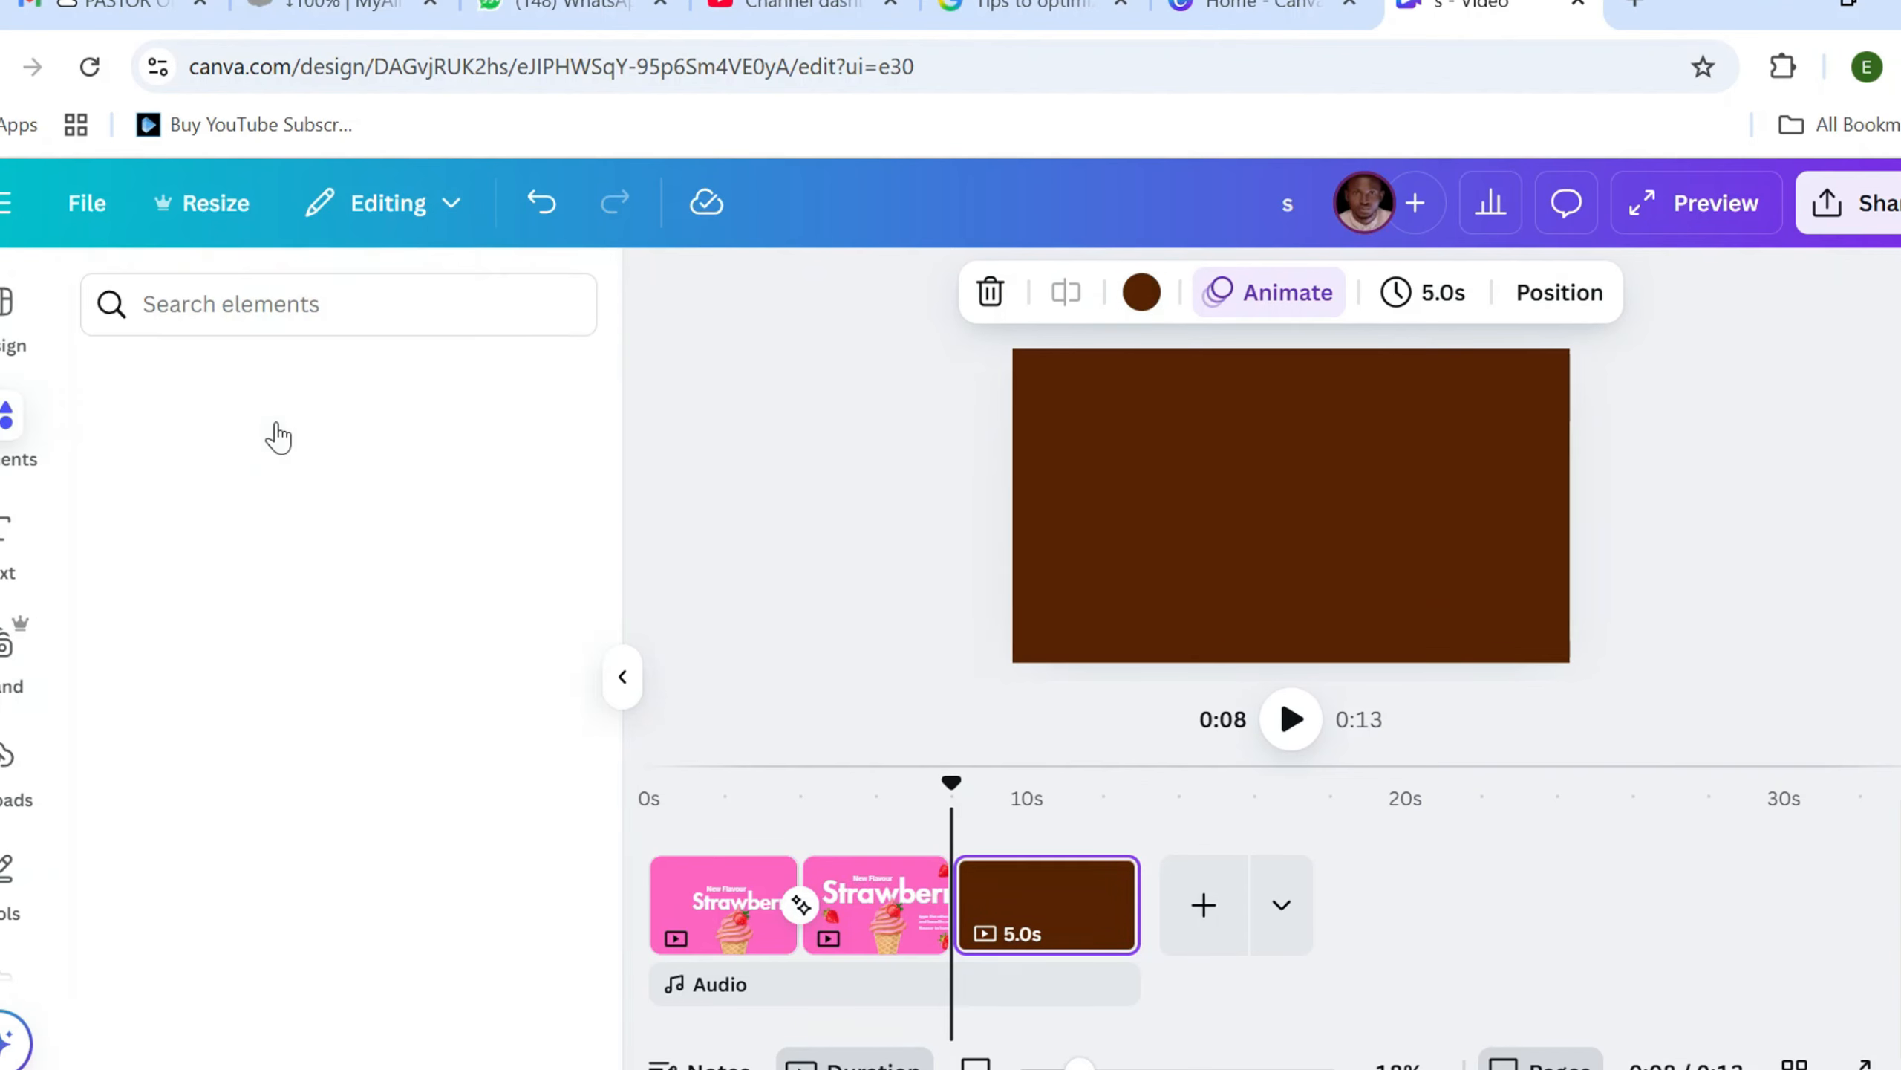
click(263, 301)
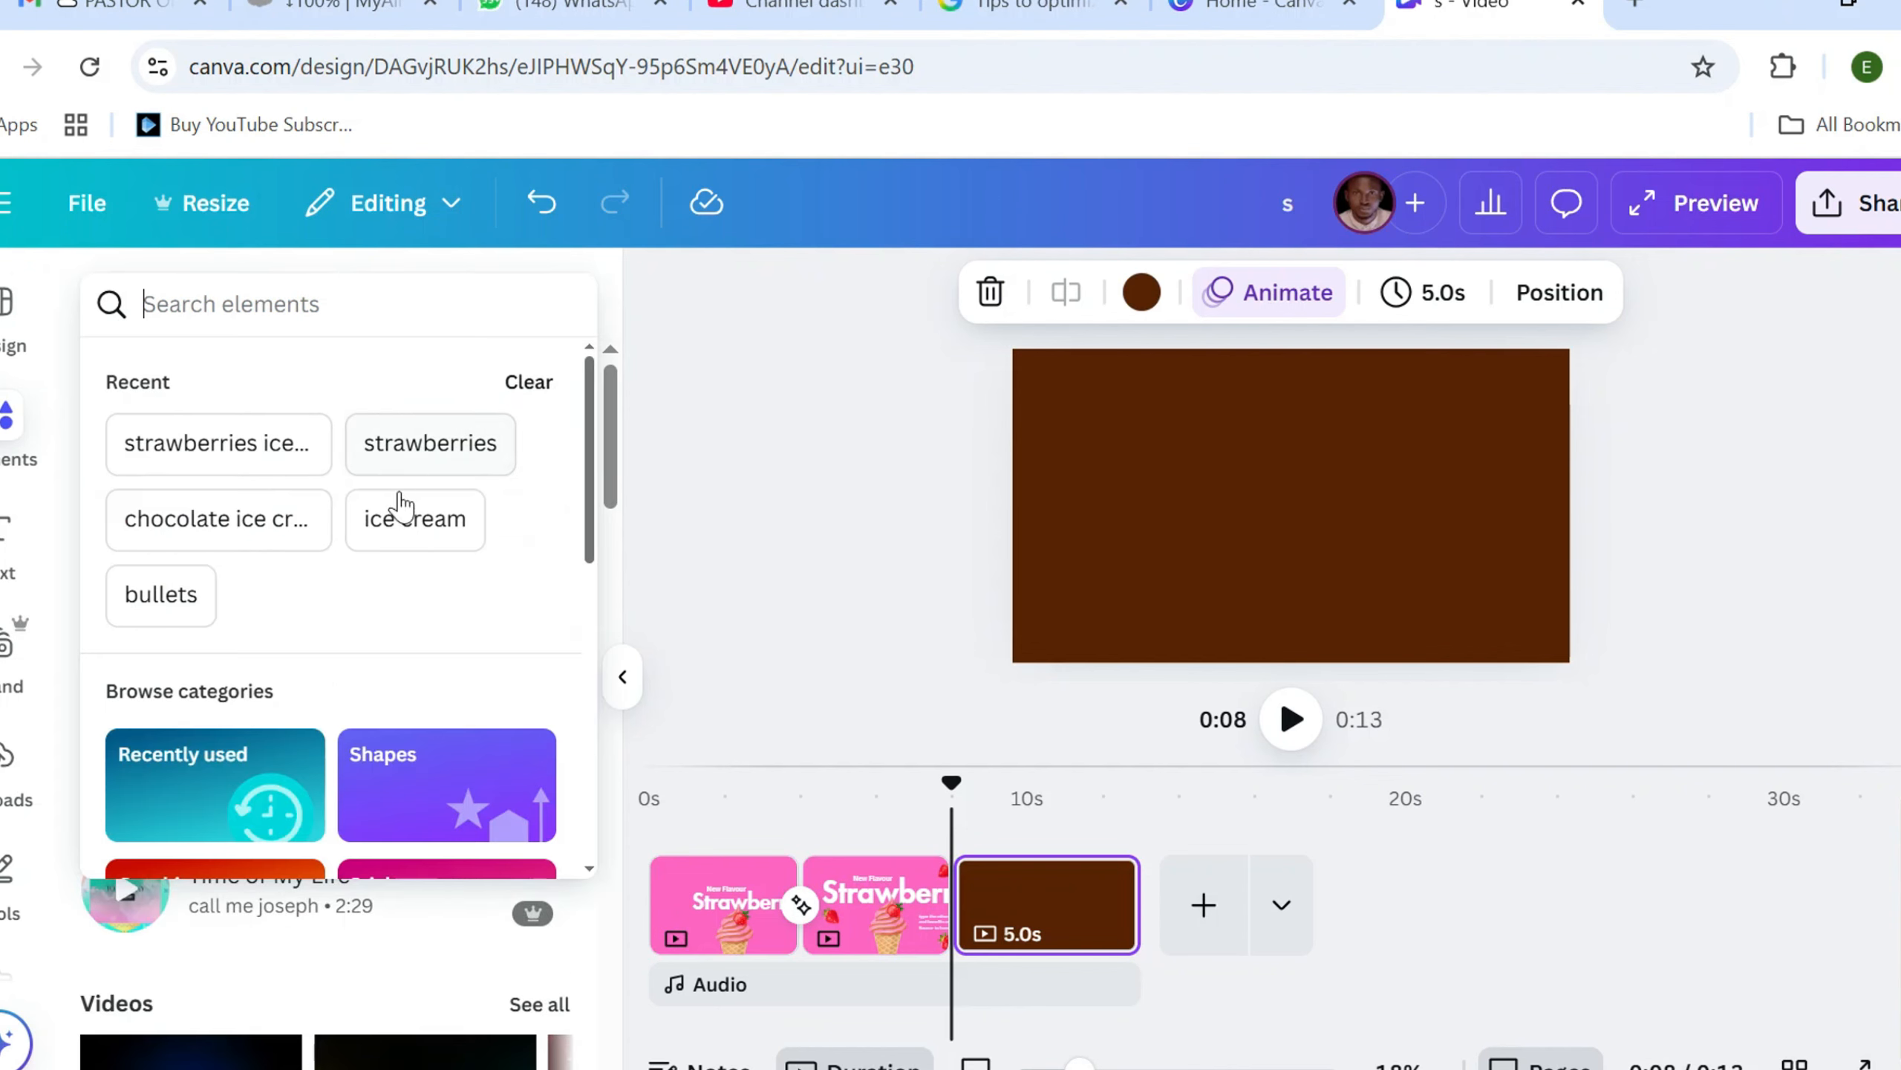
click(233, 525)
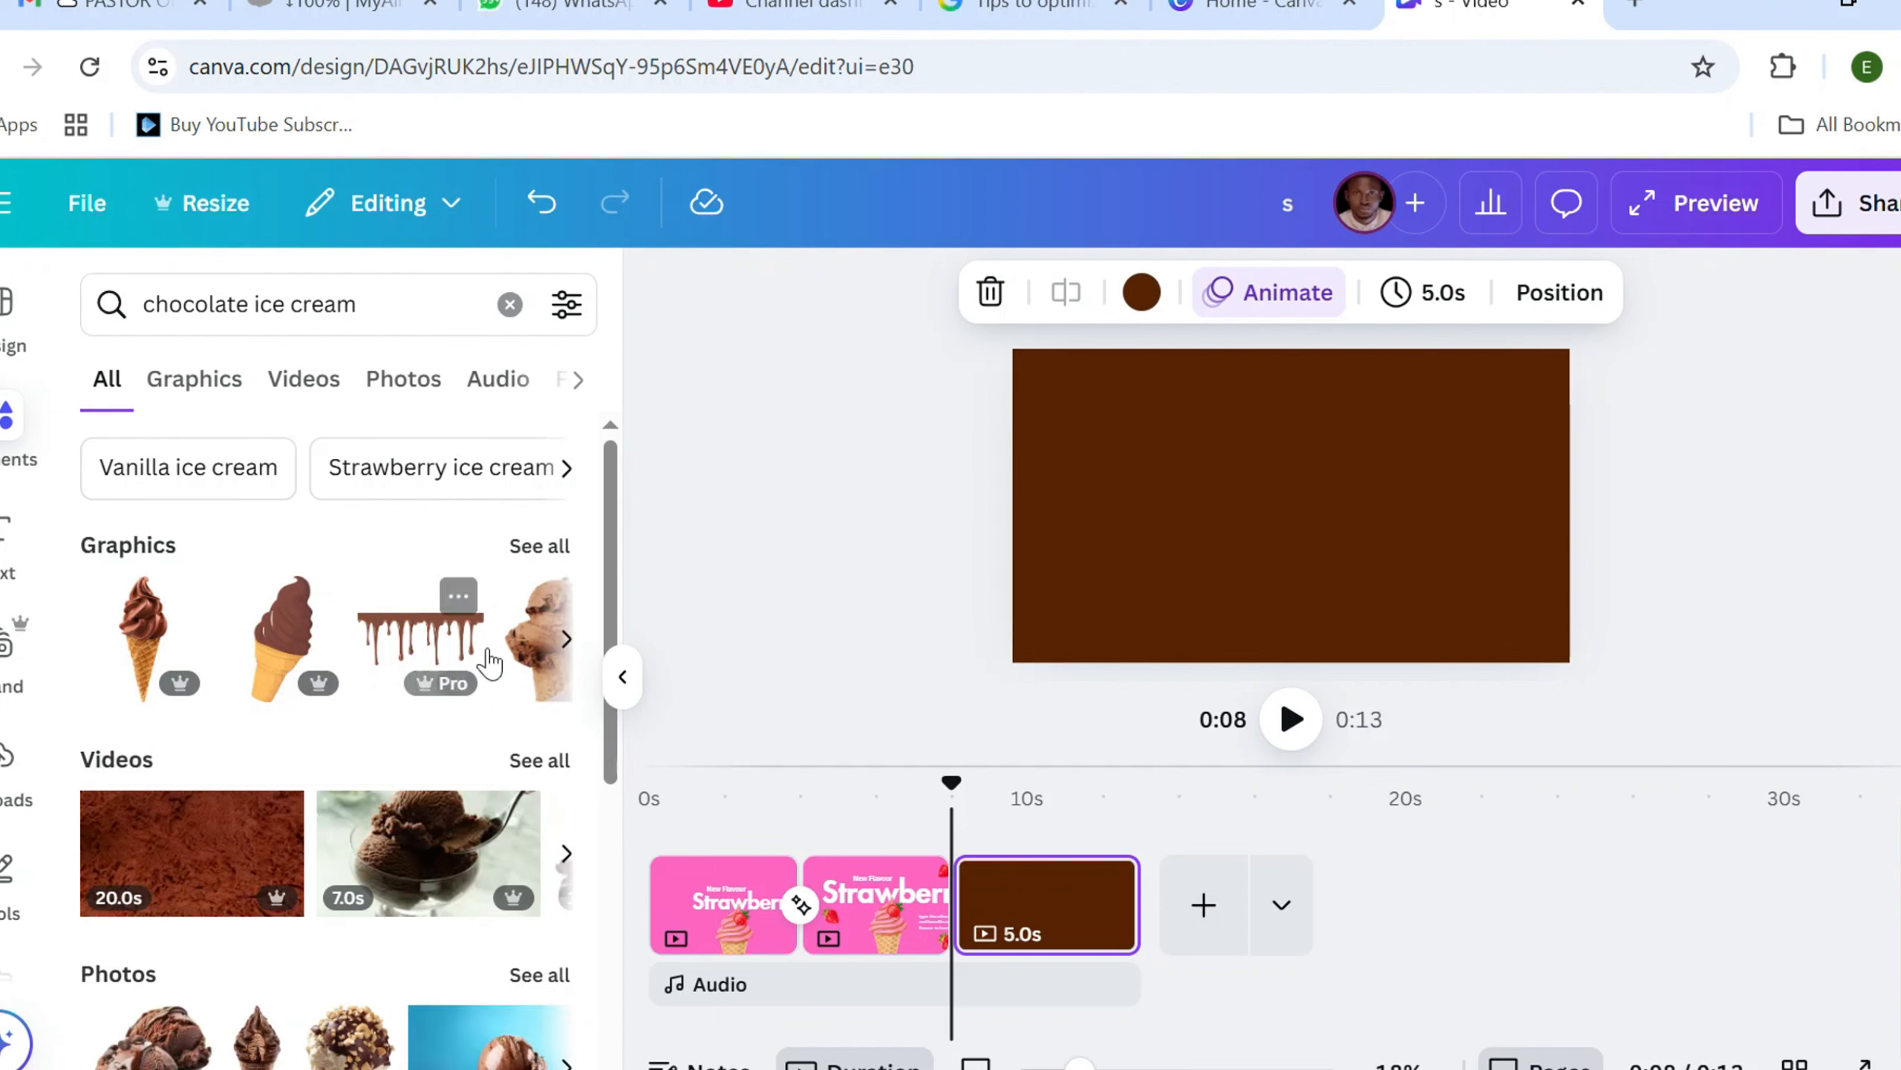
click(437, 641)
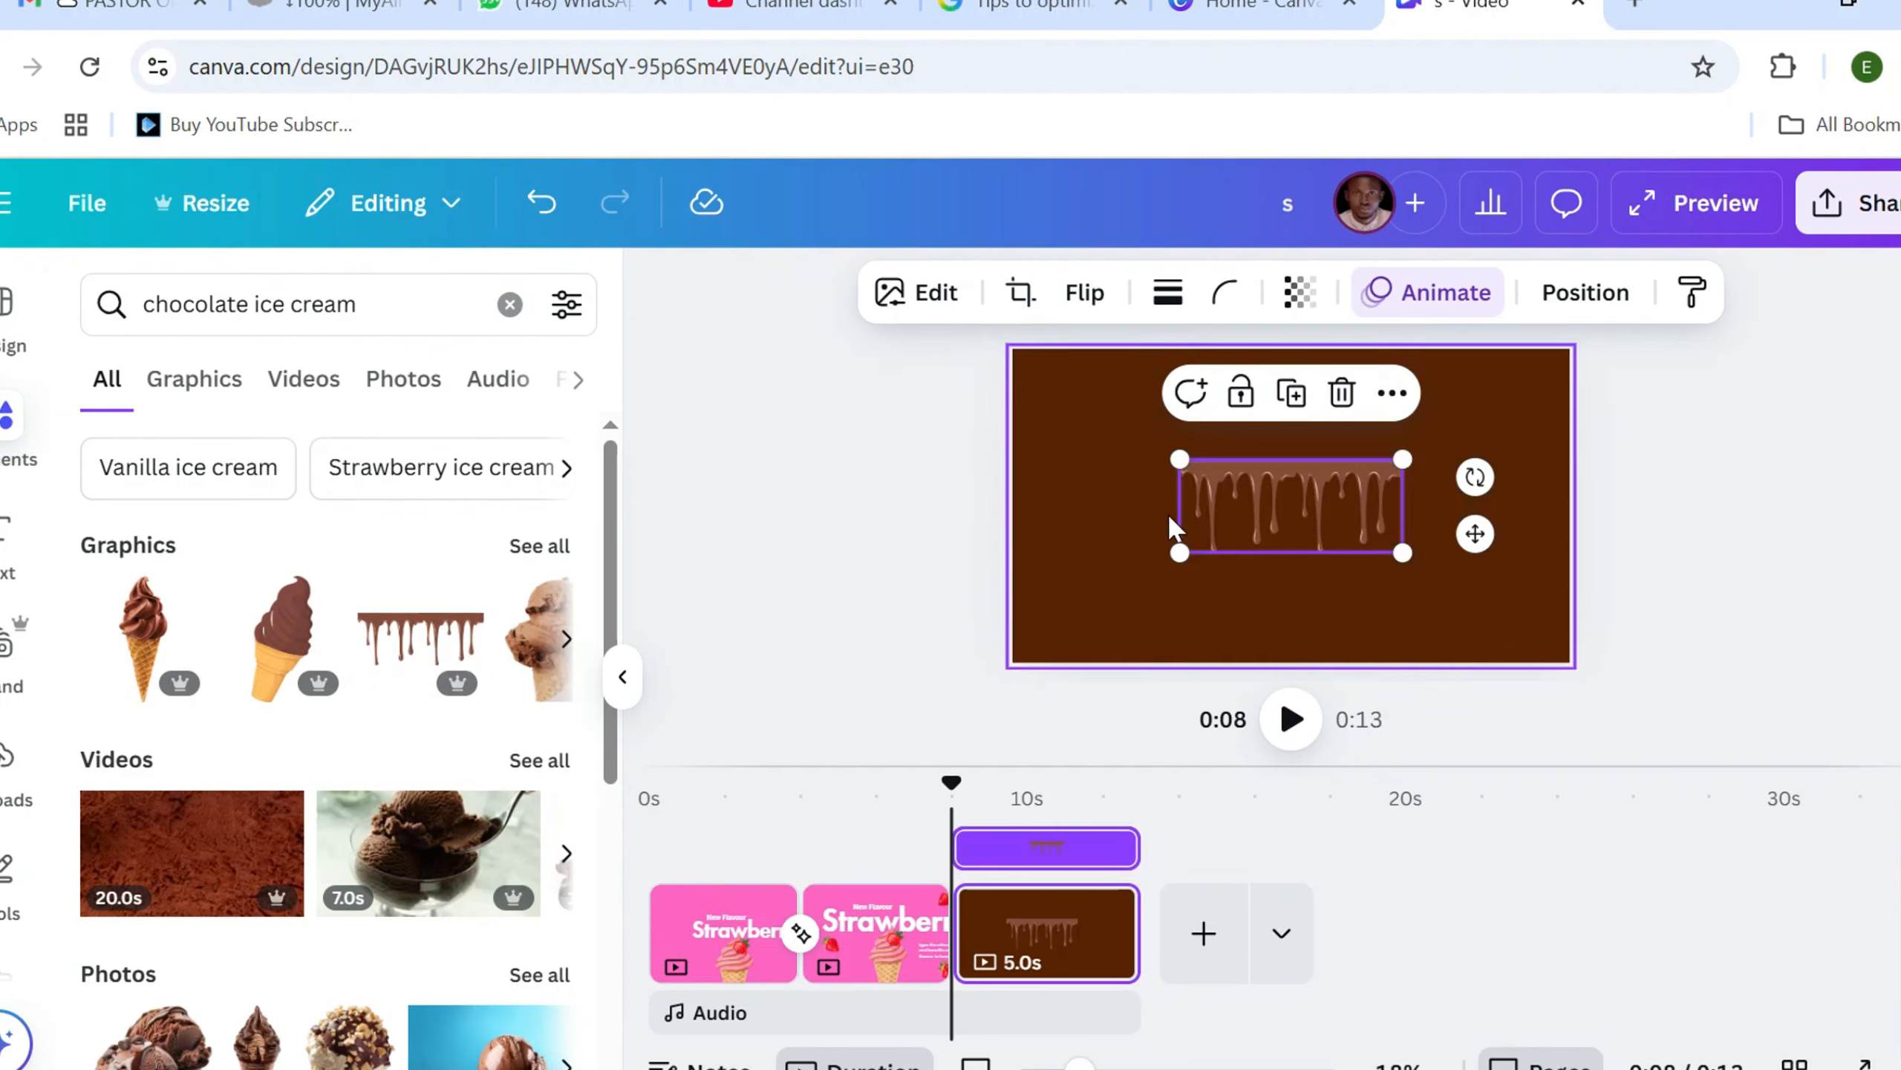
drag(1172, 452, 1283, 369)
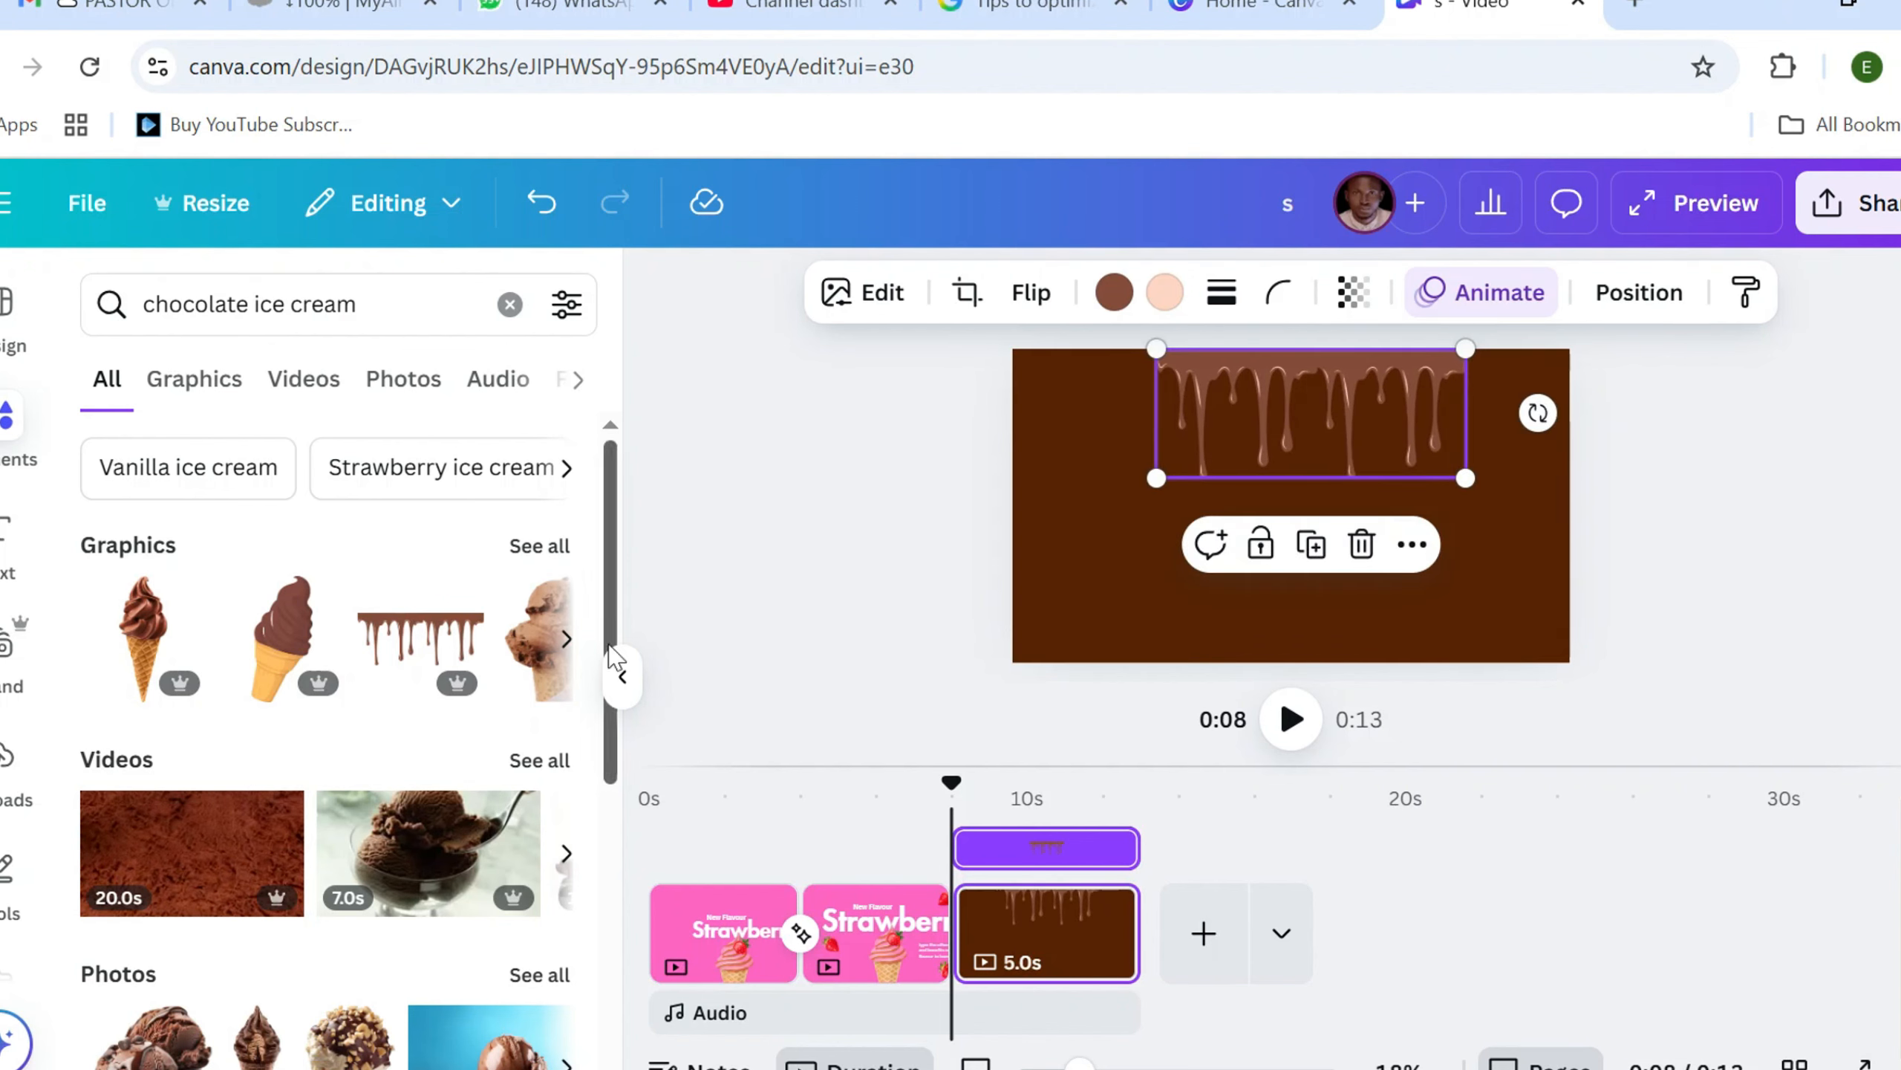
Add two copies of the splashing chocolate bar graphic, one at the page's left side and one at its lower right
click(566, 639)
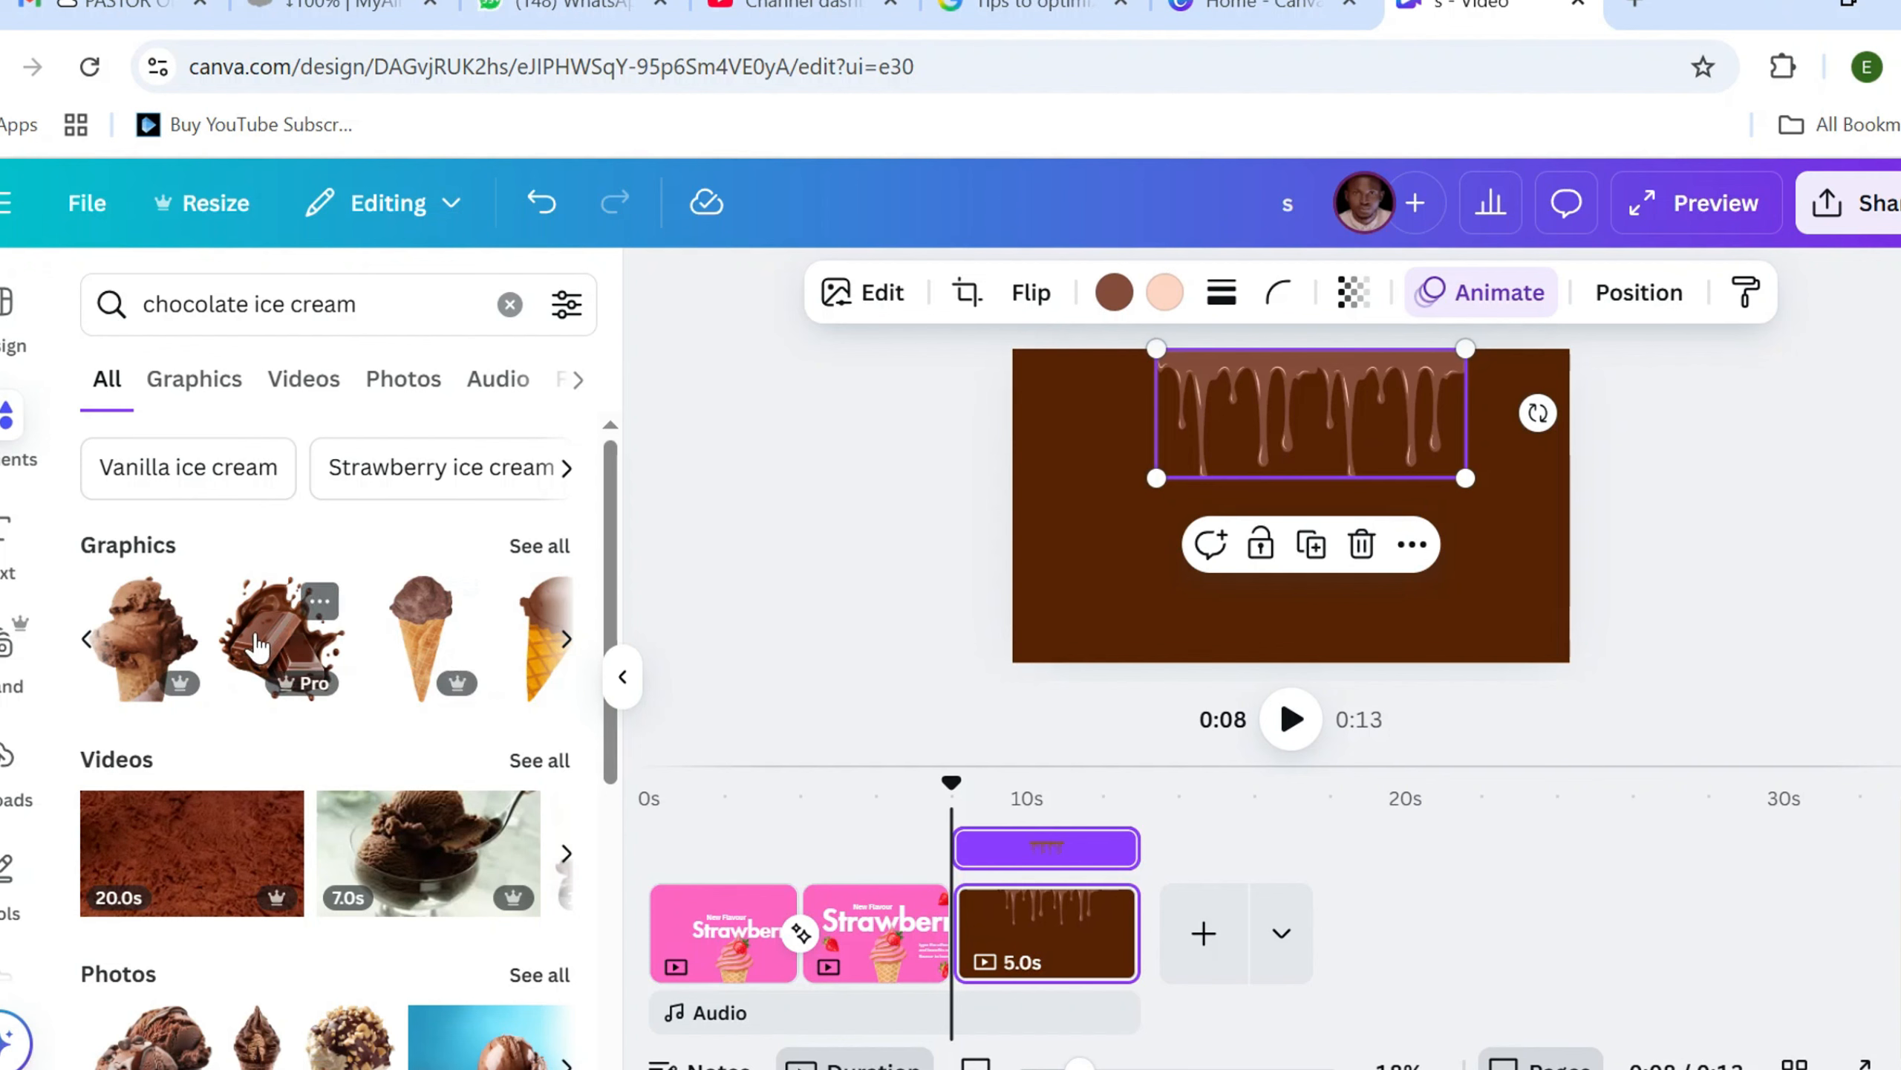
click(257, 644)
drag(1250, 524, 1130, 548)
drag(1297, 665, 1475, 554)
click(1095, 377)
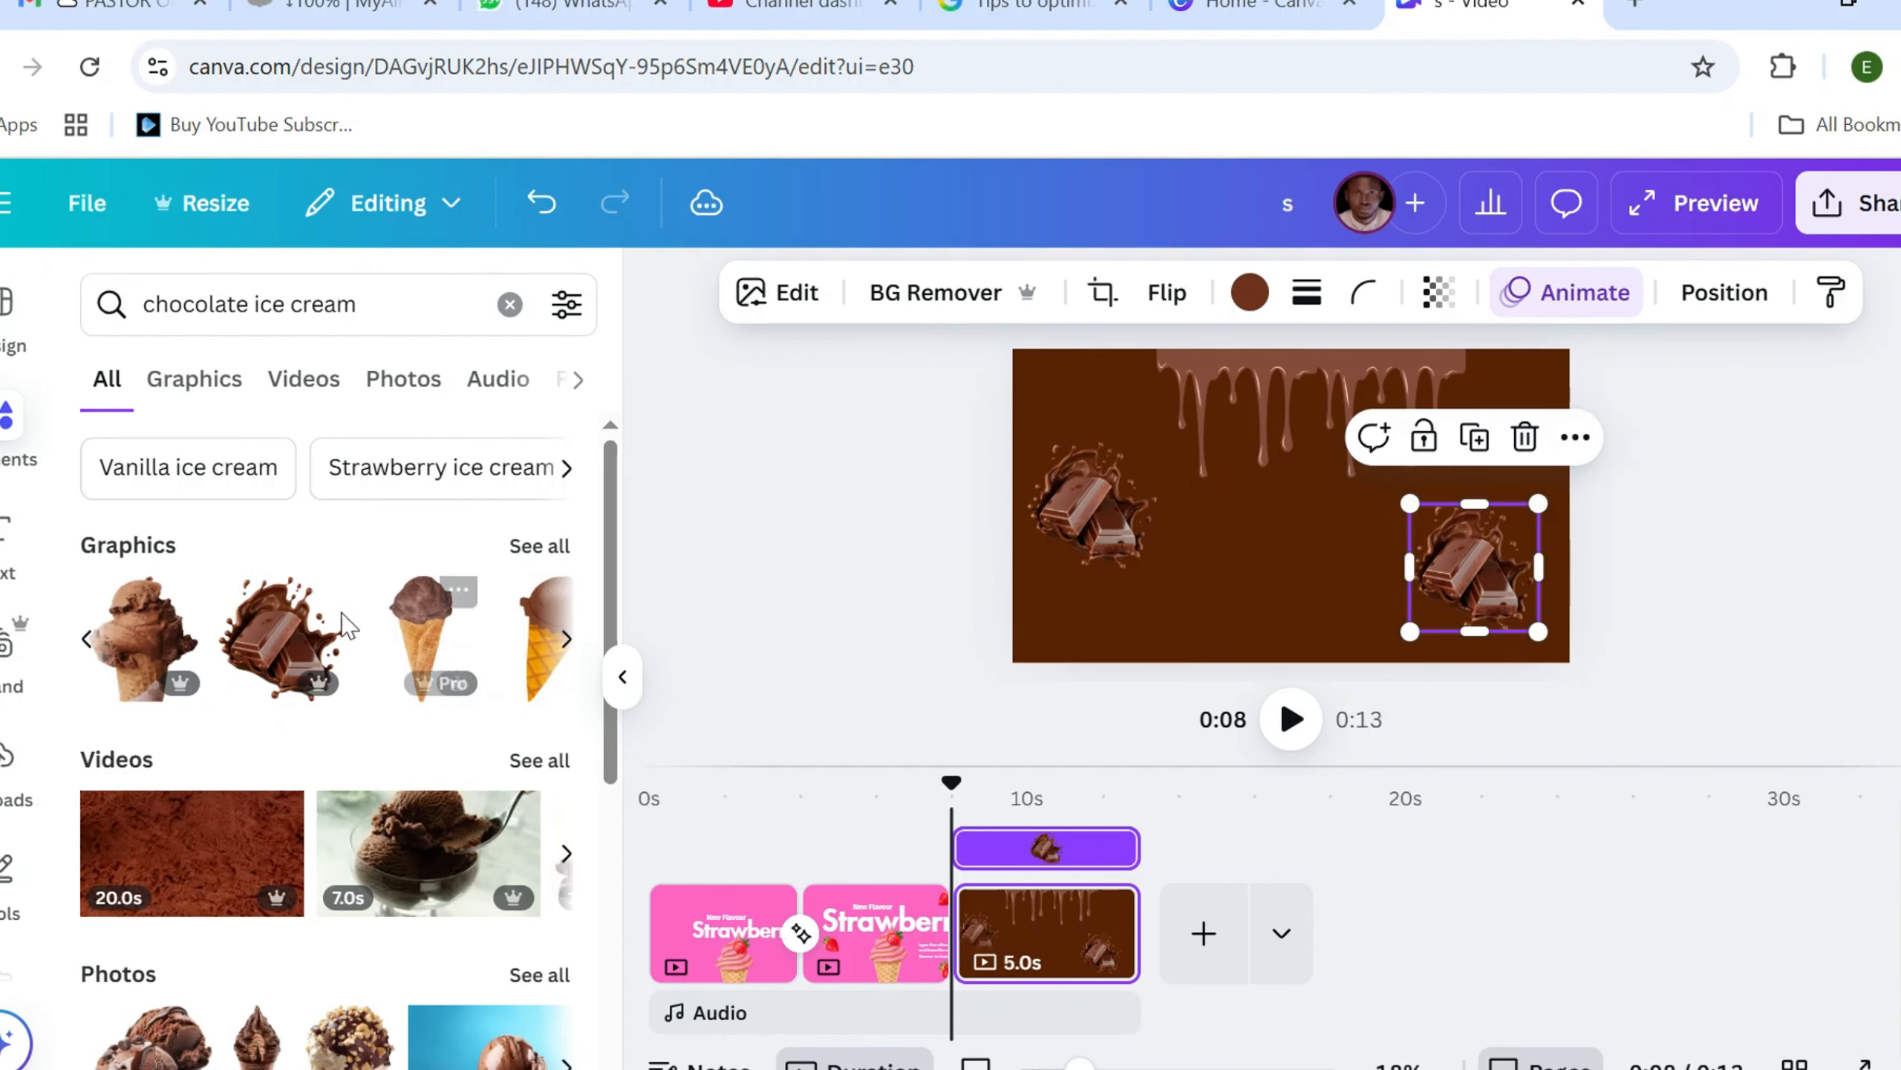
Add the chocolate swirl ice cream cone graphic, enlarge it, and centre it with its tip running off the page's bottom edge
click(568, 650)
click(568, 650)
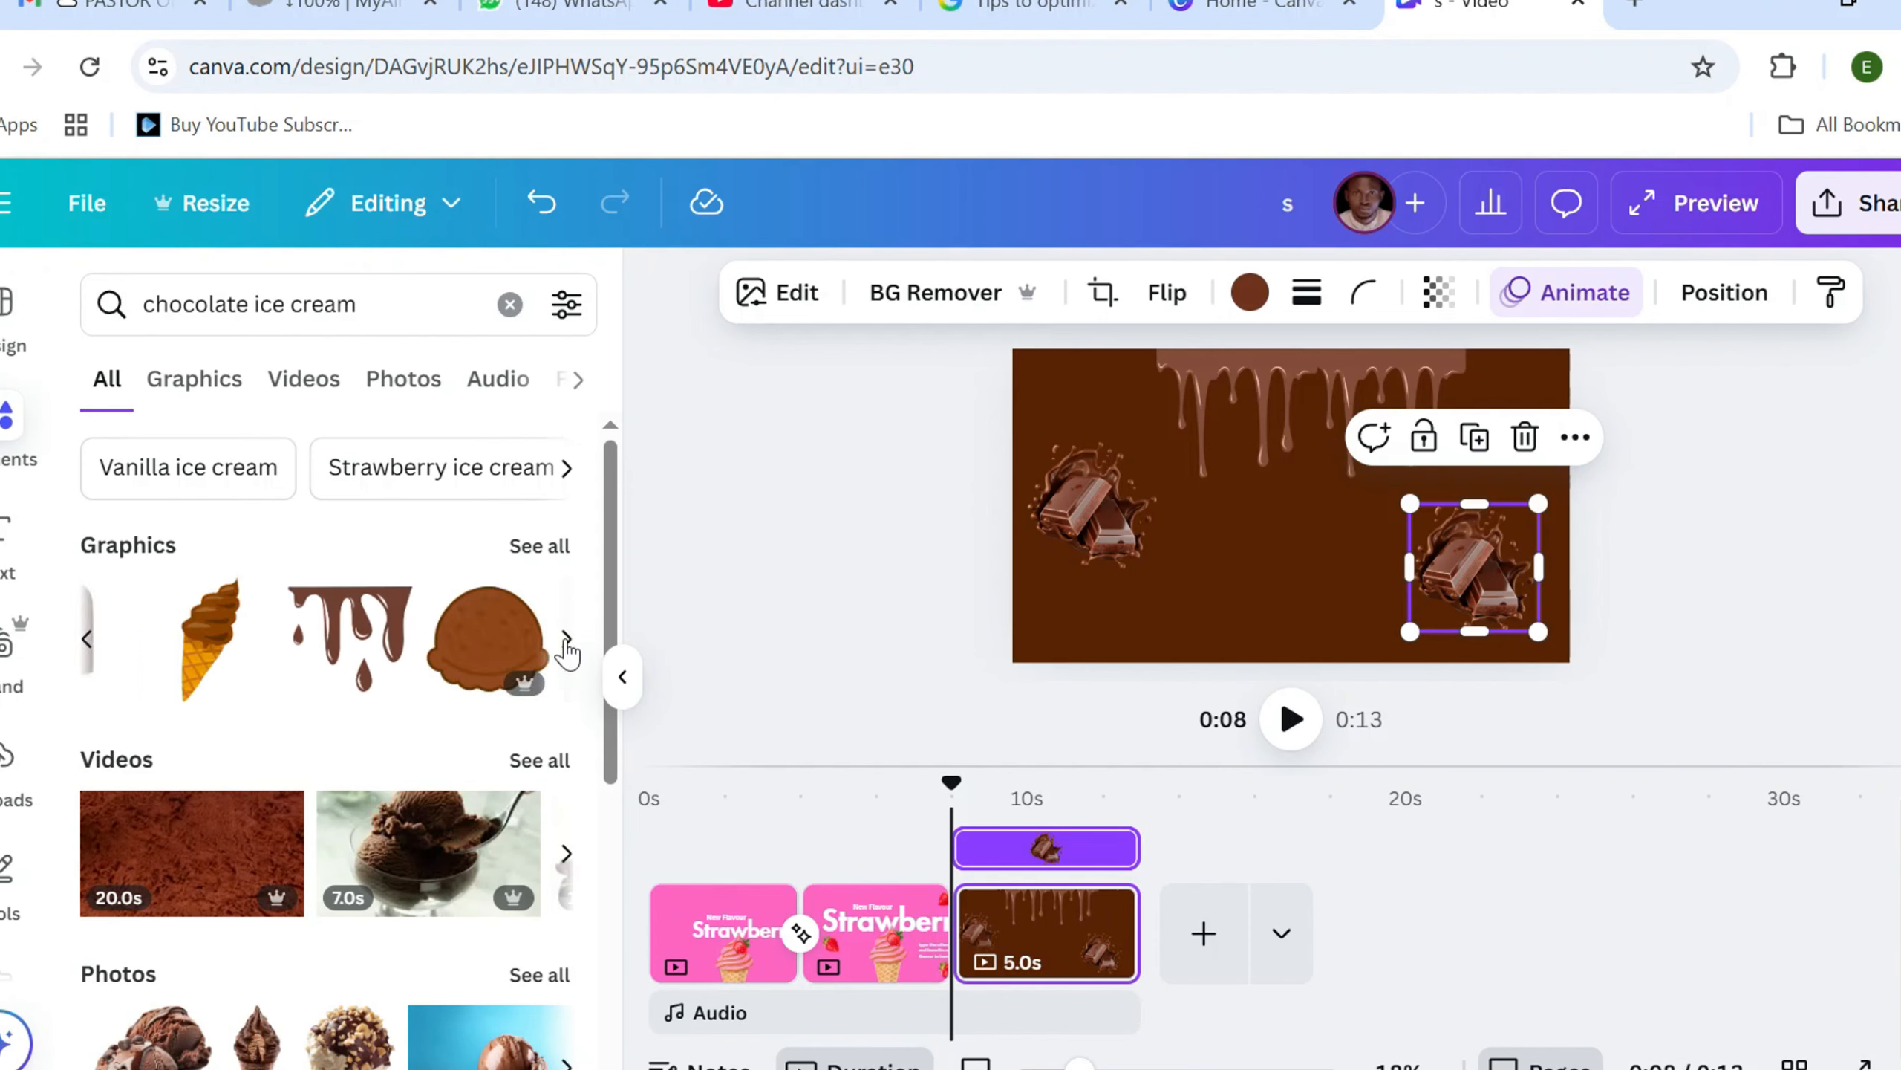
click(568, 650)
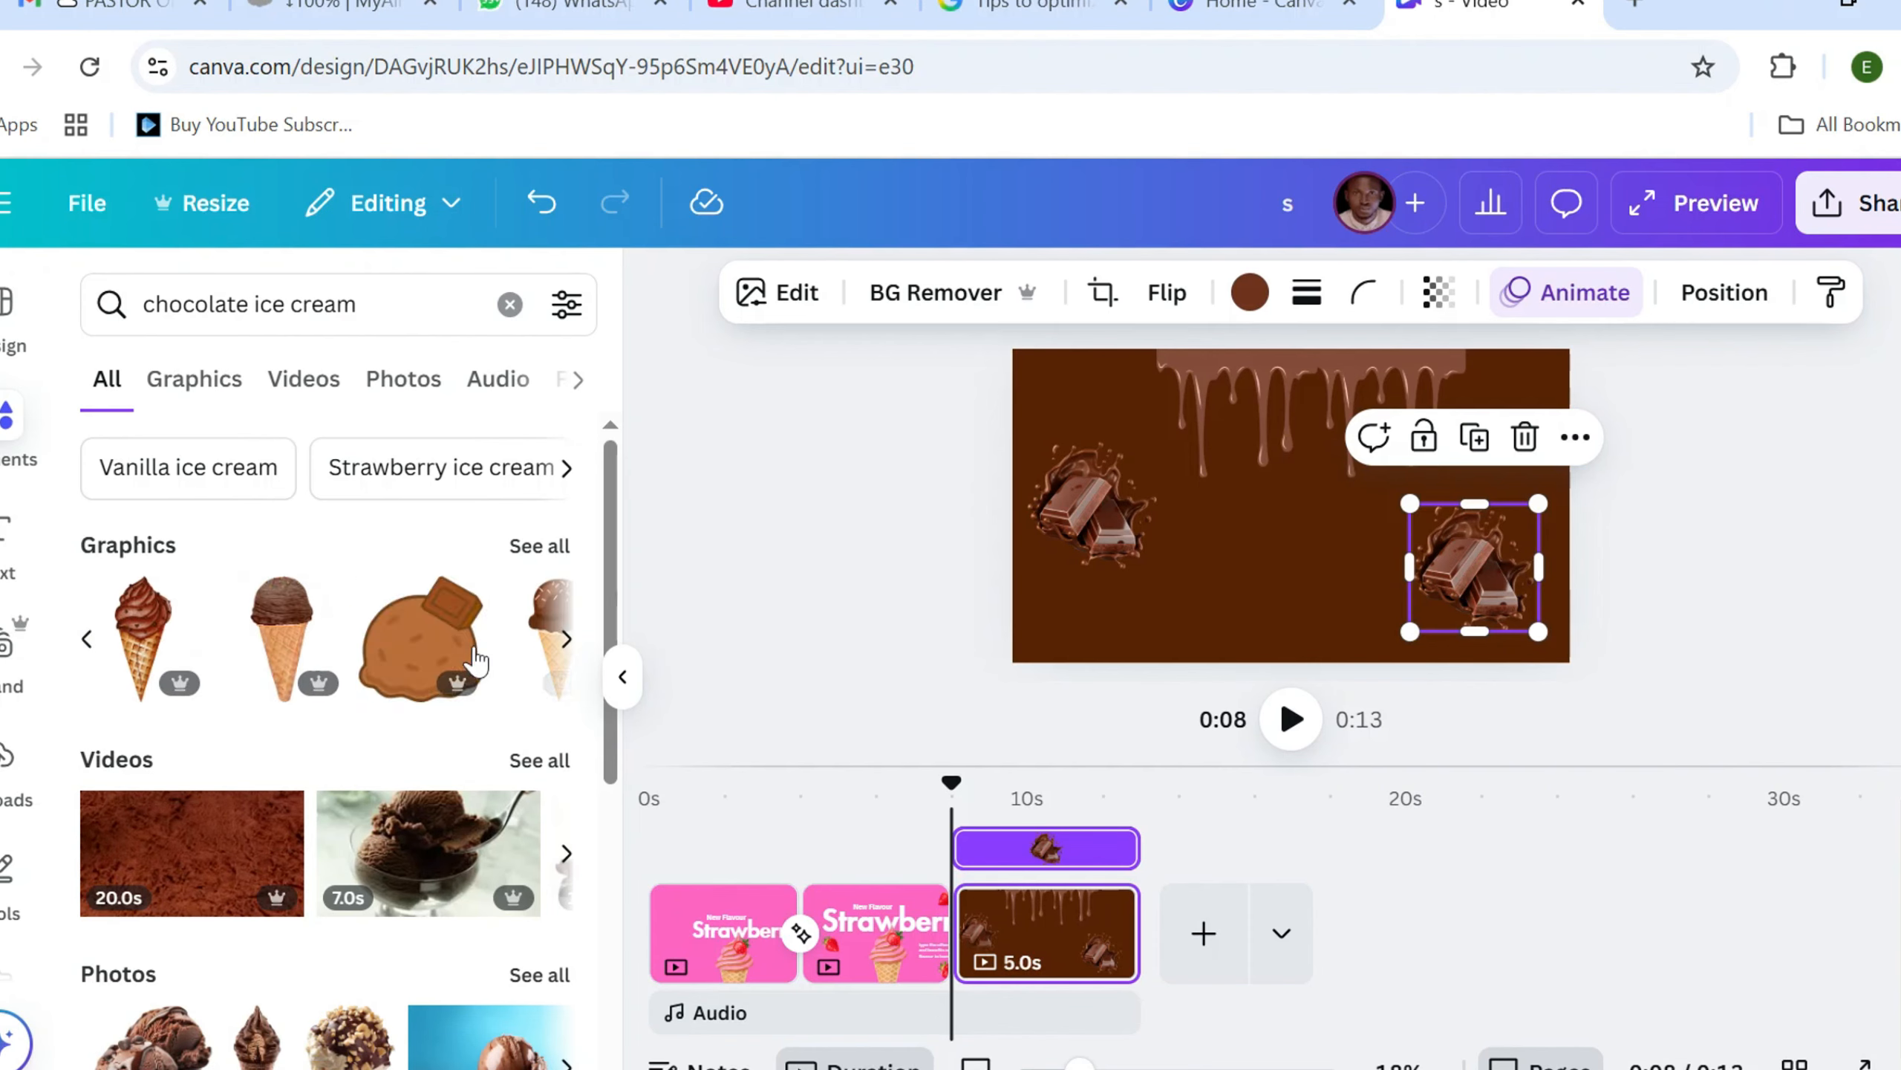
click(146, 621)
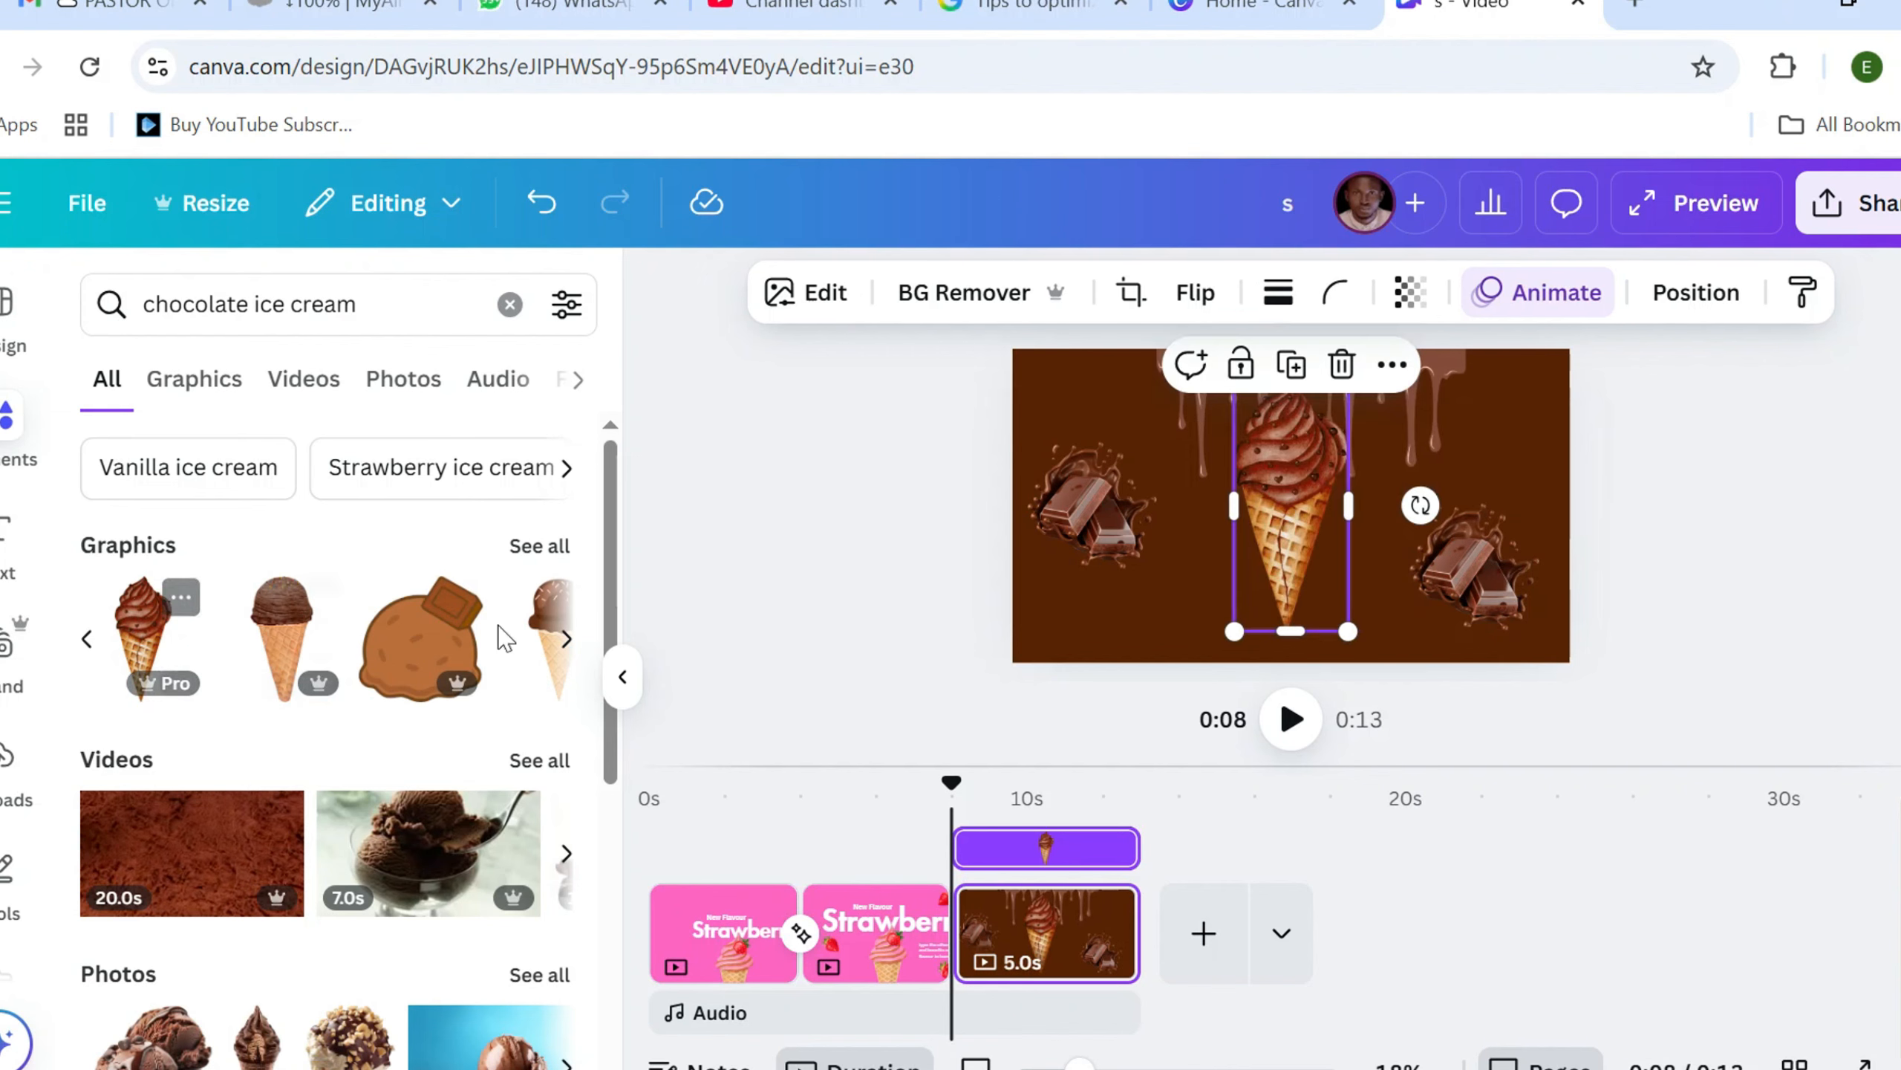
mouse_move(1285, 527)
mouse_down()
mouse_move(1281, 574)
mouse_move(1276, 557)
mouse_up()
drag(1345, 669, 1412, 818)
mouse_move(1328, 510)
mouse_down()
mouse_move(1301, 513)
mouse_move(1304, 496)
mouse_move(1307, 538)
mouse_move(1303, 417)
mouse_move(1320, 518)
mouse_move(1303, 523)
mouse_up()
drag(1384, 422, 1359, 475)
drag(1295, 577, 1301, 548)
drag(1370, 444, 1355, 480)
drag(1276, 590, 1283, 565)
Shrink the left chocolate bar graphic slightly, then reduce the dripping chocolate graphic and recentre it along the page's top edge
click(1149, 563)
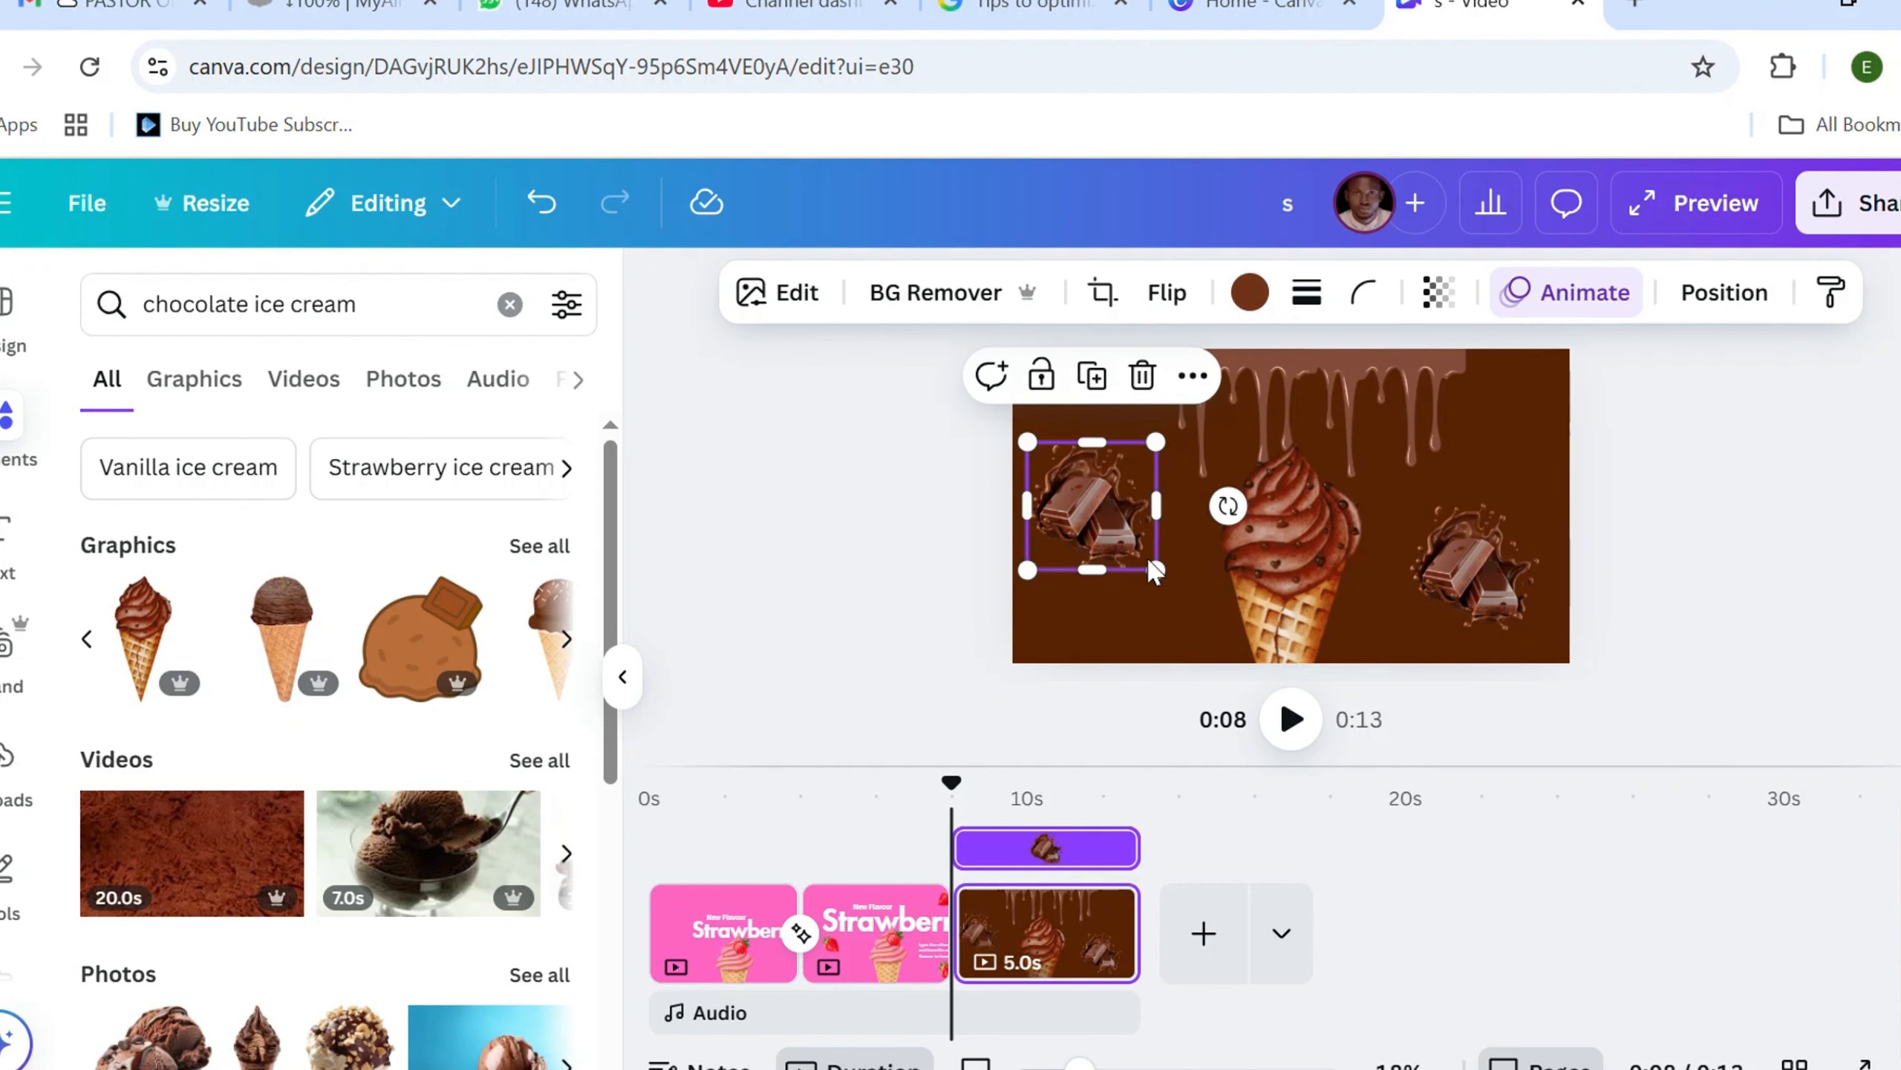
drag(1158, 571, 1138, 554)
click(1466, 583)
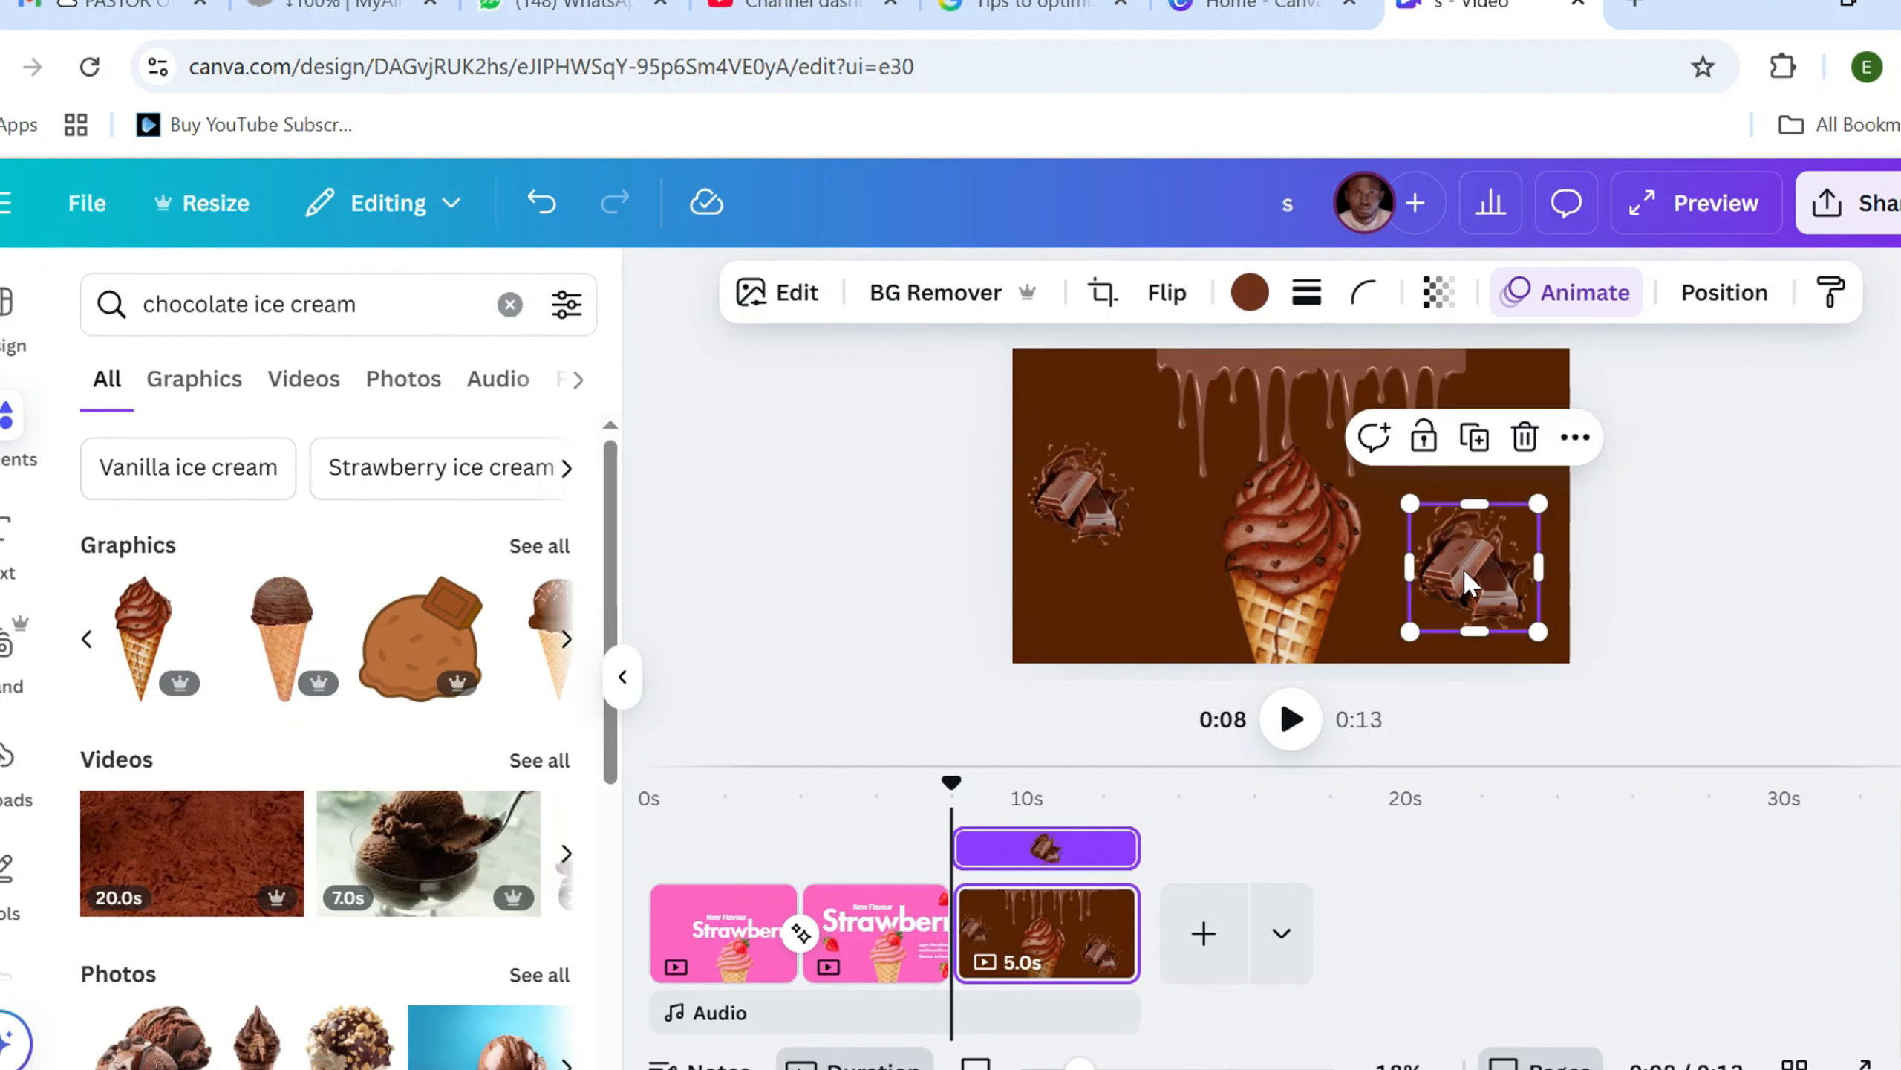
drag(1404, 503, 1415, 454)
click(1340, 420)
drag(1316, 375, 1329, 379)
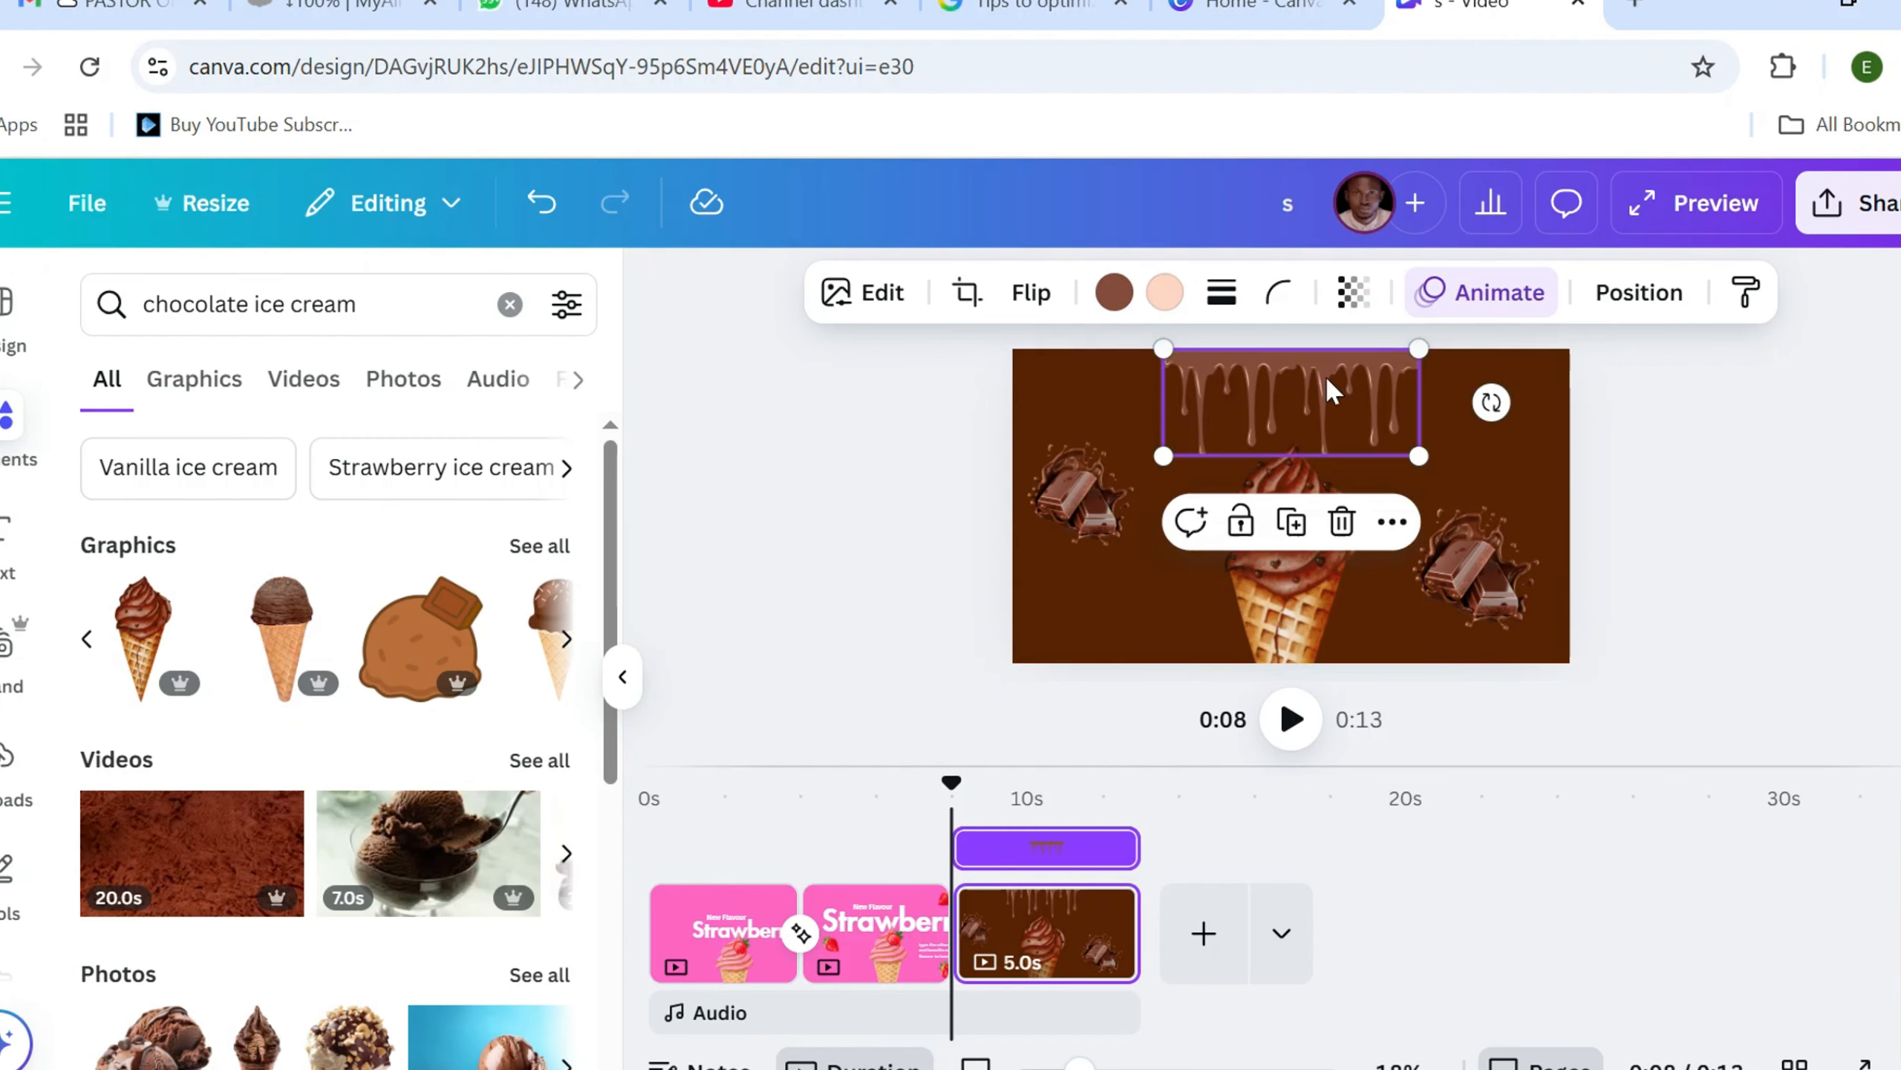
click(941, 534)
Add a heading reading "Chocolate Flavour" and position it over the top of the ice cream cone
click(8, 530)
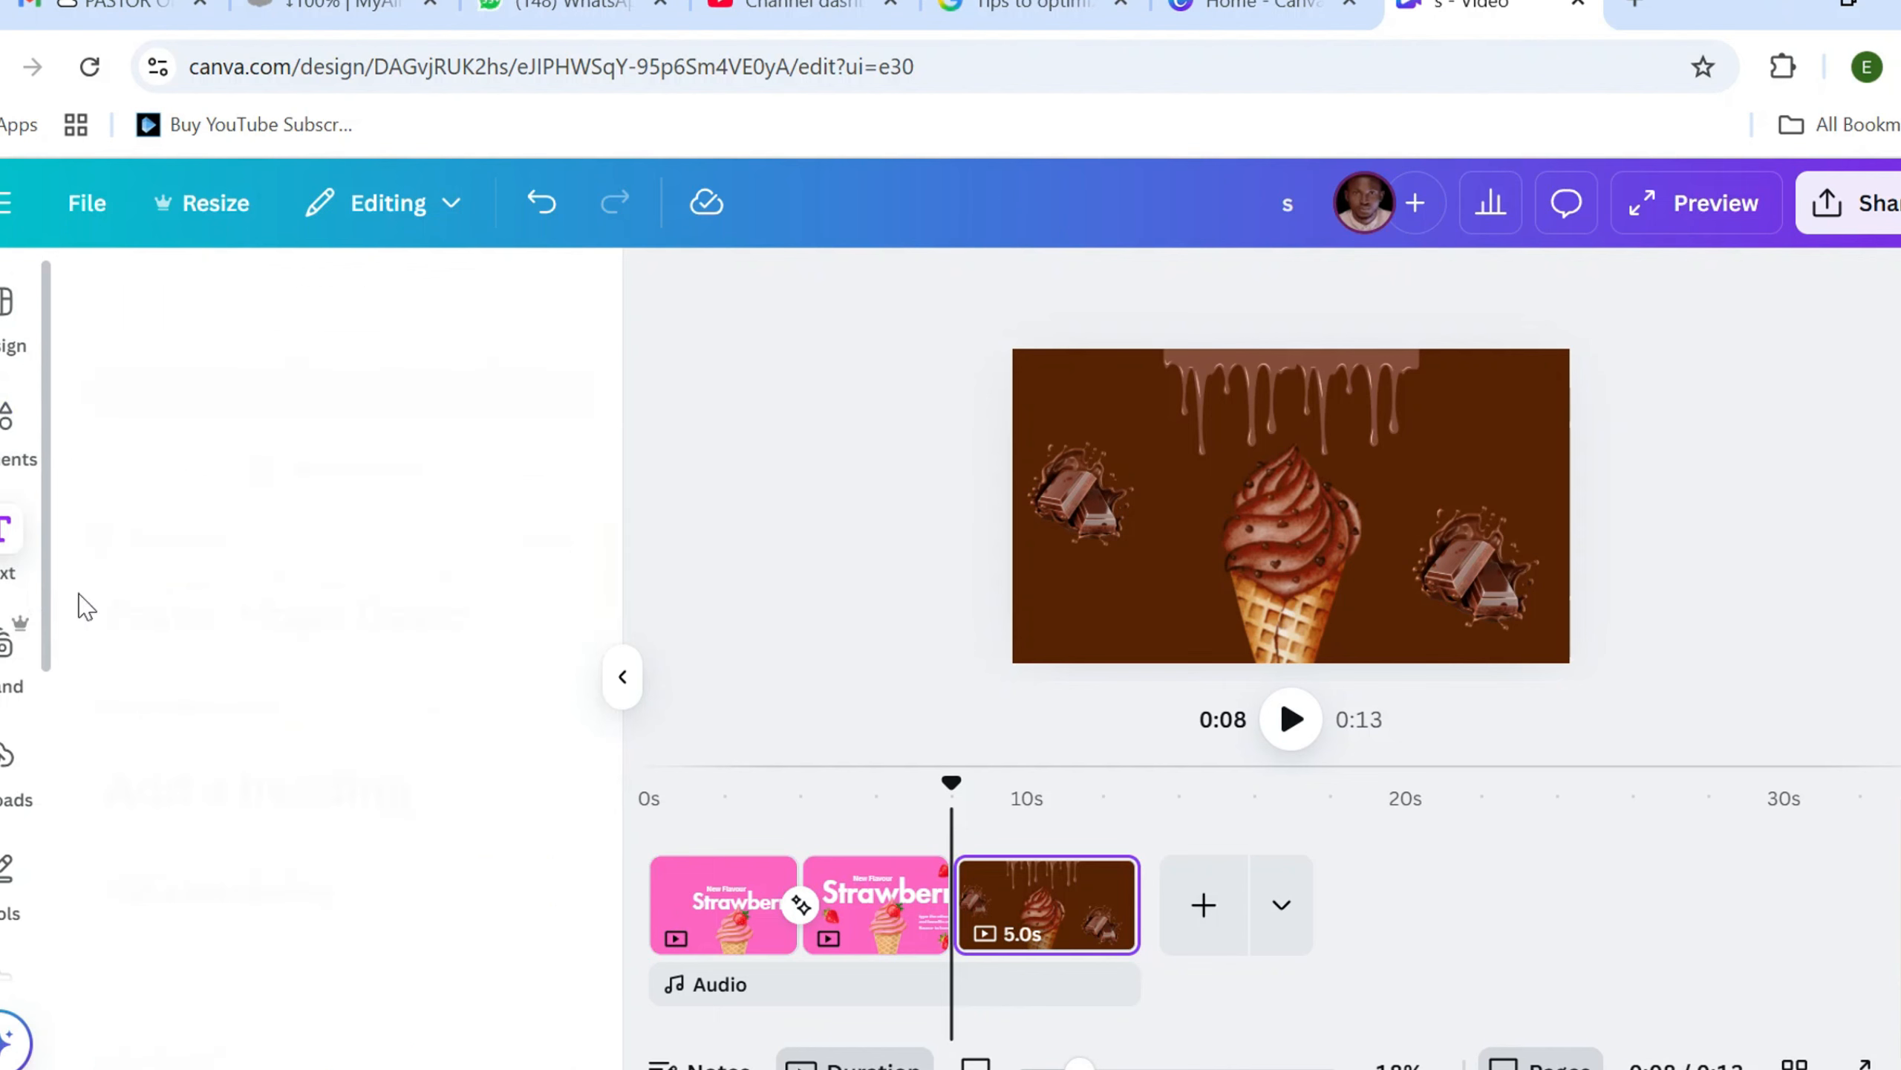
click(242, 792)
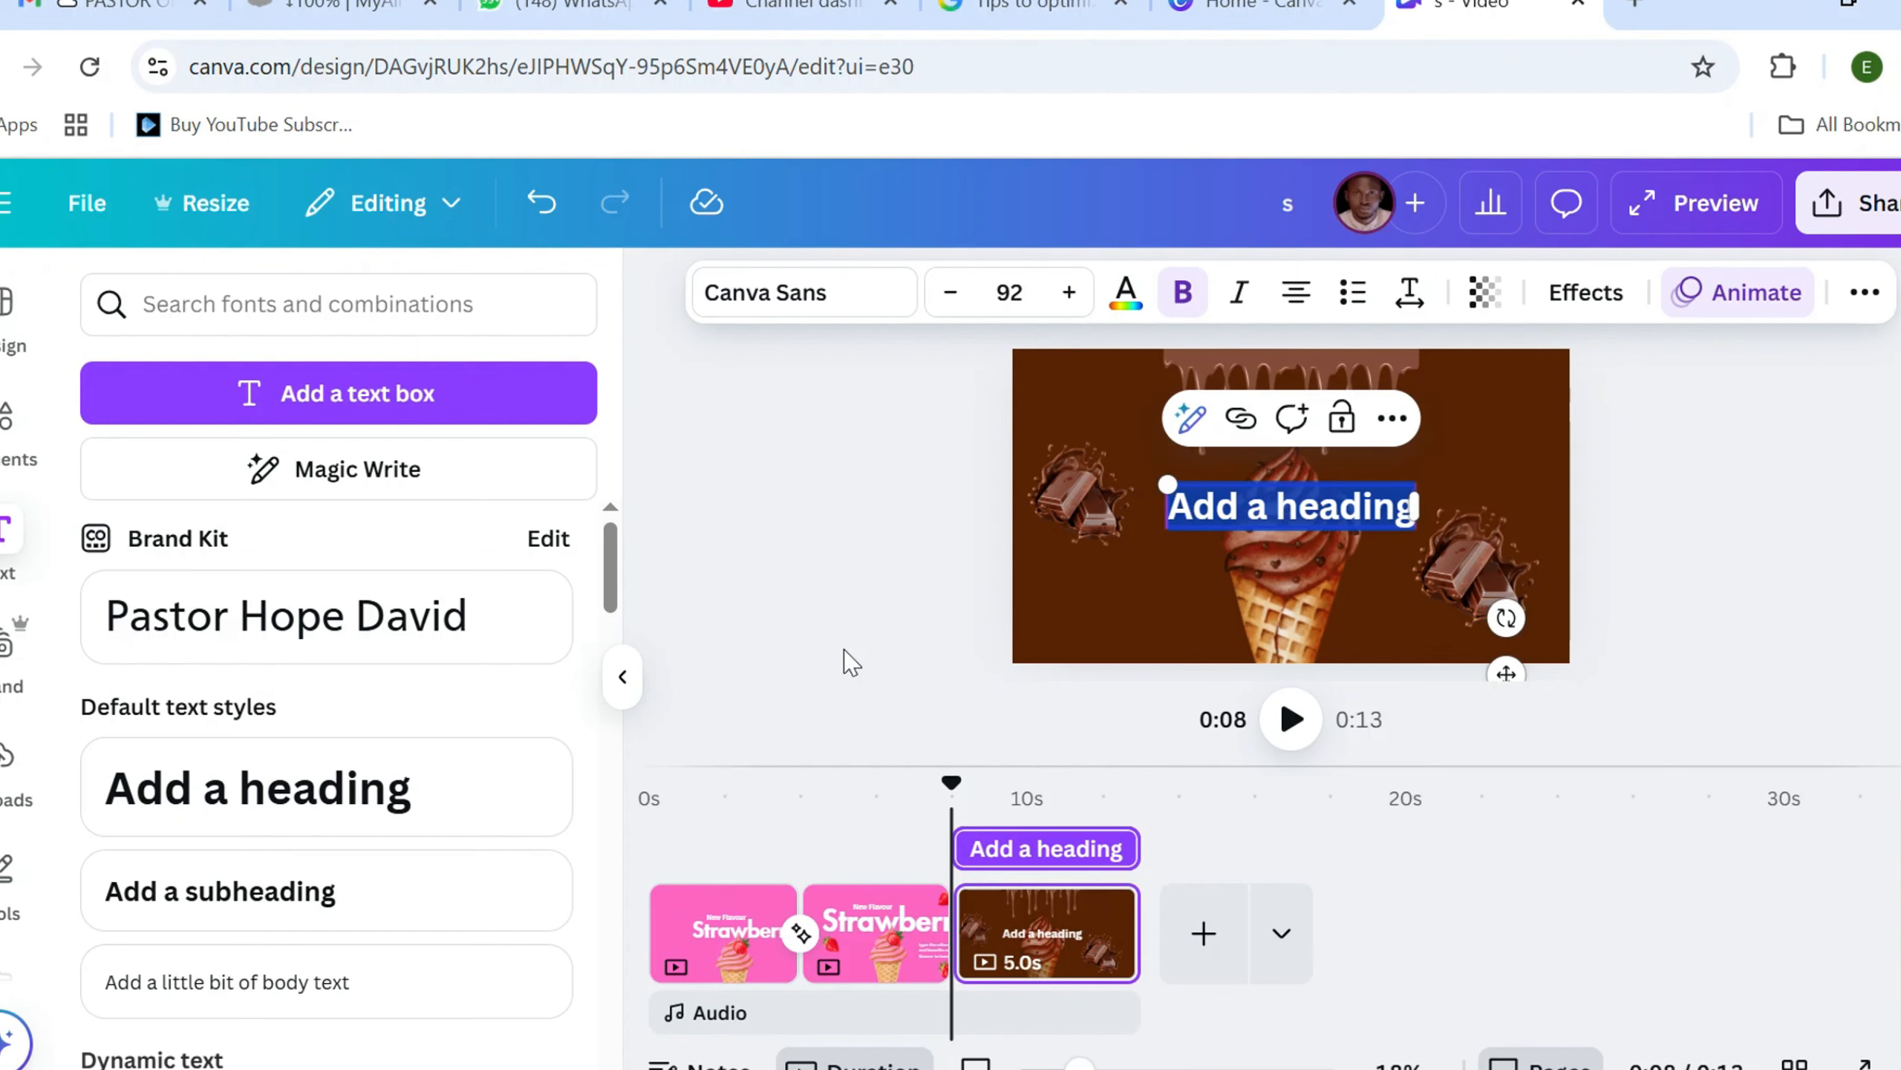
text(Choco)
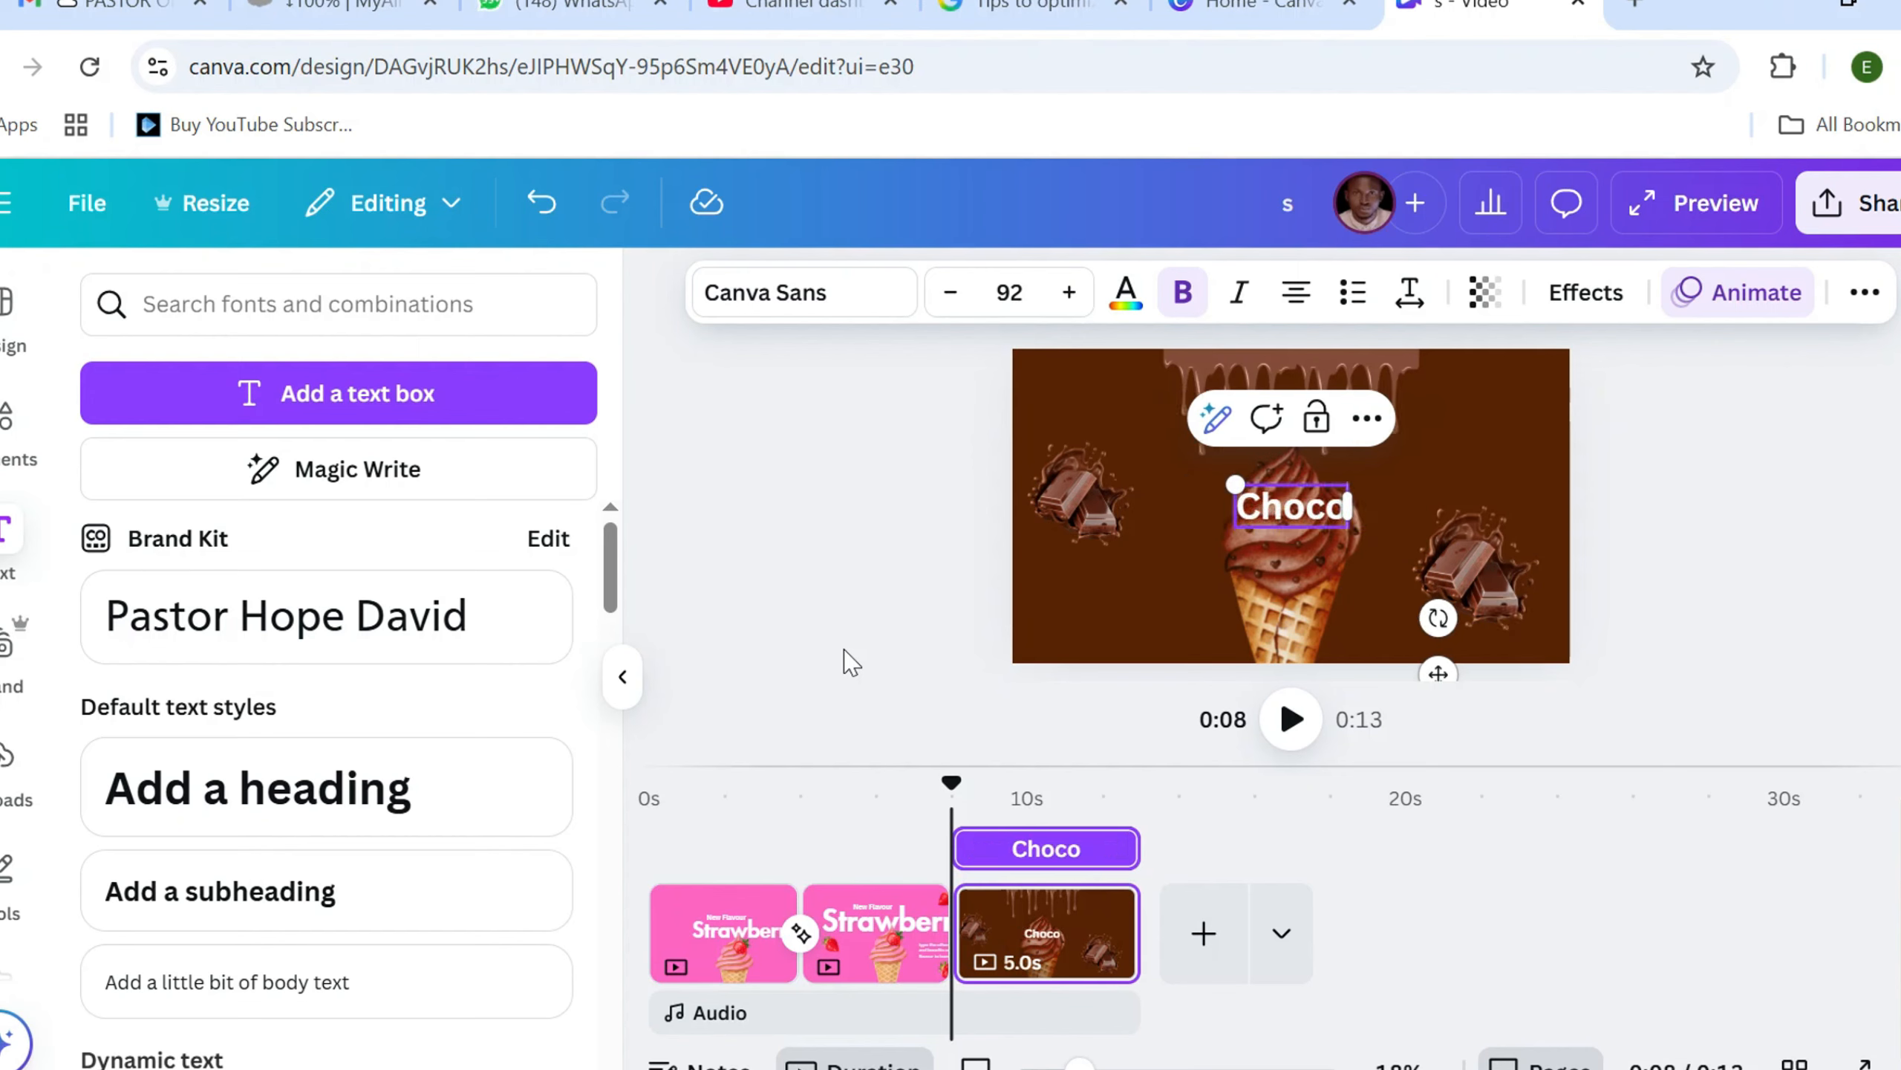
text(late)
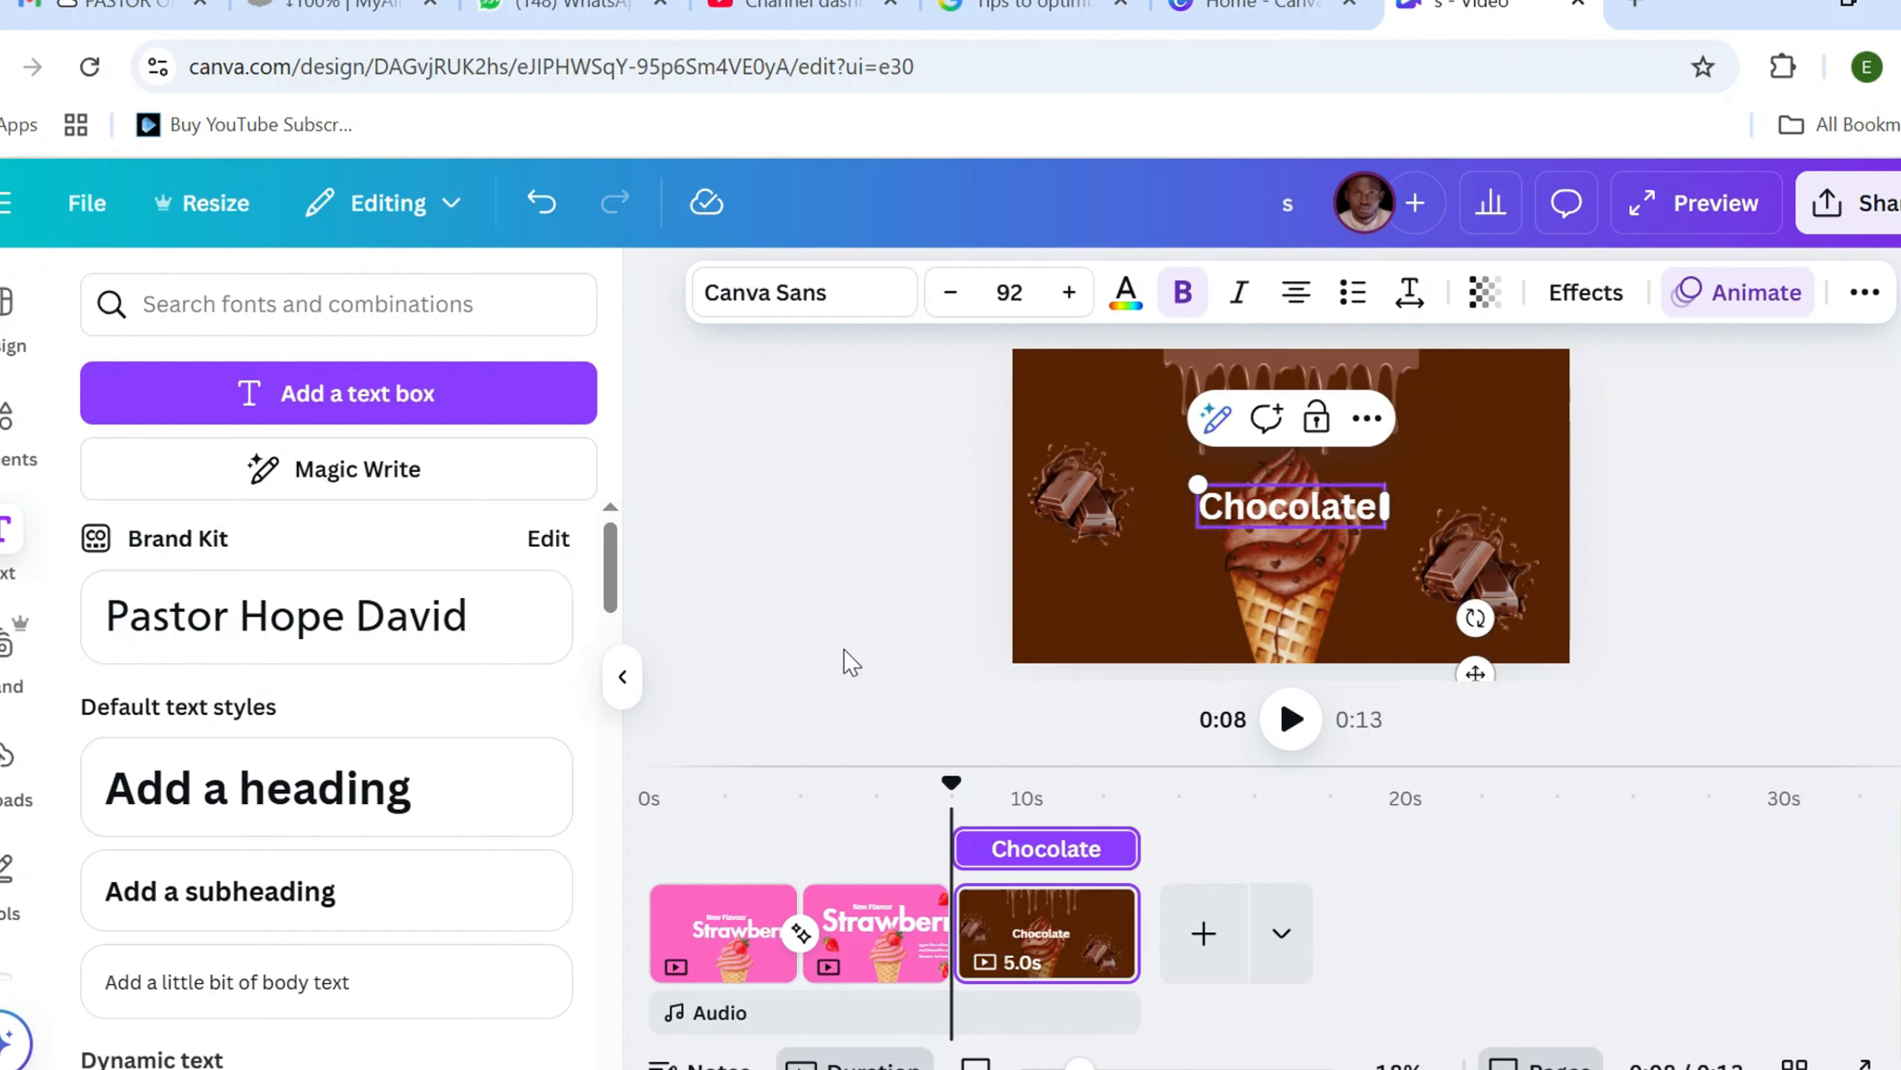
text( Fla)
text(vou)
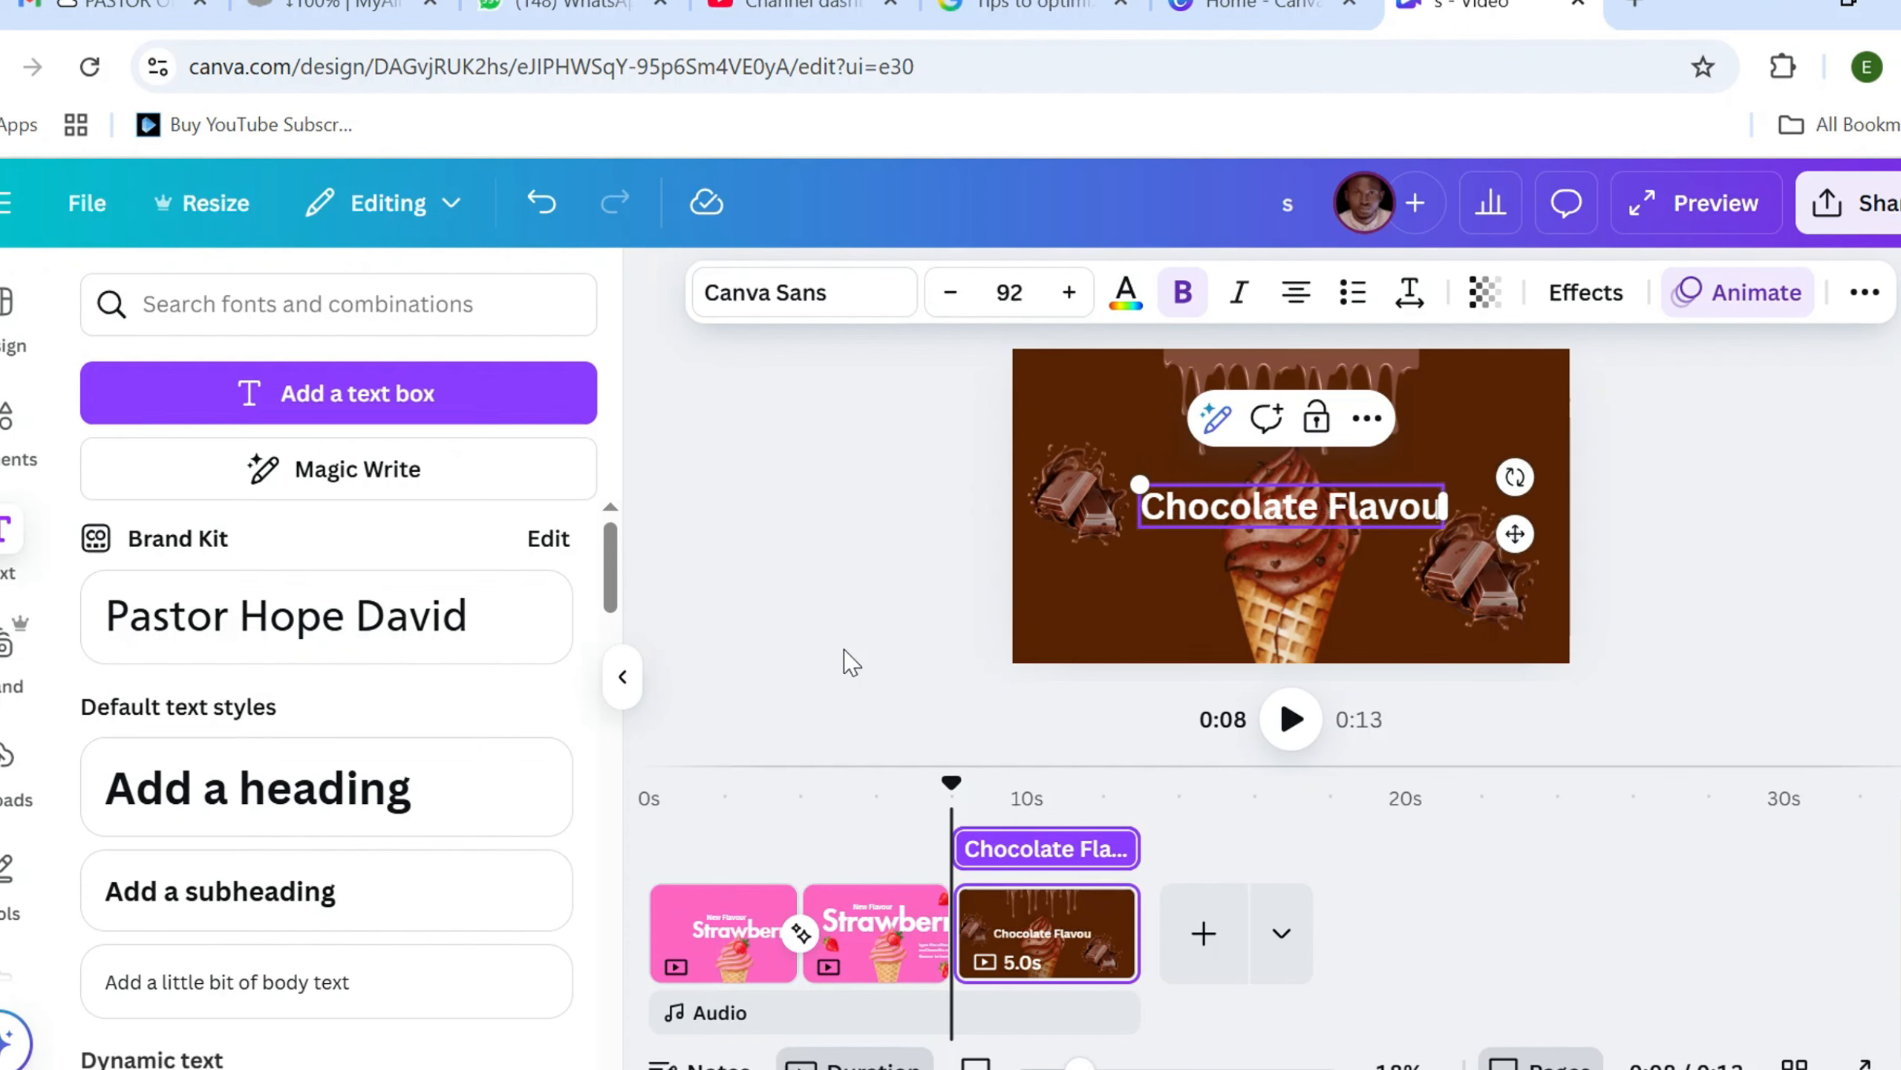
text(r)
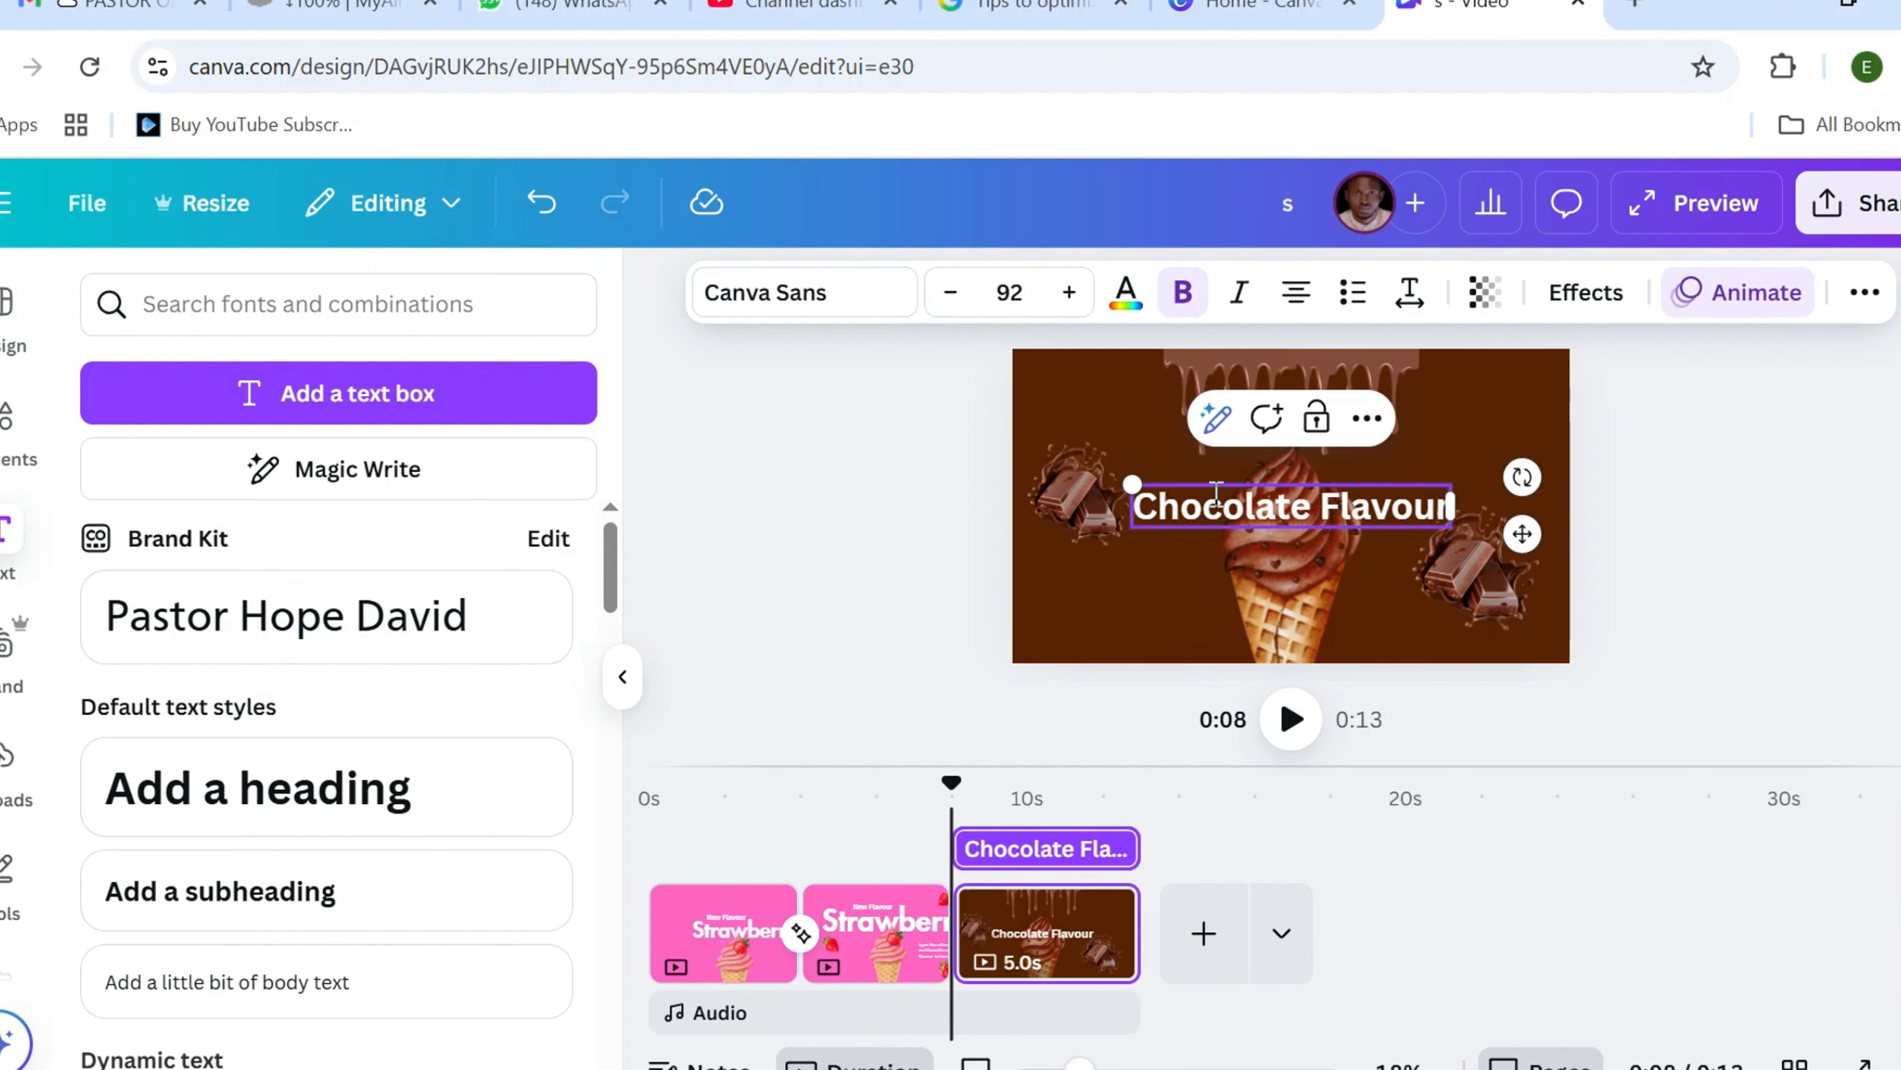
drag(1520, 522, 1518, 477)
Set the "Chocolate Flavour" heading's font to Futura Bold and its size to 125
click(849, 288)
text(futura)
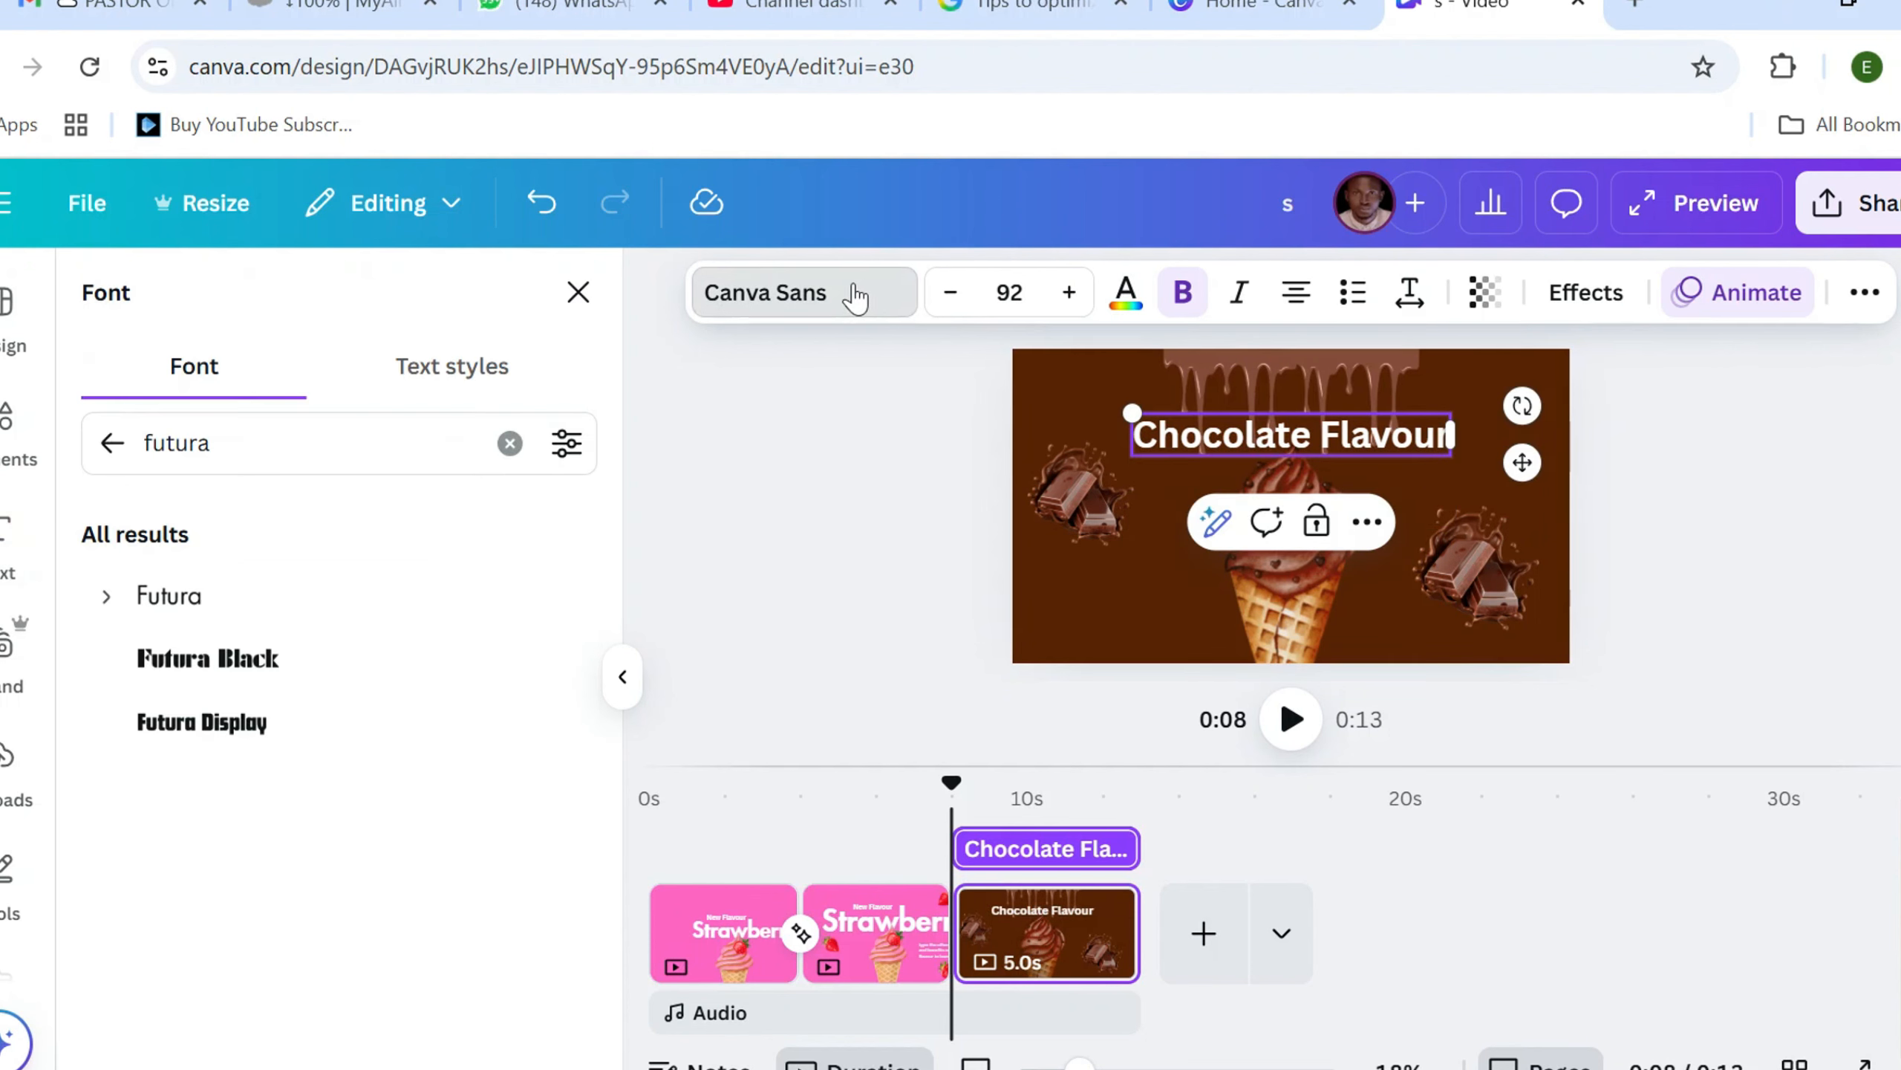
click(105, 596)
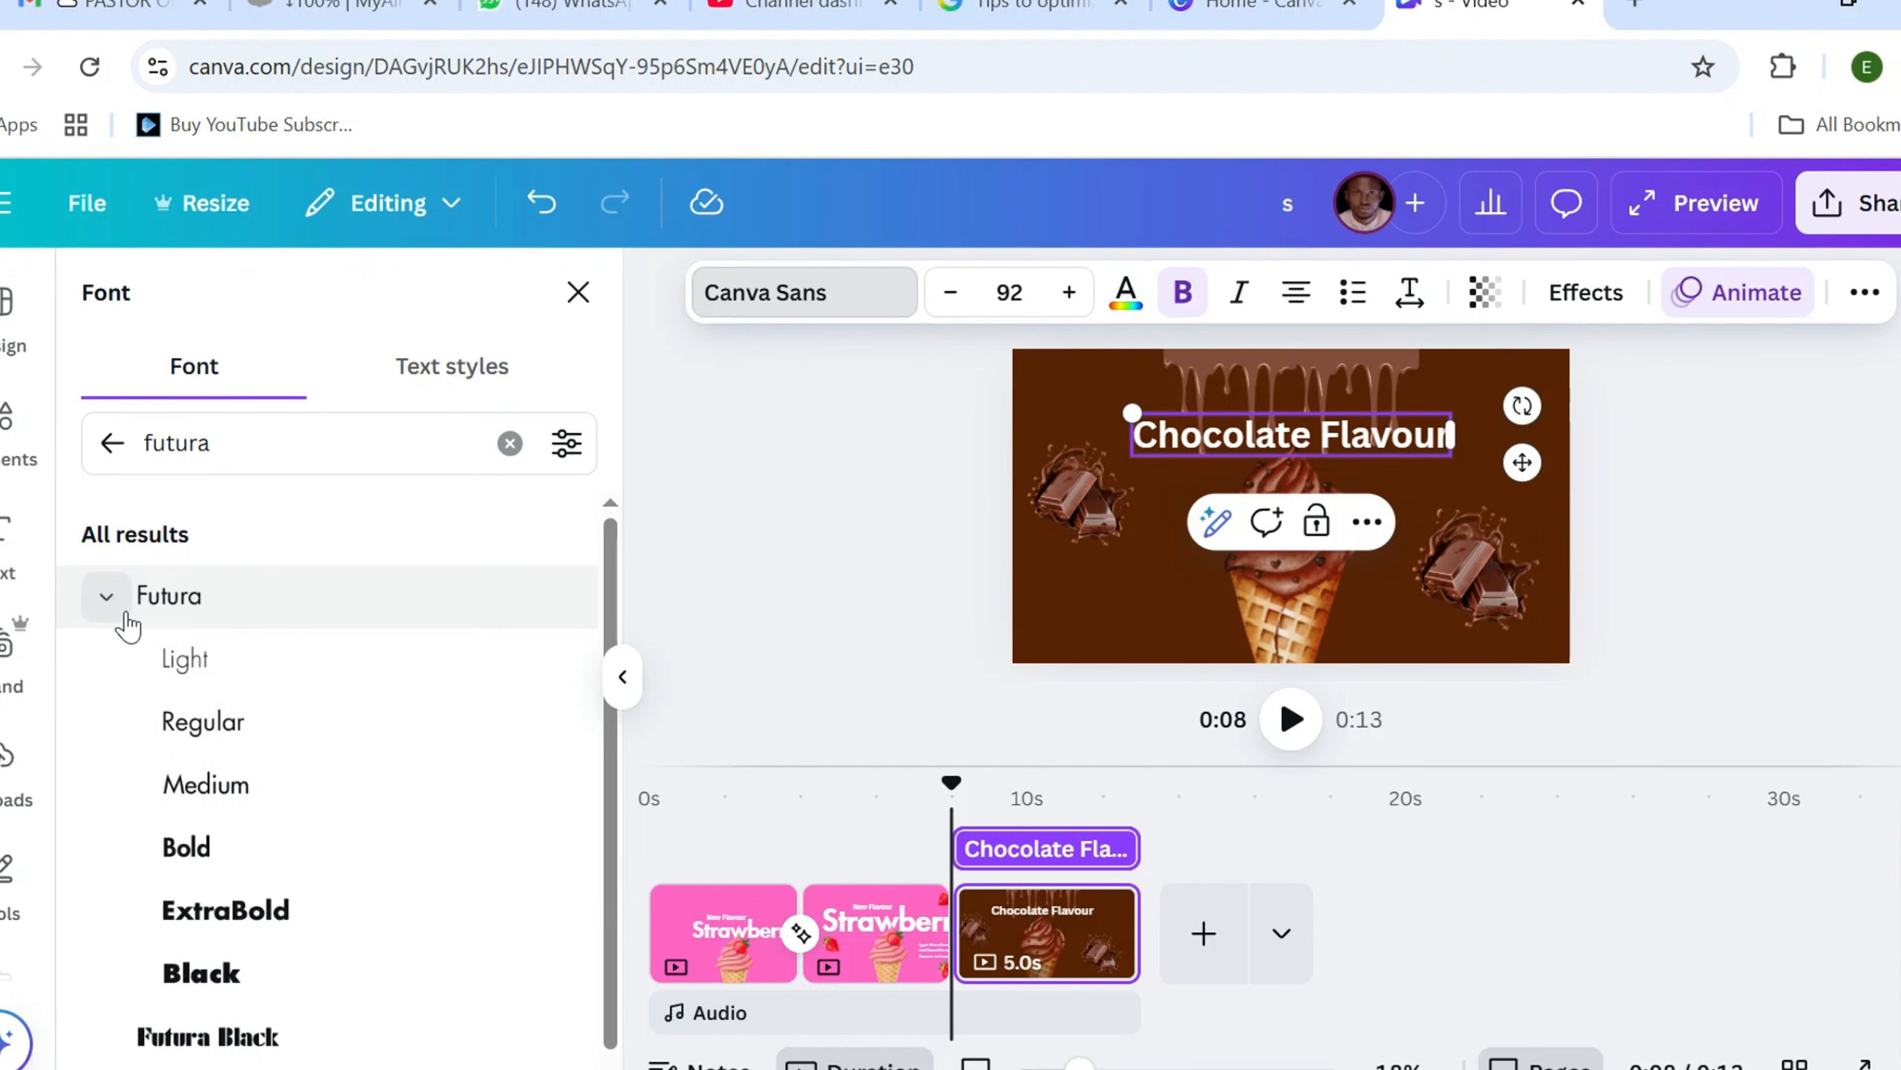
click(187, 850)
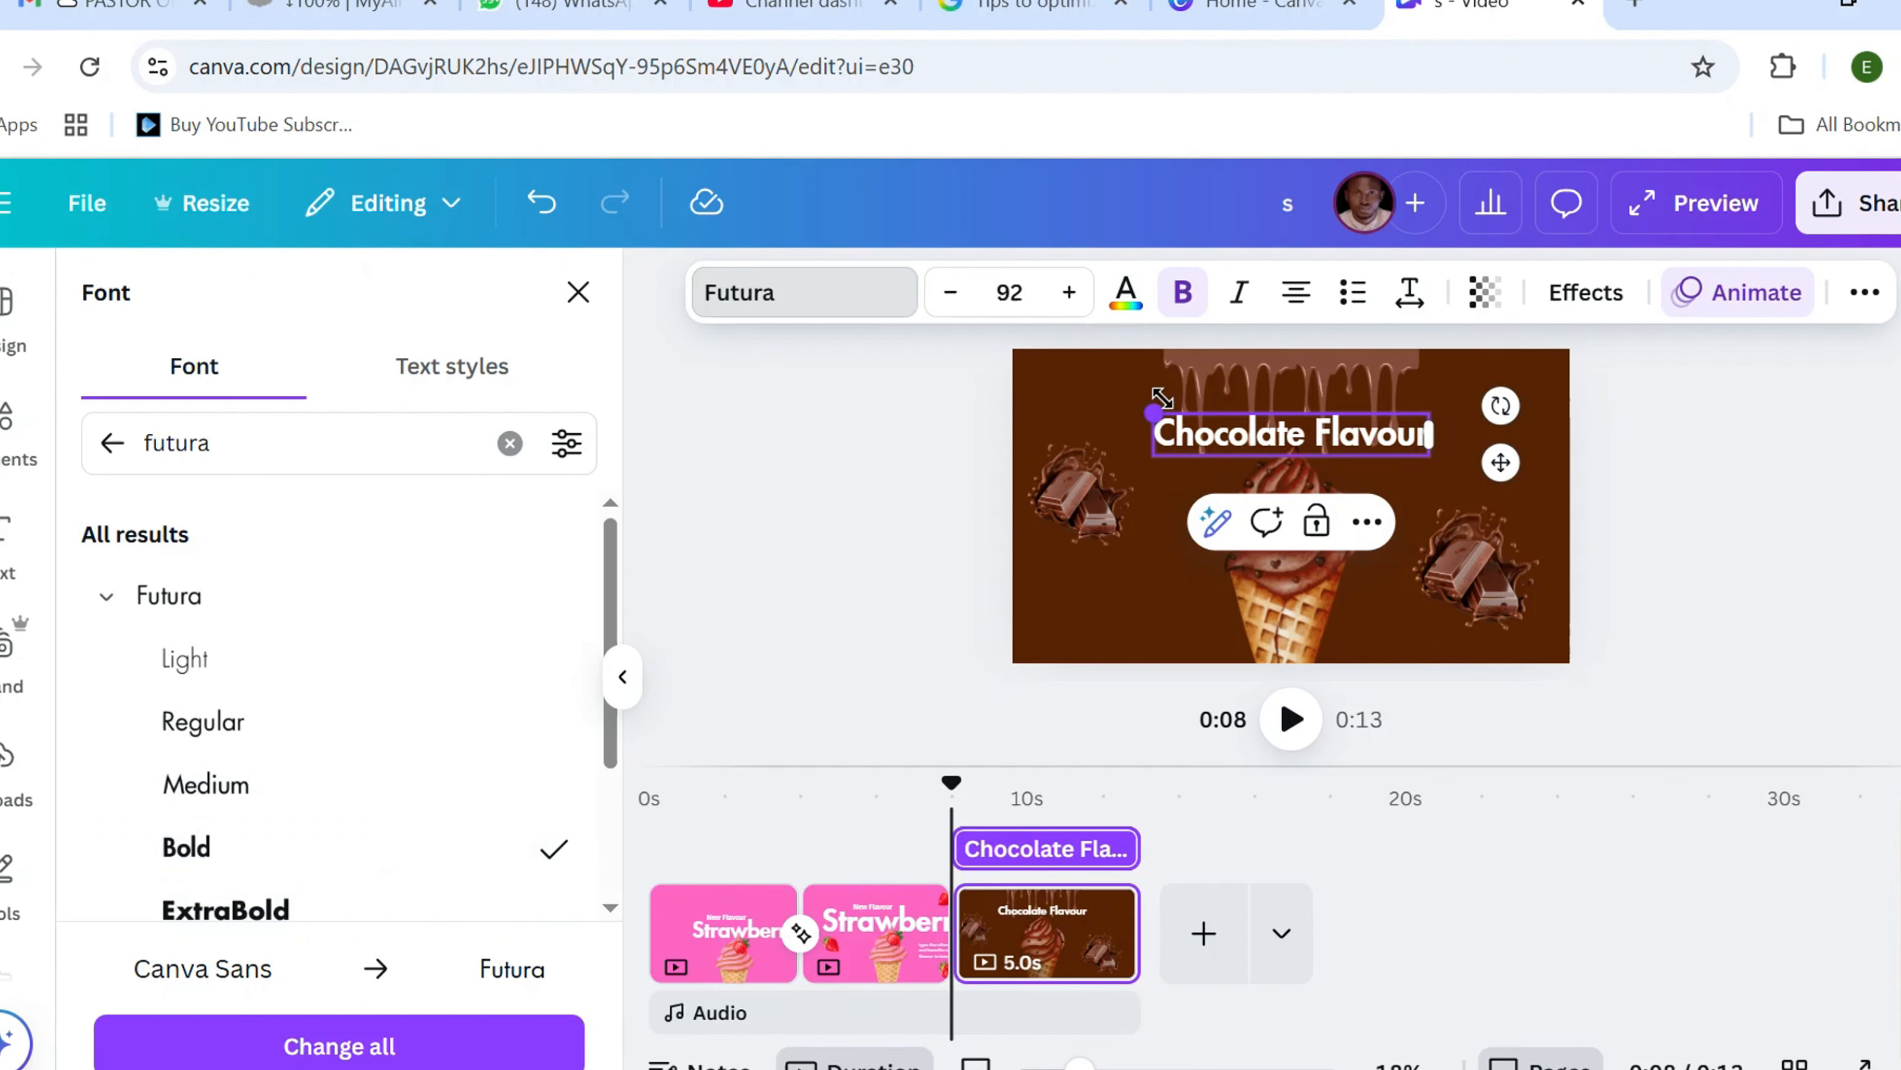
click(1071, 291)
click(1070, 291)
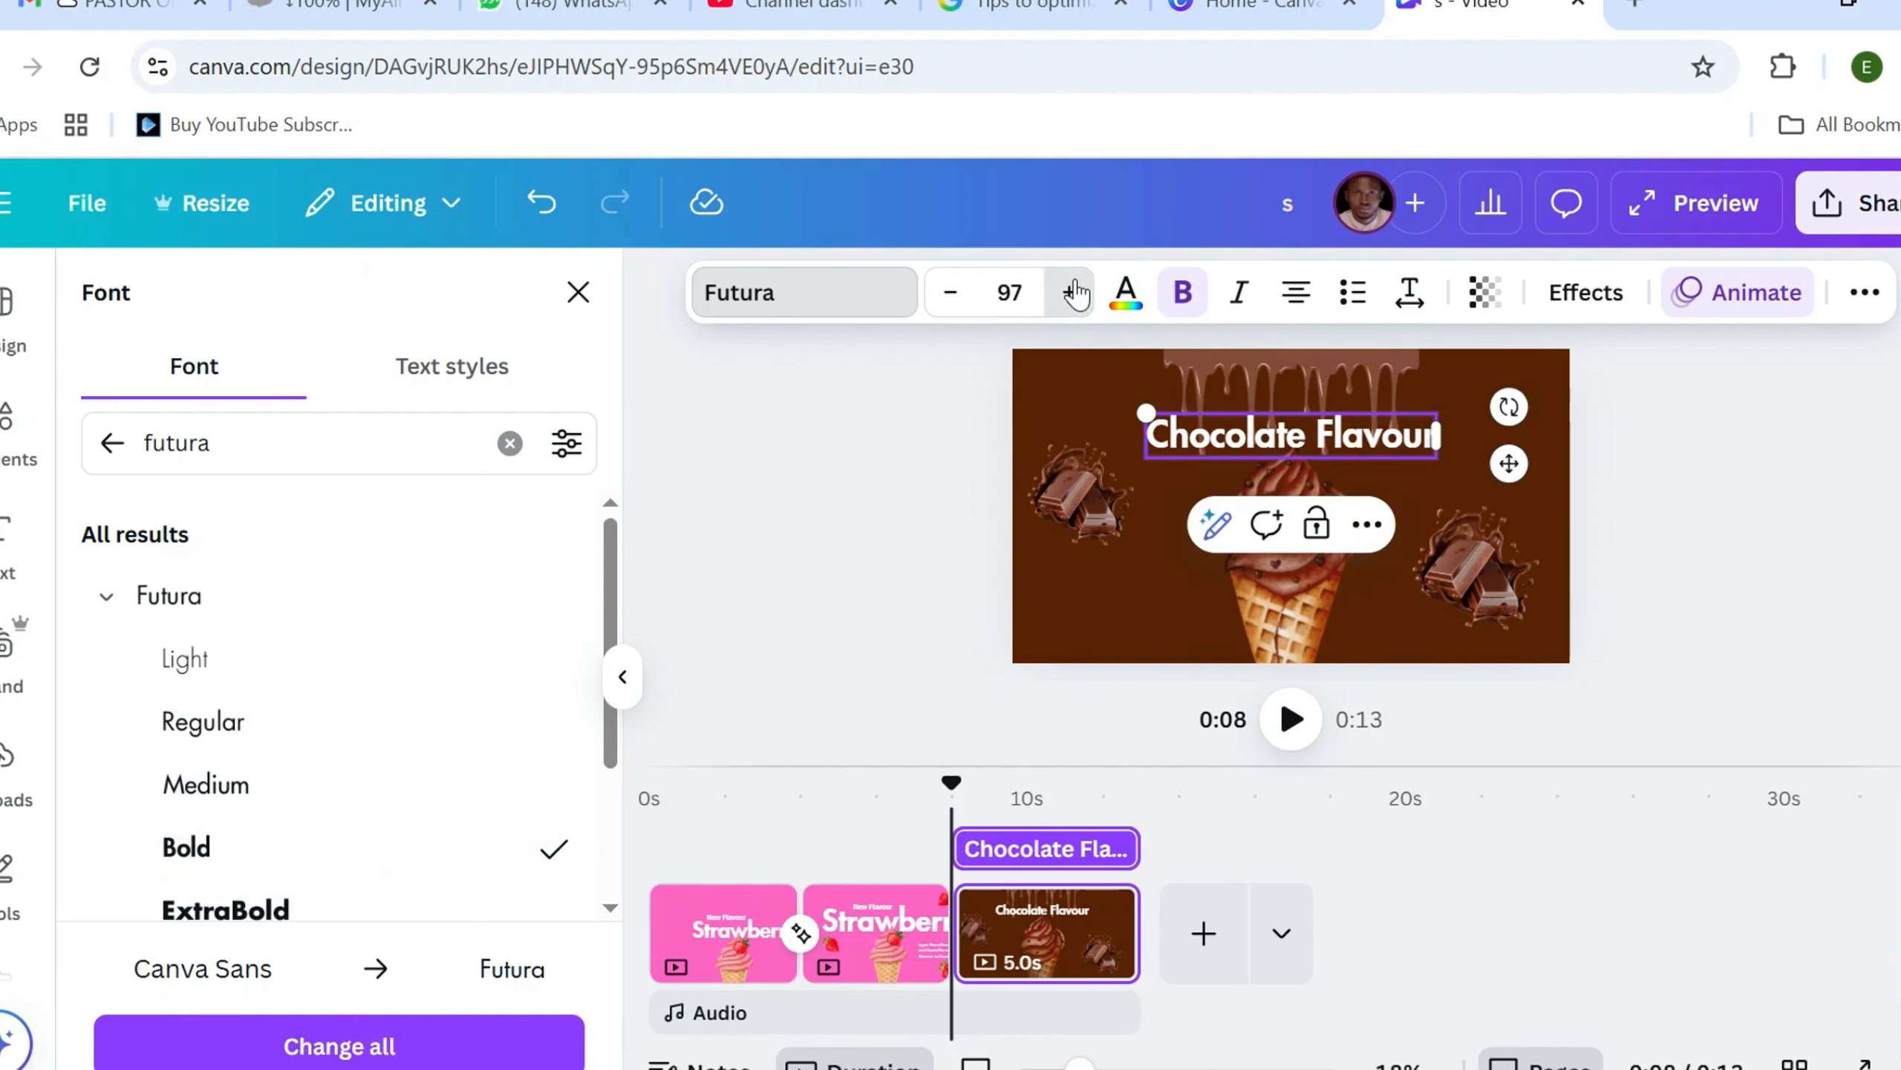
click(1071, 292)
click(1072, 291)
click(1073, 291)
click(1072, 291)
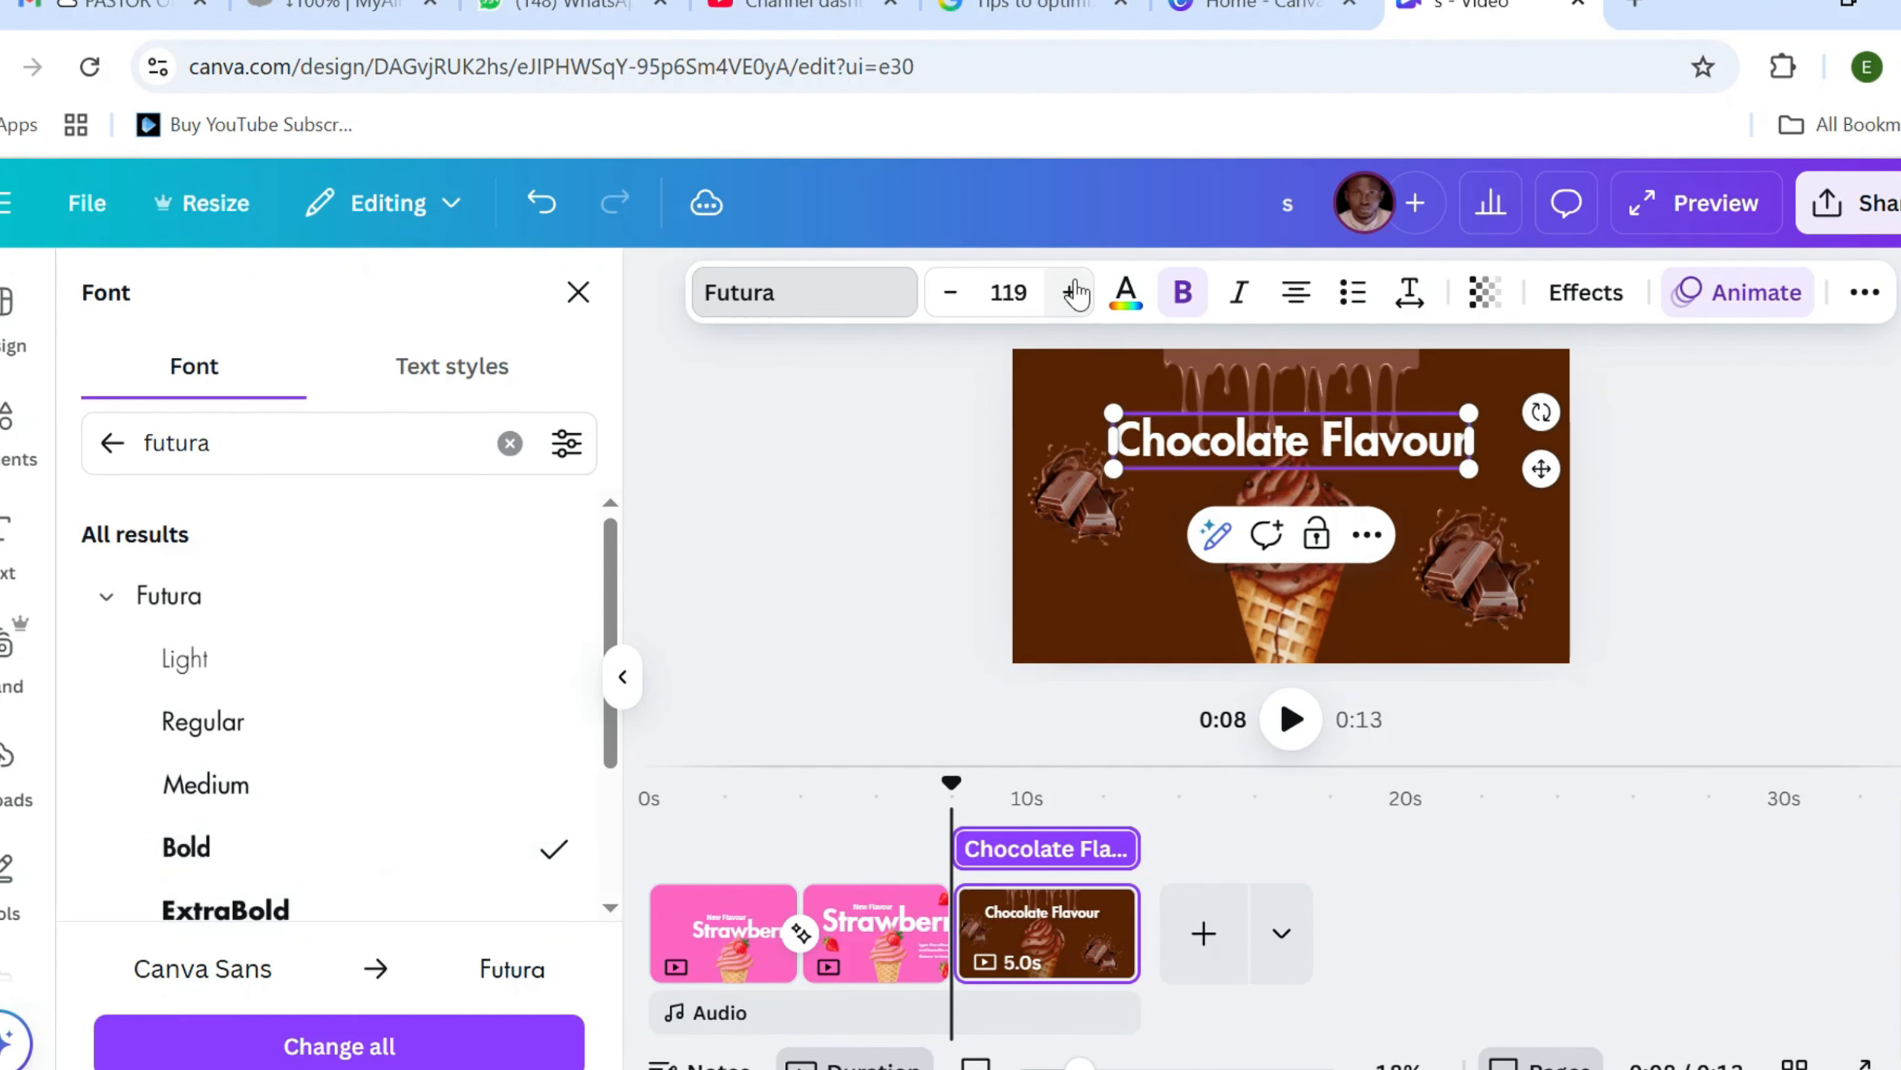
click(1073, 291)
Move the "Chocolate Flavour" heading's layer below the cone and both chocolate bars, directly above the dripping chocolate
click(1864, 292)
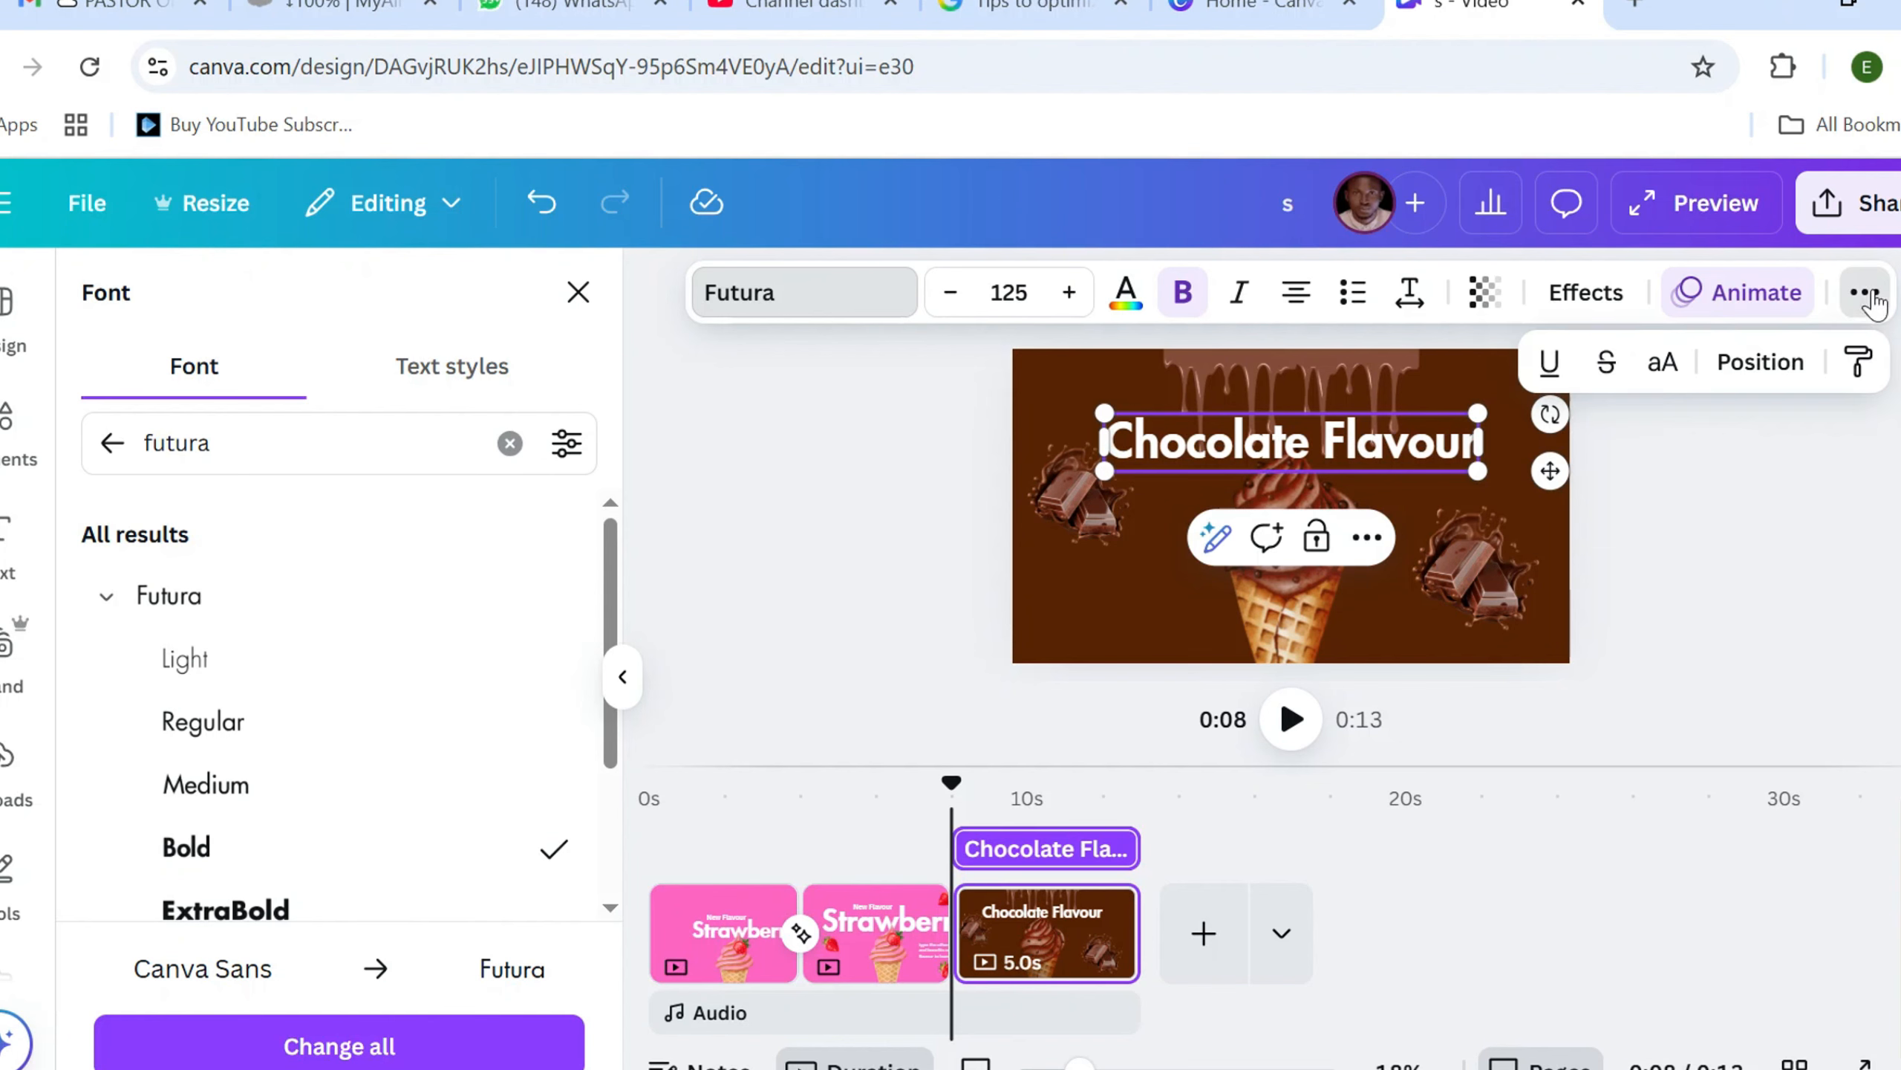
click(1761, 362)
click(451, 371)
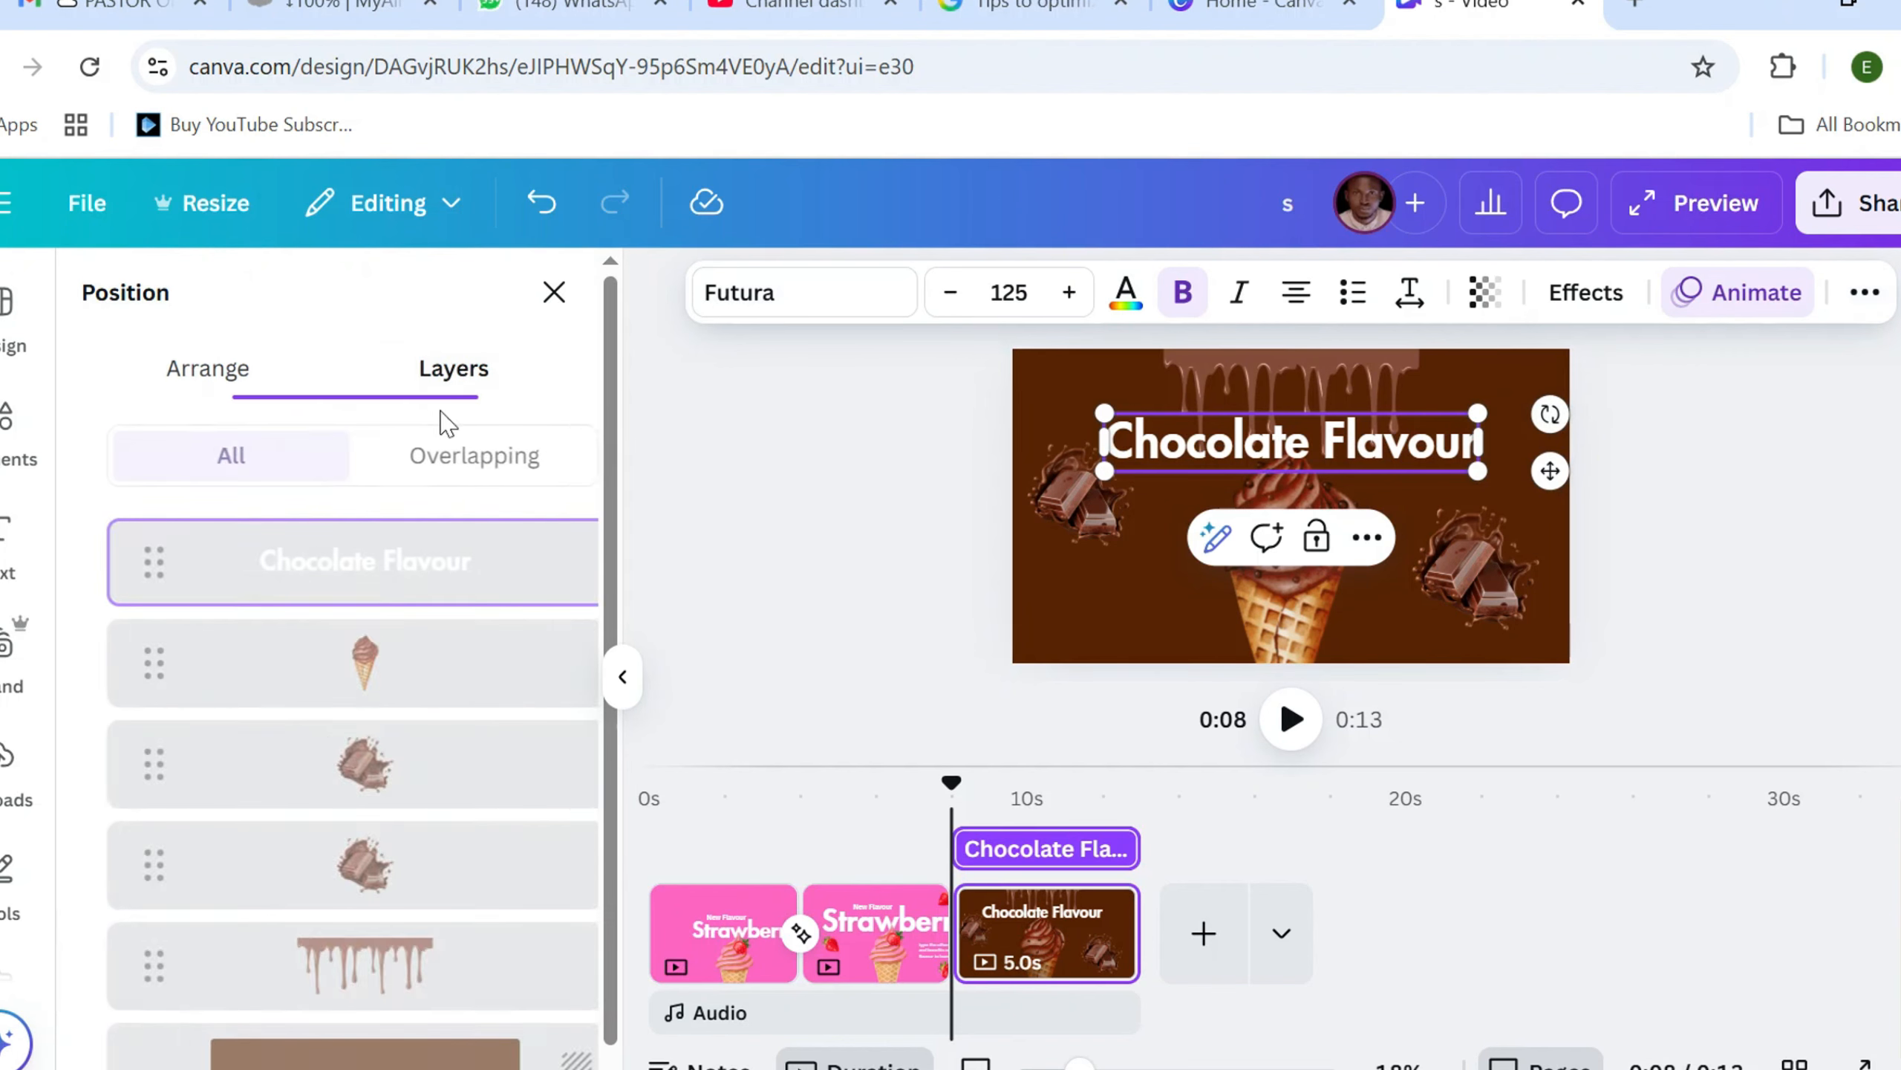
drag(322, 617, 326, 867)
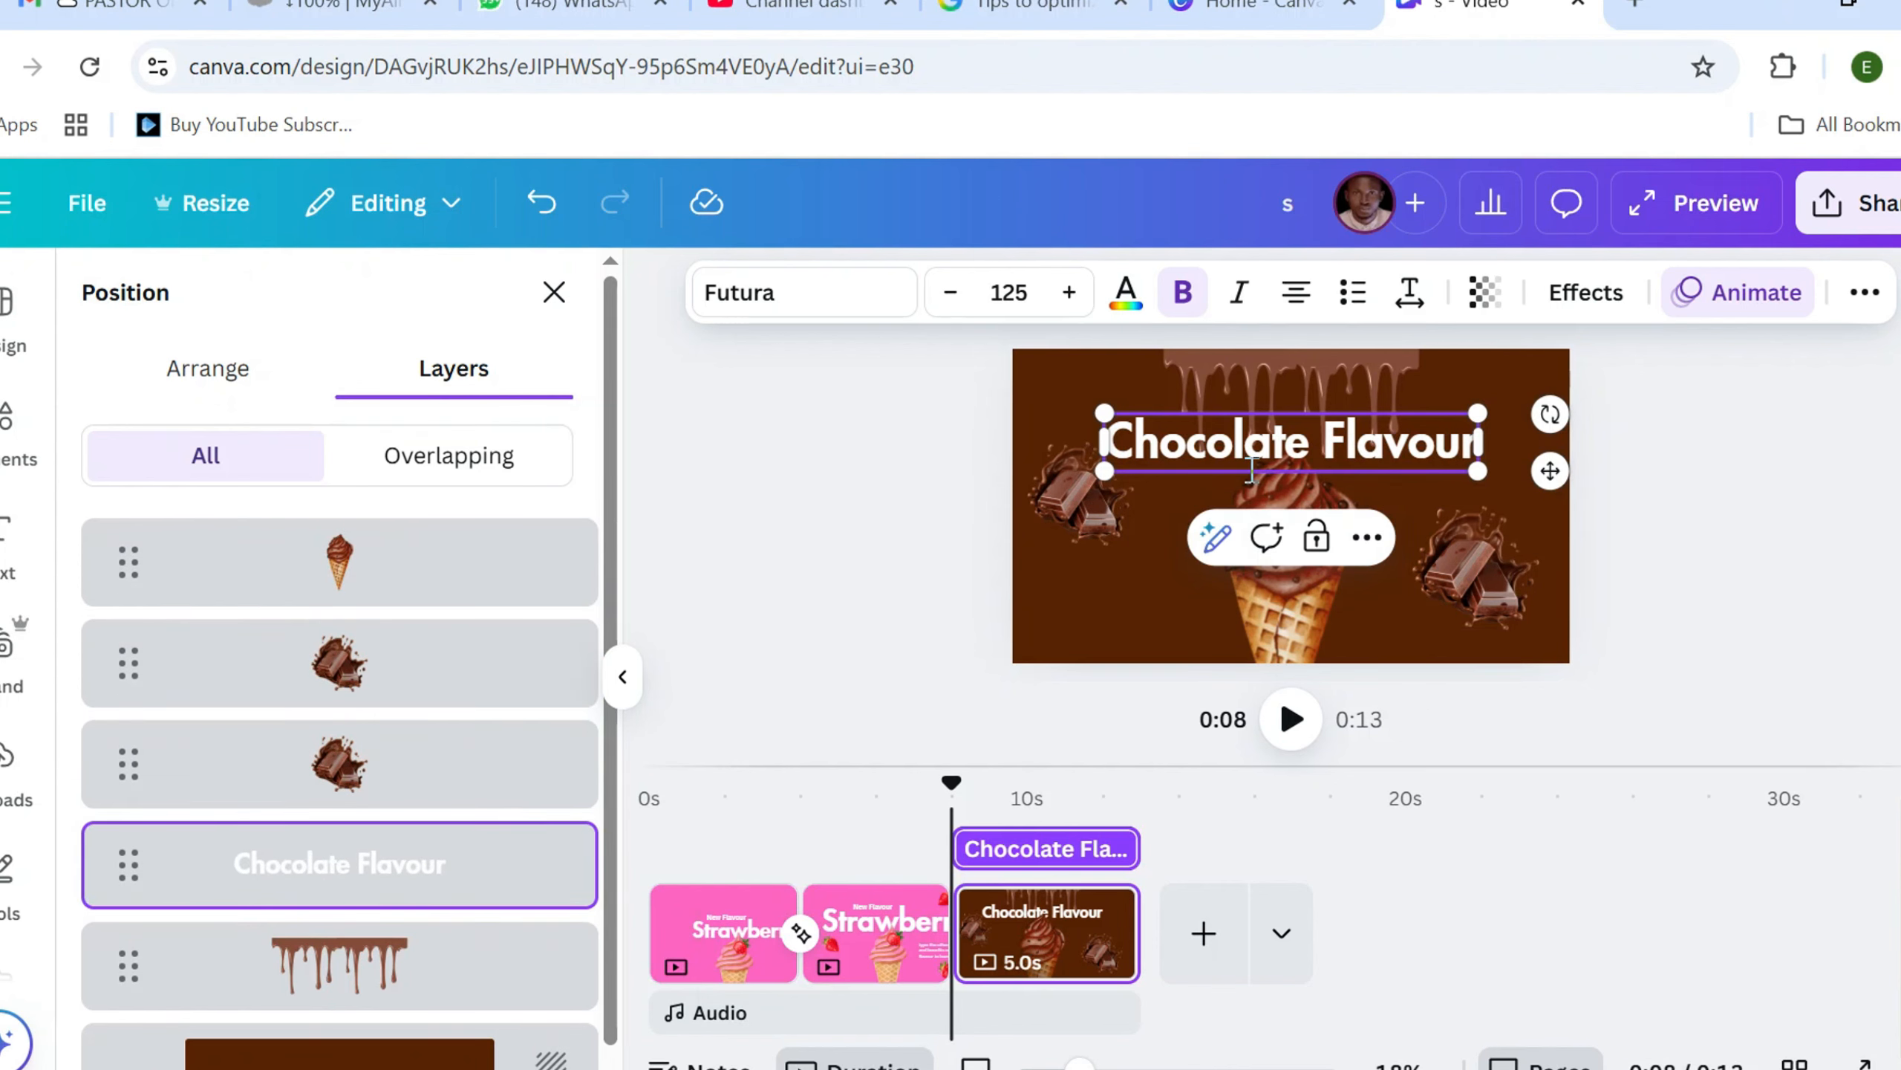
Nudge the "Chocolate Flavour" heading and the ice cream cone slightly upward so the cone's swirl overlaps the text
mouse_move(1549, 466)
mouse_down()
mouse_move(1553, 510)
mouse_move(1549, 456)
mouse_up()
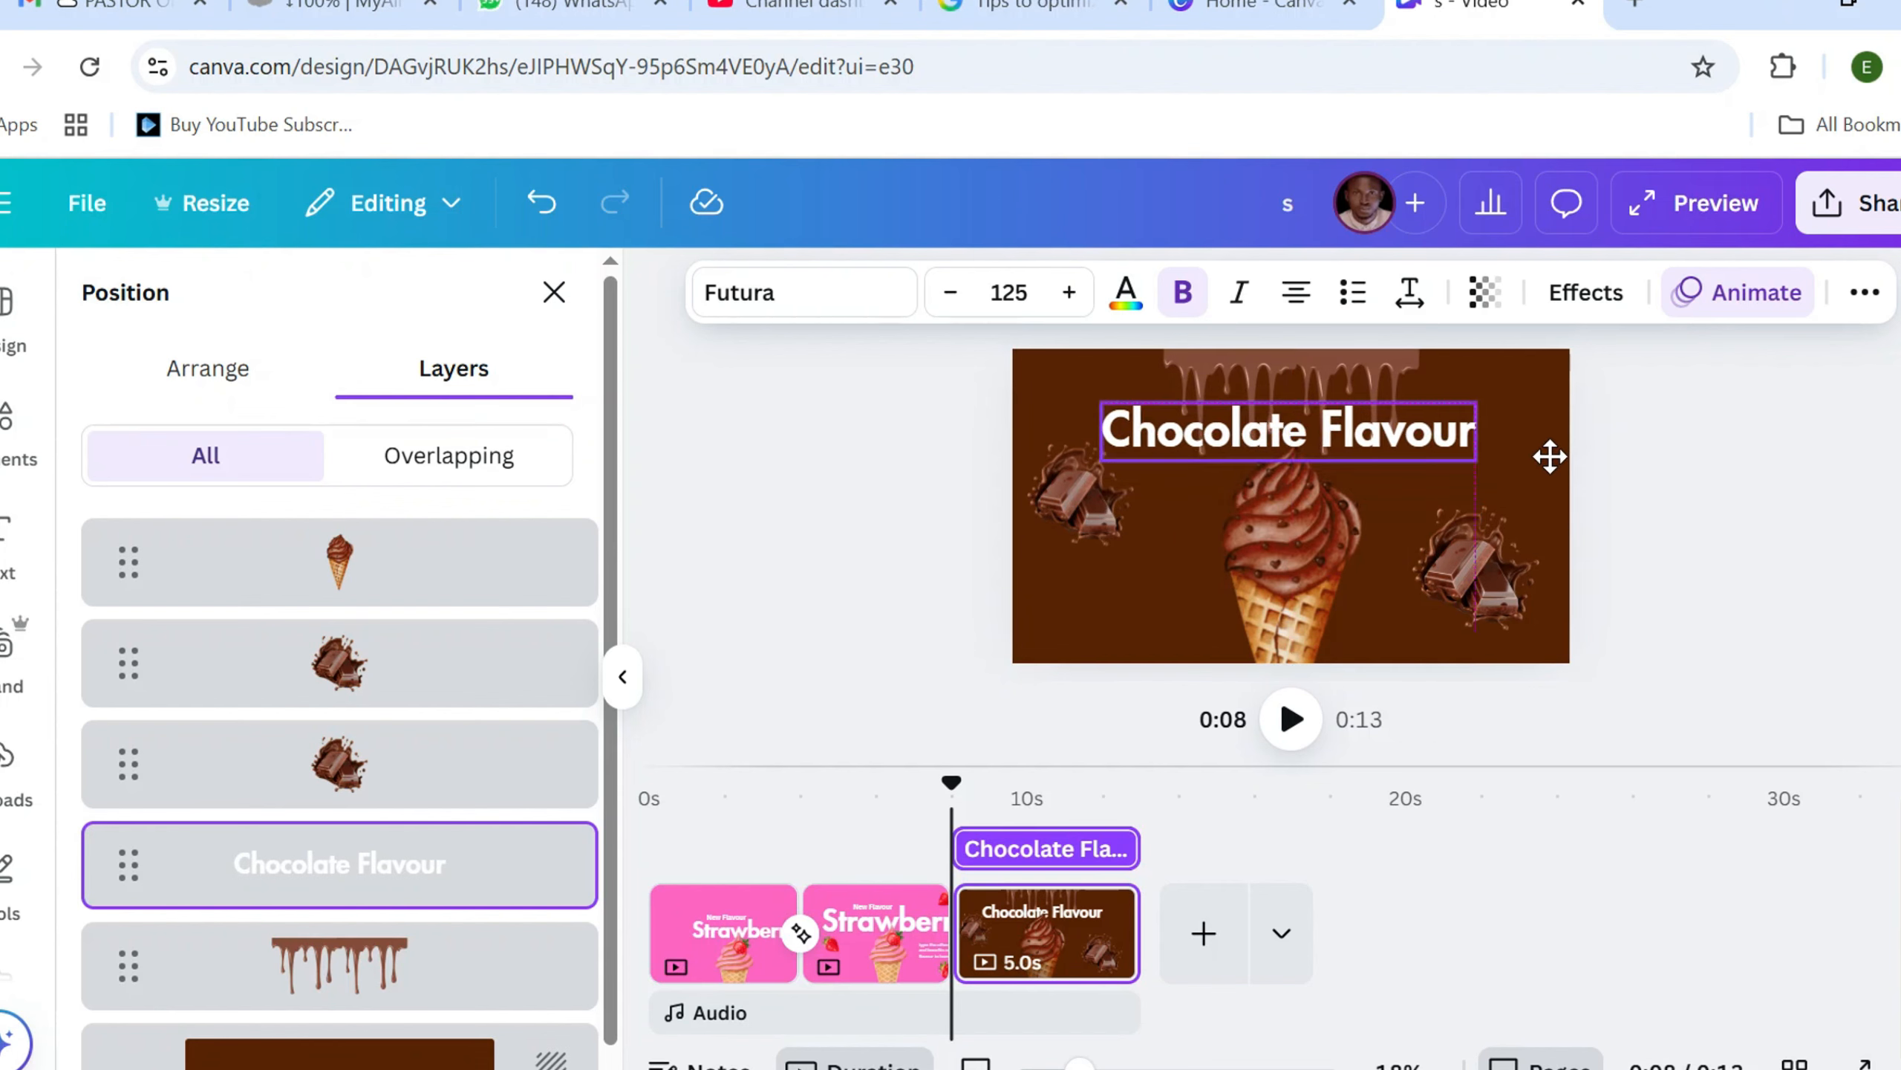
click(1316, 617)
mouse_move(1317, 617)
mouse_down()
mouse_move(1303, 551)
mouse_move(1302, 600)
mouse_up()
click(1463, 443)
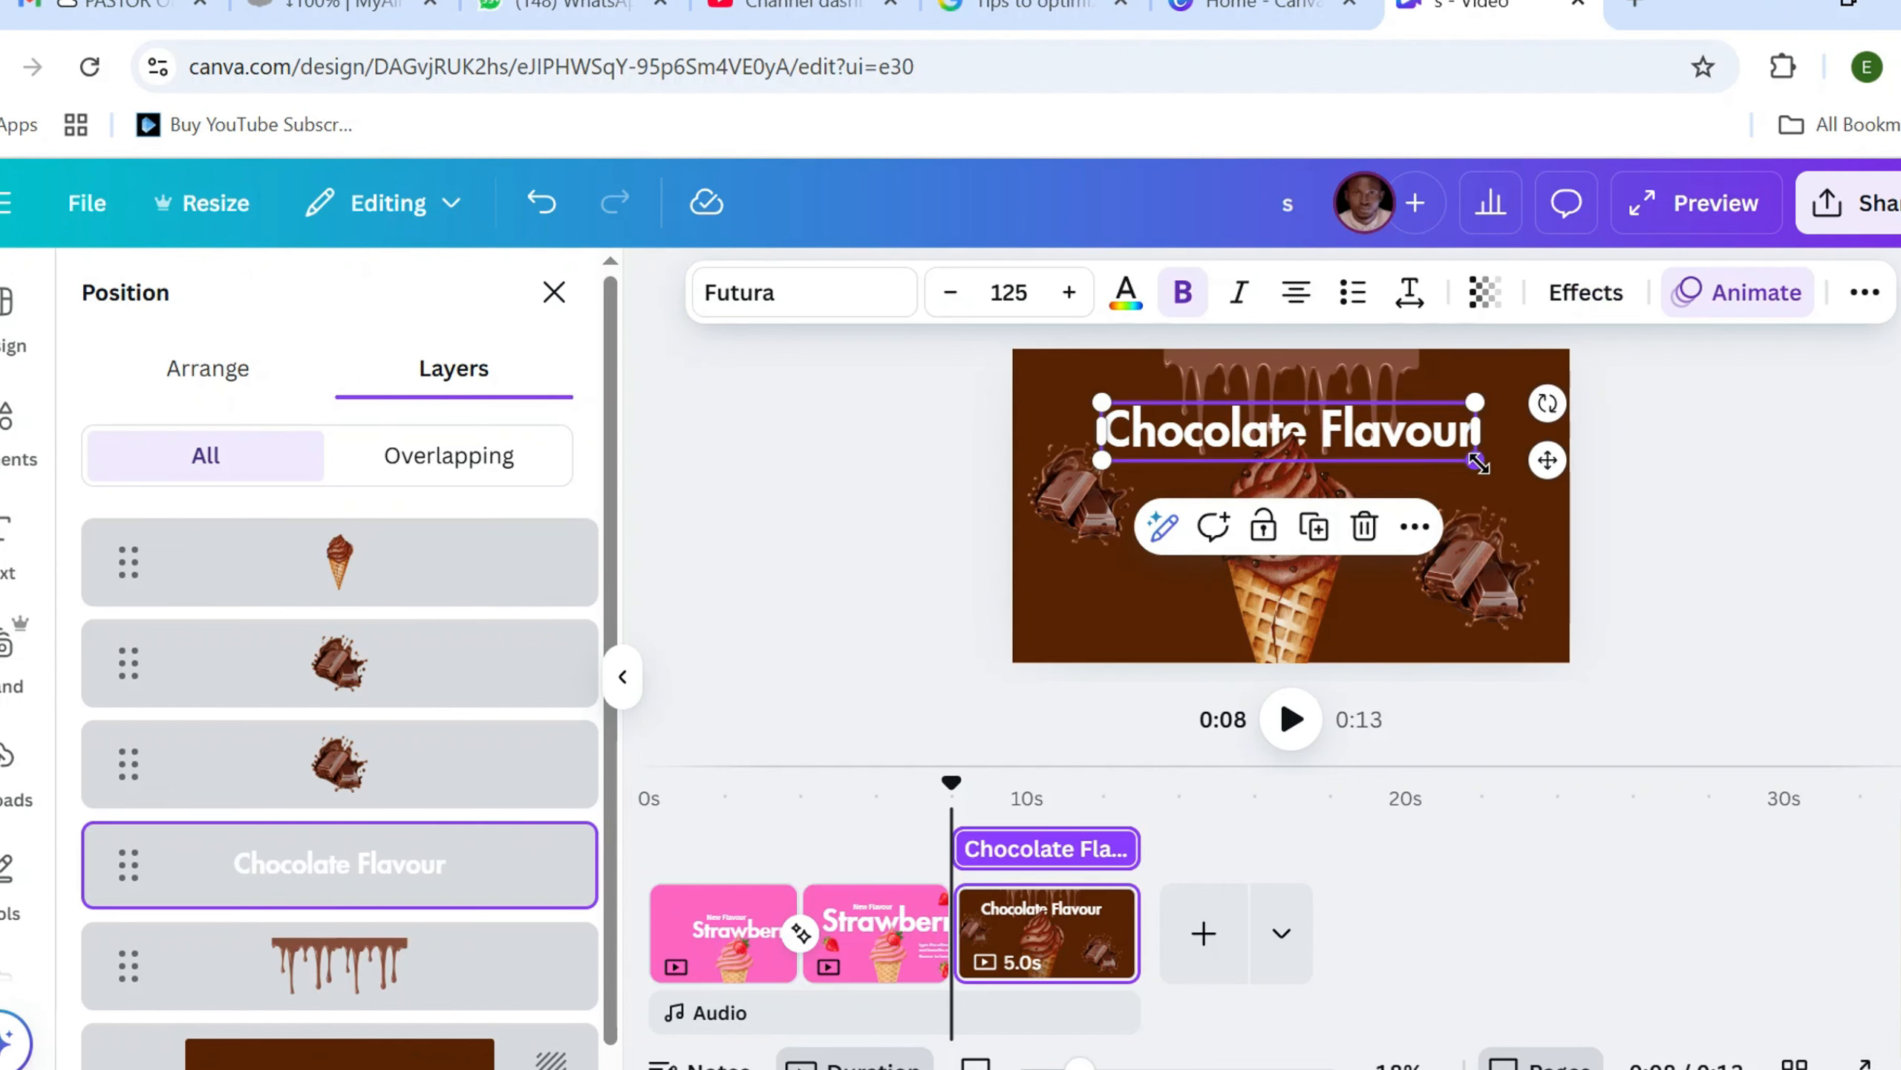
Enlarge the "Chocolate Flavour" heading to size 159, slightly shrink the right chocolate bar and move the left bar a little lower
drag(1478, 463, 1531, 479)
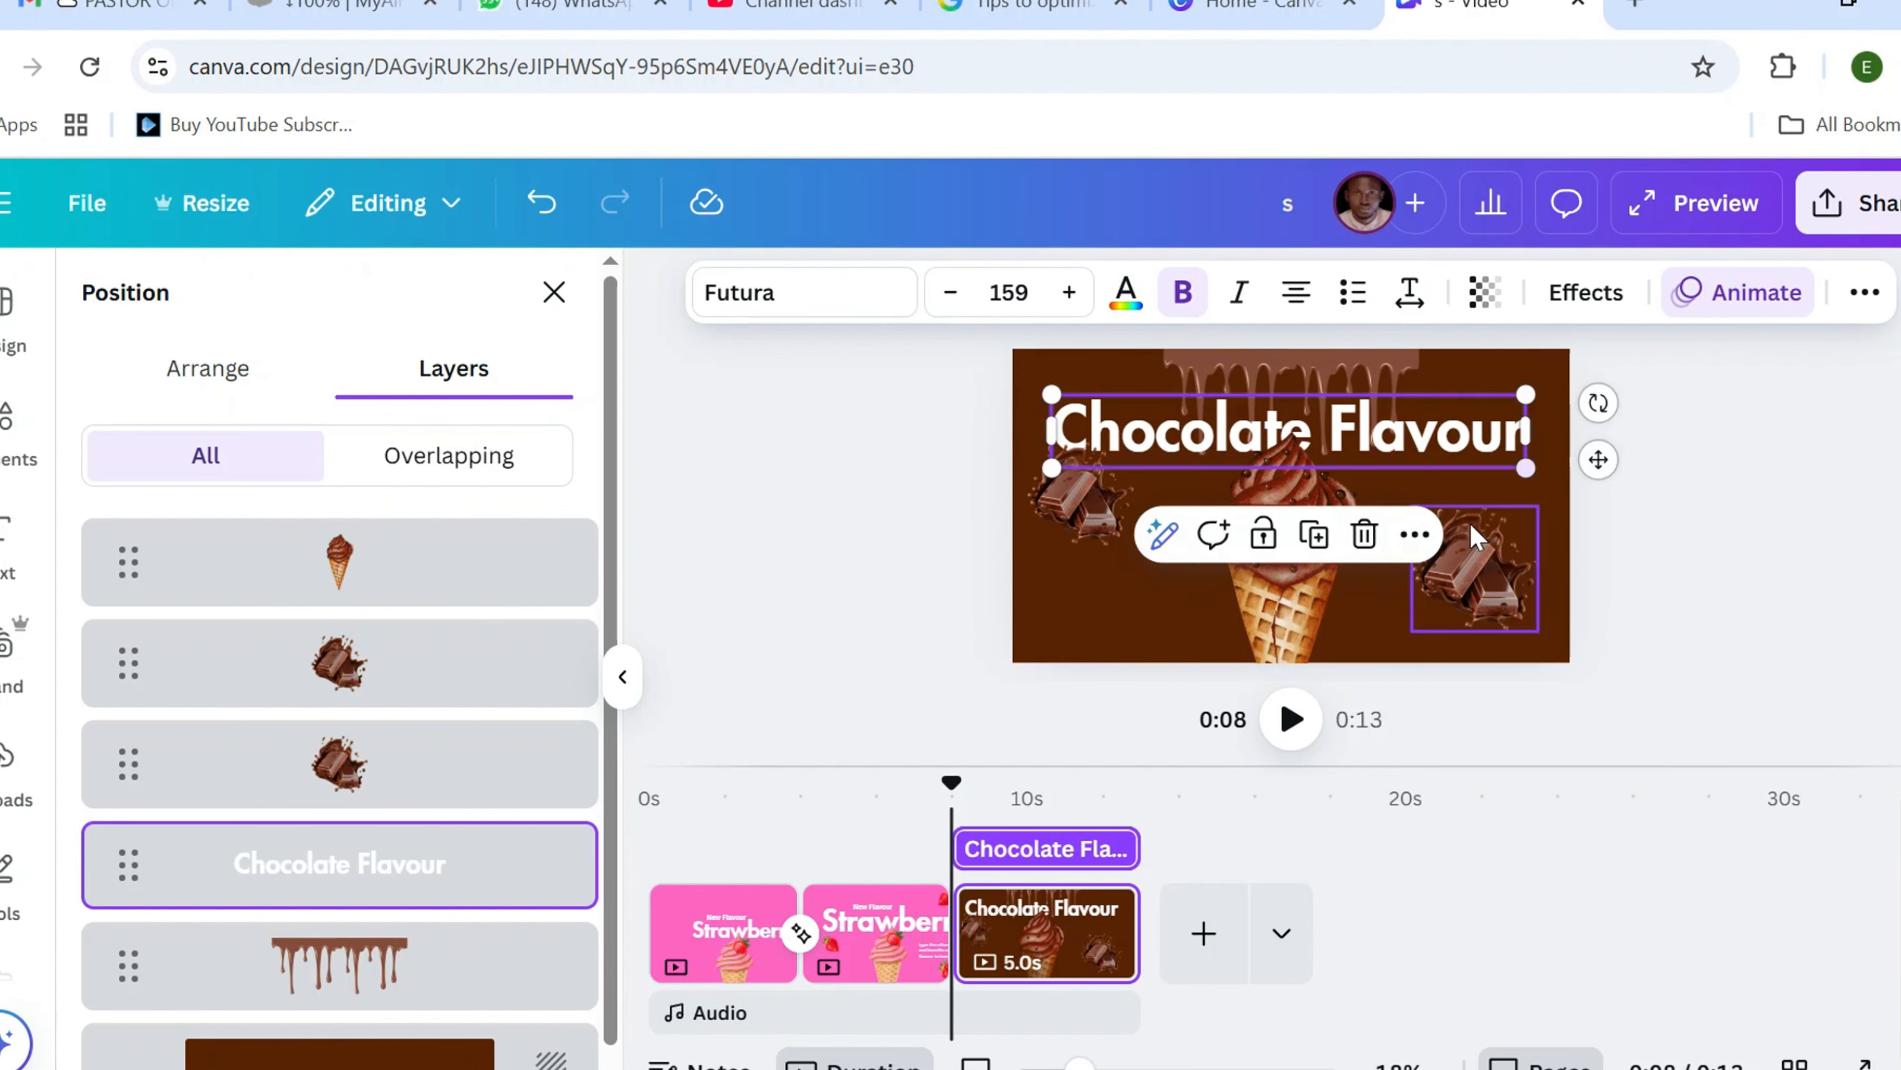
click(1301, 563)
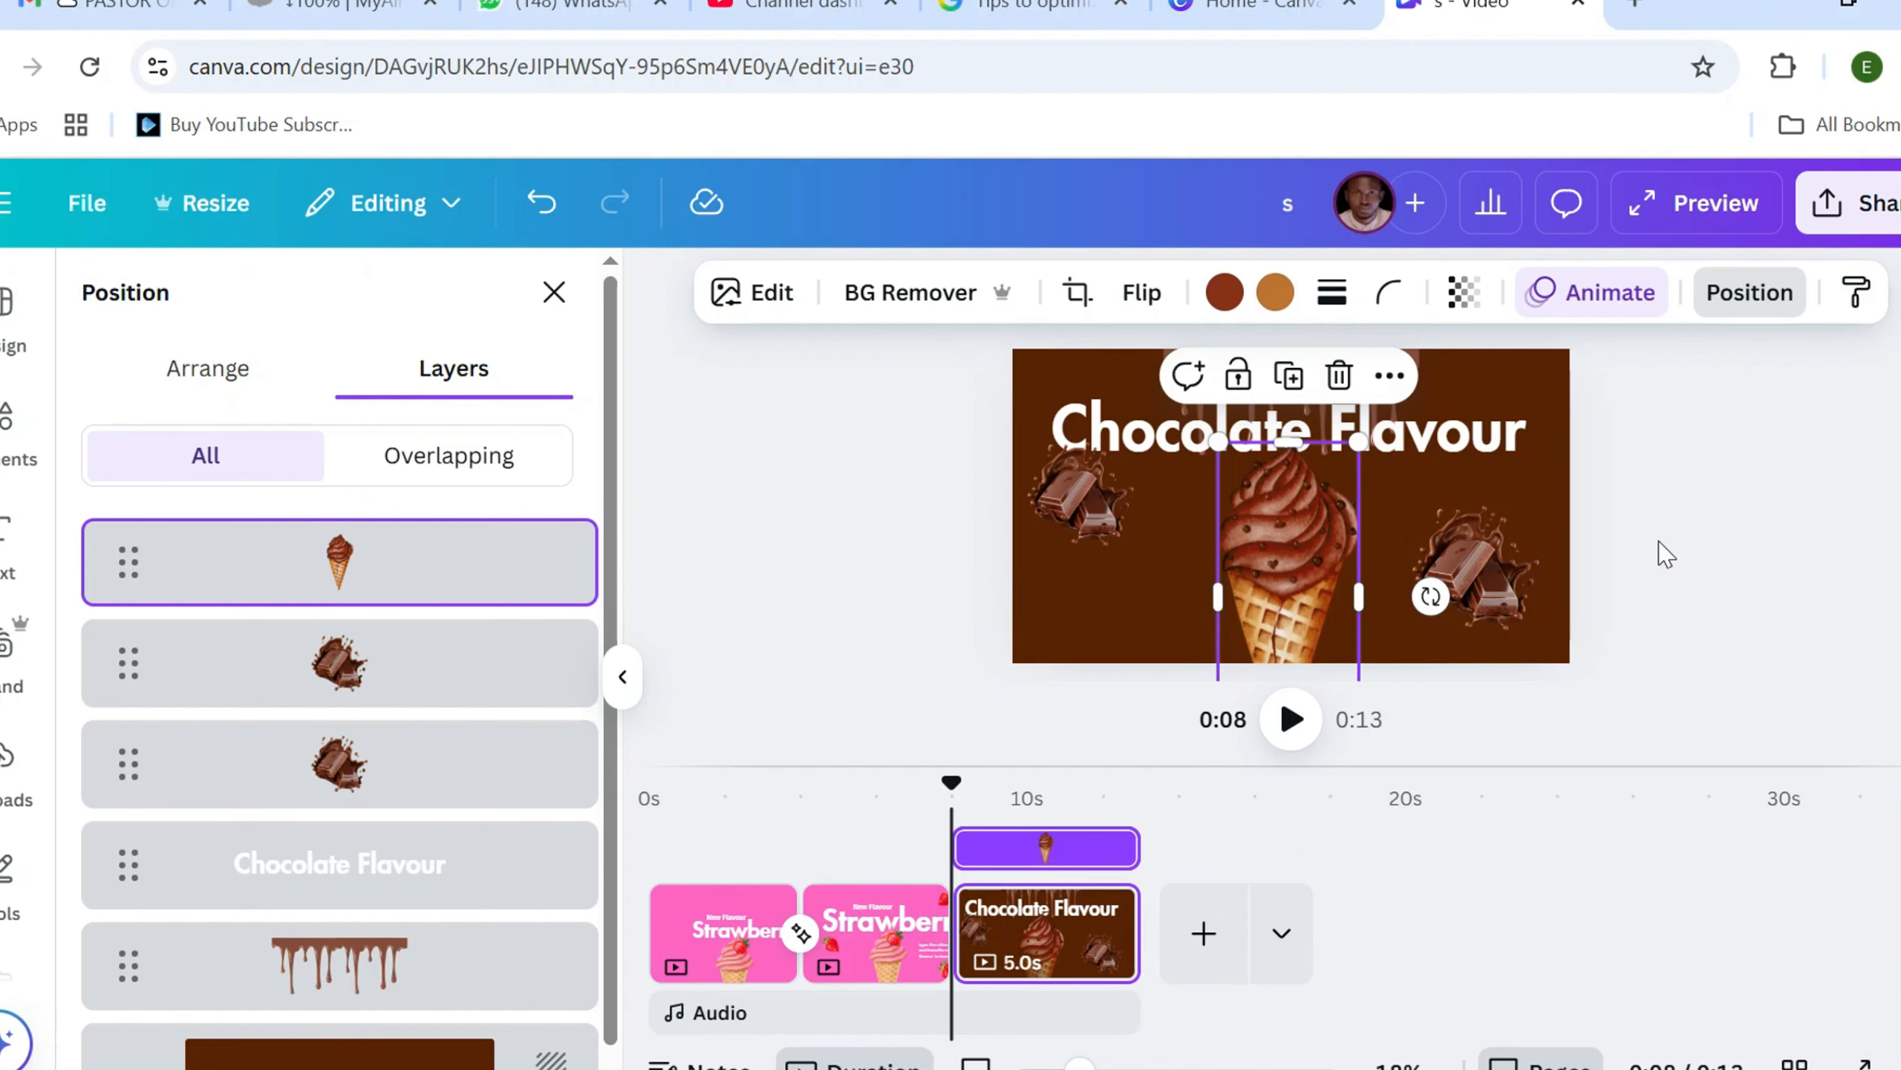
click(1467, 561)
drag(1417, 512, 1429, 524)
click(1064, 487)
drag(1064, 487, 1078, 529)
click(1159, 663)
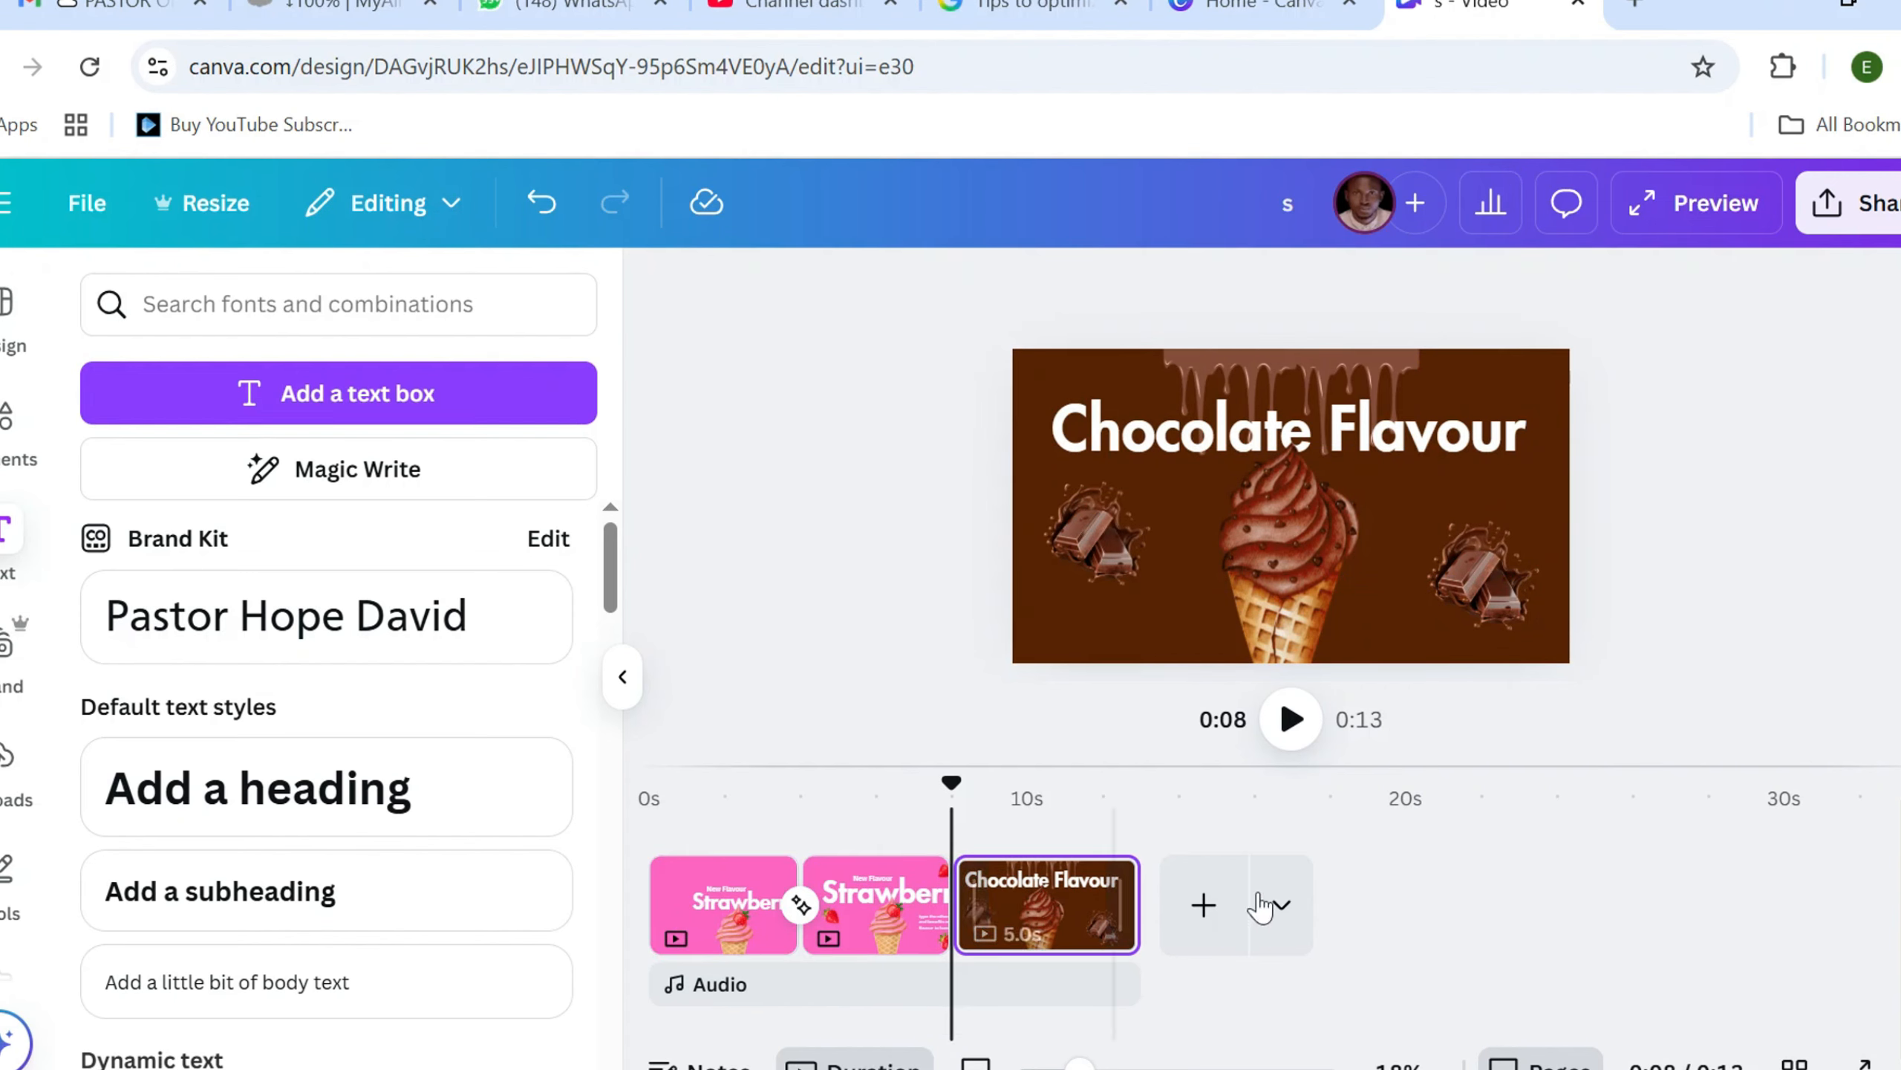
Add a Color Wipe transition between the second Strawberry page and the Chocolate Flavour page
click(940, 930)
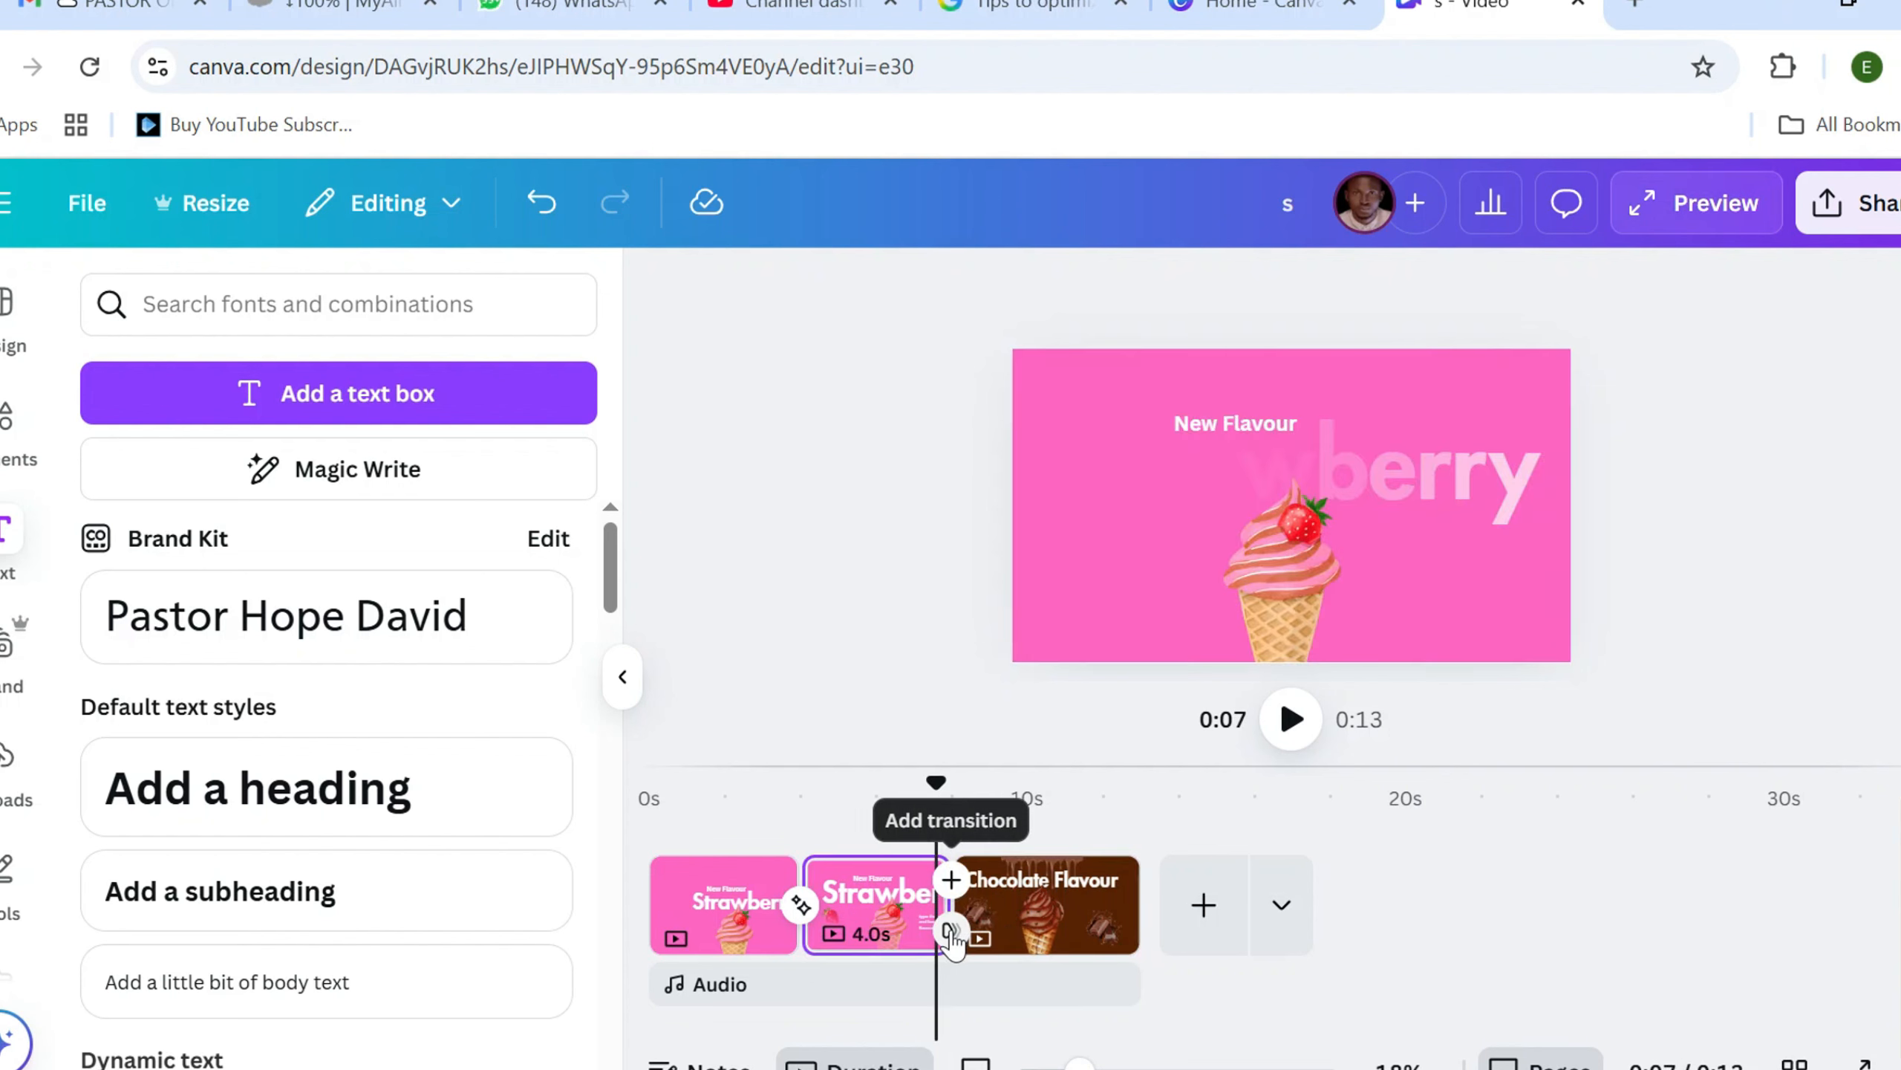
click(949, 930)
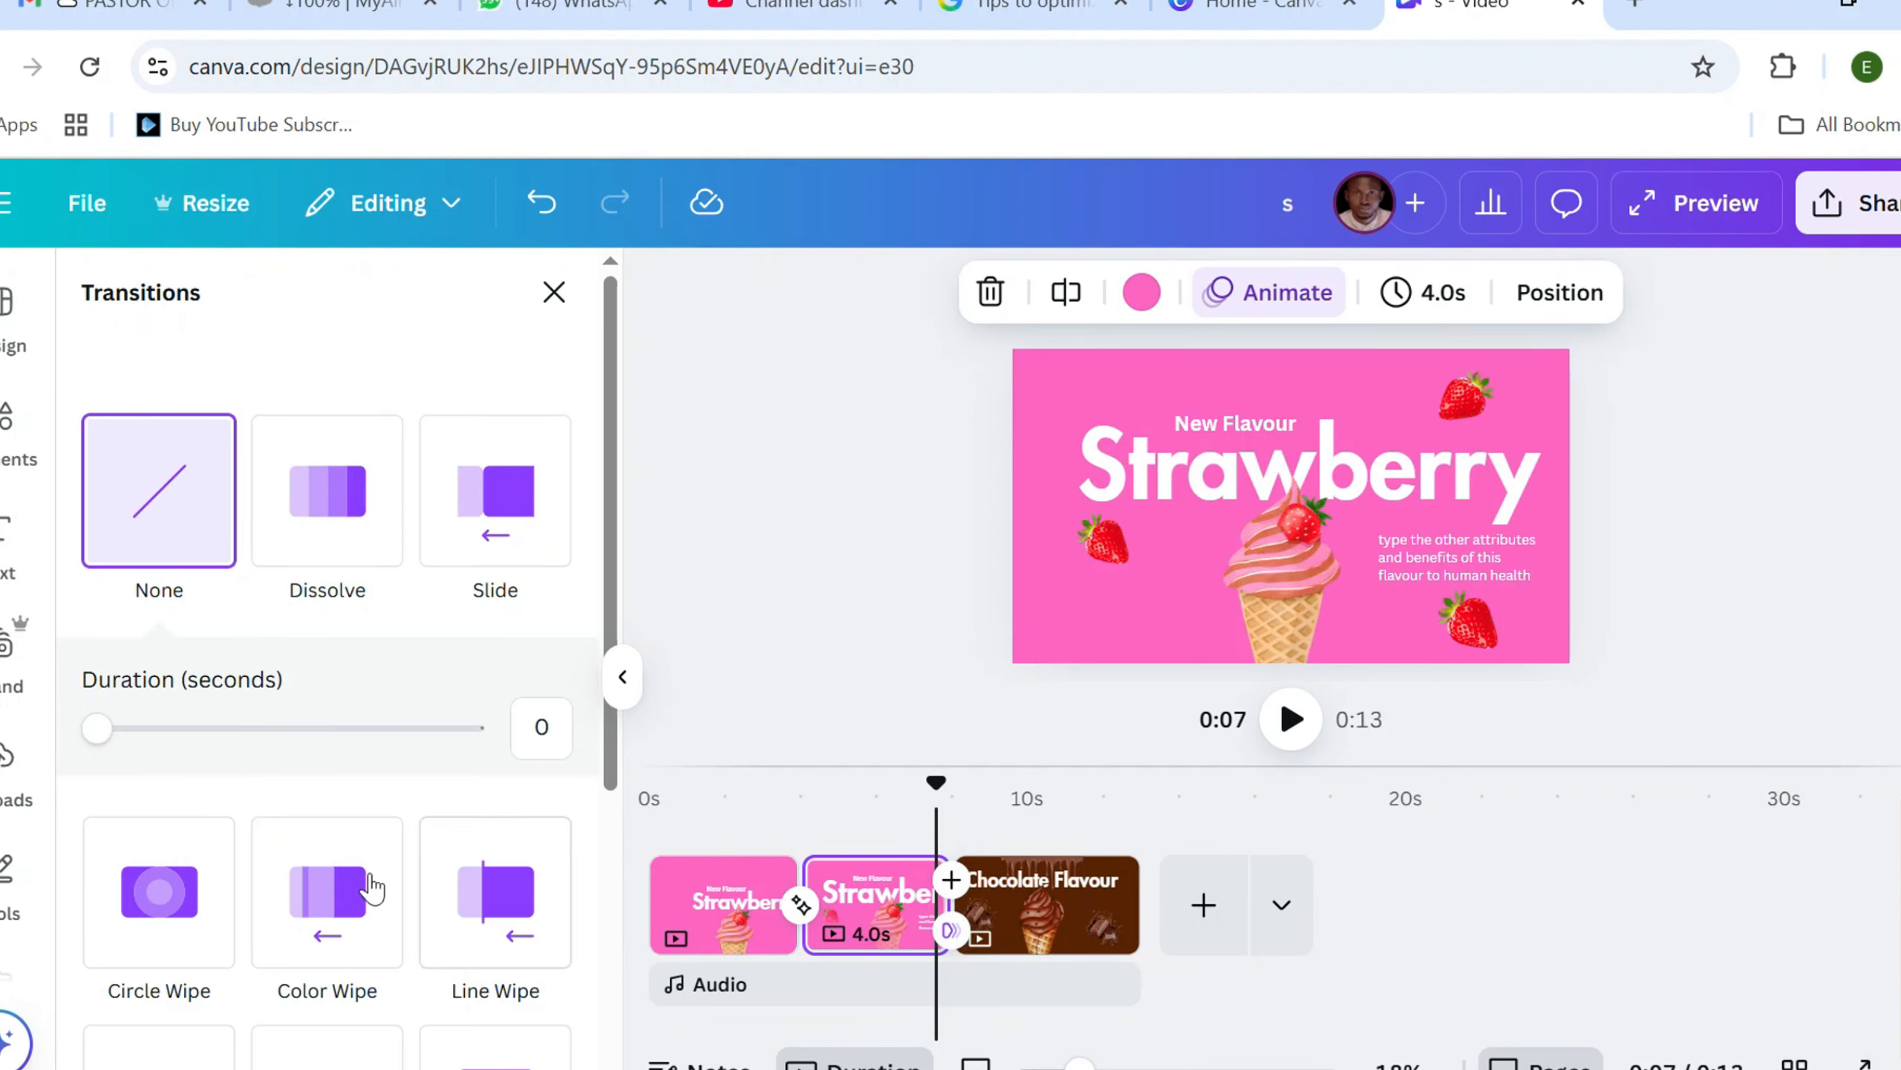
scroll(280, 906, down, 2)
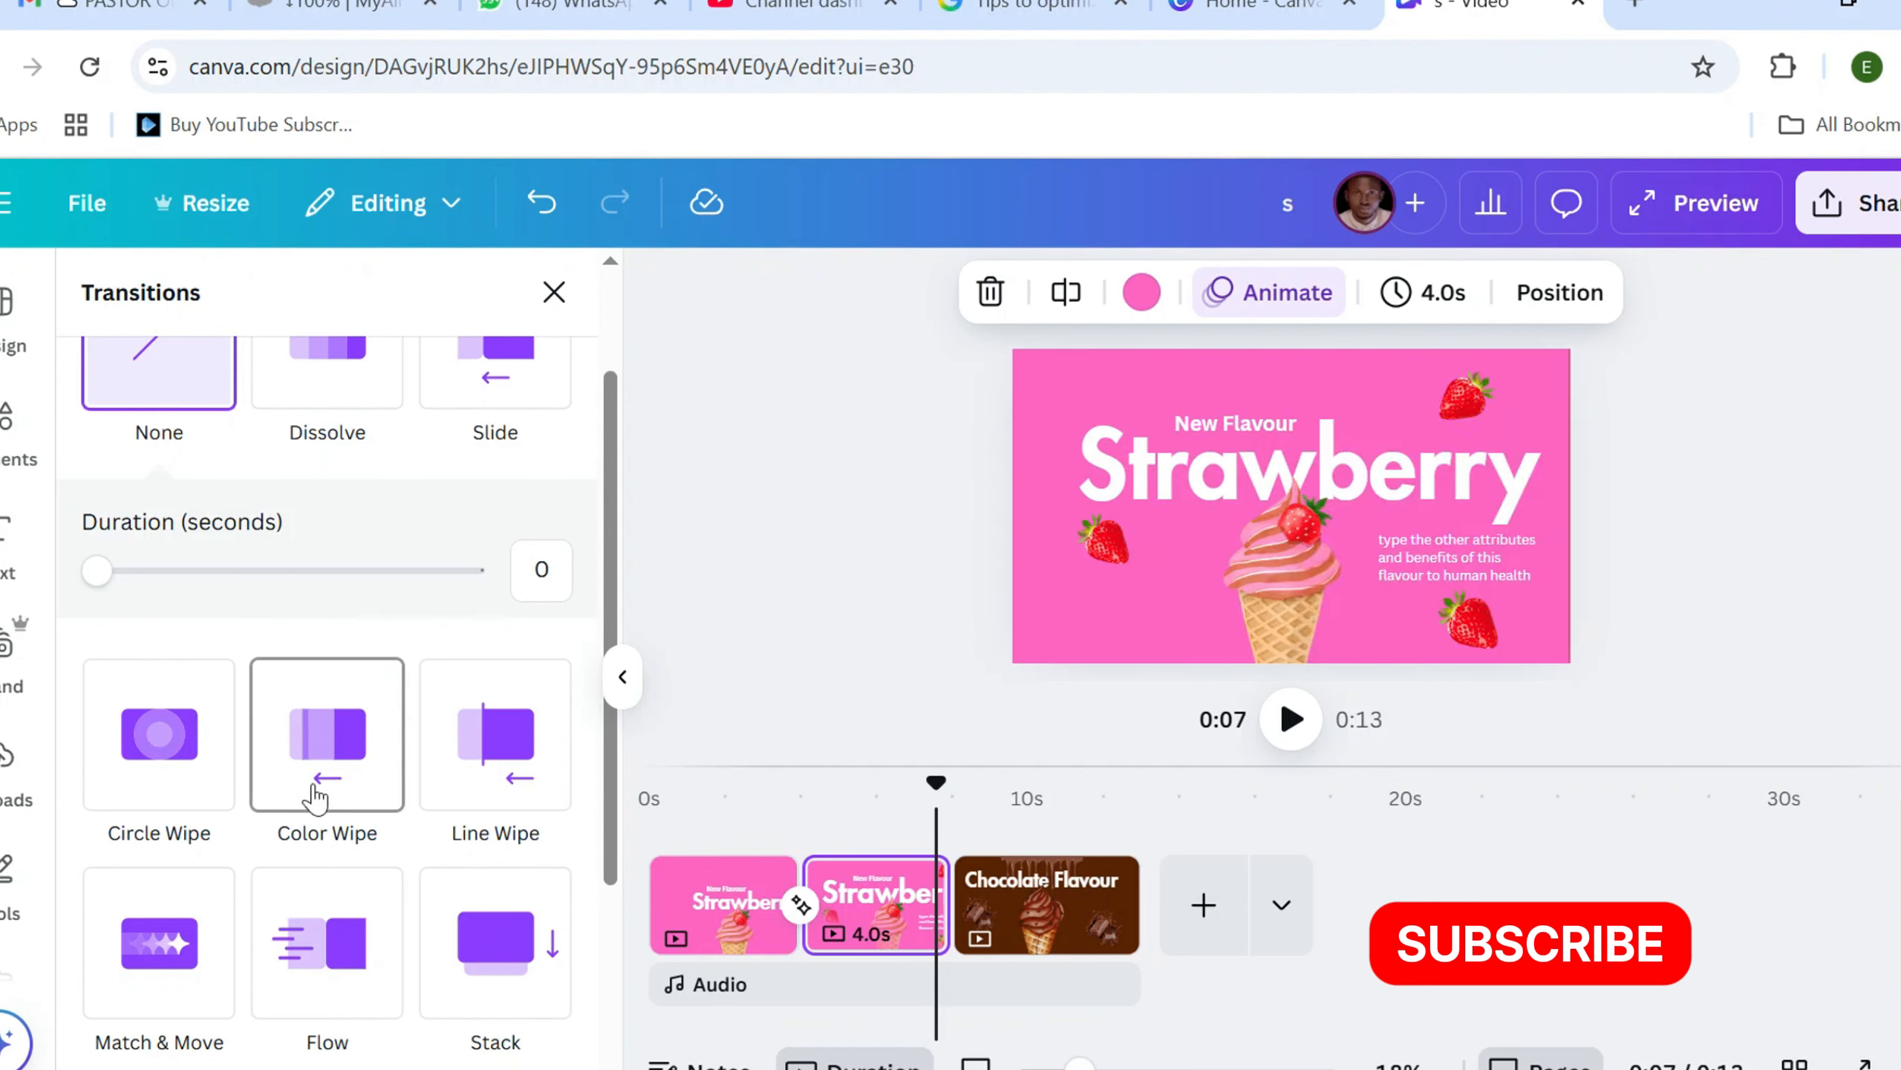
click(322, 772)
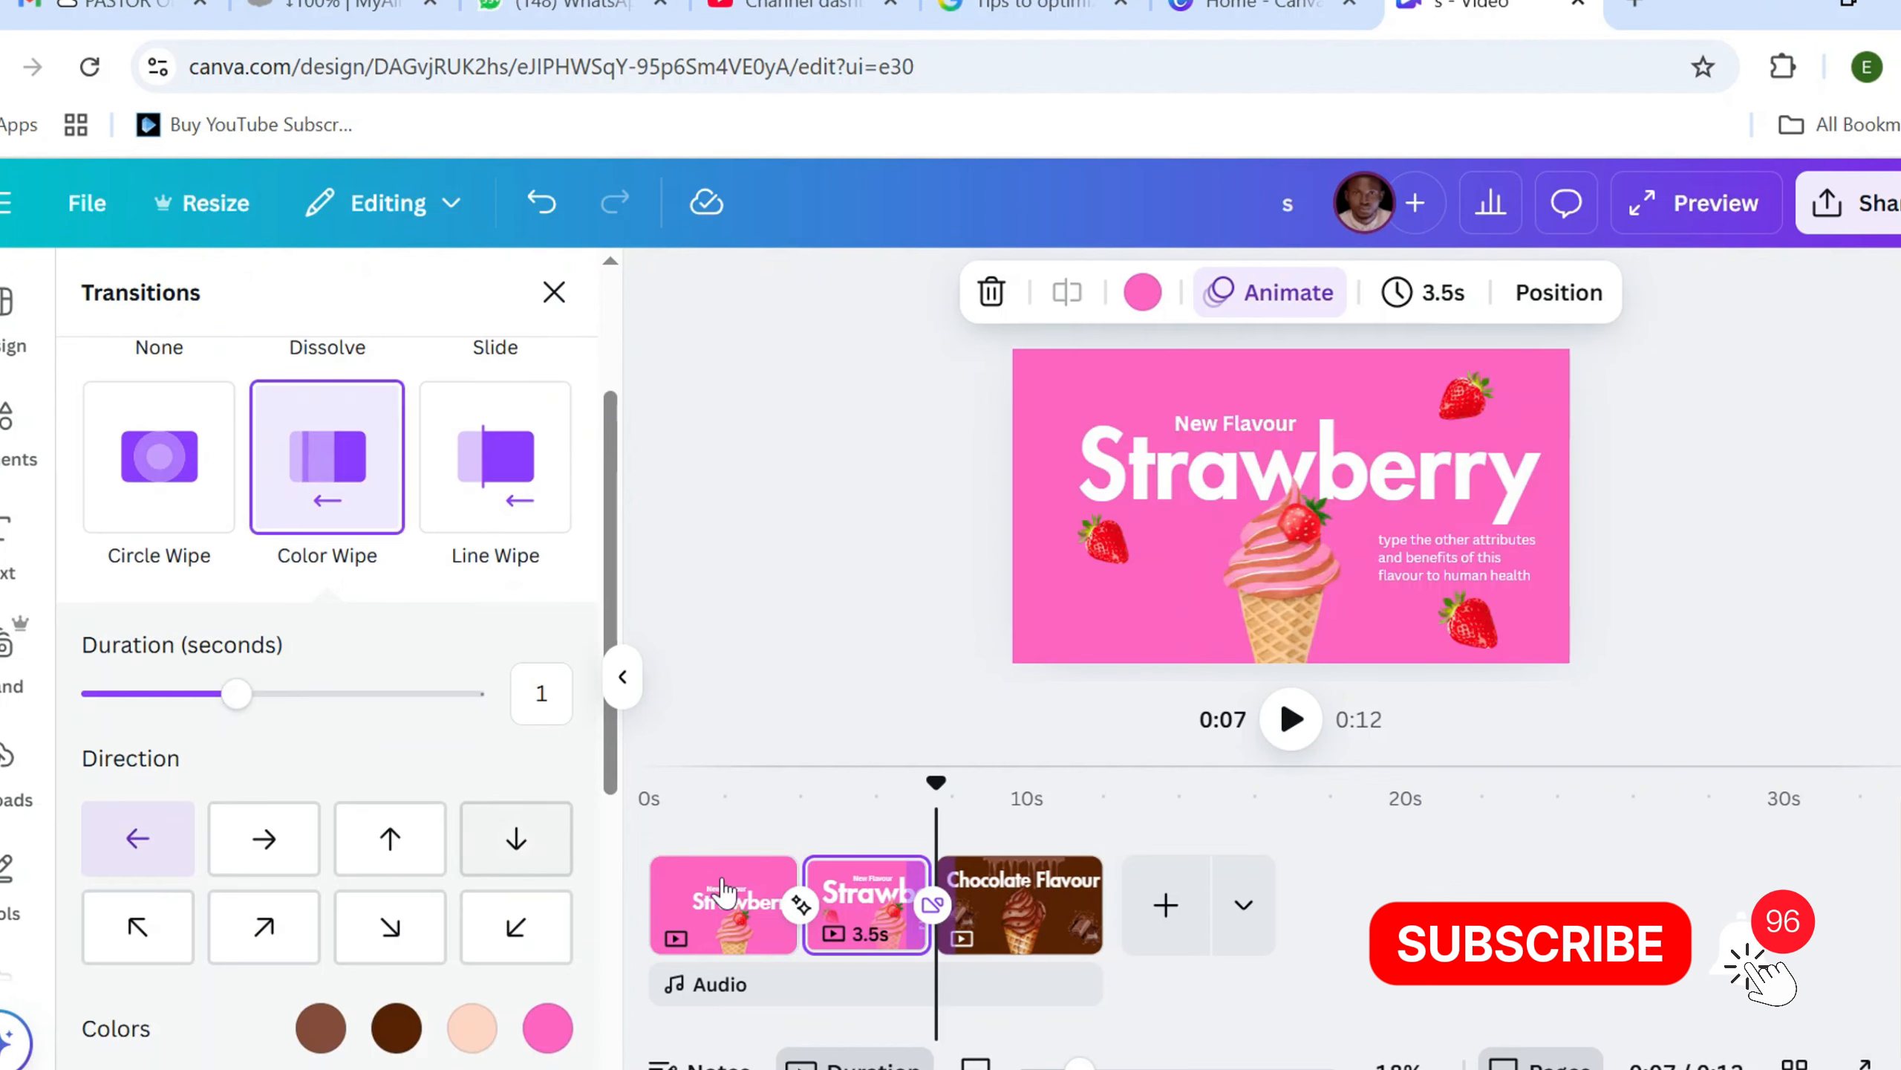
Play the video repeatedly from the first Strawberry page to review the transitions and animations through to the Chocolate Flavour page
click(721, 799)
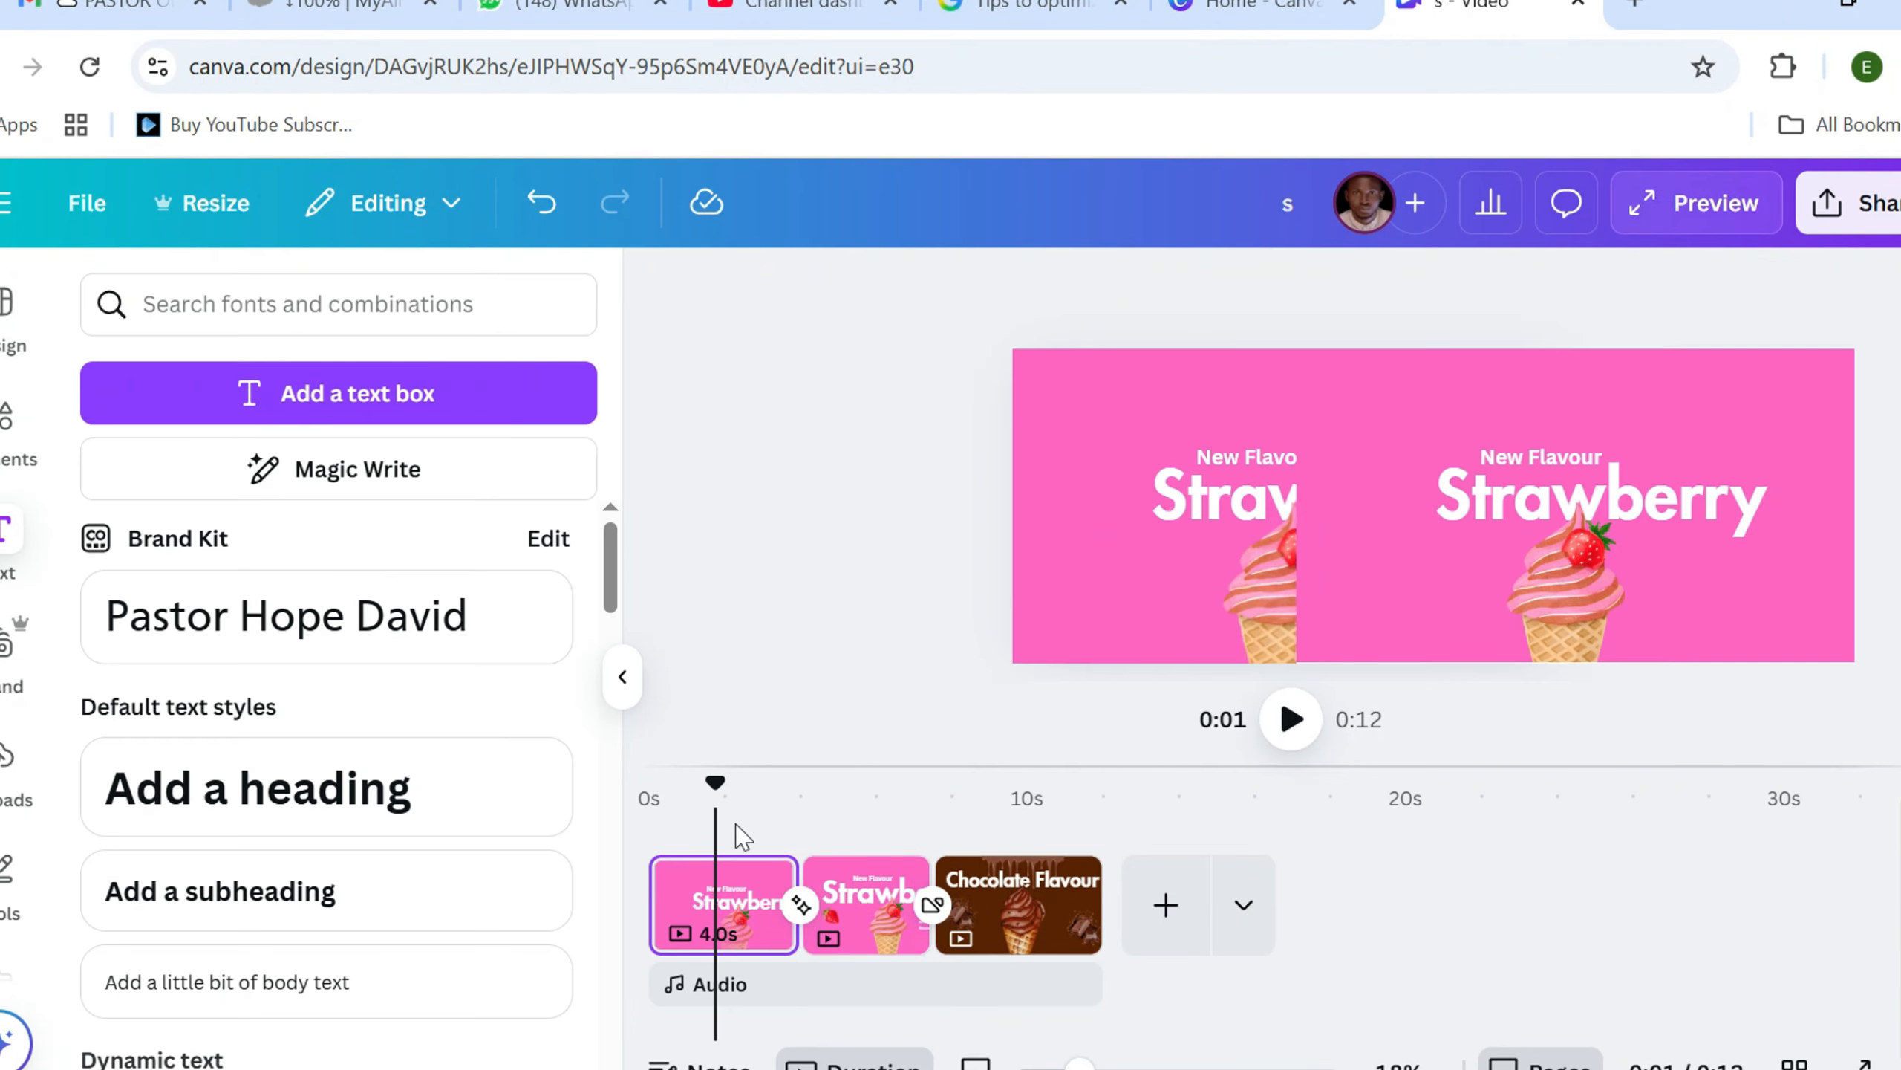
key(space)
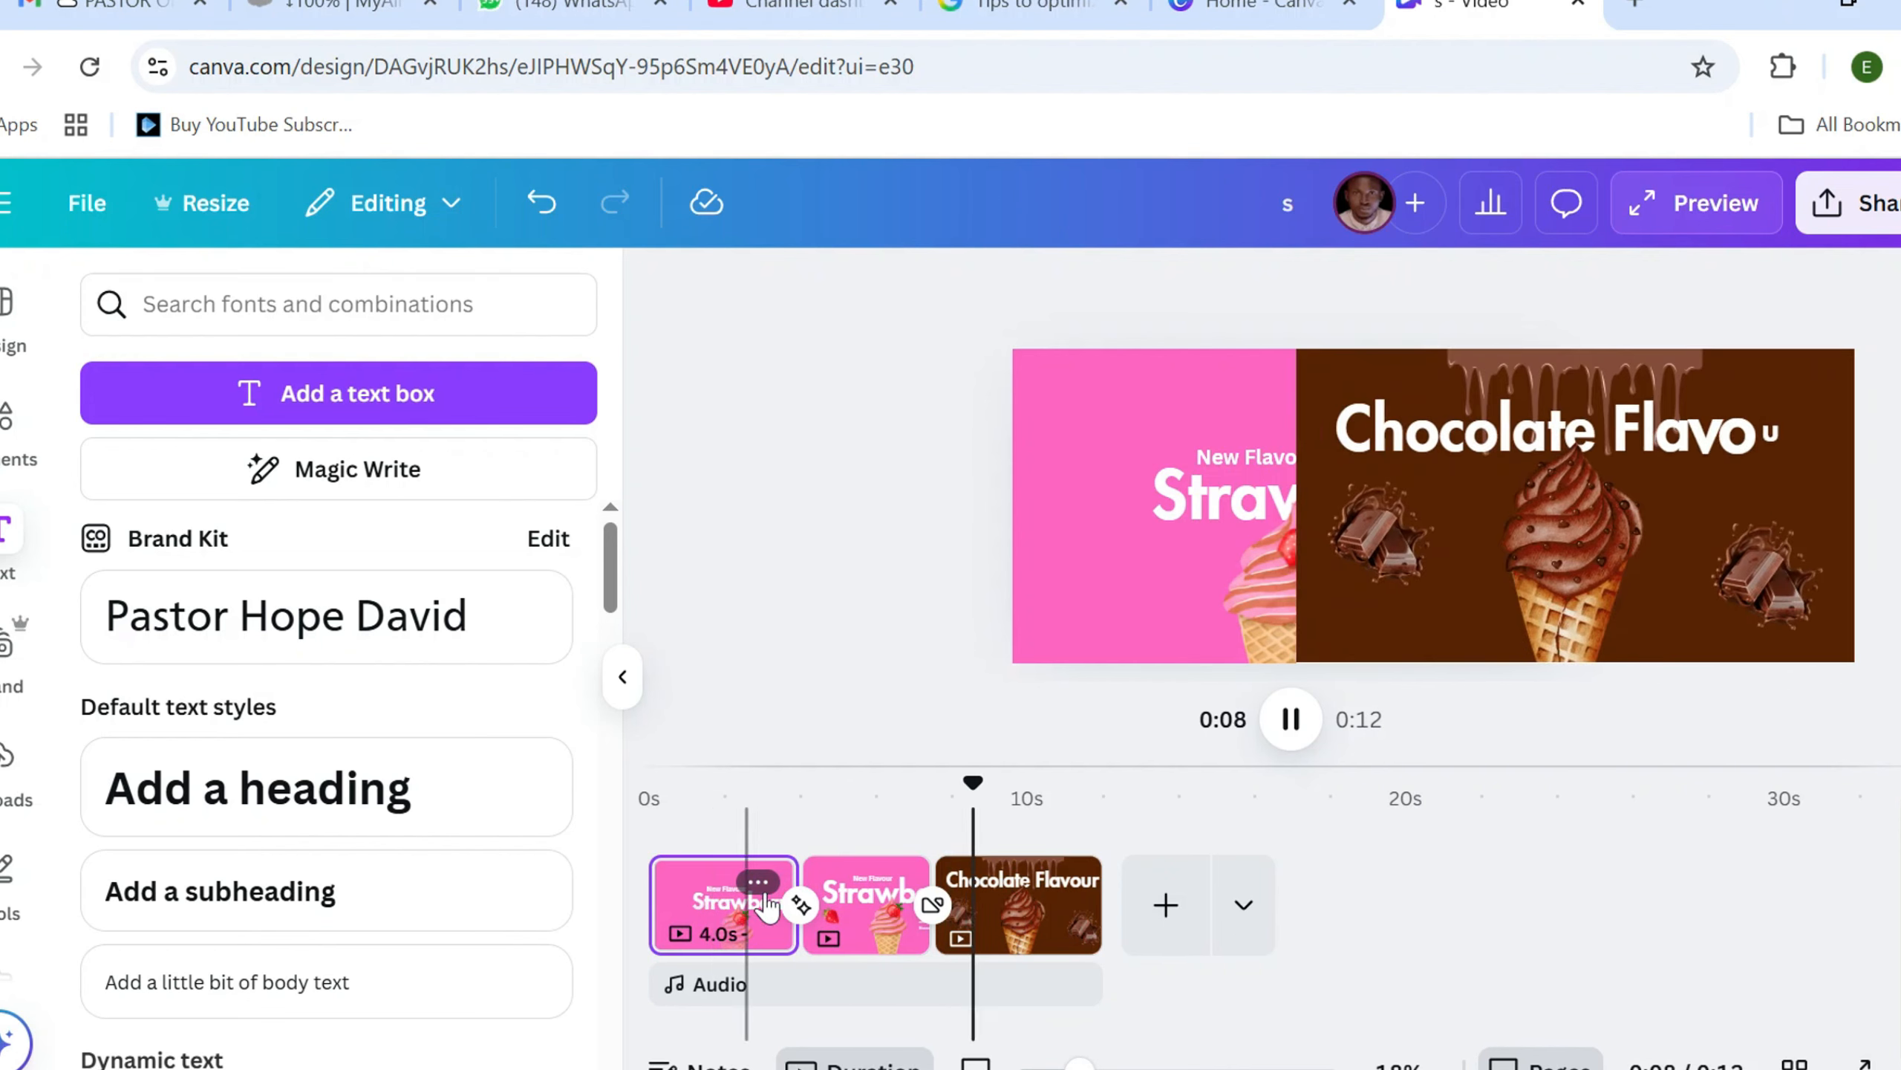
click(904, 811)
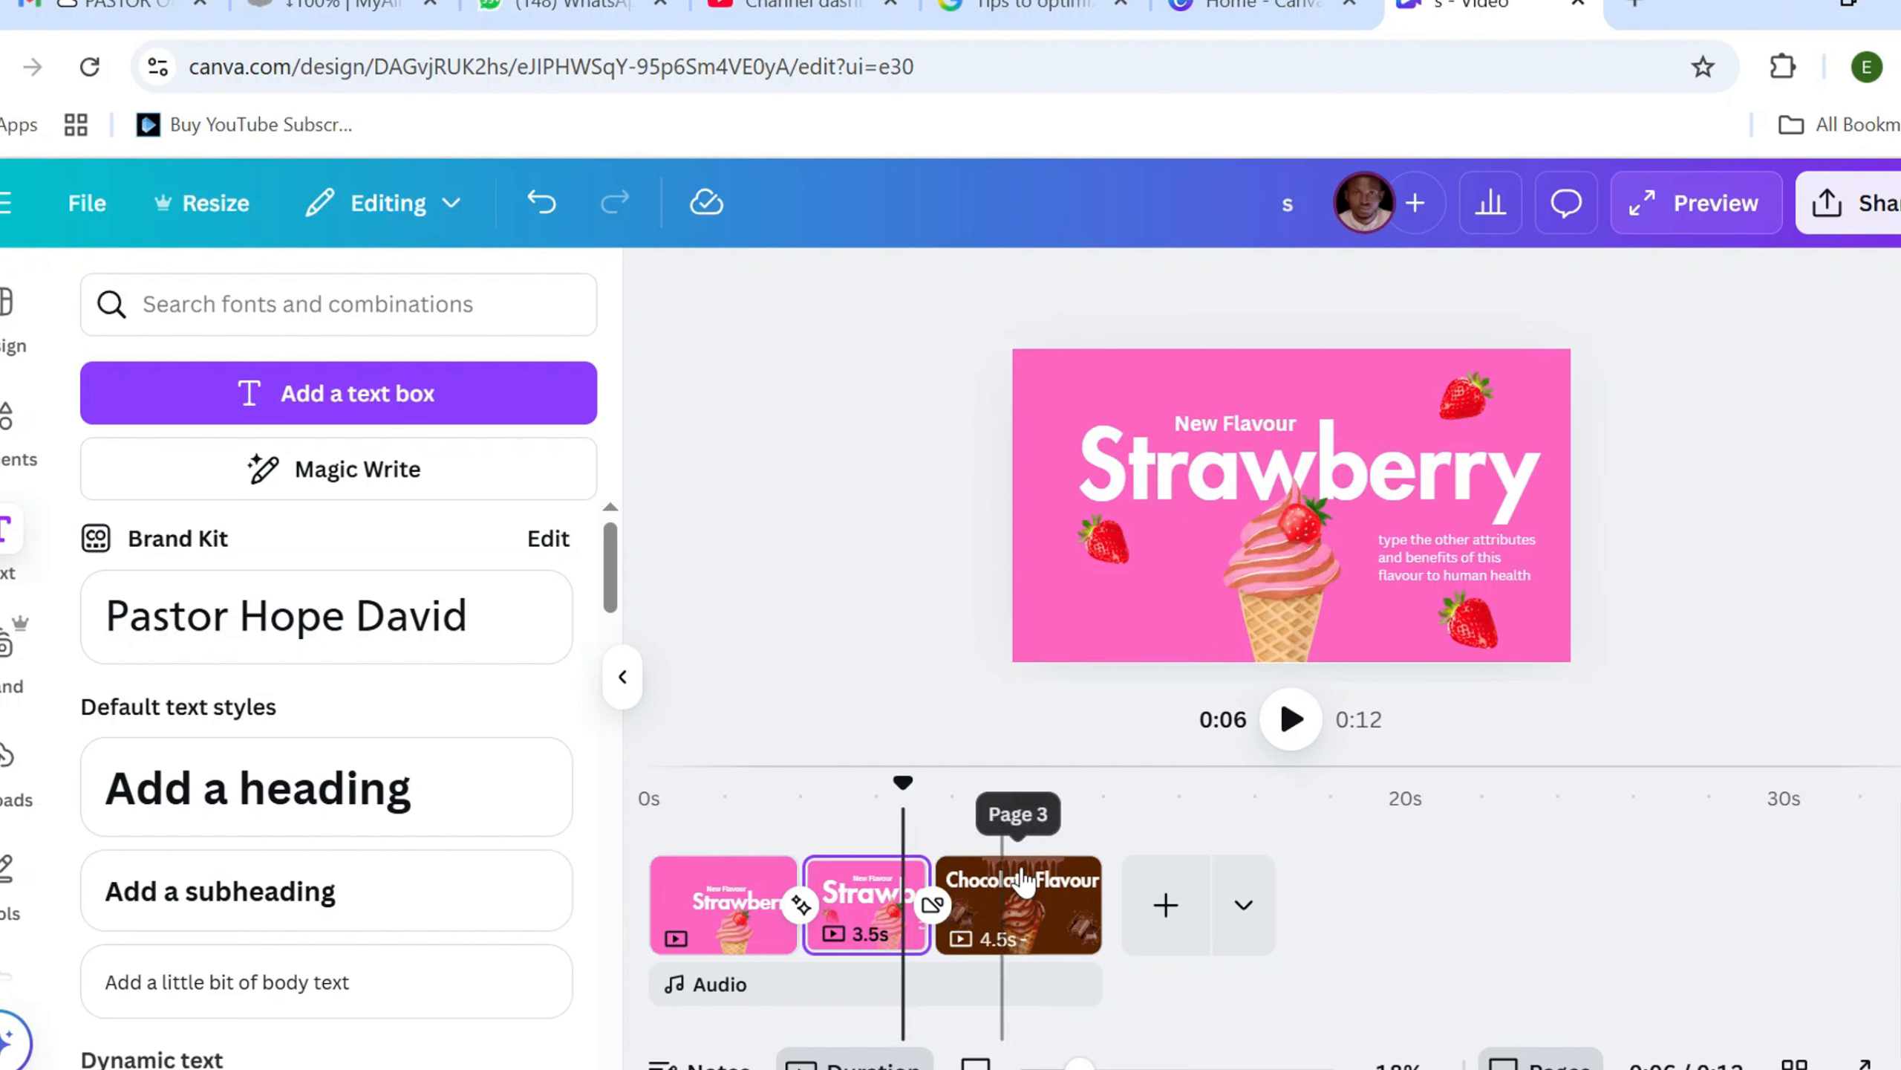
click(809, 799)
drag(810, 800, 770, 823)
key(space)
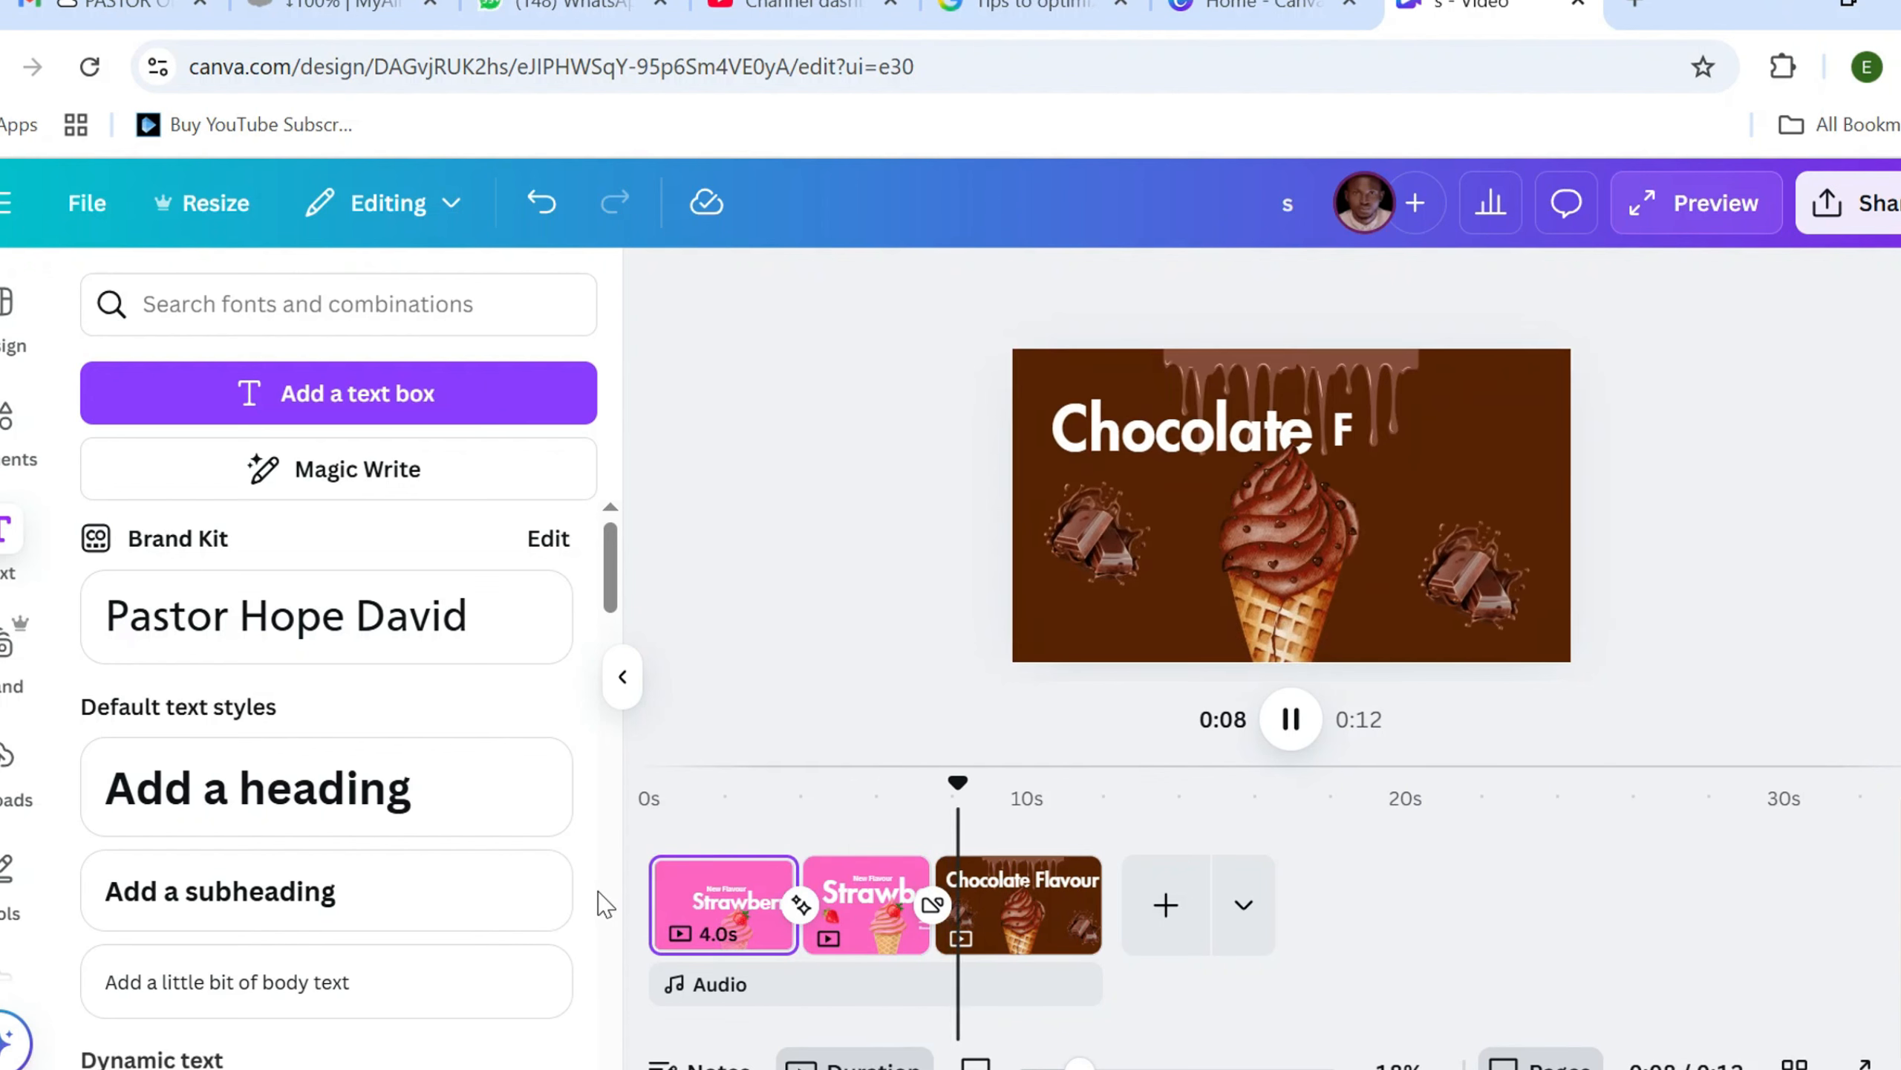
key(space)
key(space)
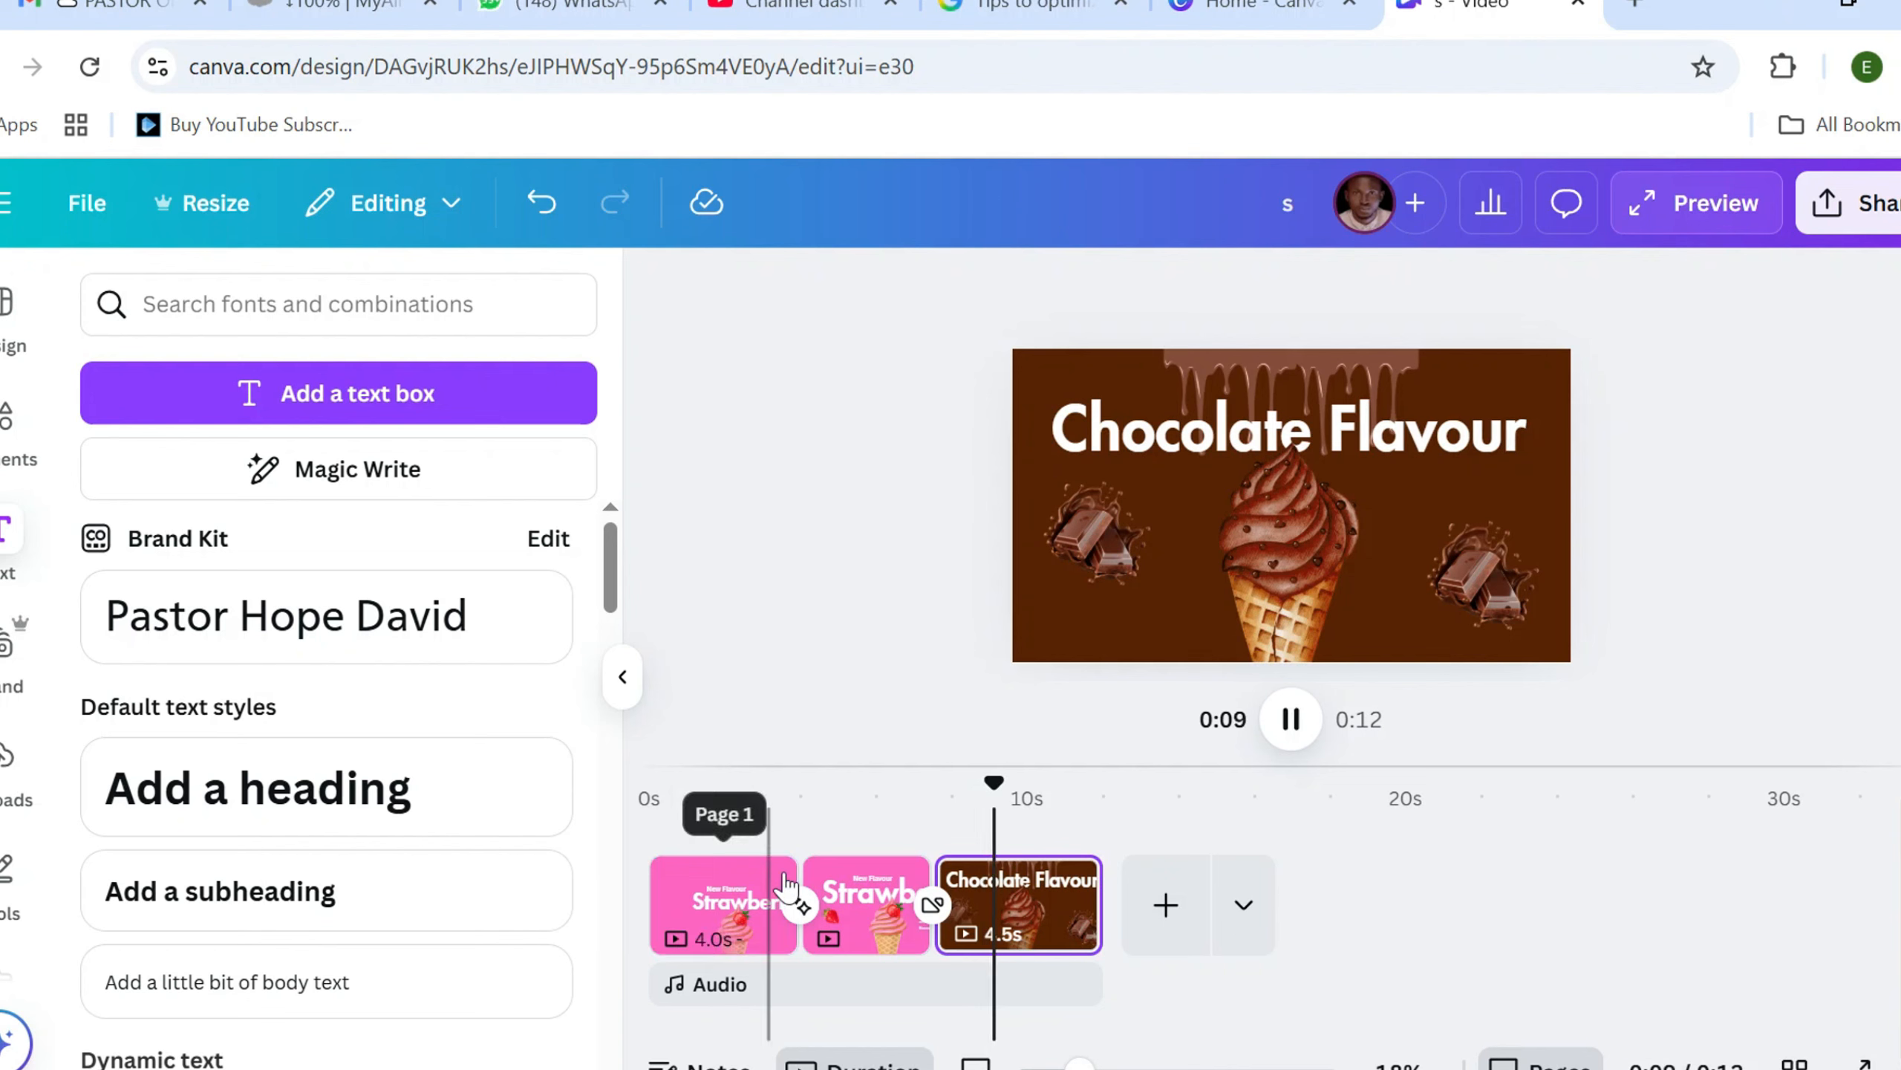
click(905, 795)
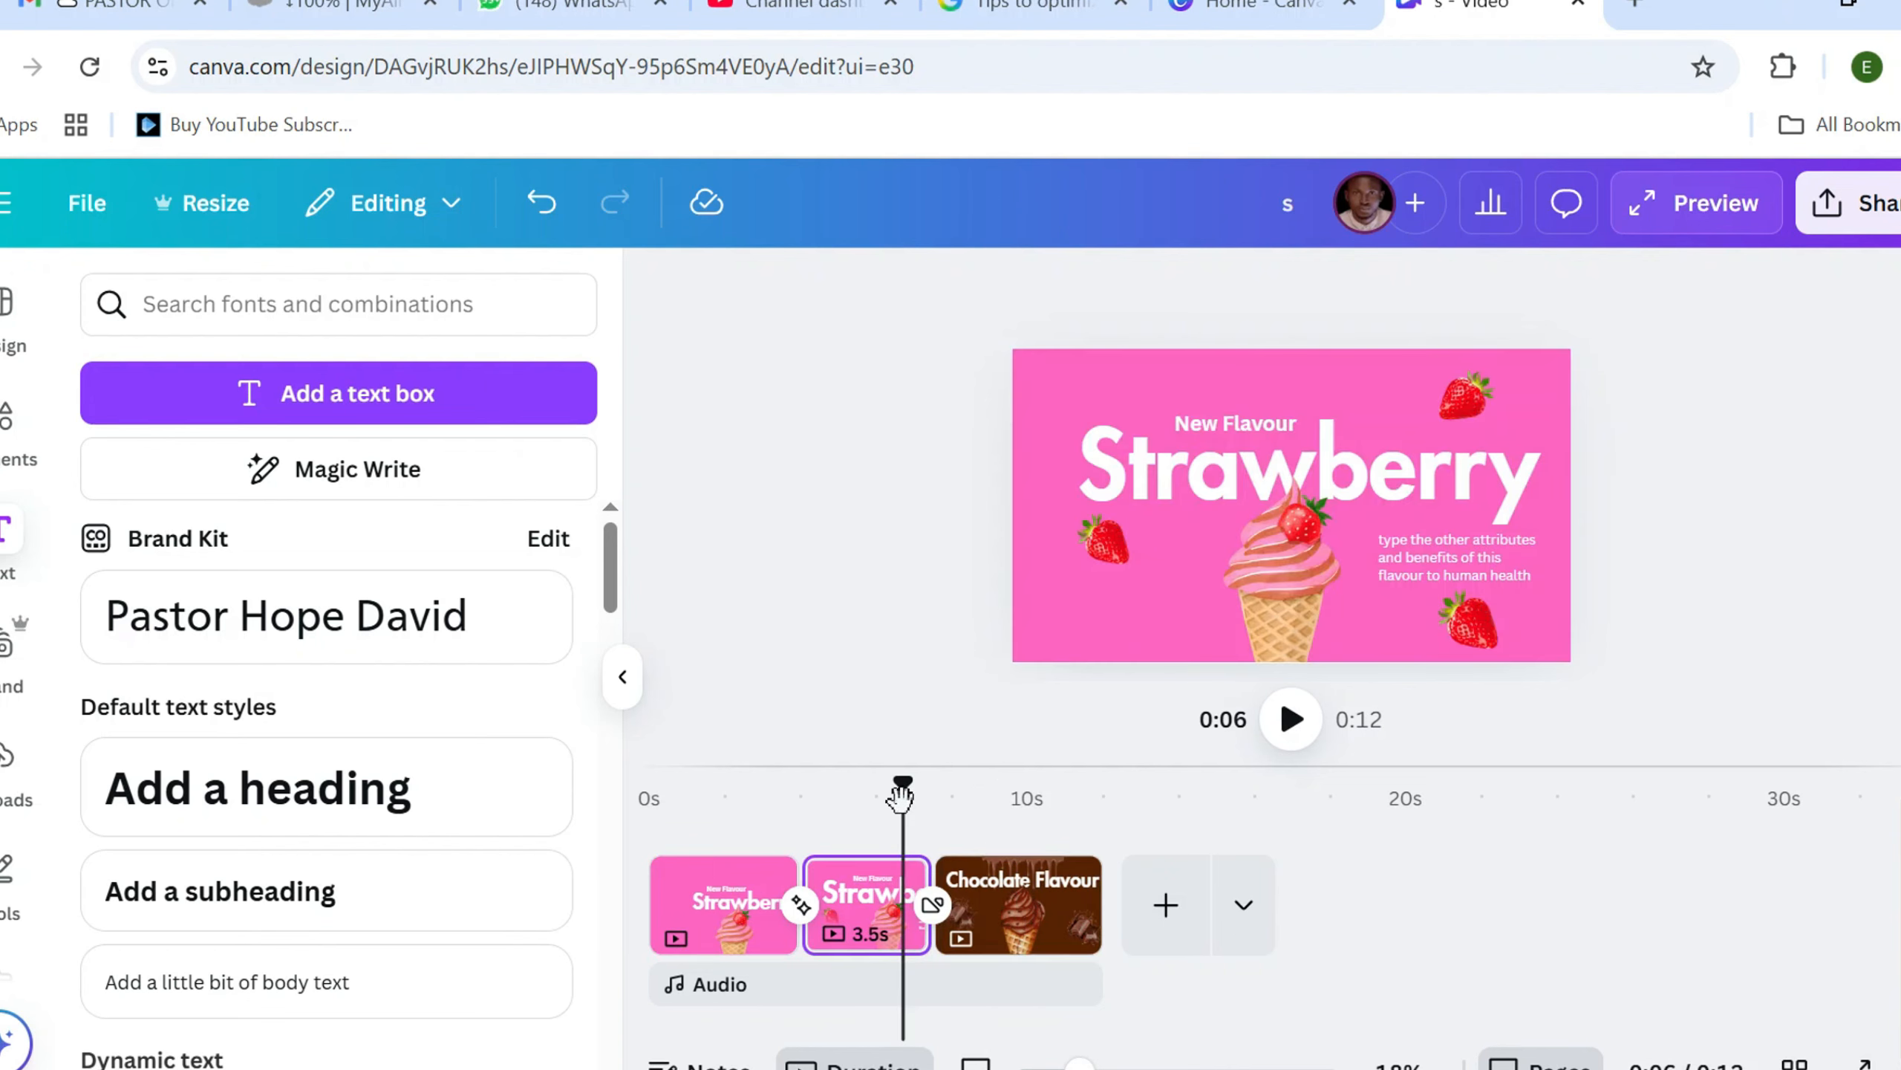
drag(900, 799, 768, 869)
key(space)
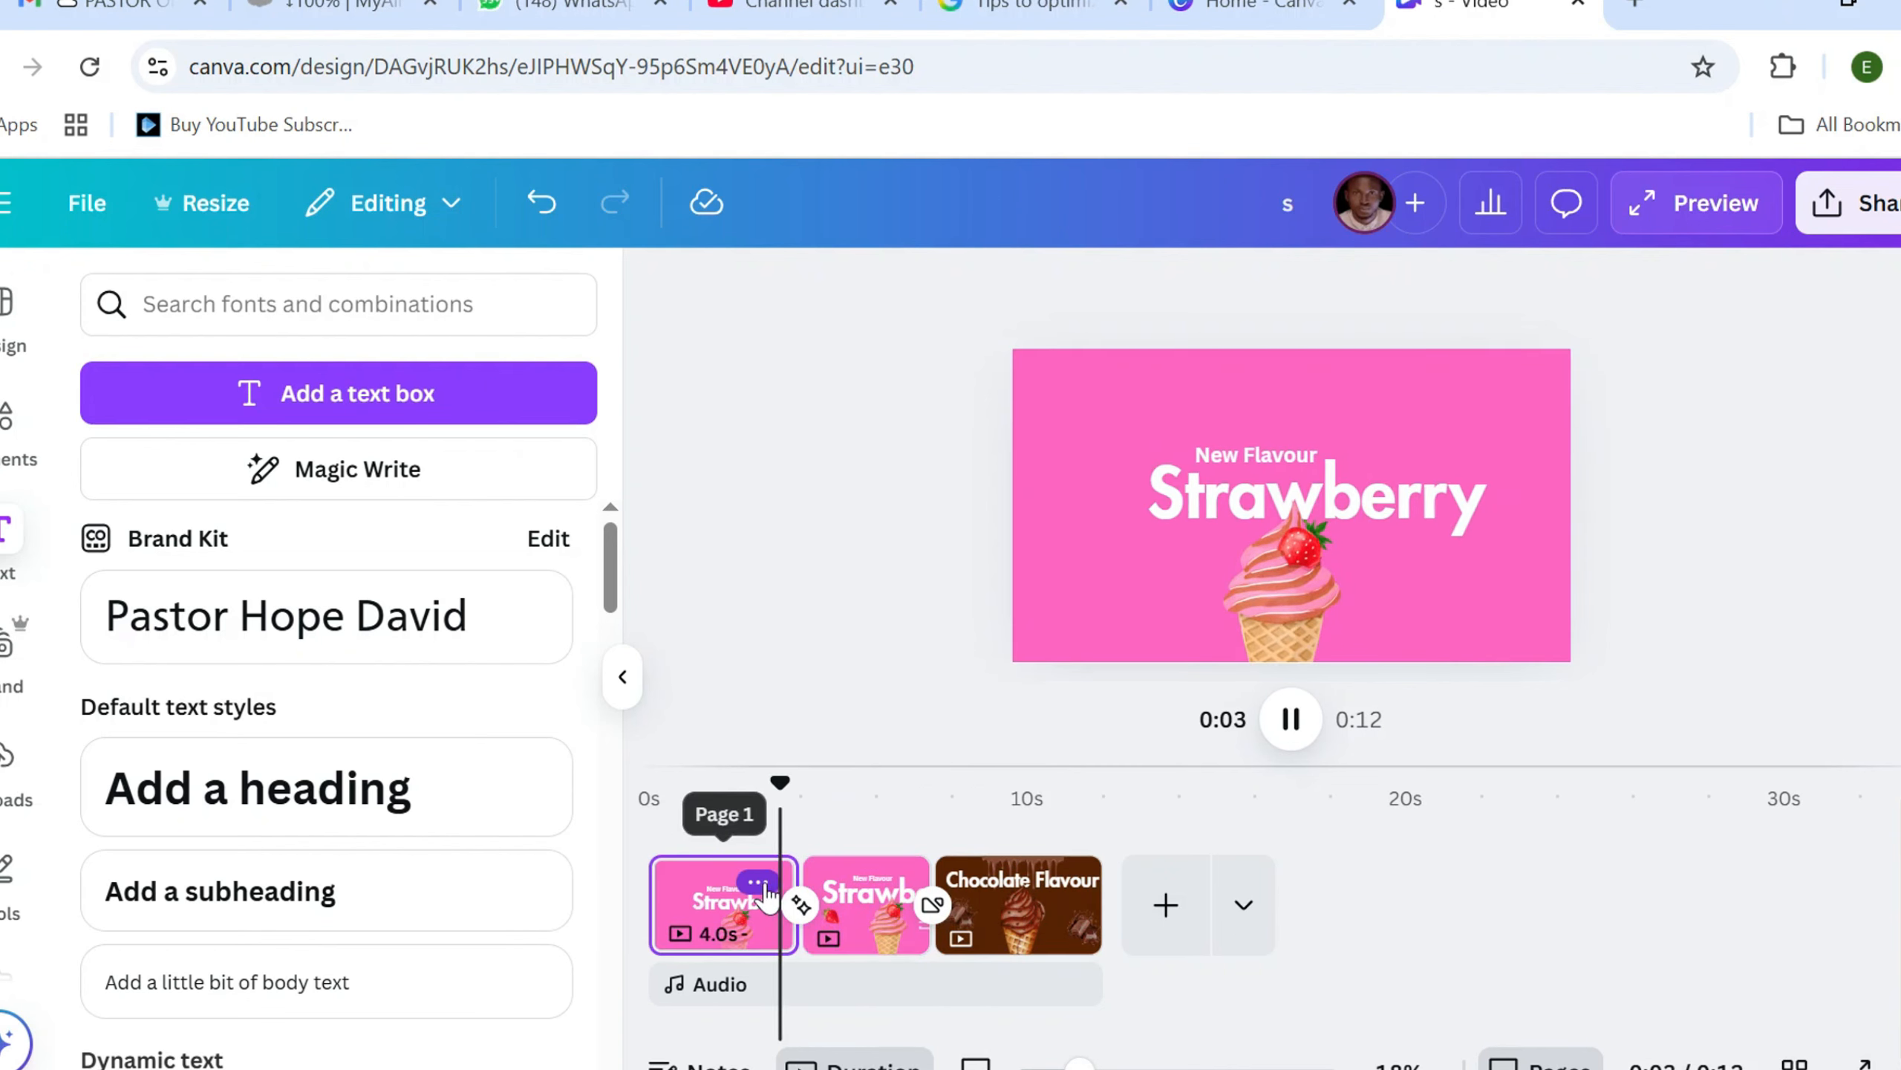